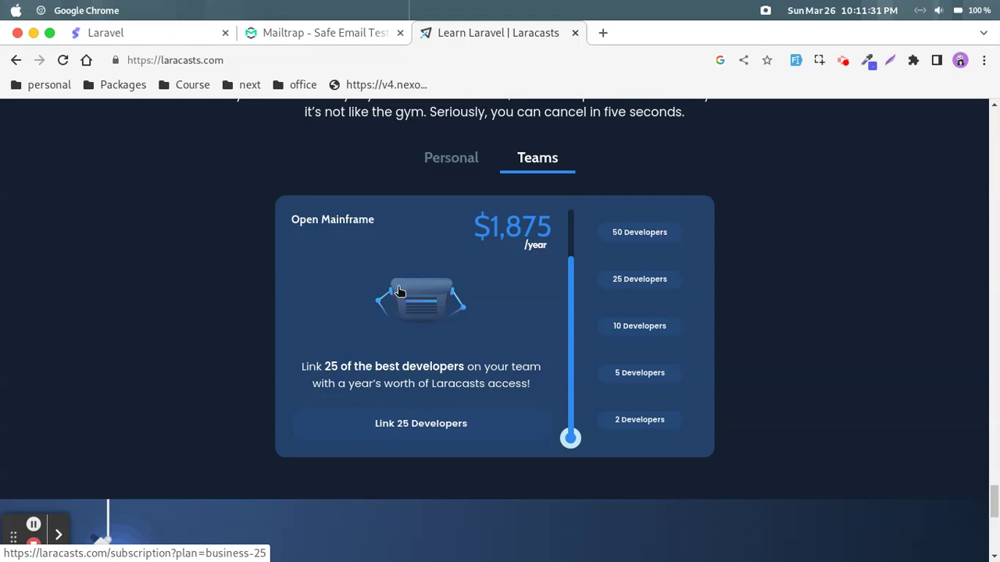
Check the system status and calendar panels, then return to the local Laravel app's home page
click(938, 10)
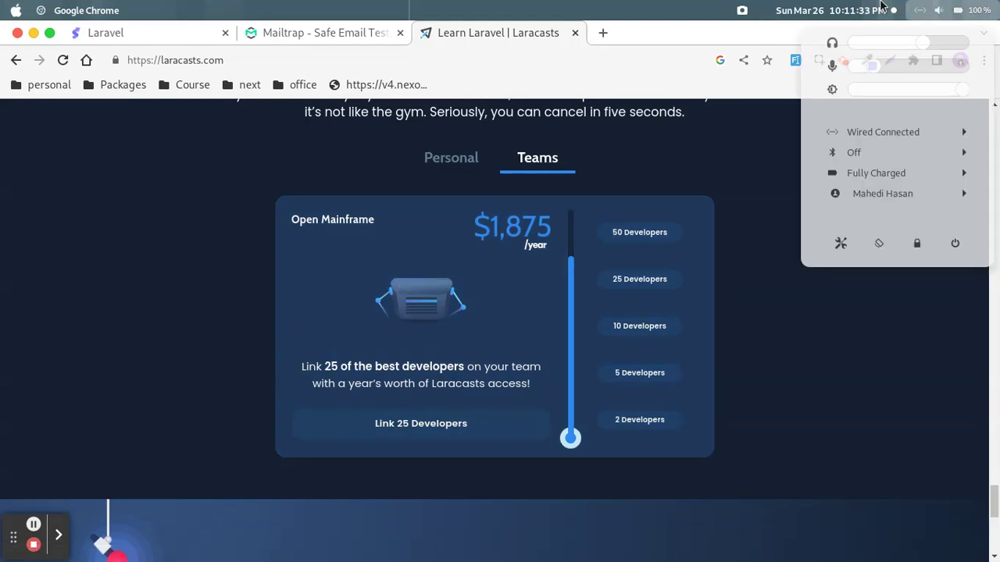
click(876, 7)
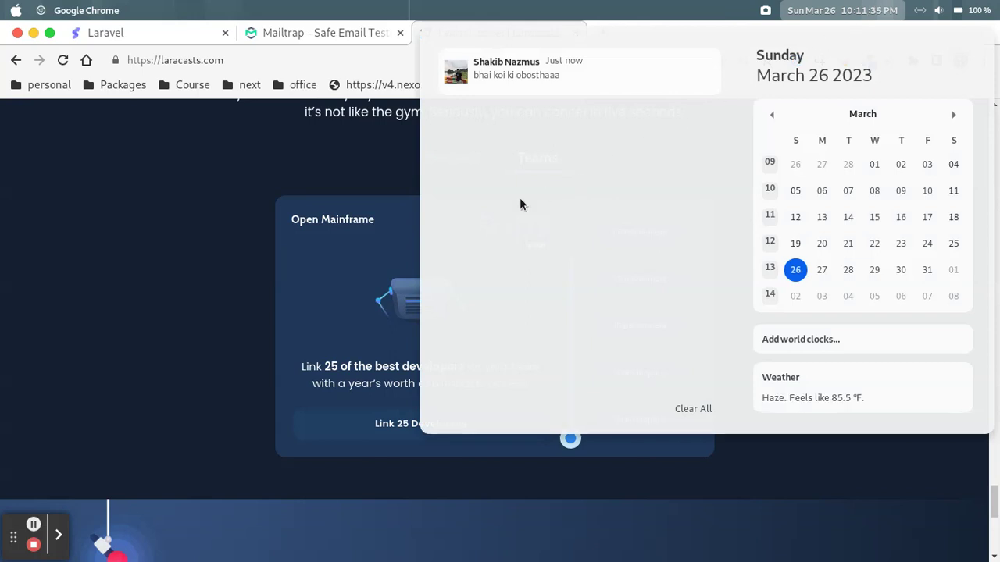
click(209, 305)
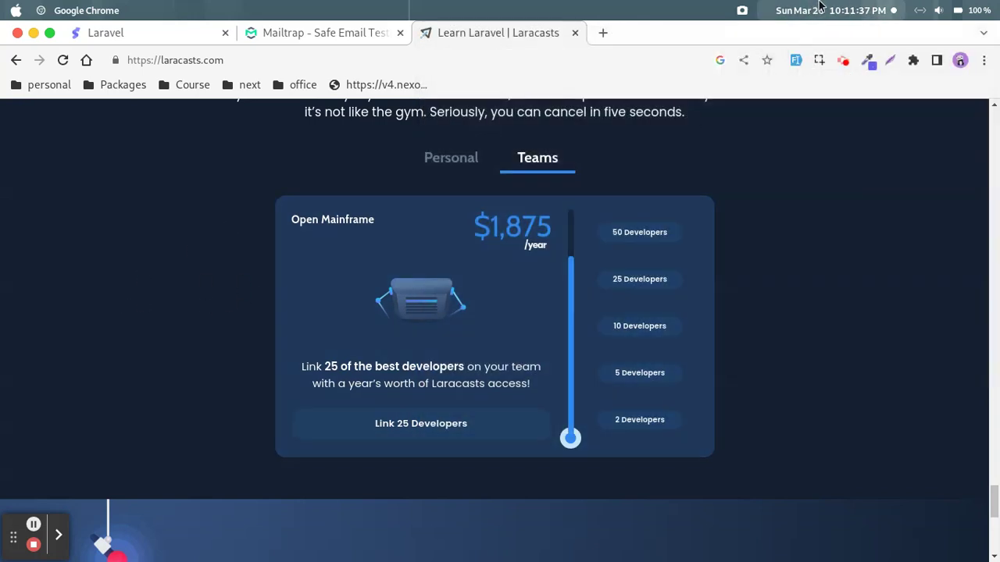
click(832, 10)
click(125, 288)
click(144, 38)
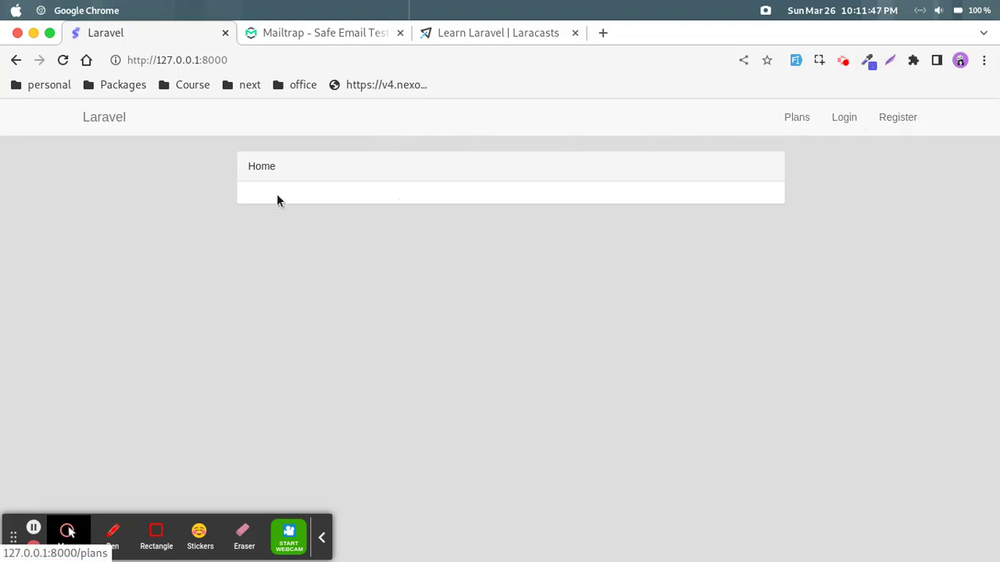
double_click(273, 166)
click(364, 239)
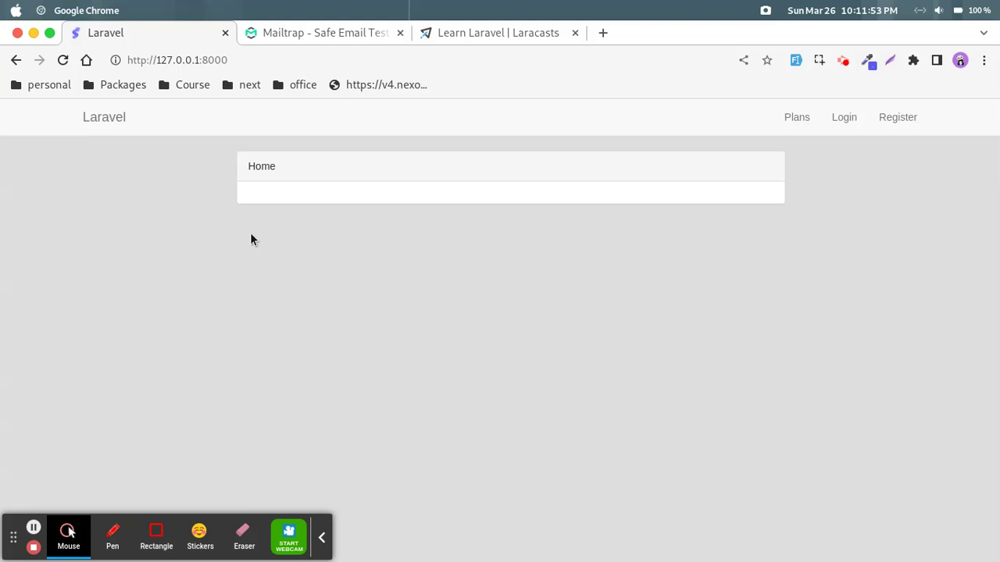
Compare Laracasts Personal and Teams pricing, then go from the Laravel app to the code editor
click(493, 35)
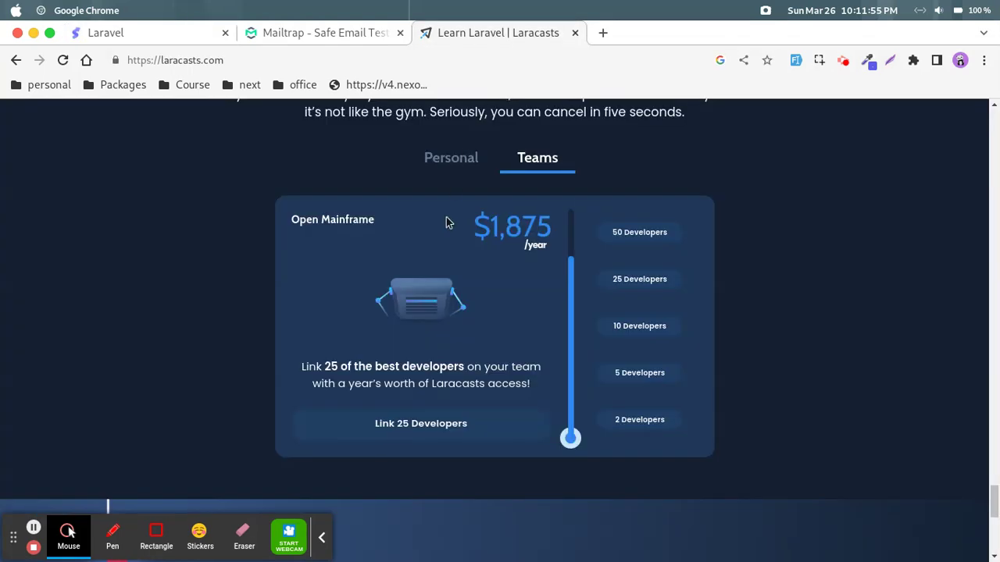
click(450, 161)
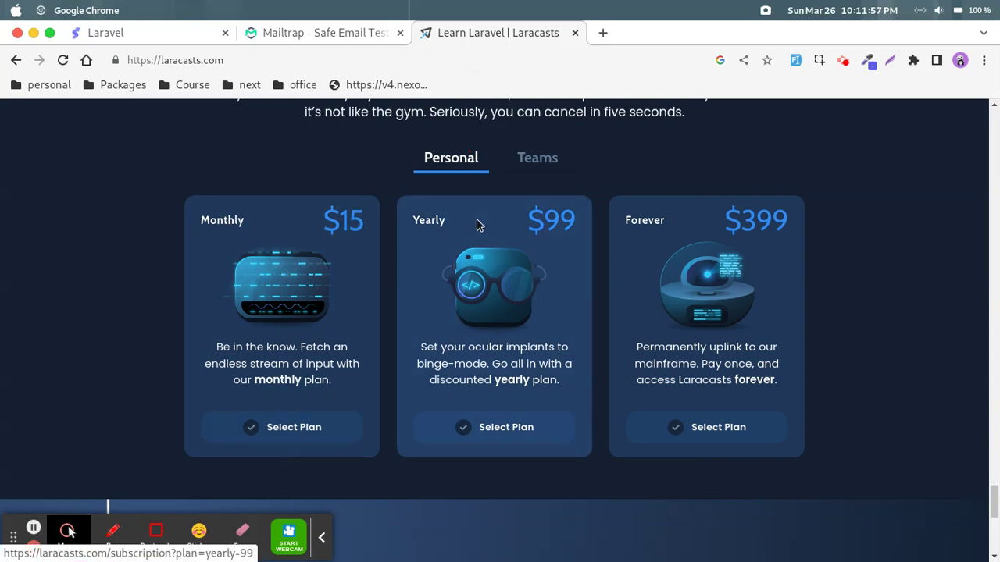
click(536, 161)
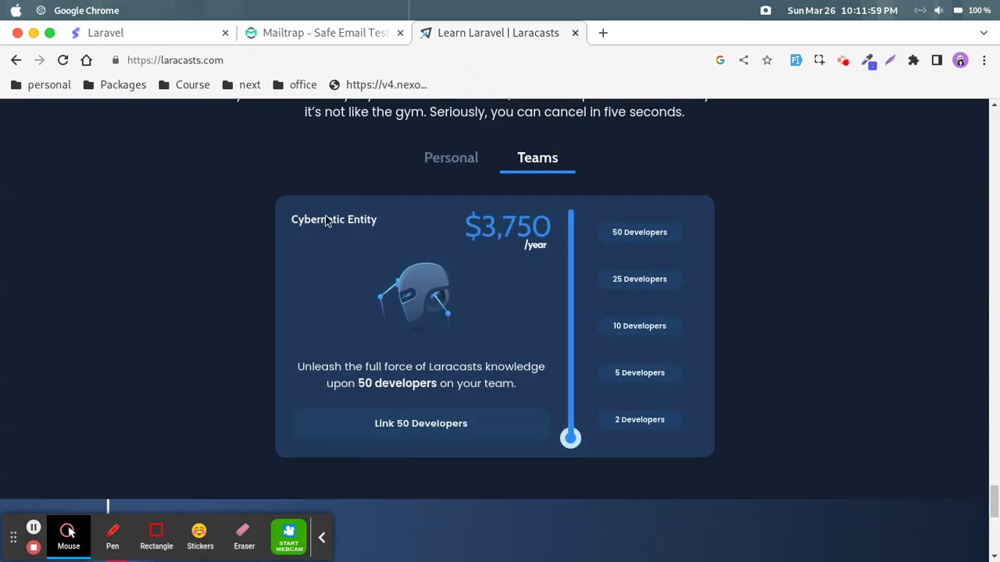
click(129, 39)
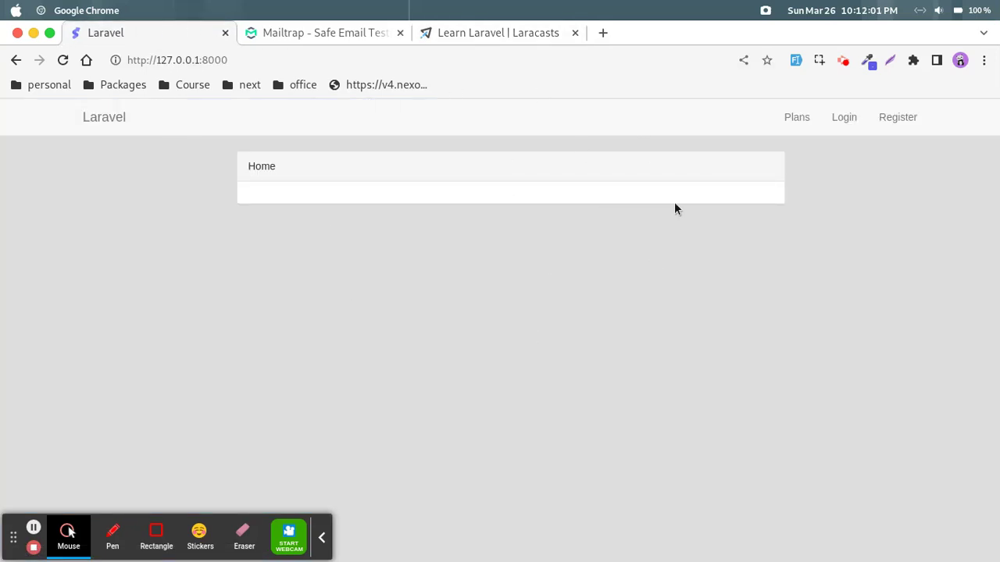
click(457, 528)
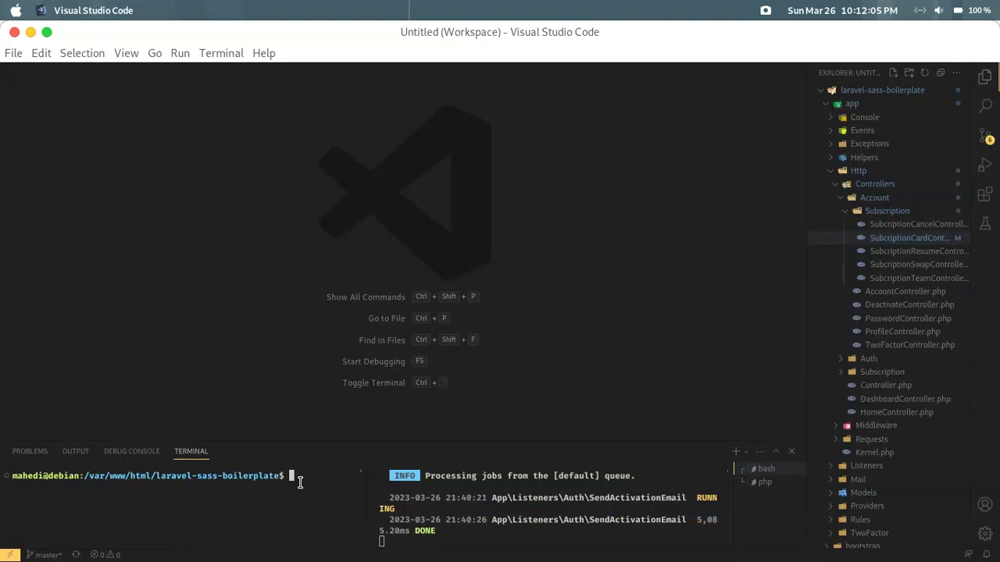
Start the development server with php artisan serve and bring Chrome back to the front
text(php artisan serve)
key(Return)
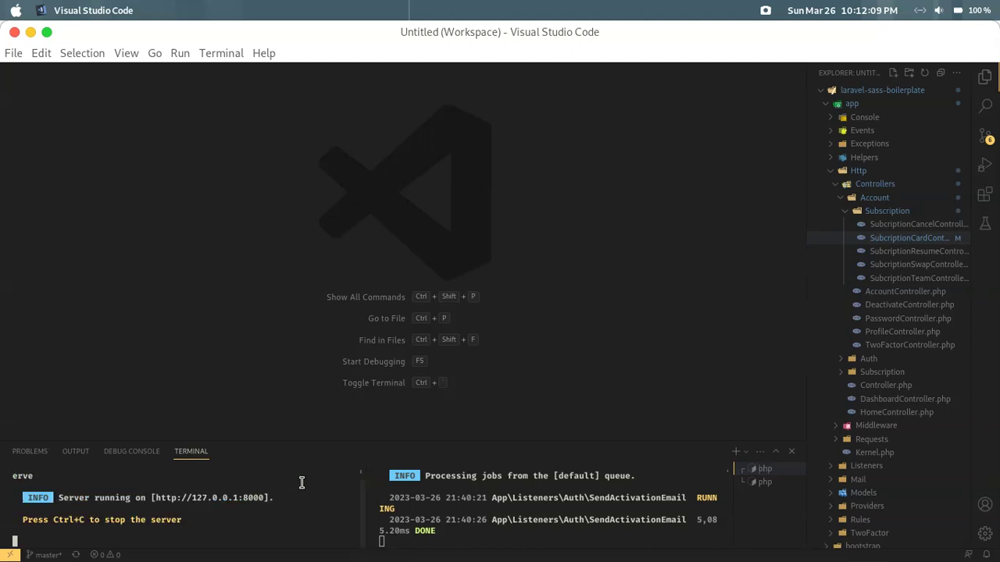
mouse_move(375, 551)
click(435, 531)
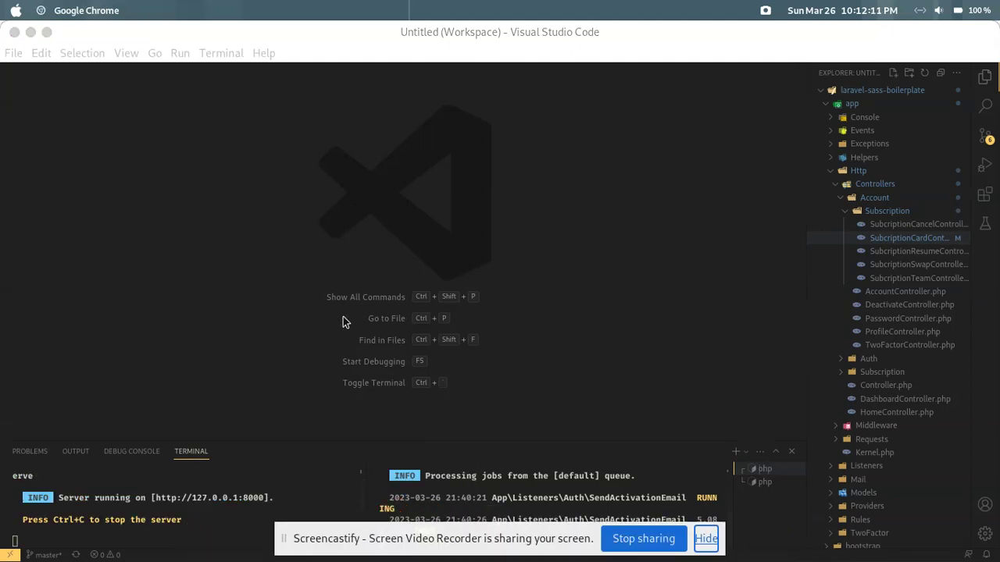
key(super+Tab)
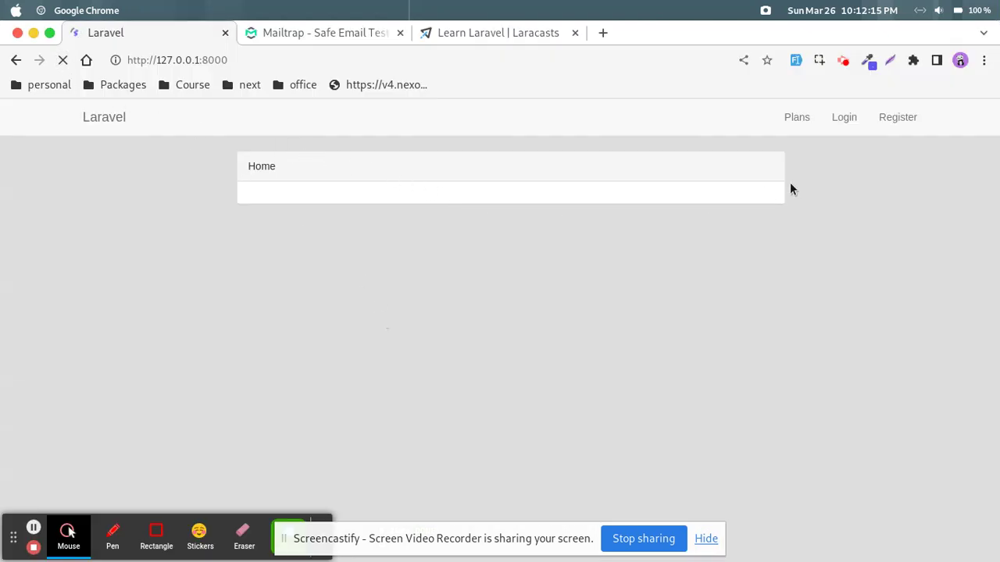
Browse the plans and team plans, try Monthly for 10 users, and compare Laracasts personal pricing
click(796, 119)
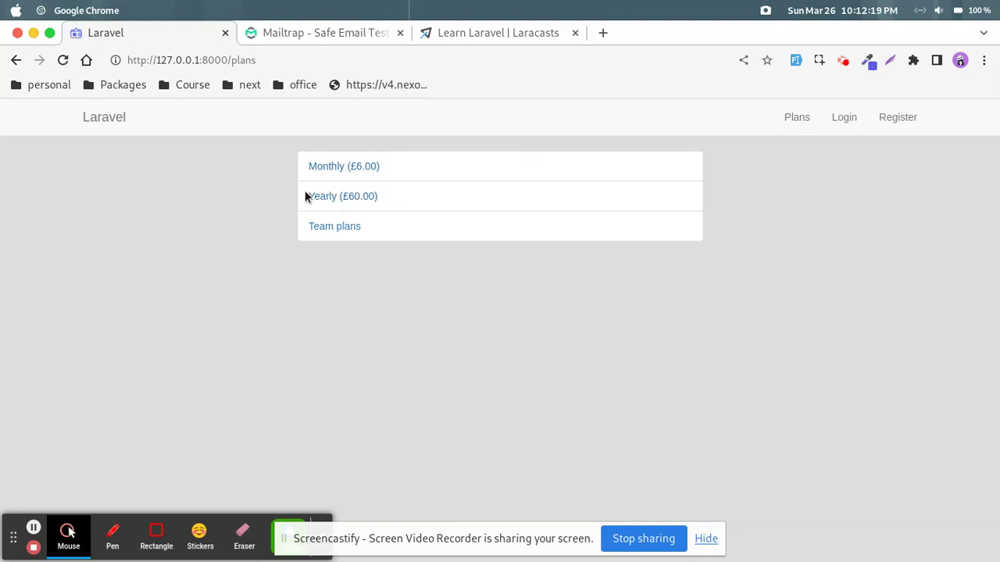
click(335, 228)
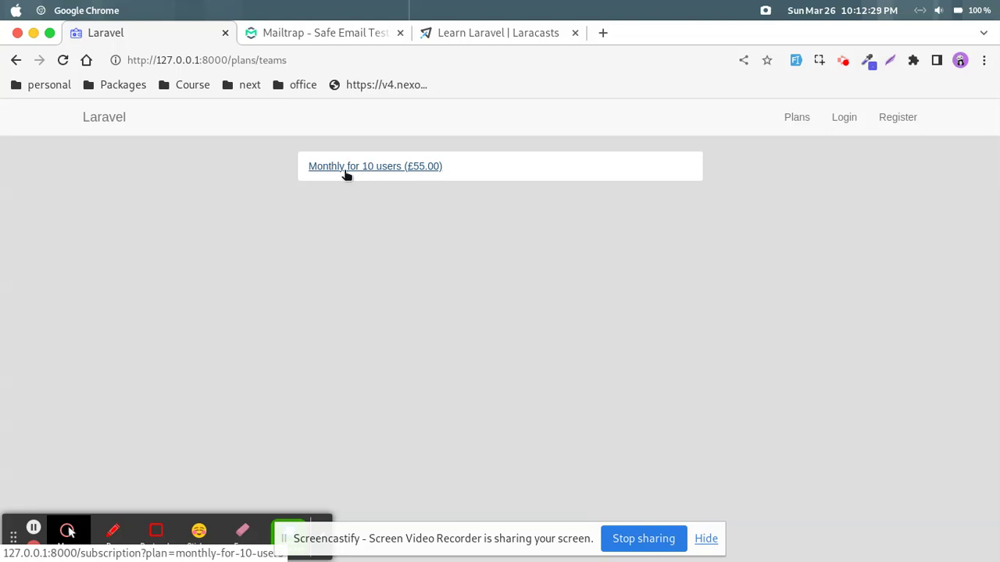
click(390, 169)
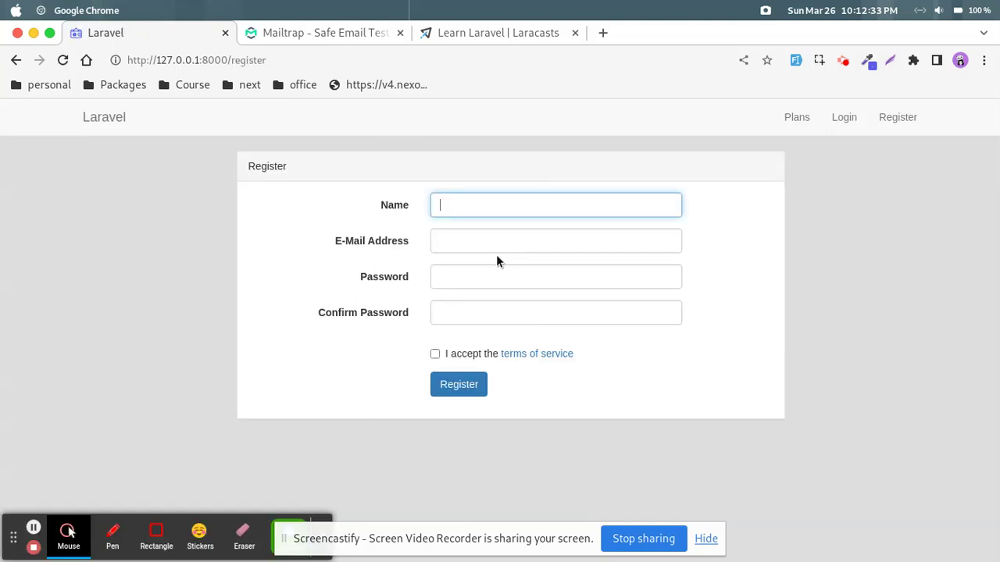
click(15, 60)
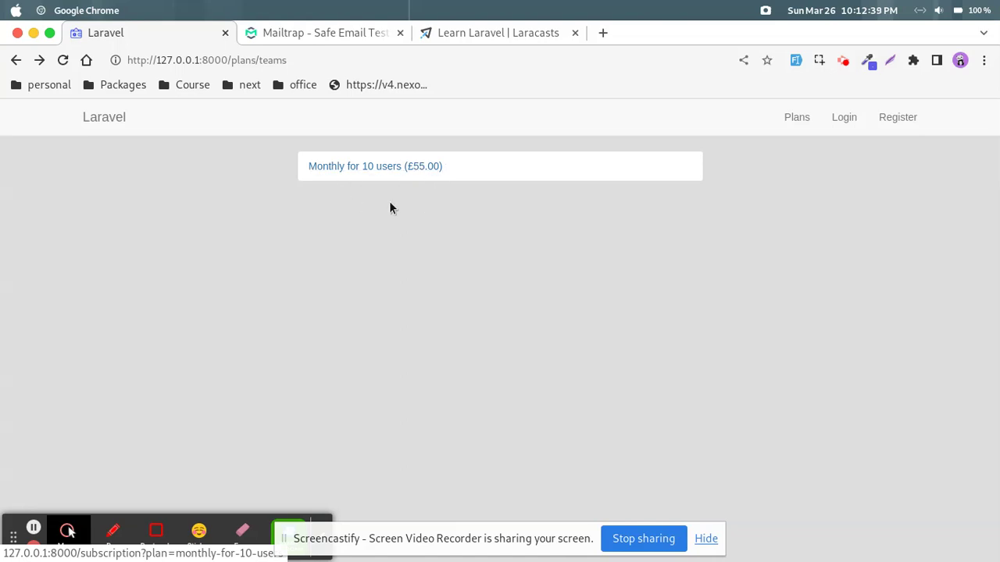
click(706, 539)
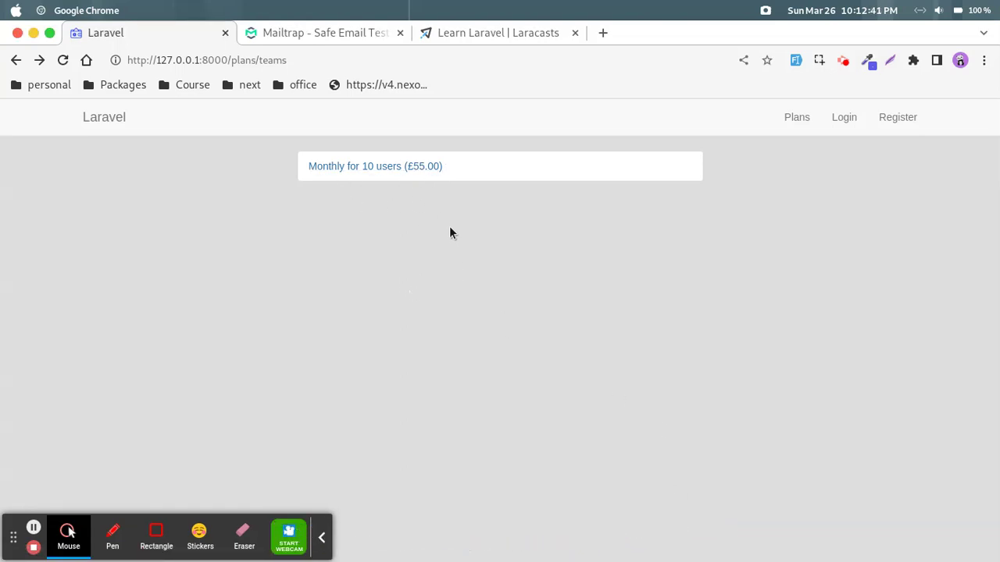
click(525, 40)
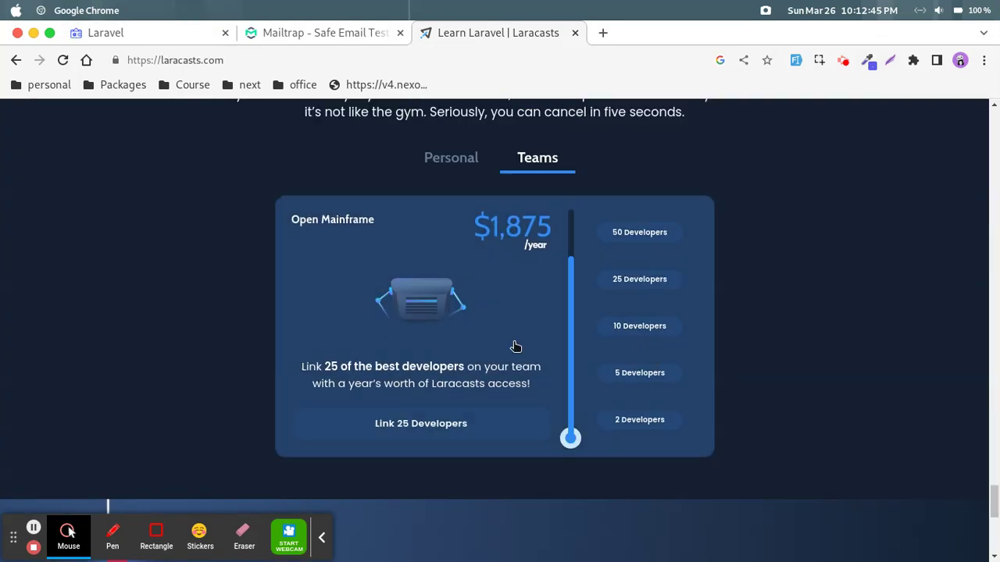
click(462, 163)
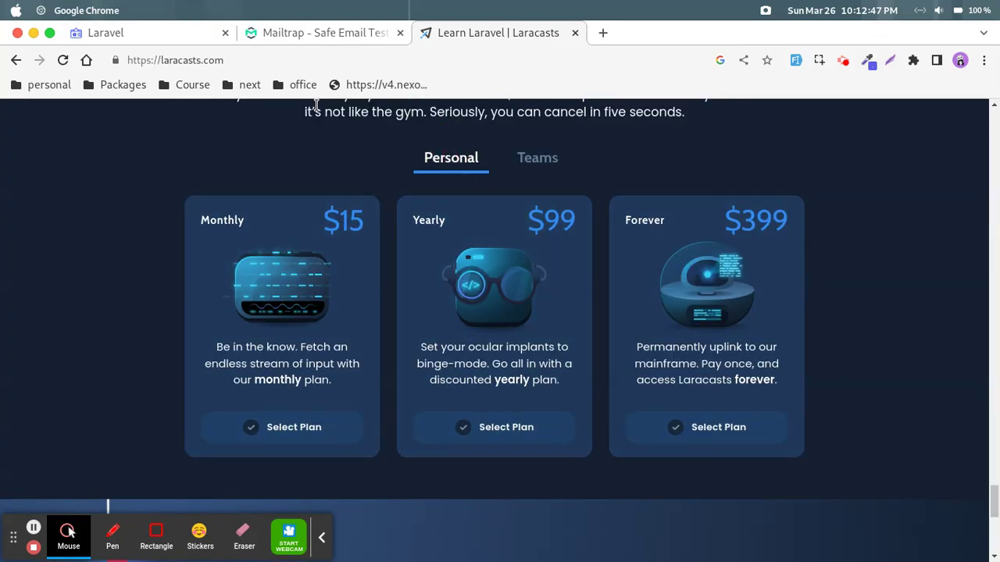
click(152, 35)
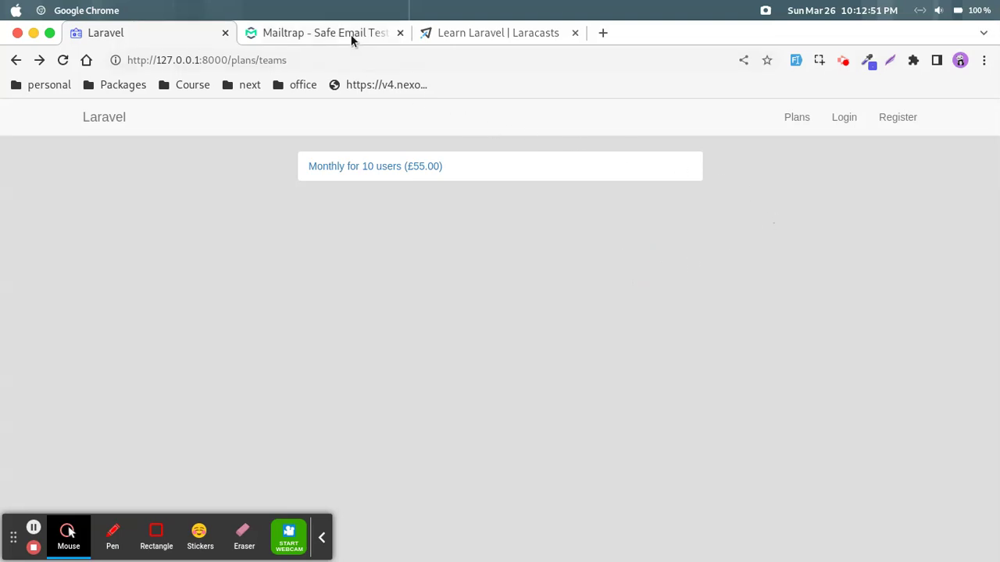
Open the registration form, check the Mailtrap activation email, then view Laracasts pricing again
click(899, 119)
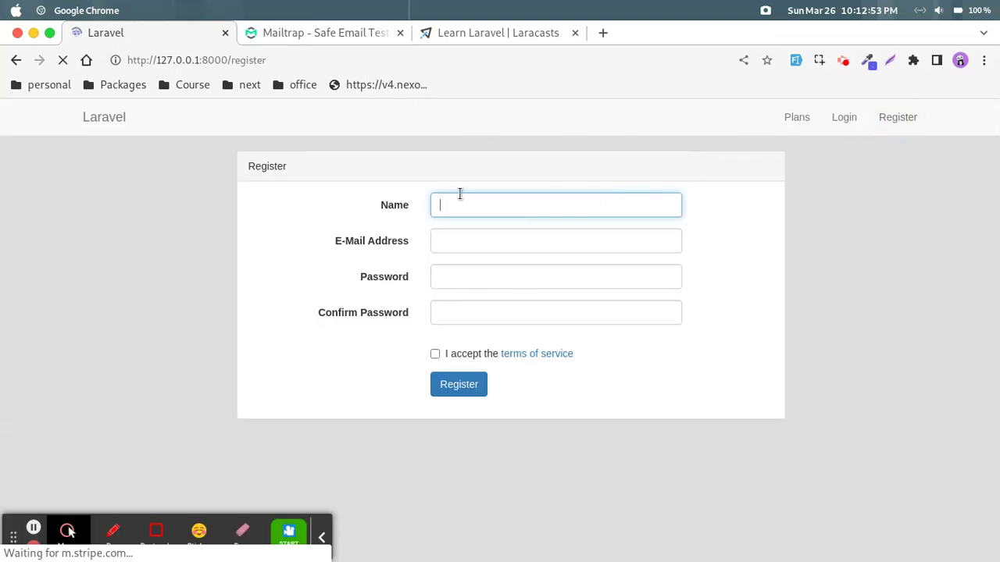
click(332, 32)
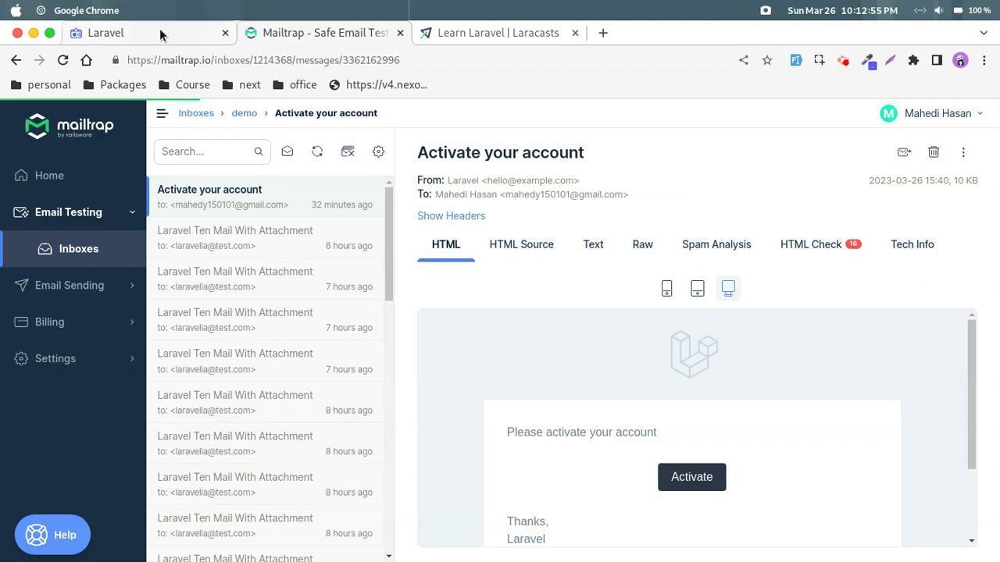
click(159, 32)
click(308, 36)
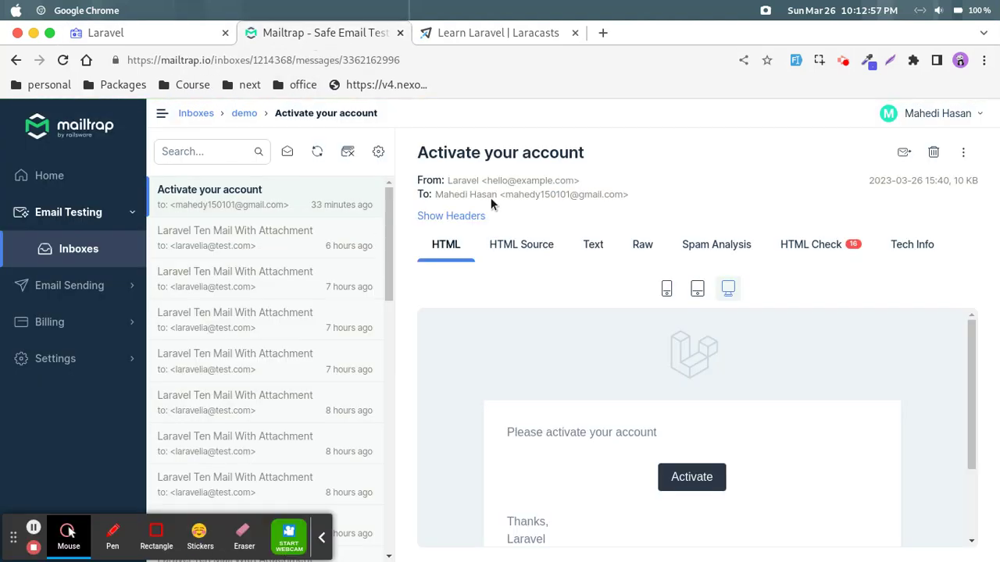
click(171, 35)
click(300, 37)
click(451, 38)
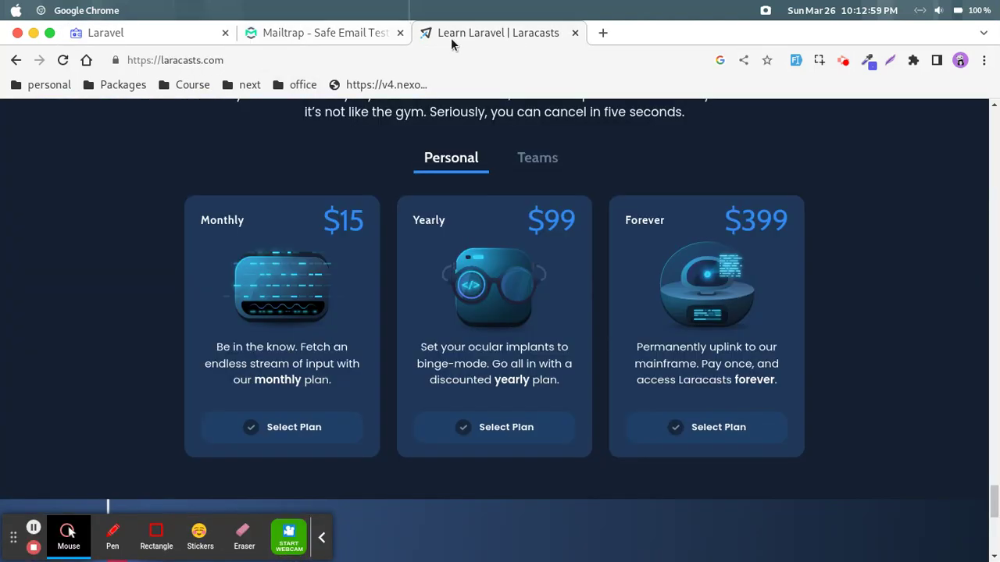
click(602, 33)
Search for stripe in a new tab placed beside Mailtrap and open the Stripe website
text(st)
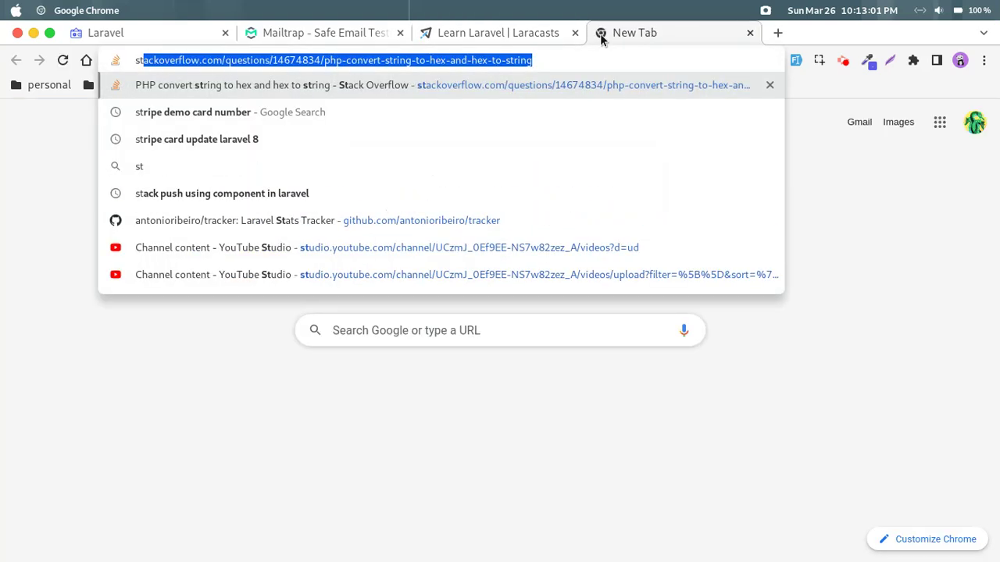
text(ripe)
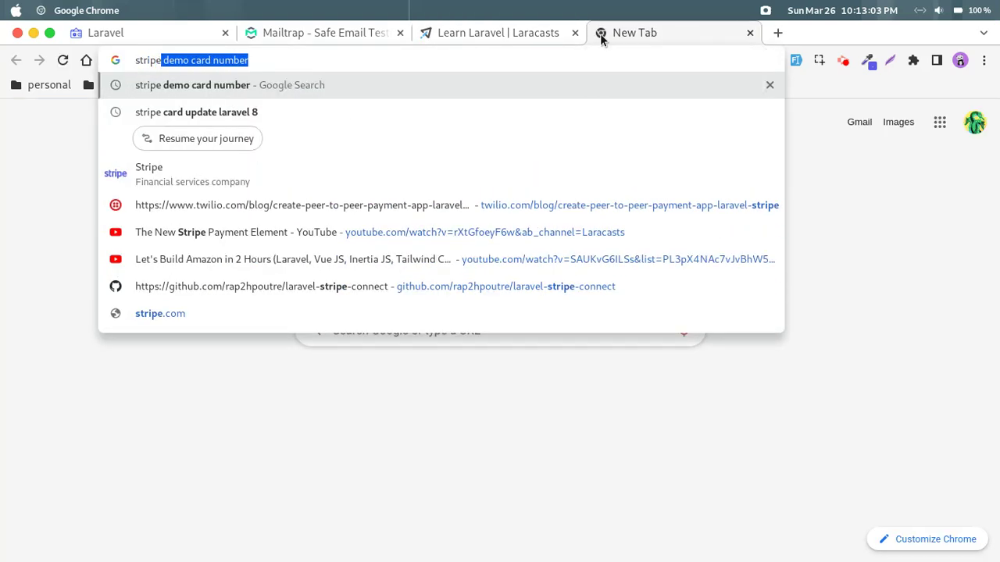
key(BackSpace)
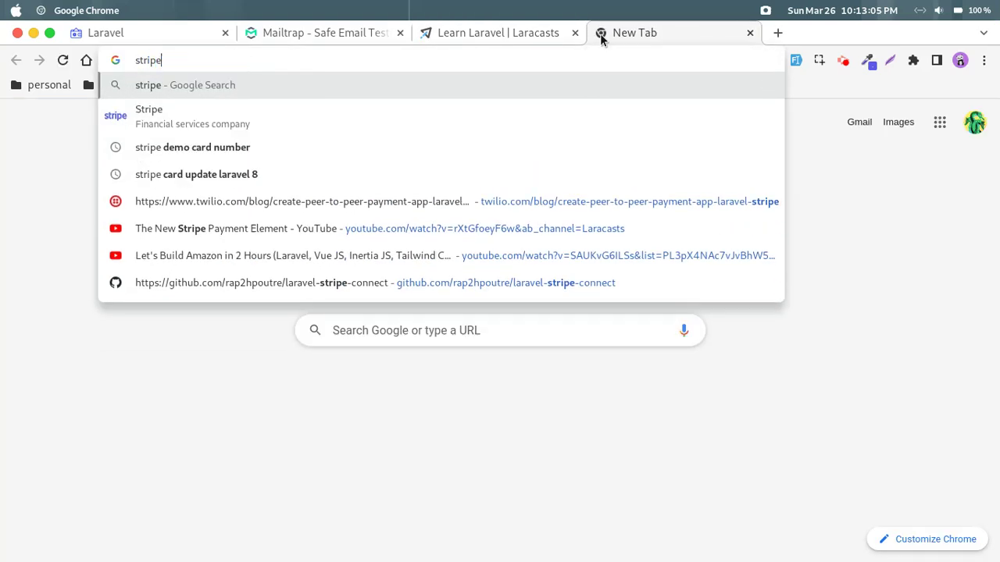
click(231, 117)
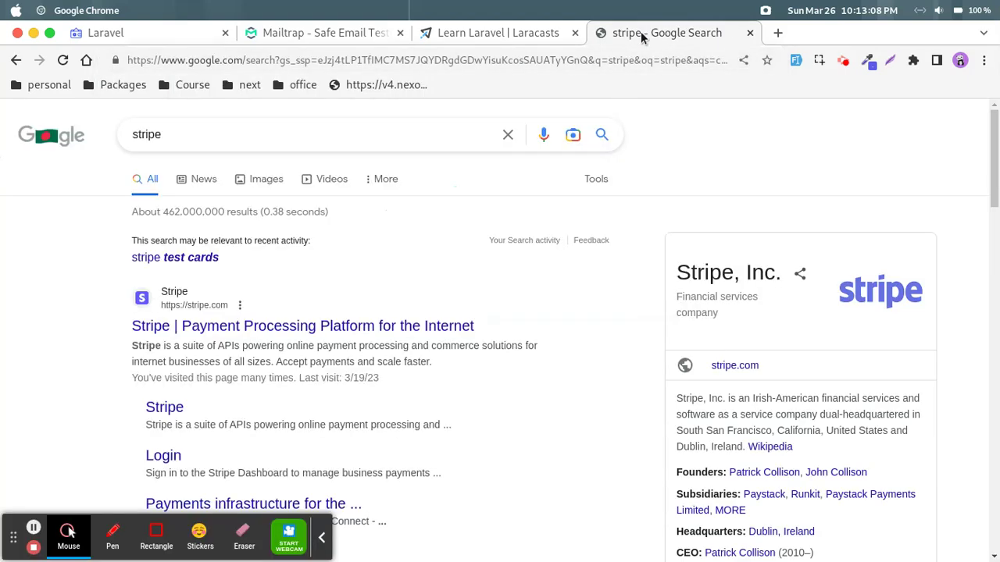
drag(640, 33, 484, 35)
click(303, 328)
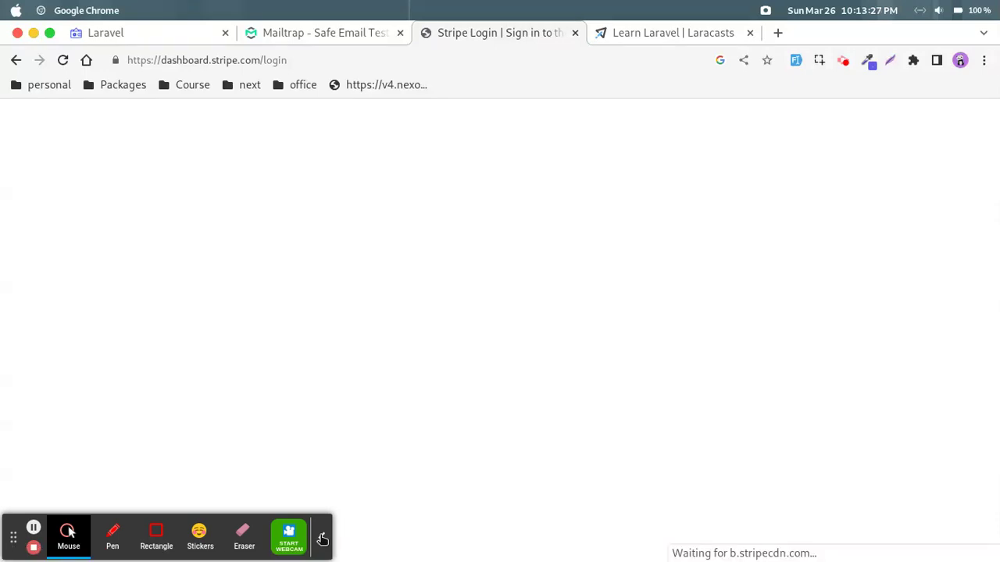
Enter the Stripe account e-mail and password in the sign-in form and submit them
click(321, 537)
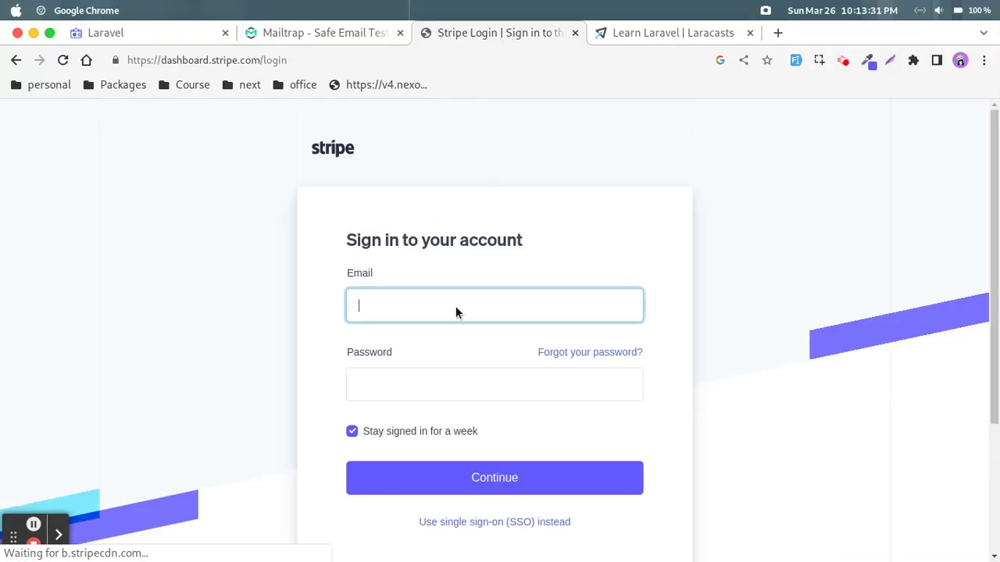
click(268, 330)
scroll(556, 420, down, 3)
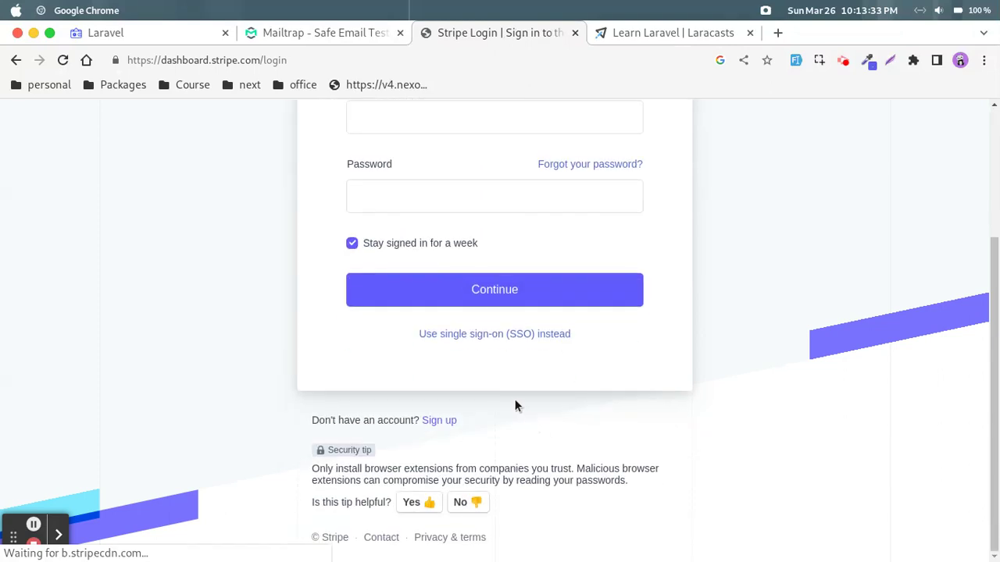
scroll(514, 405, up, 3)
click(406, 295)
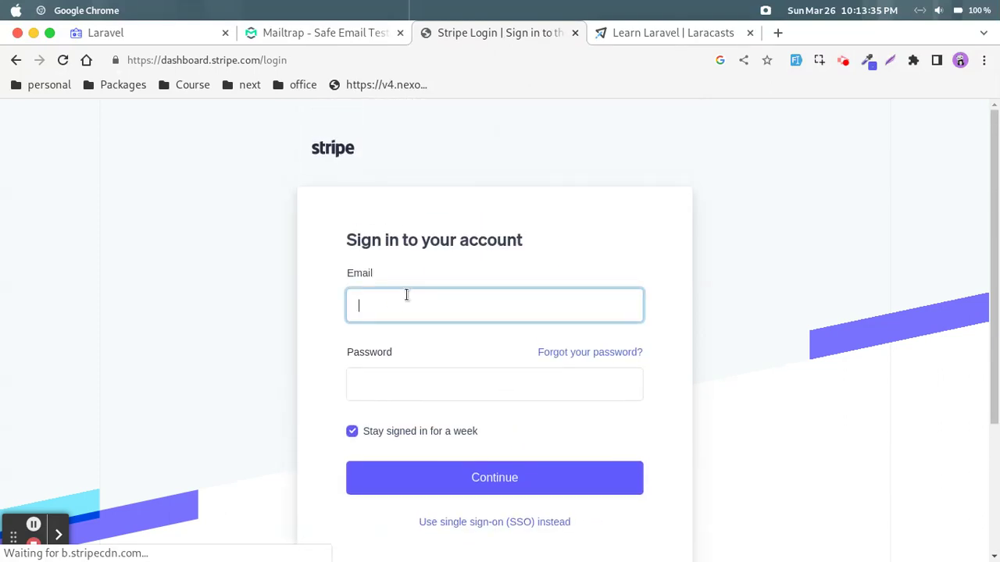
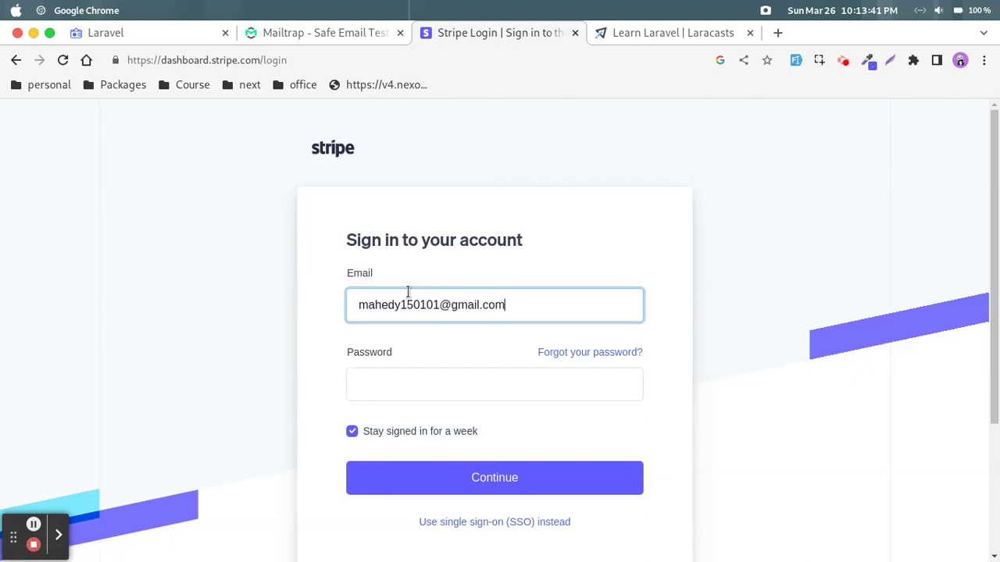
click(370, 377)
text(••••••)
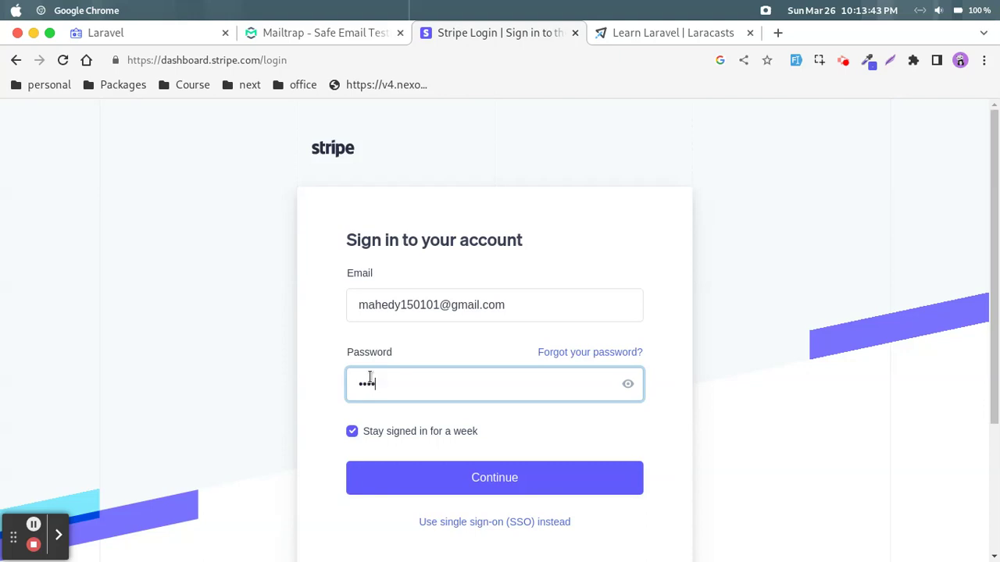
text(••••)
click(515, 474)
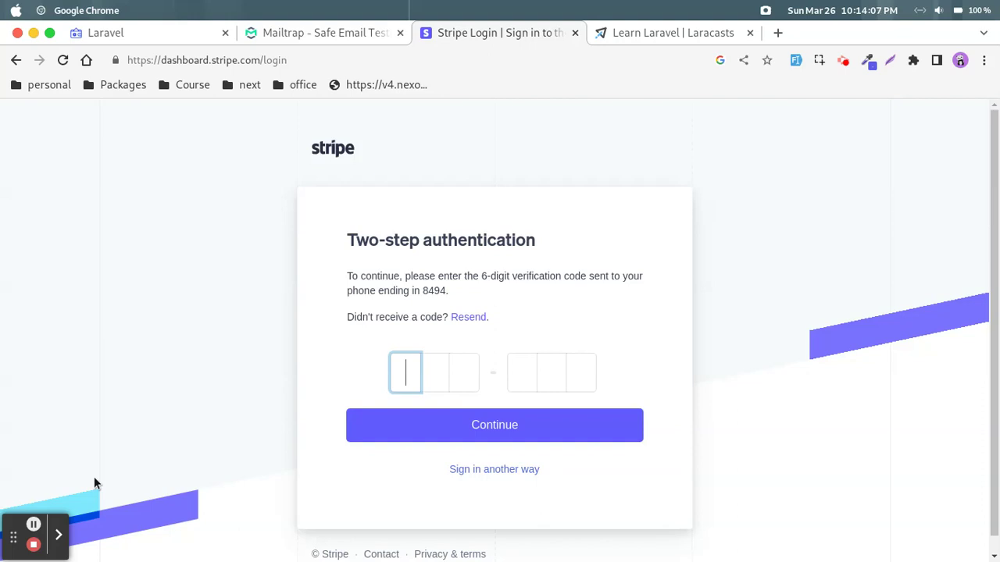
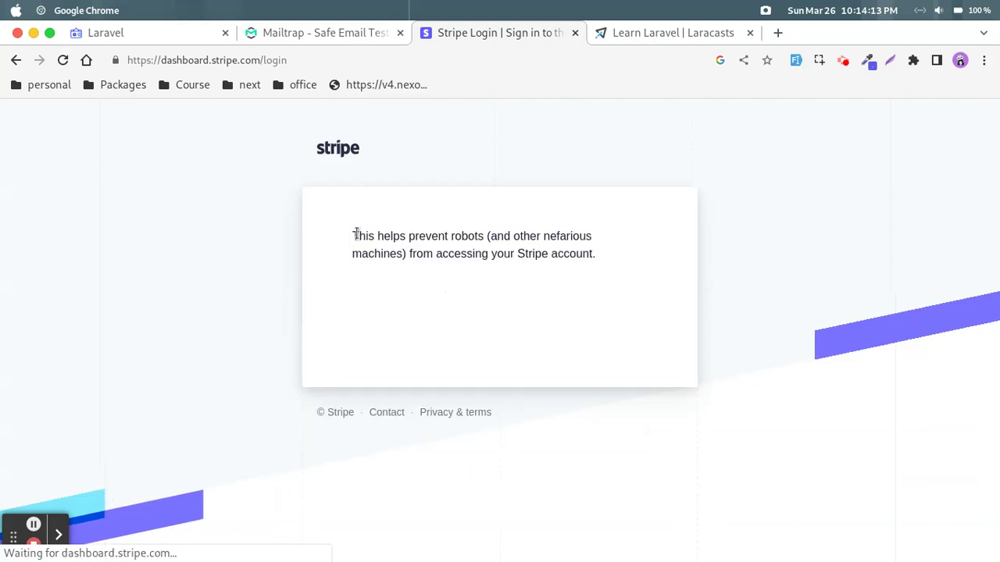
Enter the 6-digit verification code, pass the reCAPTCHA check, and switch to the Mailtrap tab
click(373, 308)
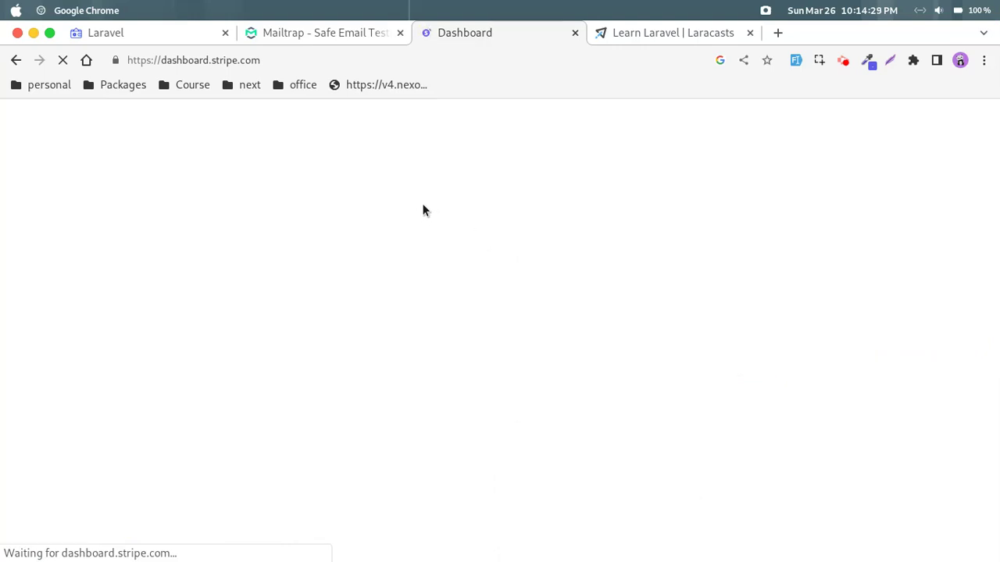
click(314, 33)
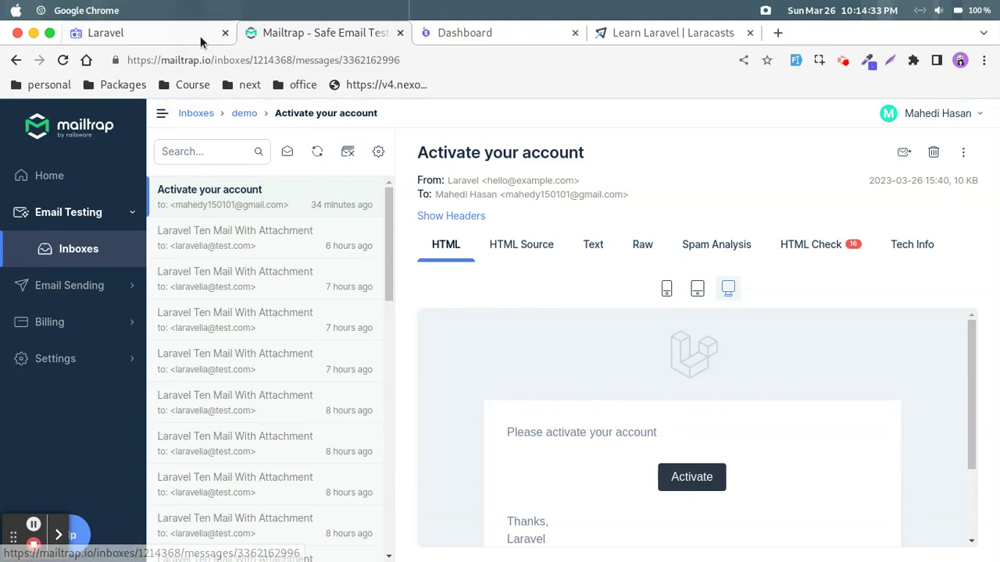
Fill in the name, e-mail and password on the Laravel registration form and submit it
click(442, 33)
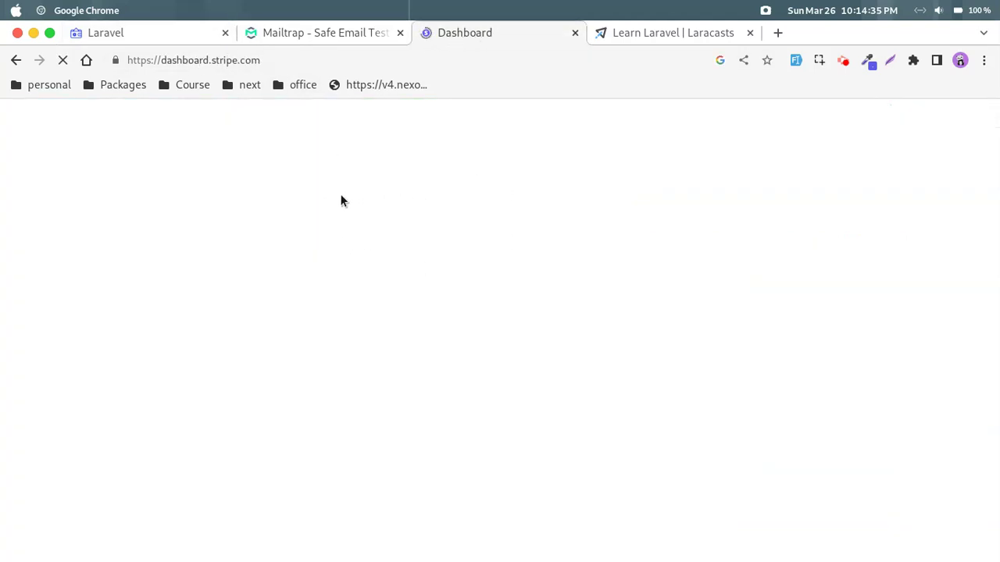
click(176, 36)
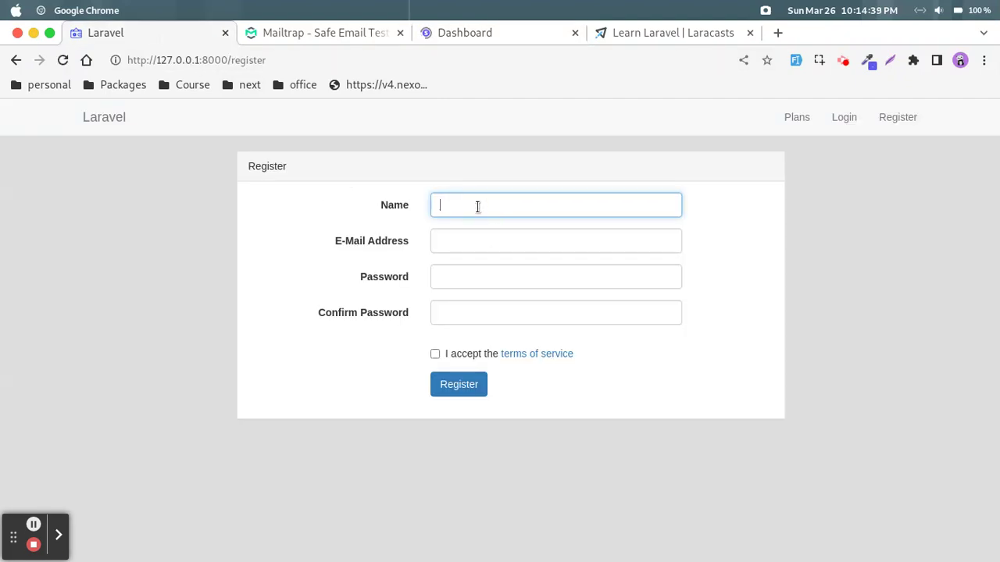
text(mah)
key(BackSpace)
key(BackSpace)
key(BackSpace)
key(BackSpace)
key(BackSpace)
click(489, 246)
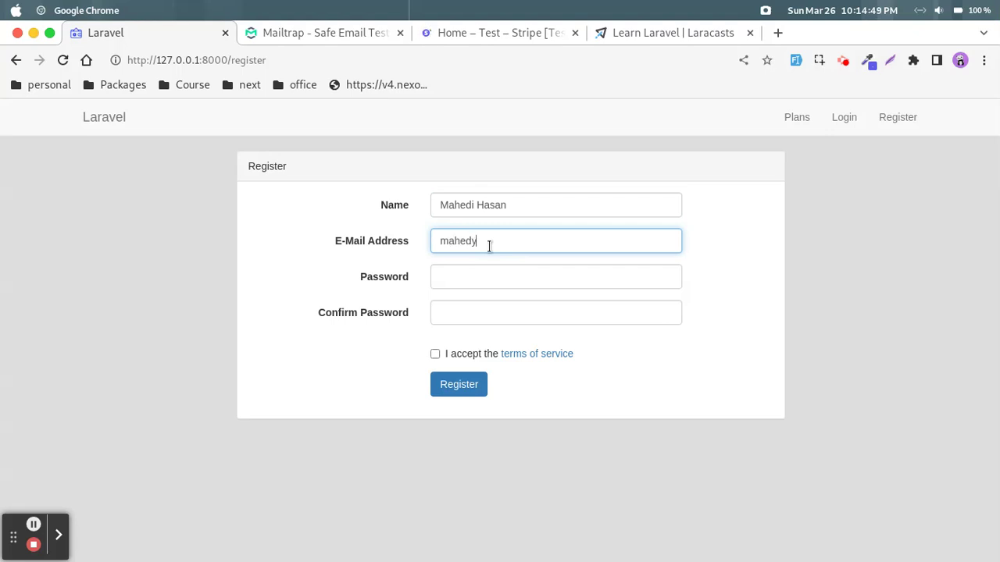
click(488, 275)
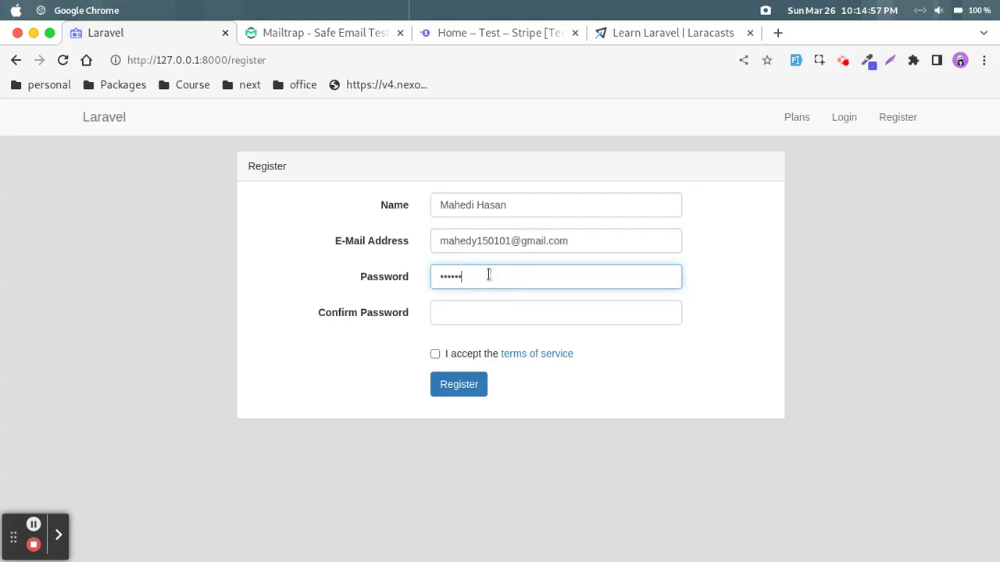
click(478, 314)
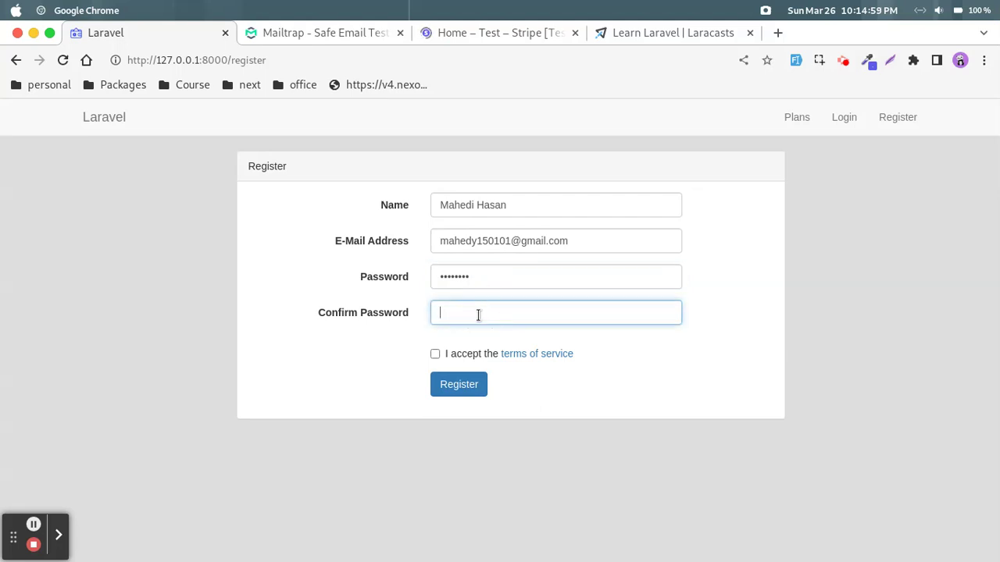
text(12345678)
click(458, 384)
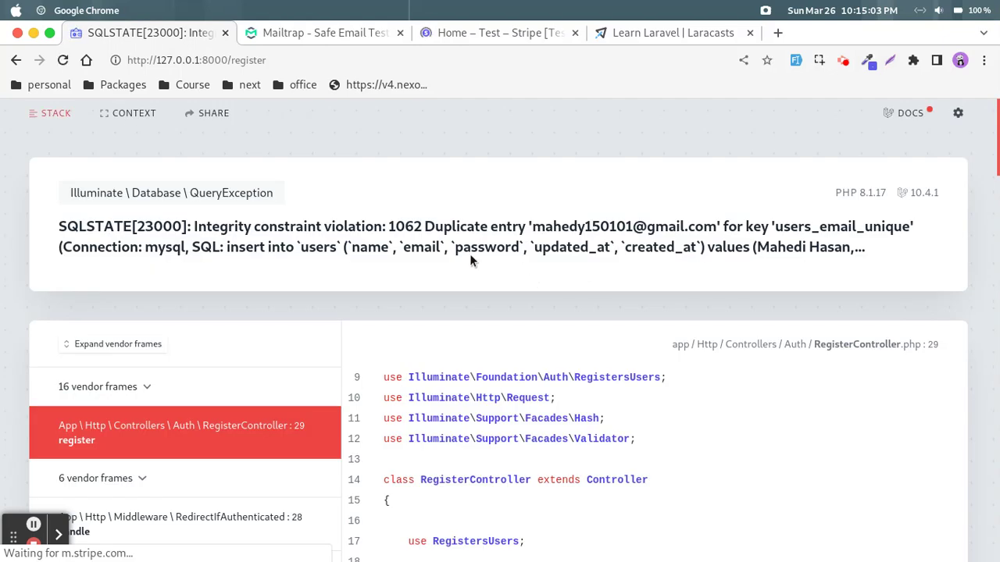
Read the SQLSTATE duplicate-entry error, go back to the registration form, and switch to VS Code
drag(406, 226, 680, 268)
drag(753, 247, 285, 226)
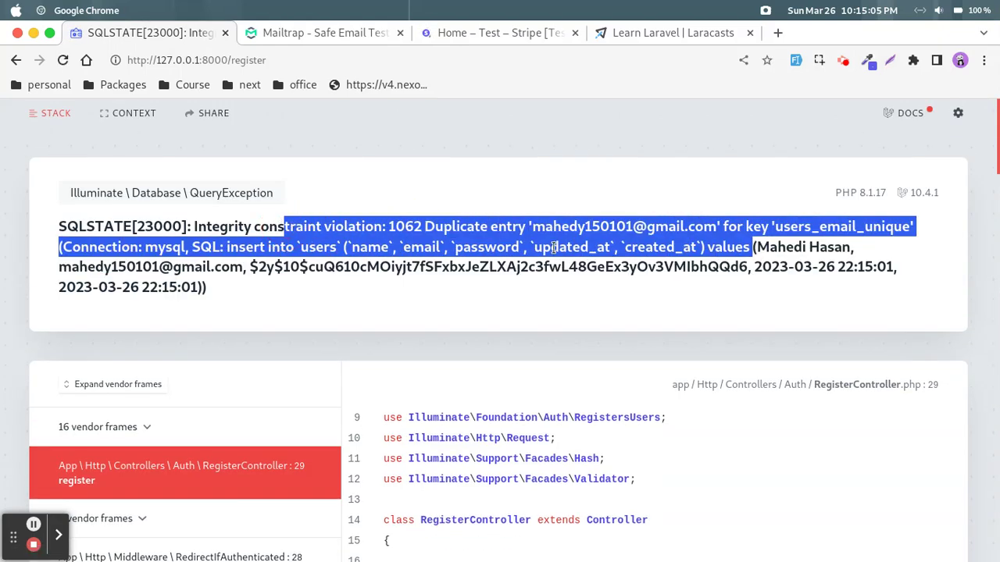
drag(61, 226, 284, 306)
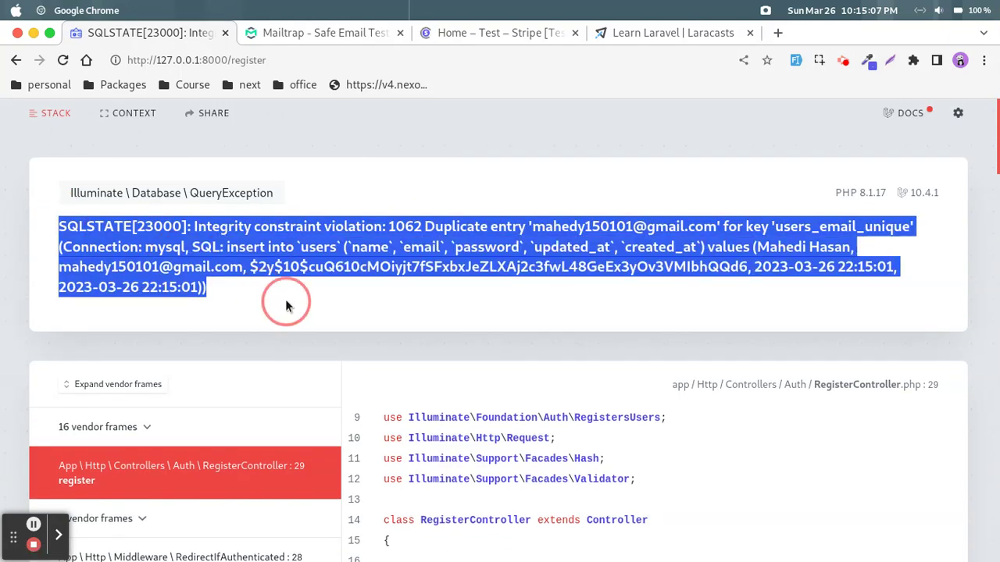
click(135, 175)
click(16, 61)
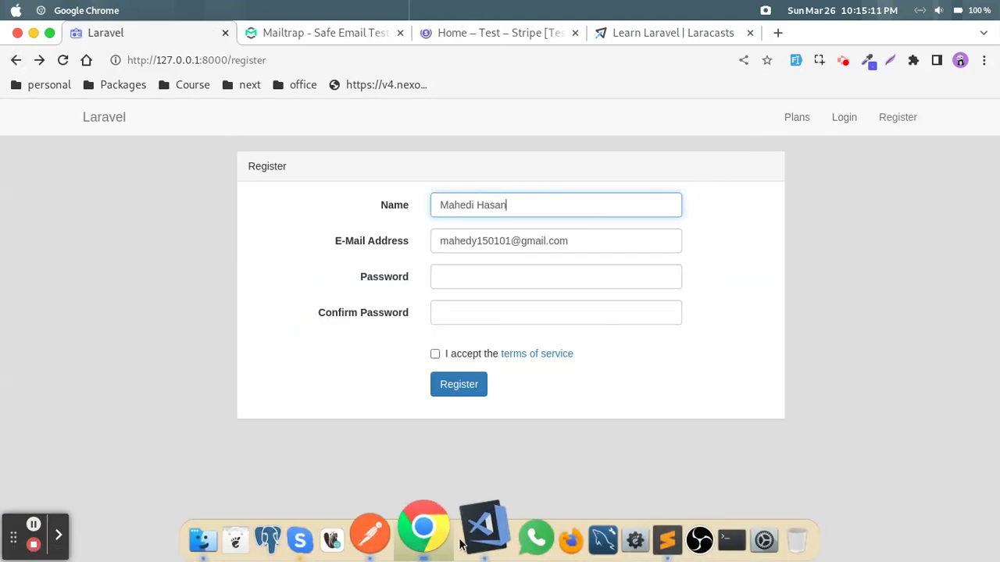
click(478, 531)
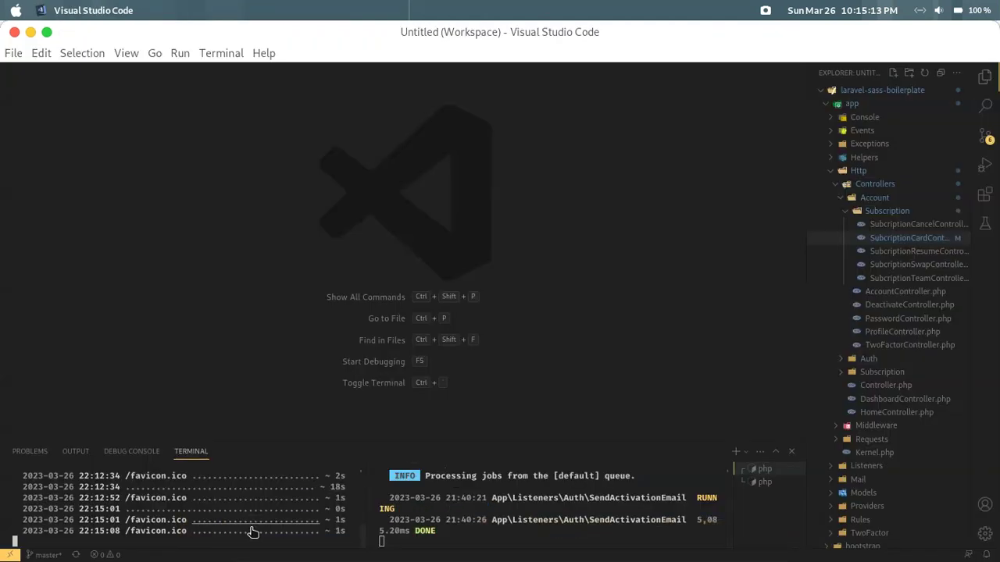
Stop the server and rebuild the database with php artisan migrate:fresh and db:Seed
key(ctrl+c)
text(php a)
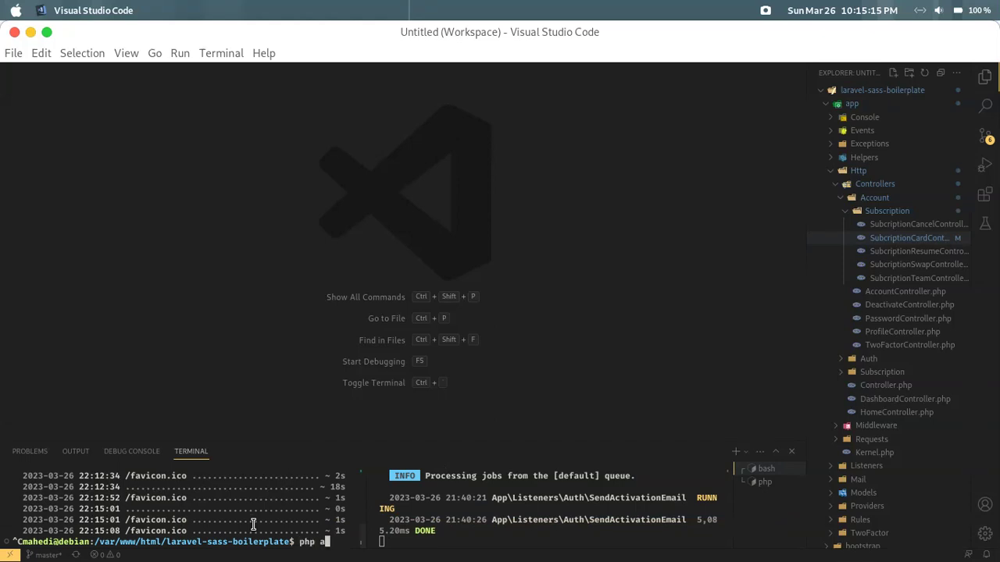
text(rtisan migrat)
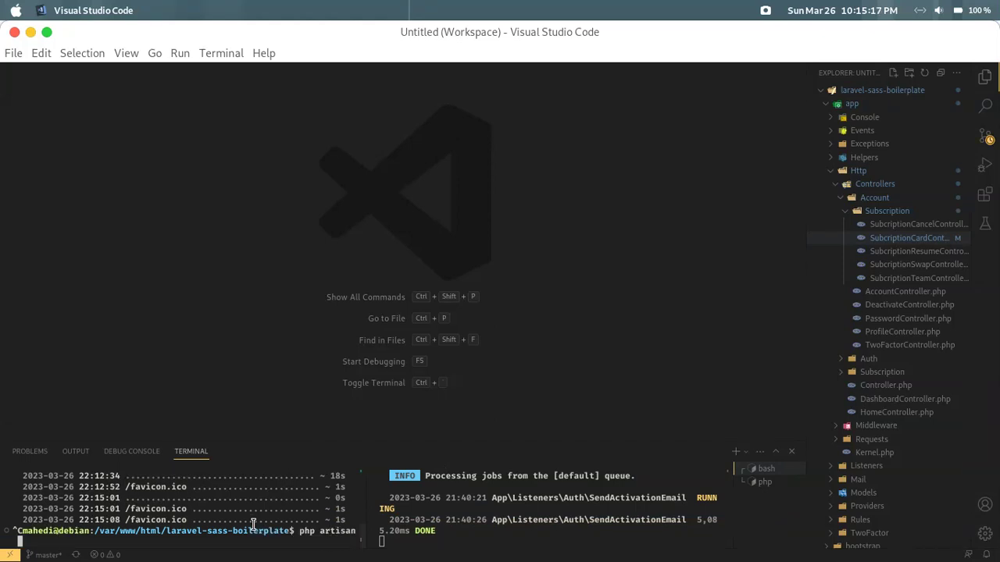
text(e:fresh)
key(Return)
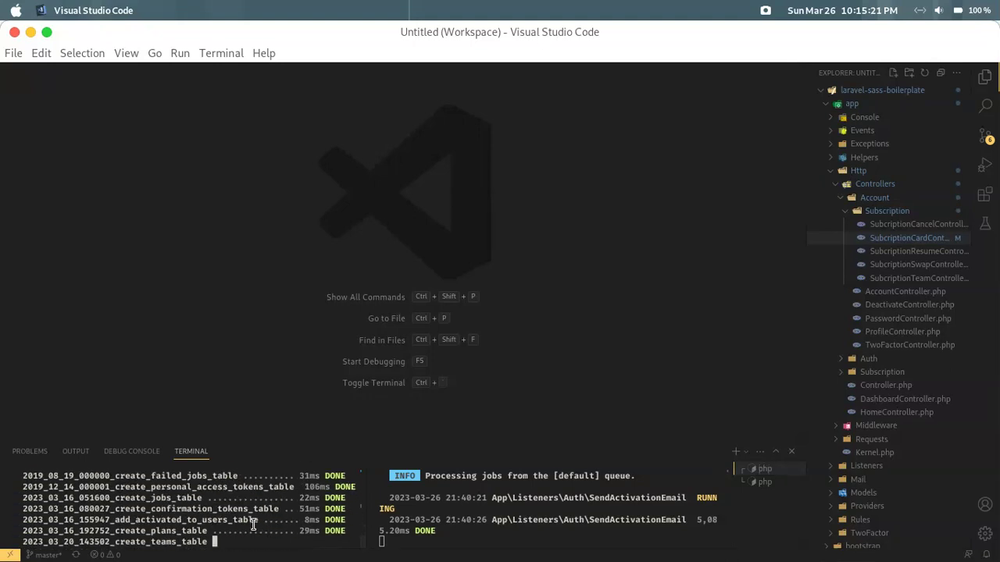
text(p)
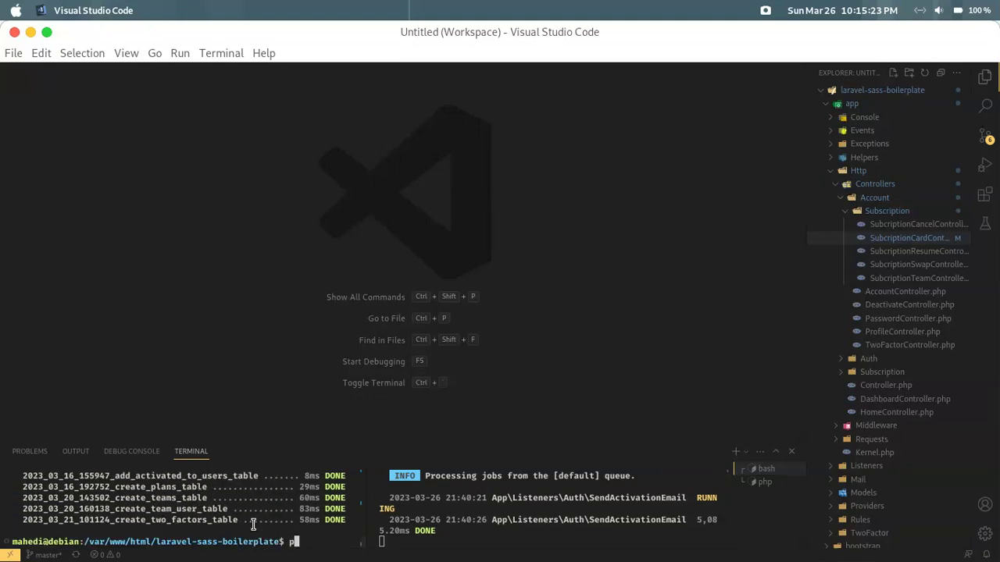
text(hp artisan db:S)
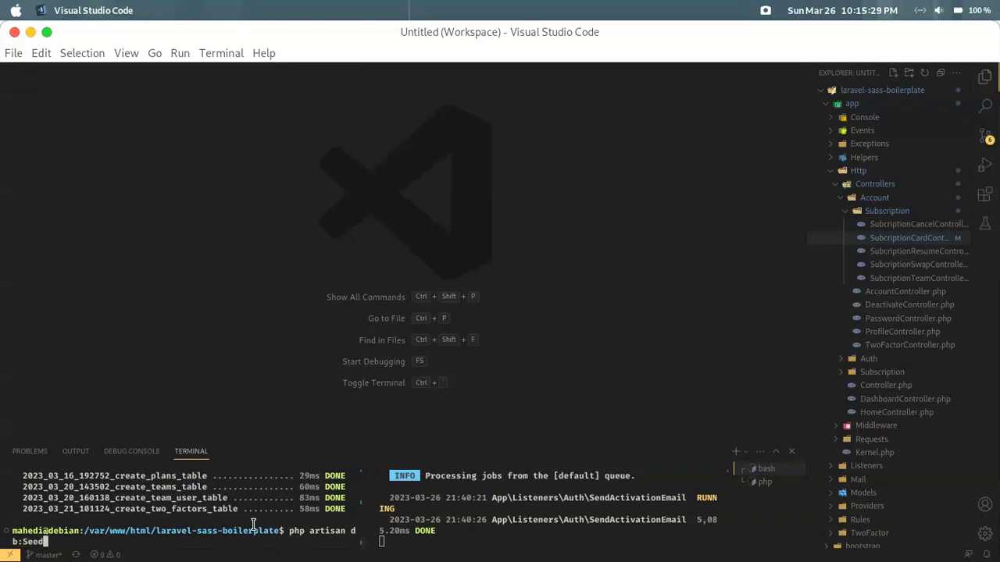
text(eed)
key(Return)
Restart the development server with php artisan serve and switch to the browser
text(php)
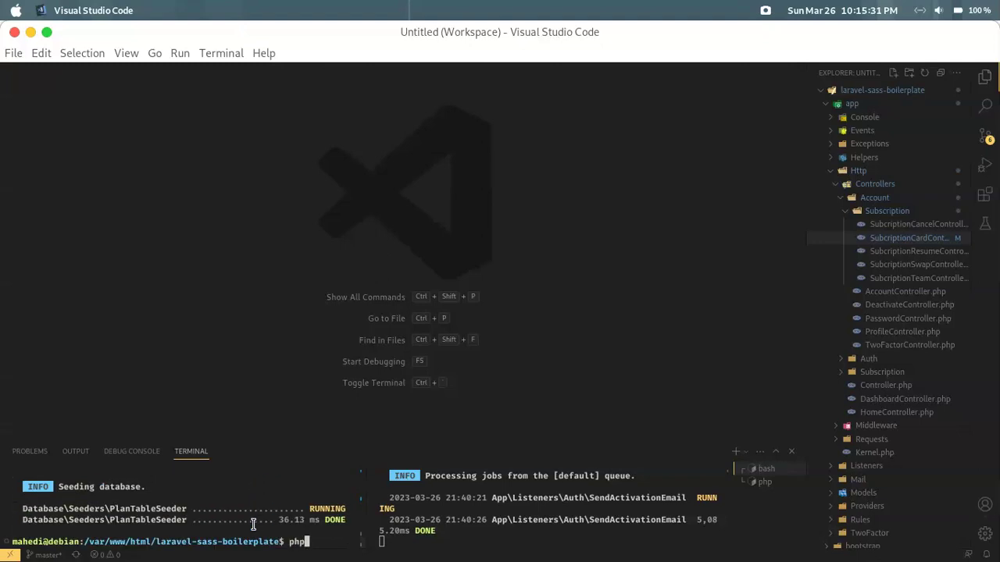
text( artisan ser)
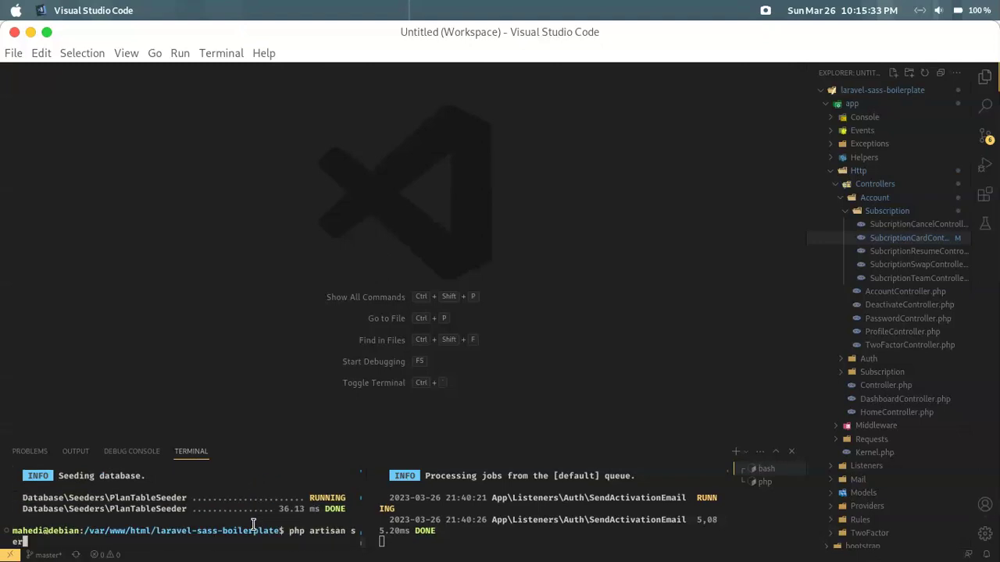
text(ve)
key(Return)
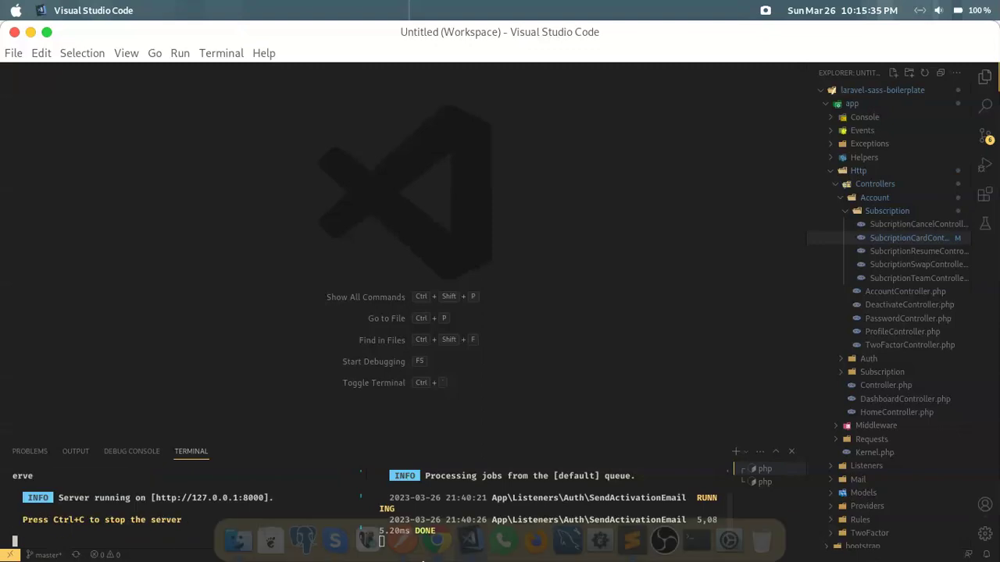
click(437, 533)
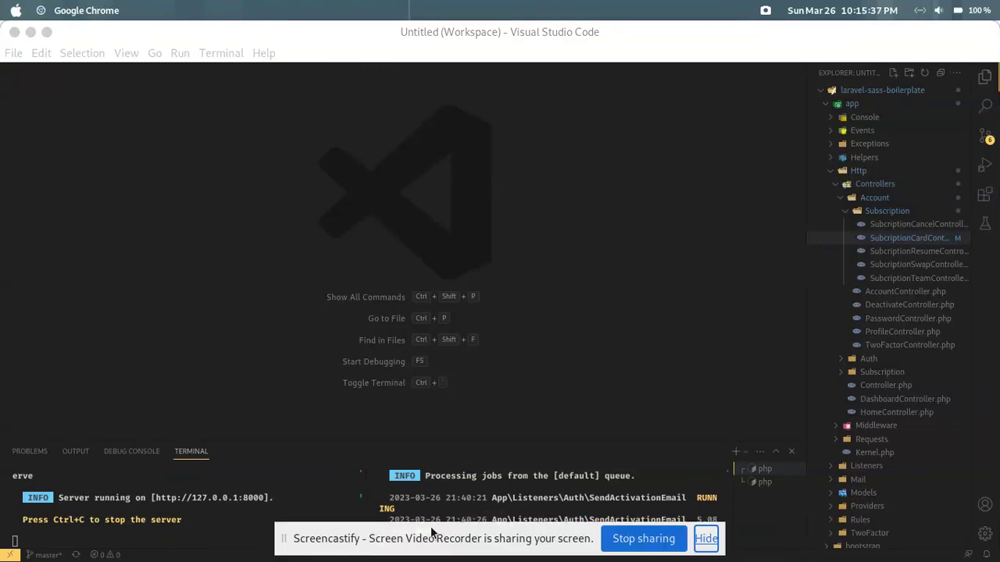
key(alt+Tab)
Reload the register page and check the Stripe test dashboard's Payments list
click(309, 60)
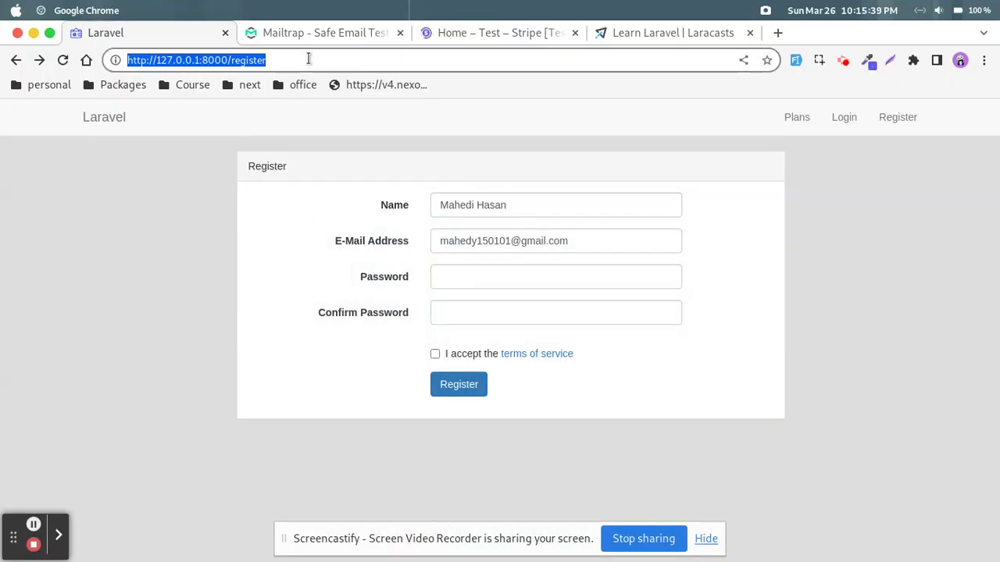
key(Return)
click(457, 35)
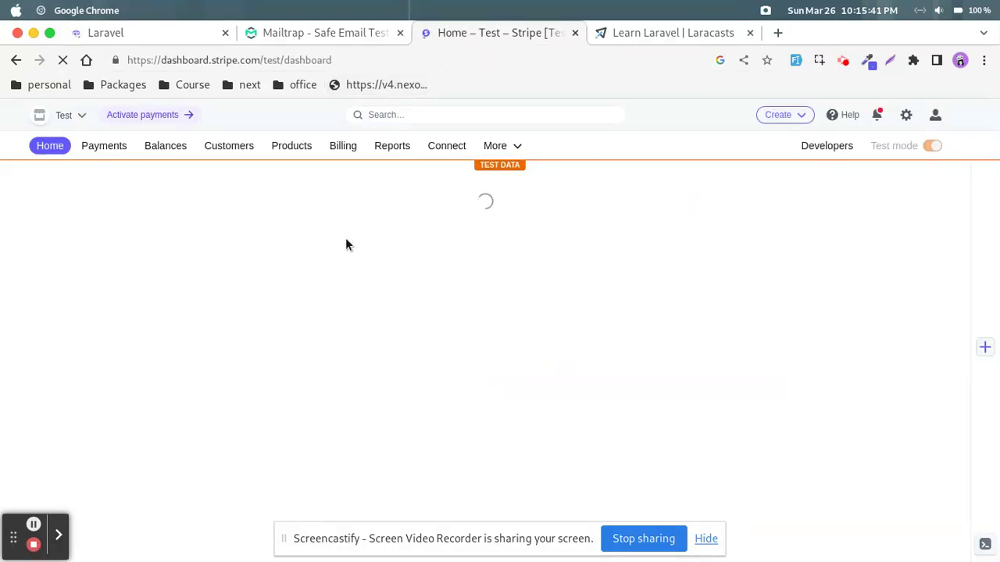
click(103, 148)
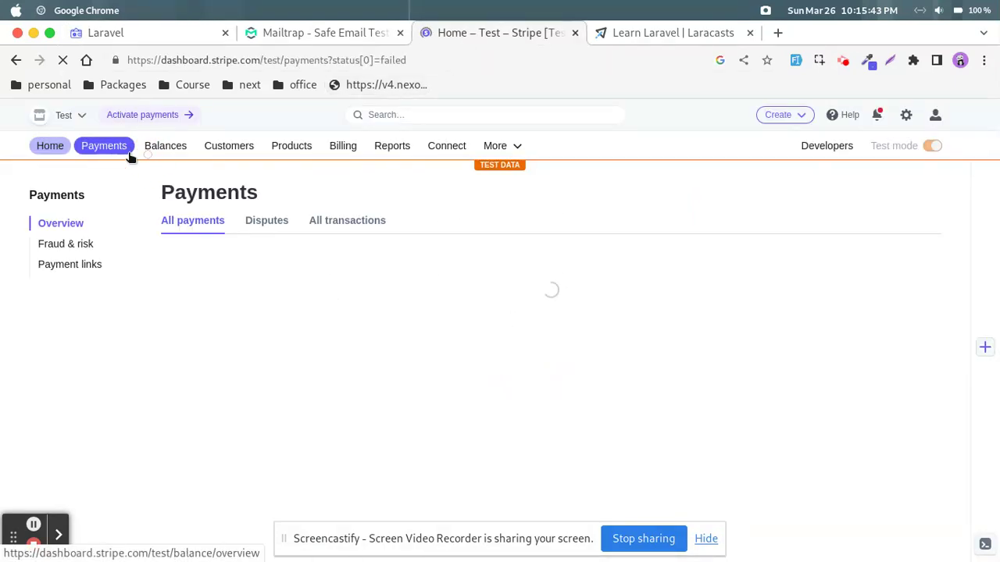
Fill in the full name, e-mail and password on the registration form and submit it
click(212, 34)
click(479, 204)
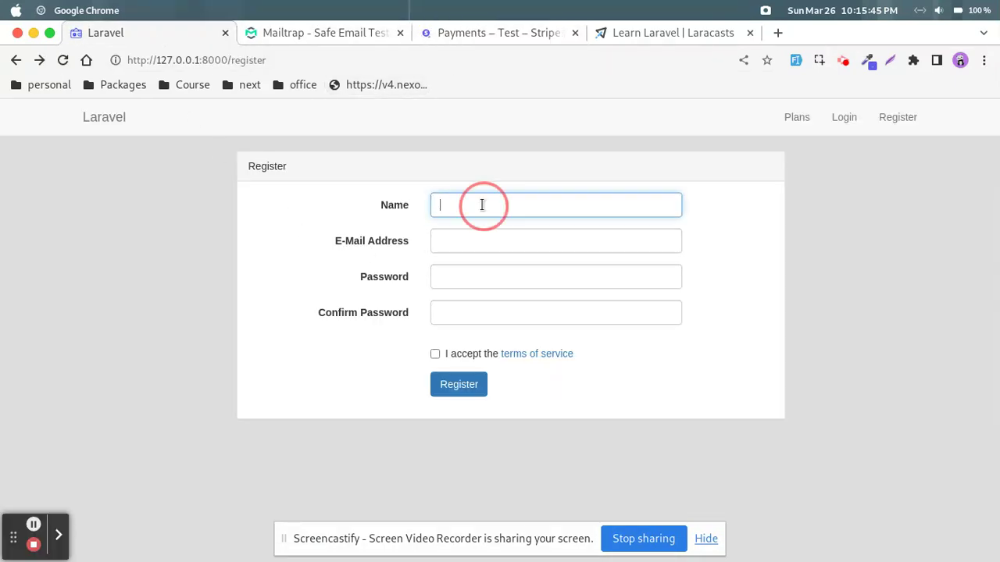
text(Mahedi Hasan)
click(474, 247)
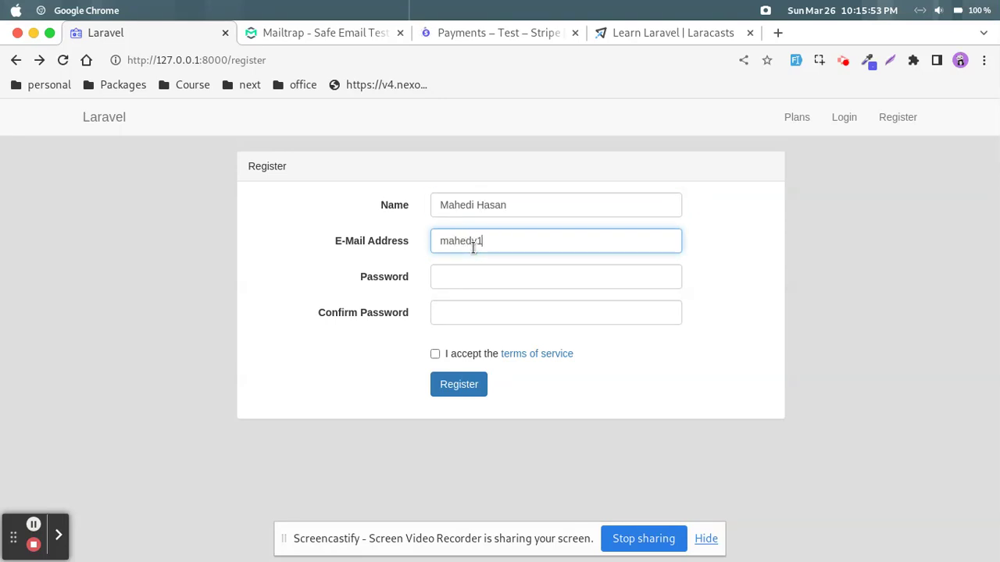
click(473, 275)
text(12)
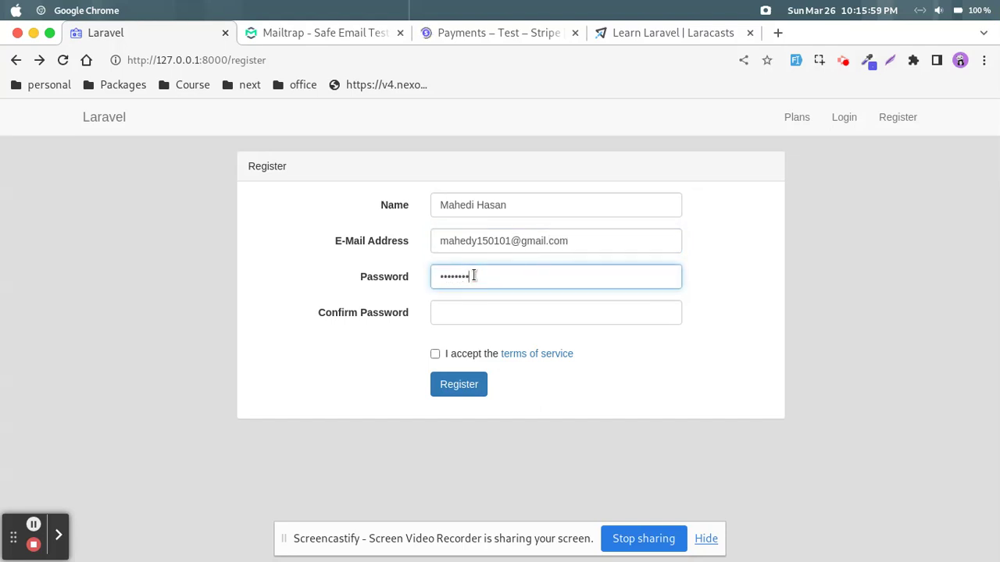
click(463, 307)
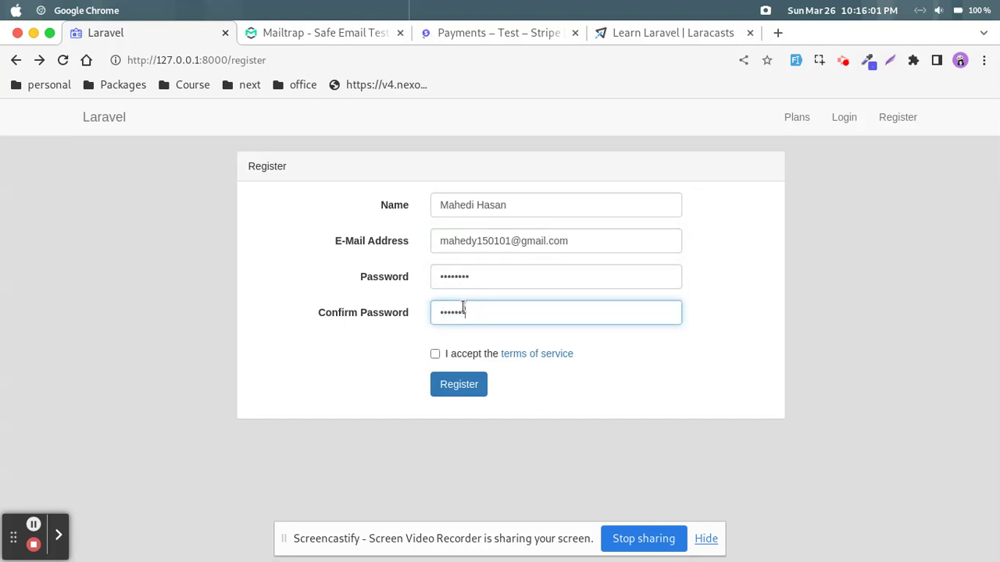
click(457, 386)
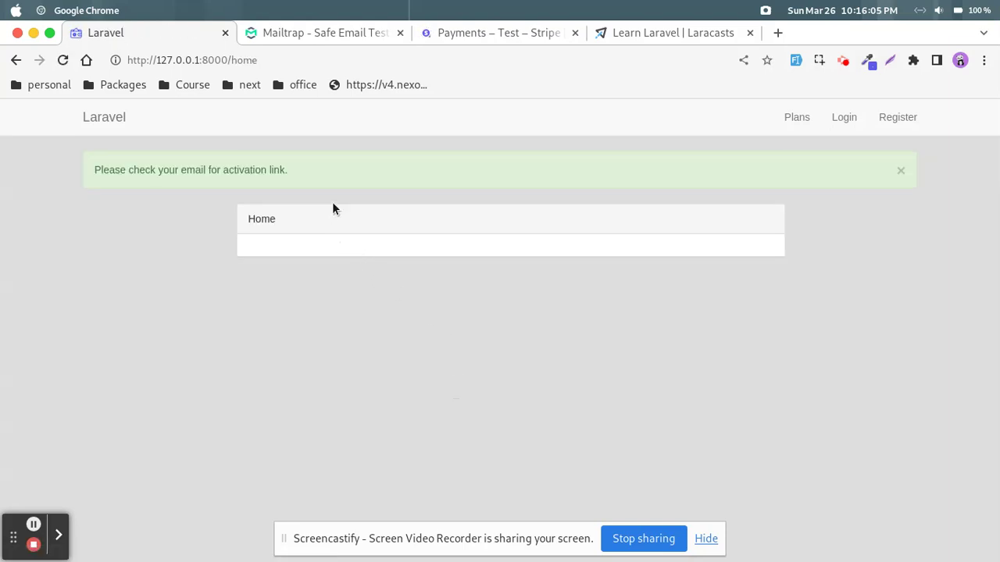
Open the newest 'Activate your account' email in the Mailtrap inbox
drag(96, 172, 346, 187)
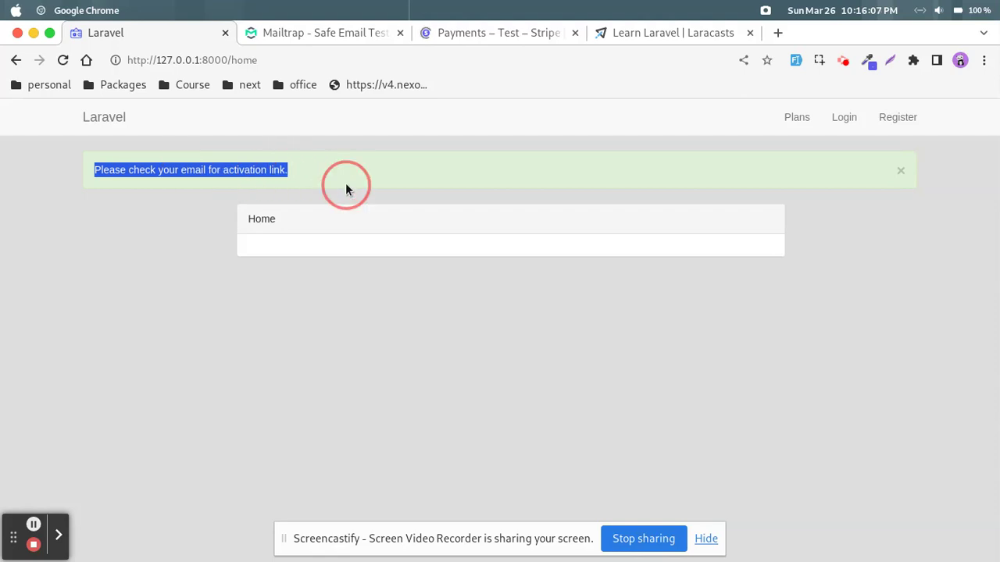
click(337, 198)
drag(288, 172, 98, 172)
click(355, 172)
click(308, 33)
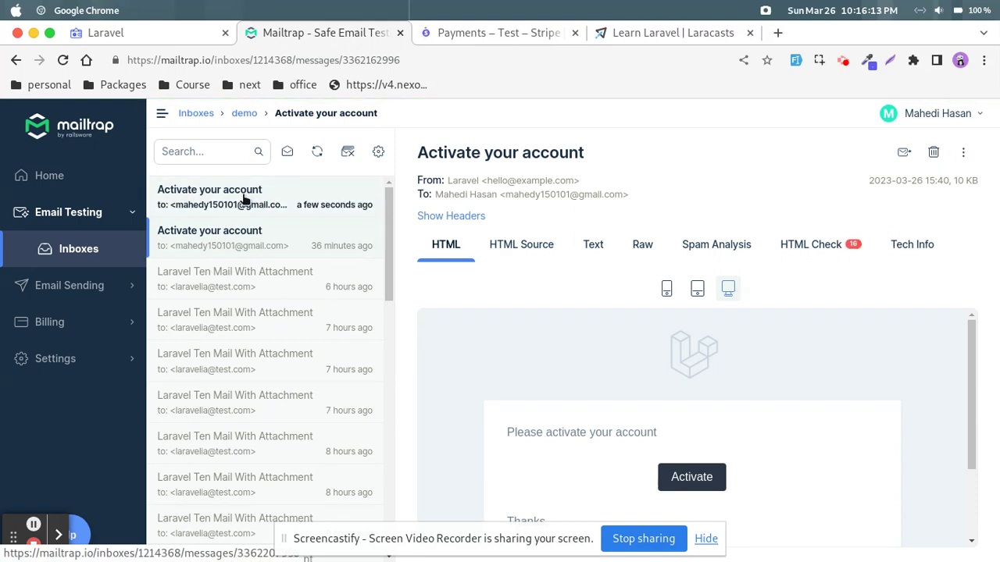
click(245, 196)
Confirm in the VS Code queue log that SendActivationEmail completed, then return to Chrome
mouse_move(566, 556)
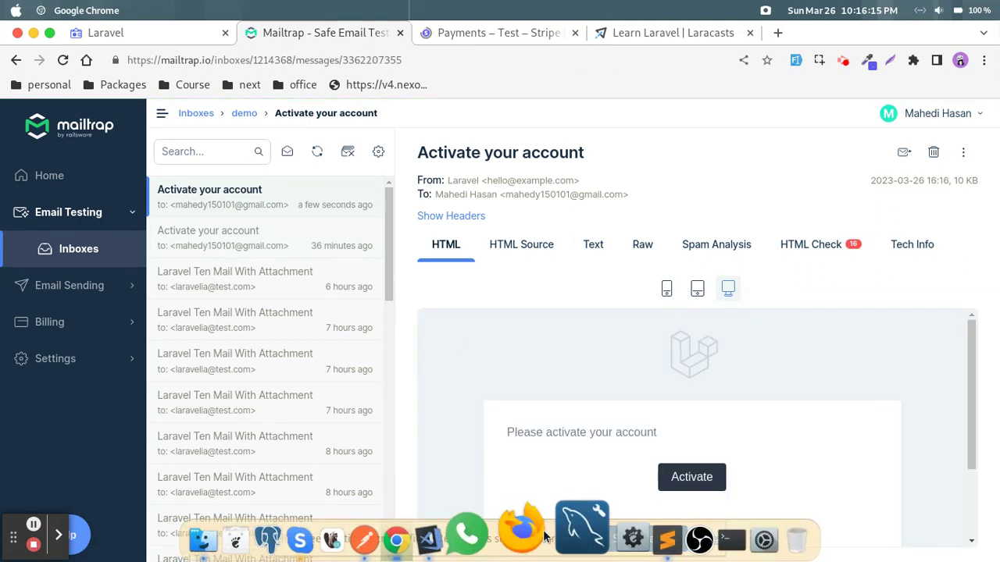
click(465, 539)
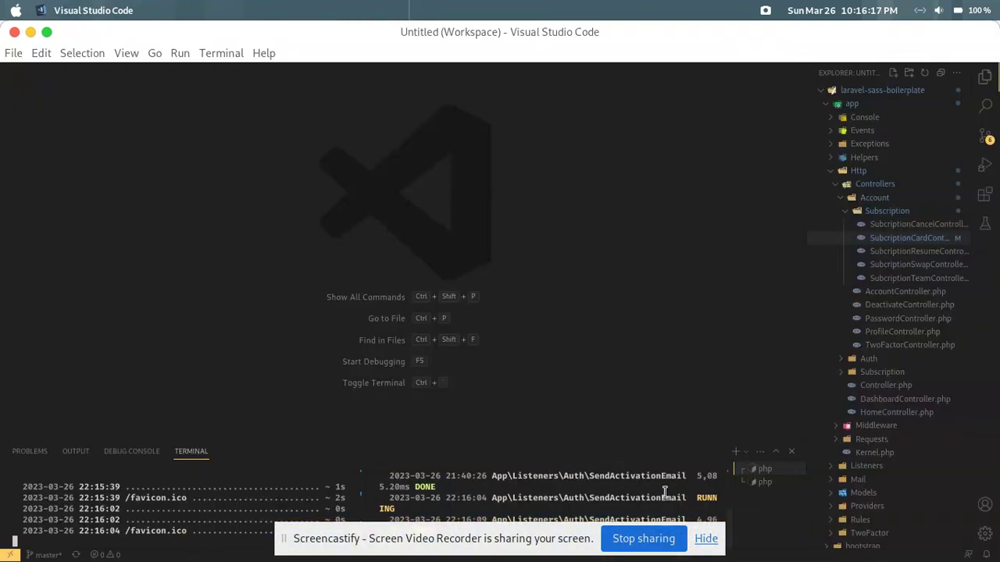
click(705, 539)
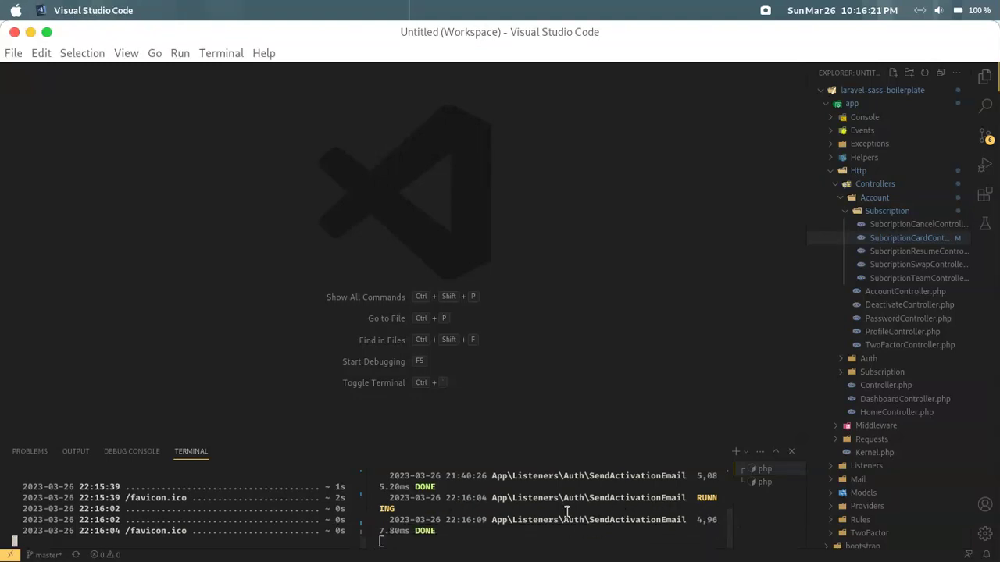
click(438, 533)
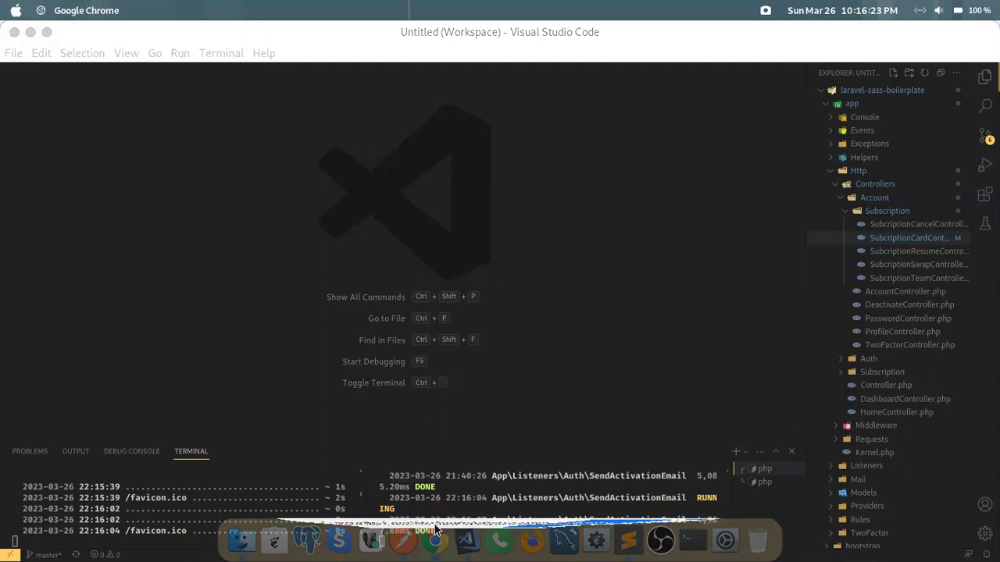
Activate the account from the Mailtrap email link and close the old register tab
key(alt+Tab)
key(alt+Tab)
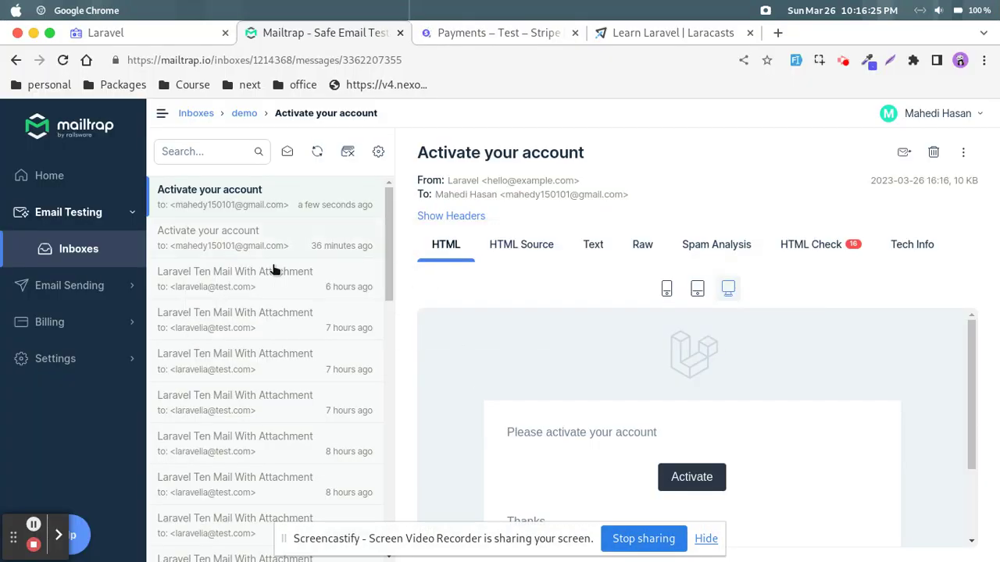
click(699, 478)
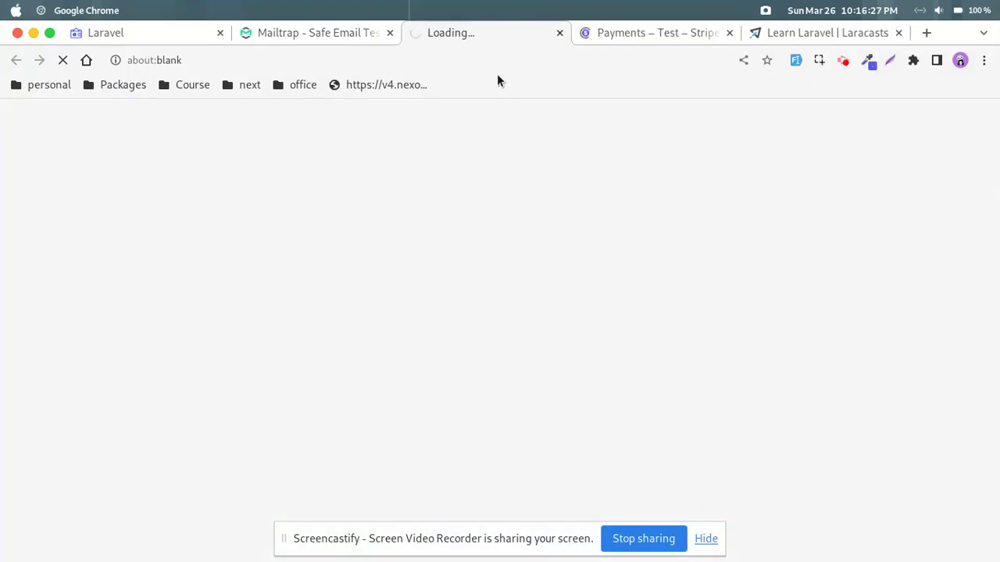
drag(459, 33, 292, 29)
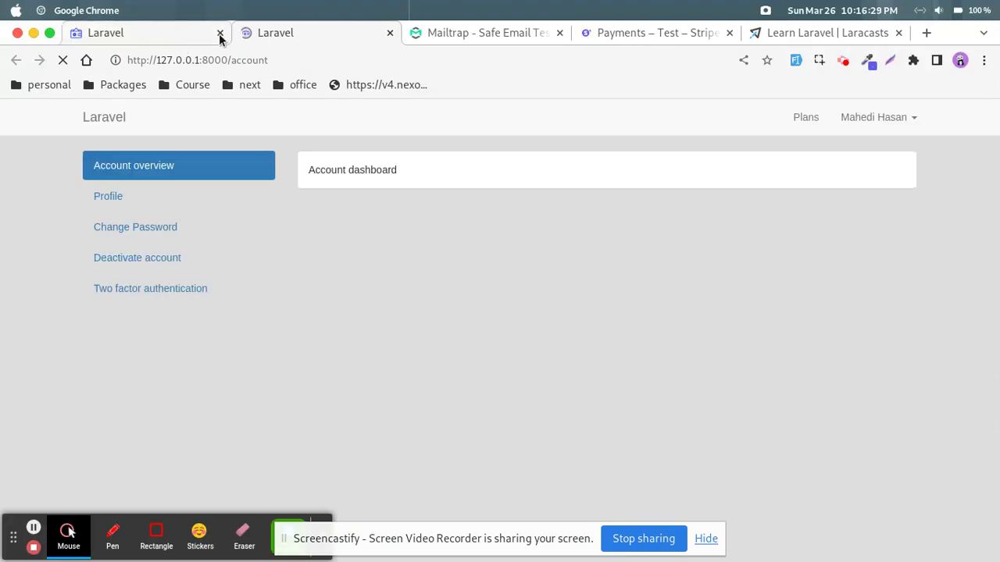
click(219, 32)
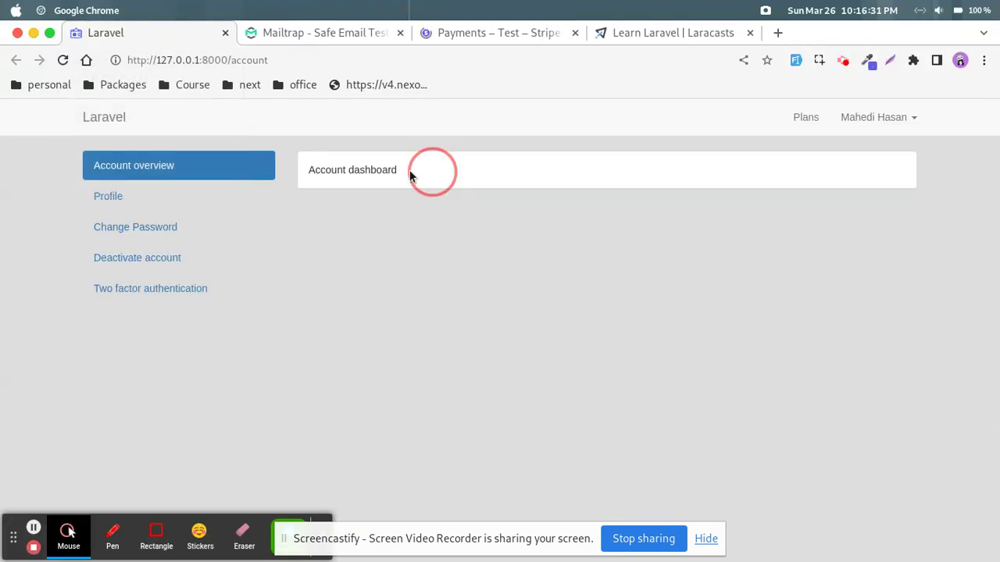
Browse the profile, change password, deactivate account and two-factor authentication pages
drag(431, 172, 310, 171)
click(411, 209)
click(137, 204)
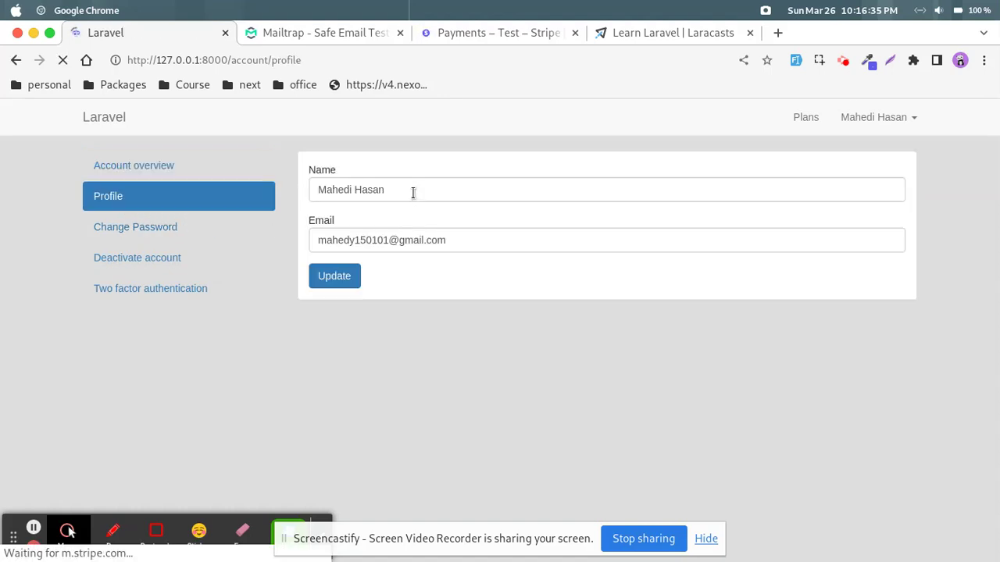
click(167, 225)
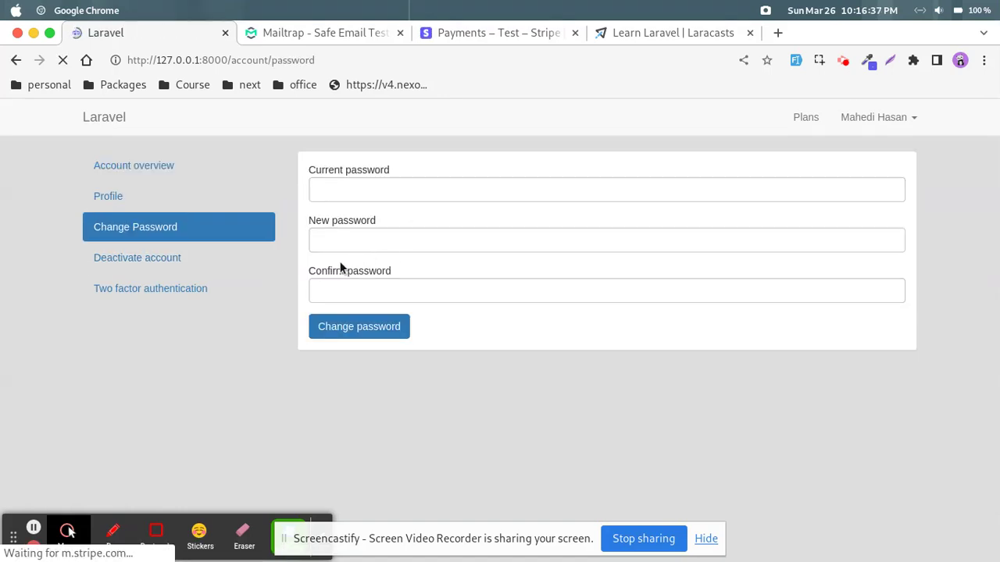
click(202, 257)
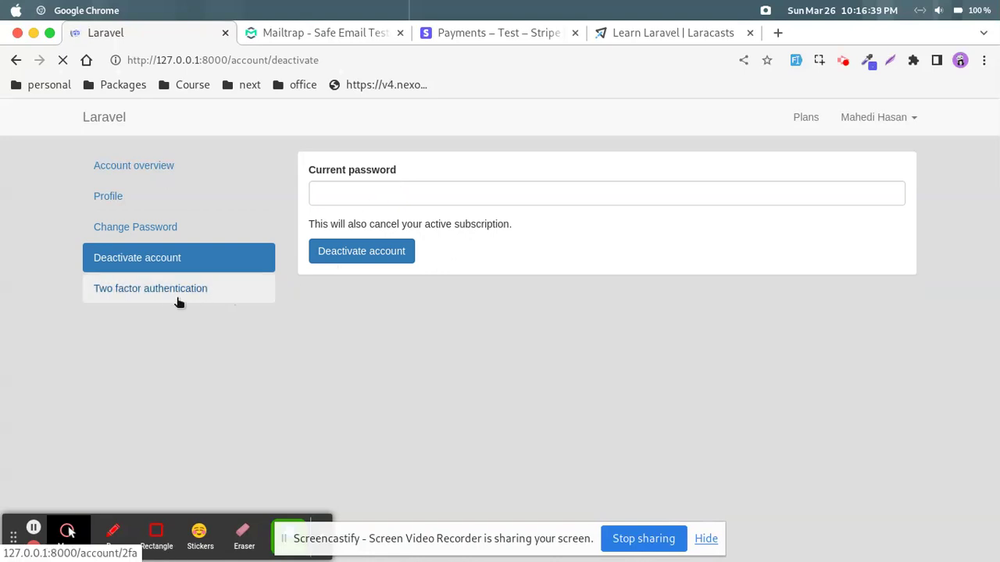
click(161, 292)
Leave the two-factor phone number empty and go to the subscription Plans list
click(424, 198)
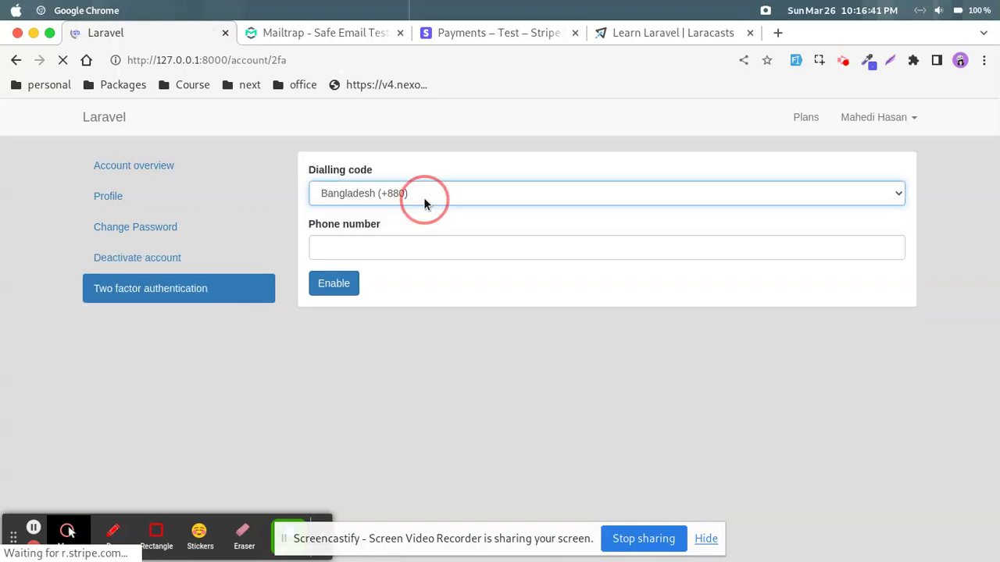
click(415, 242)
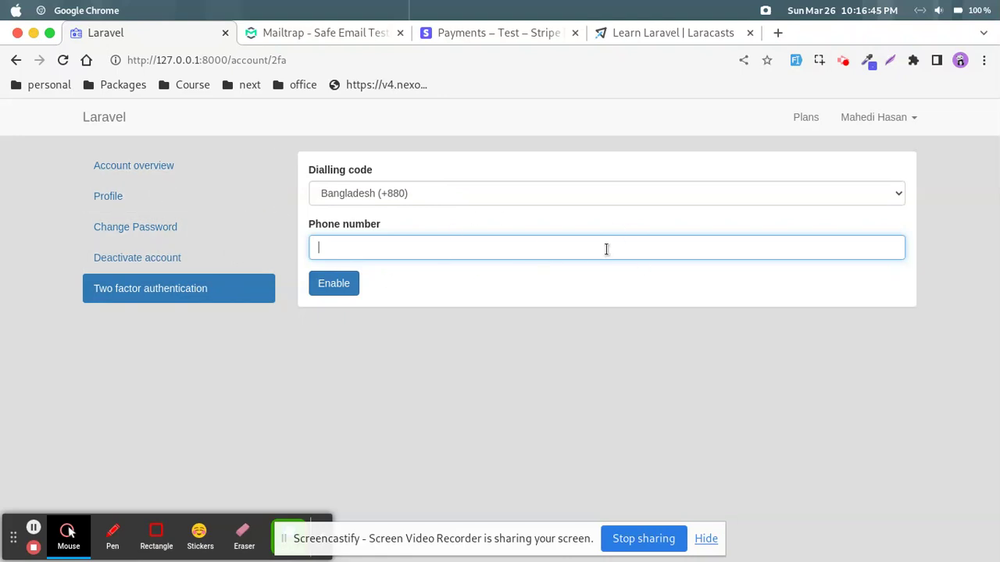
click(485, 376)
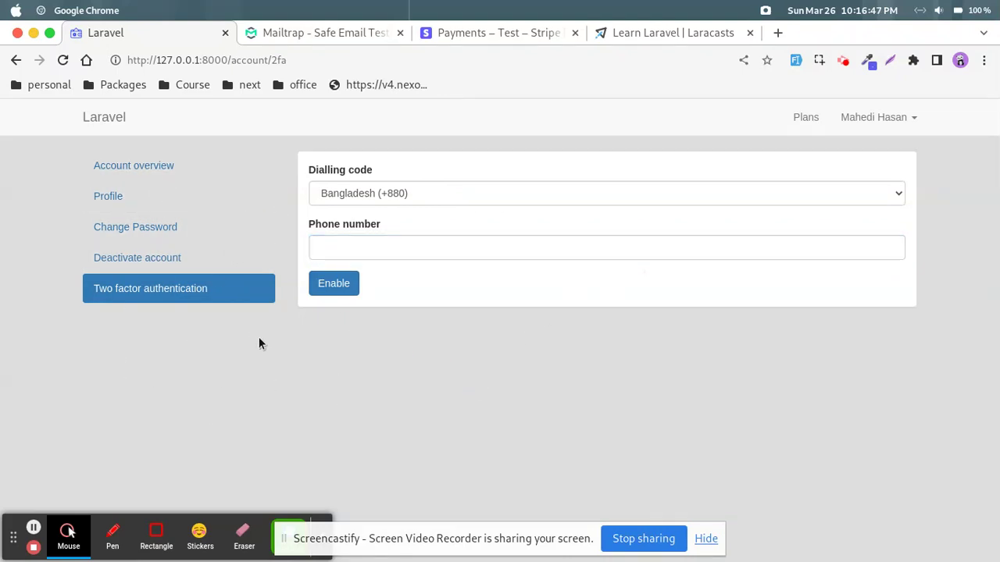
click(705, 538)
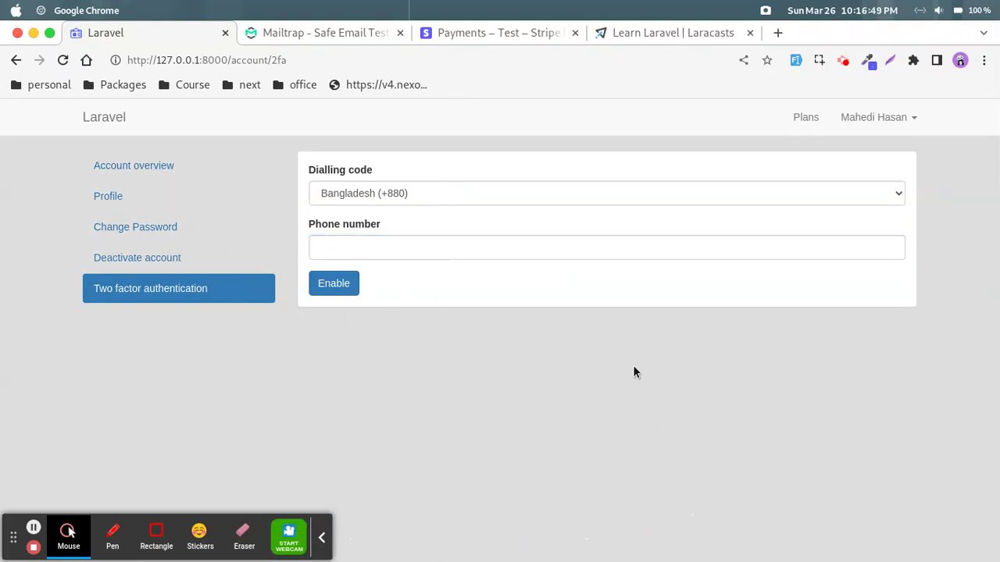
click(798, 119)
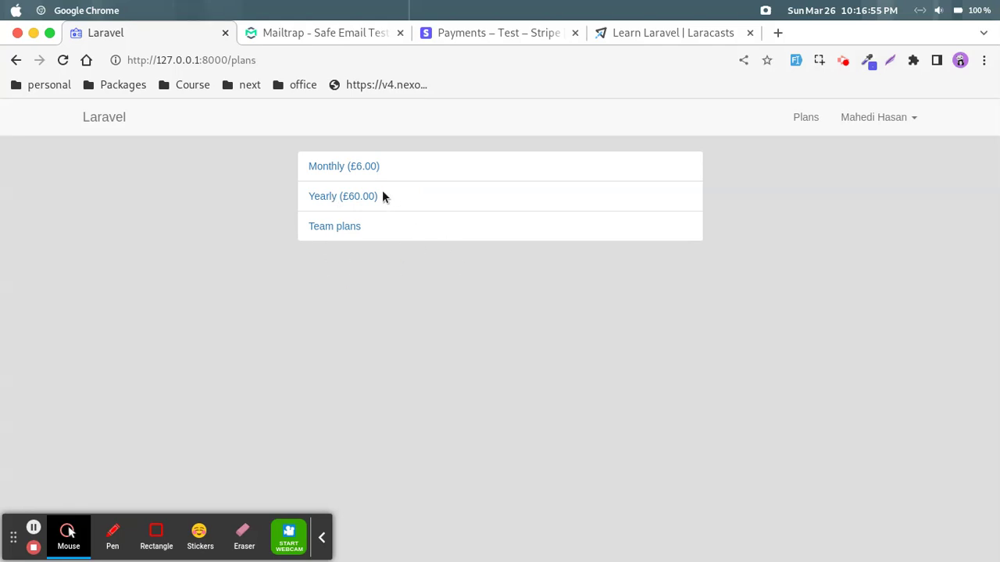
Choose the Monthly (£6.00) plan and enter the card holder's name
click(347, 167)
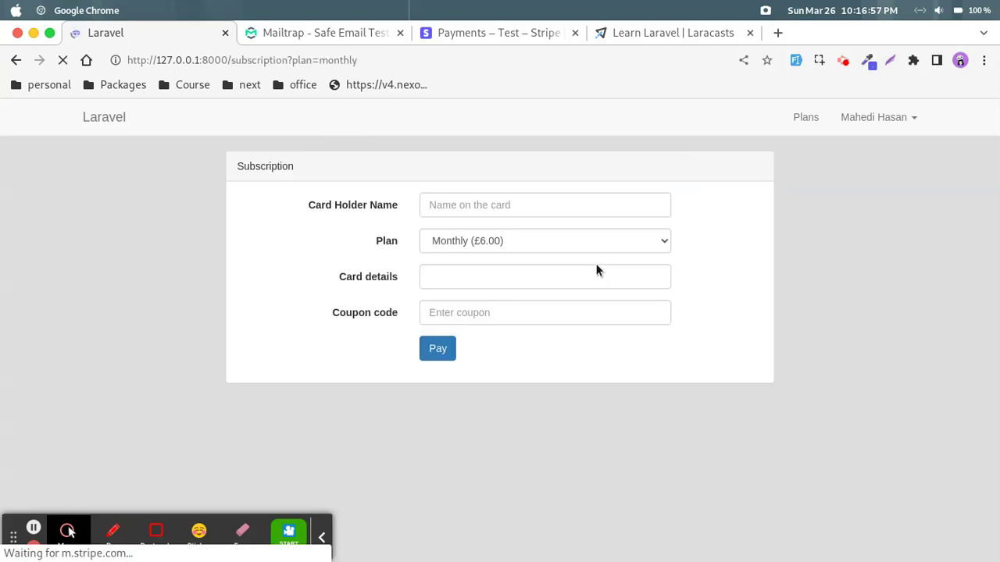
click(466, 204)
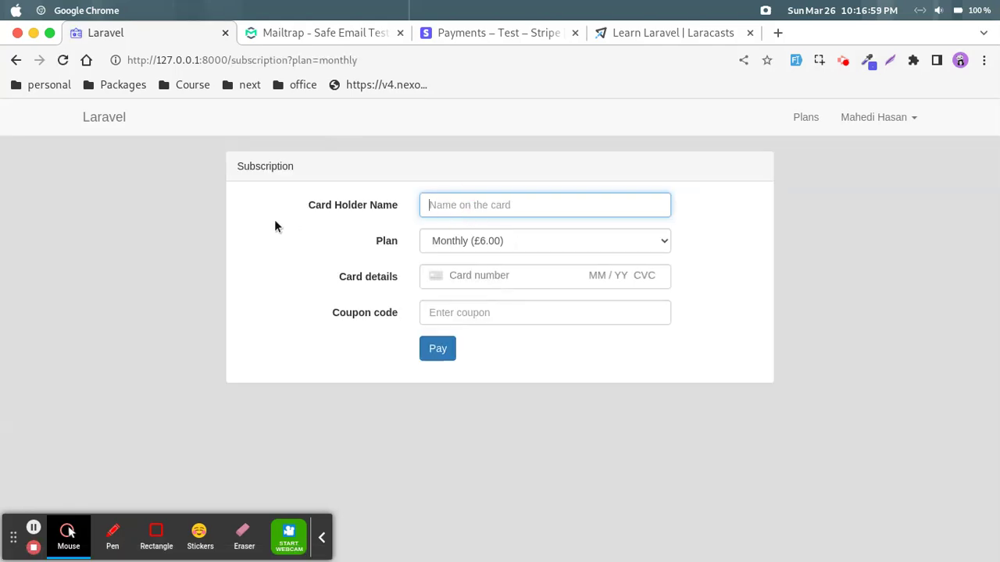
drag(314, 217, 466, 204)
click(500, 207)
text(Mahedi Hasan)
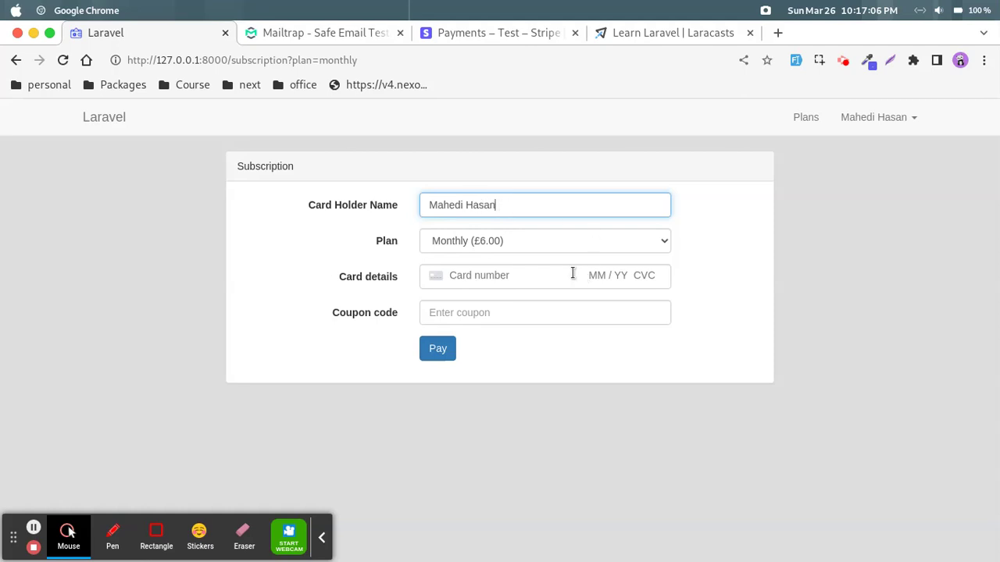
click(504, 277)
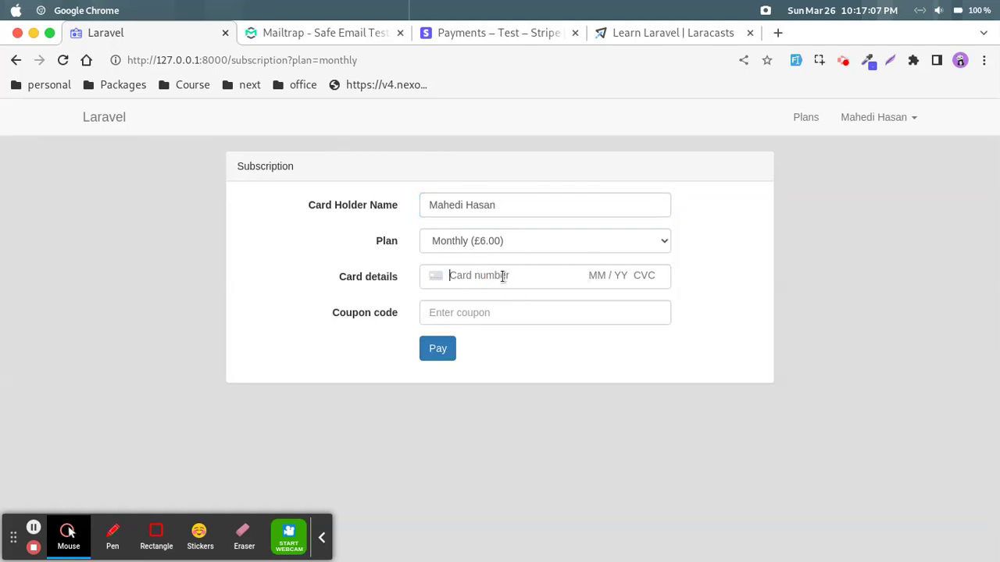
Check the Plan dropdown's three plans, keeping Monthly selected
click(588, 235)
click(588, 235)
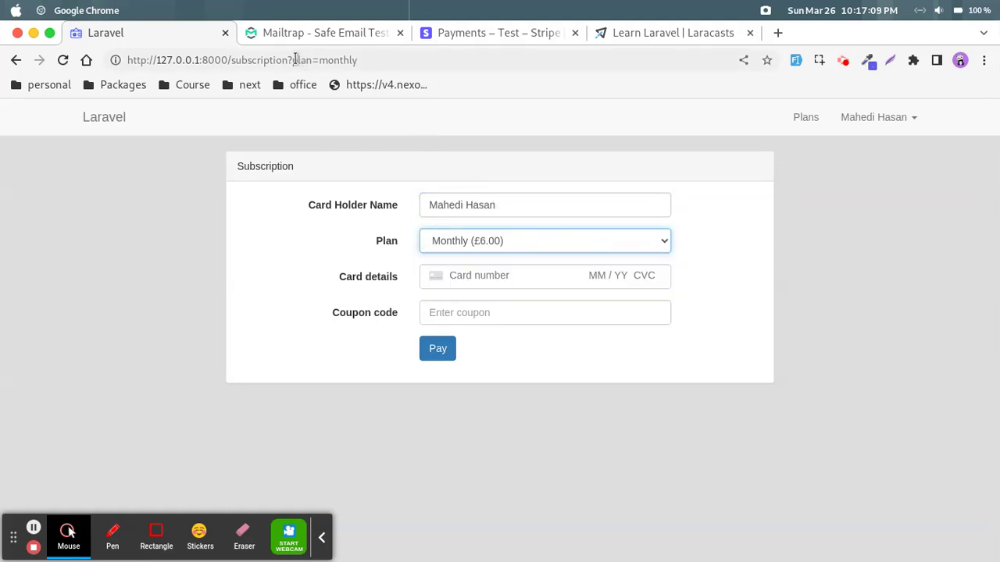
drag(298, 61, 378, 71)
click(513, 241)
click(513, 241)
click(739, 261)
click(497, 279)
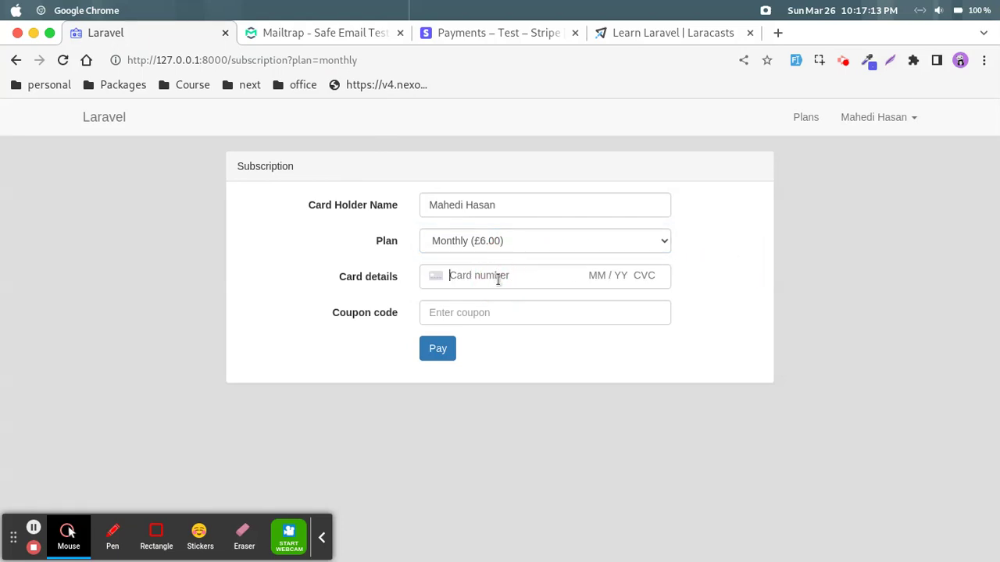
Select both Stripe test card numbers in the Sublime Text notes
mouse_move(574, 547)
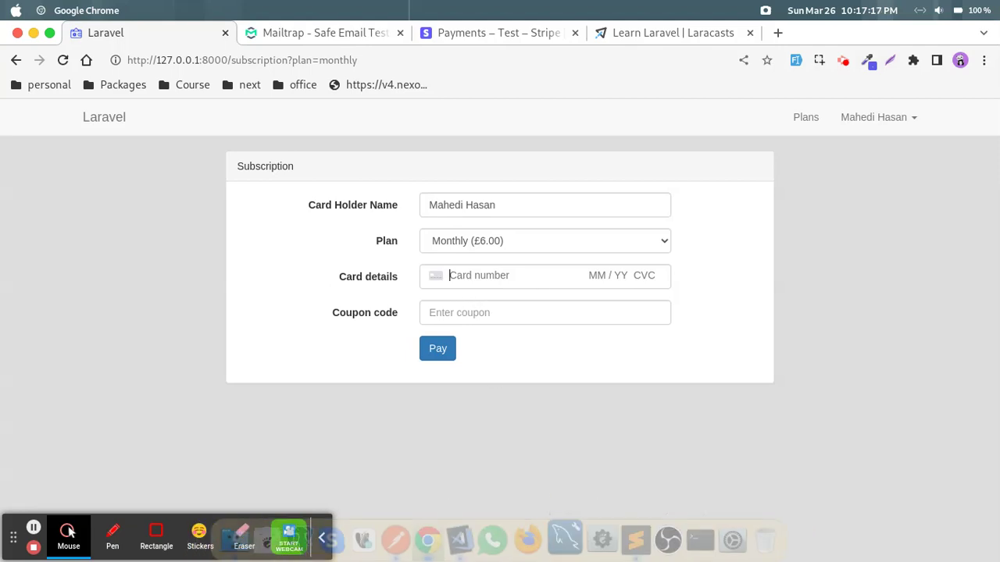
click(635, 531)
drag(466, 143, 309, 101)
Label the two test card numbers '= master card' and '= visa card'
click(478, 123)
click(471, 103)
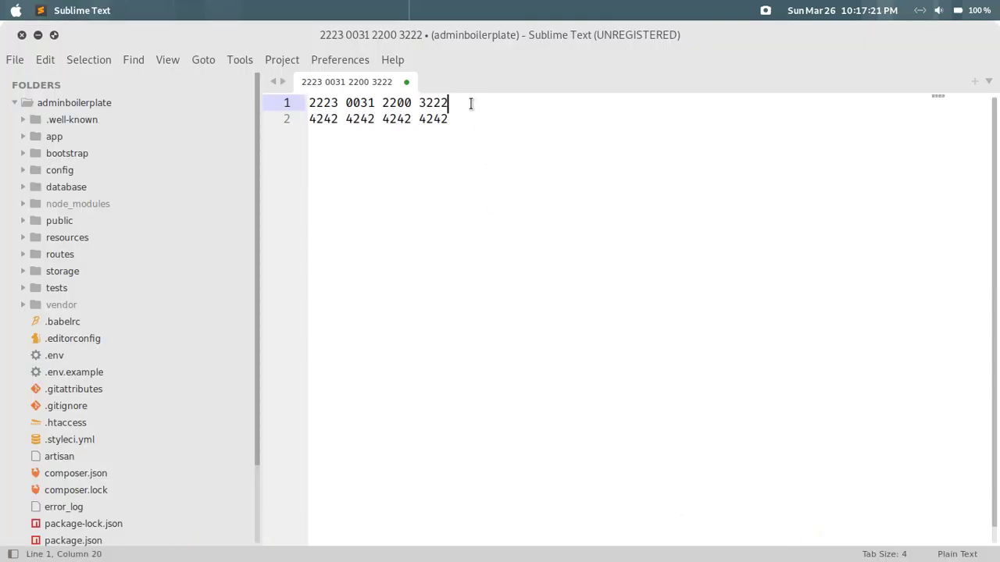
text(= master )
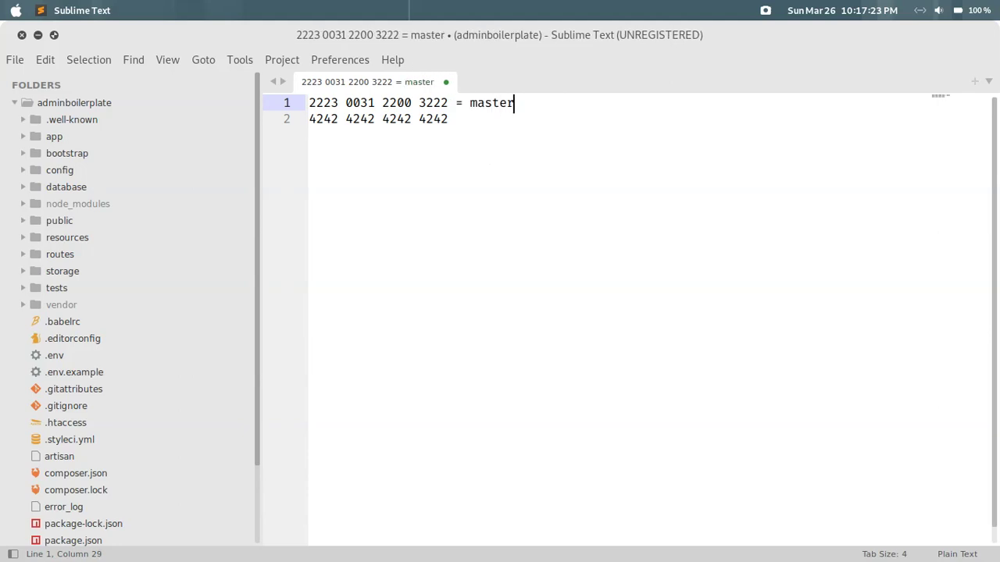
text(card)
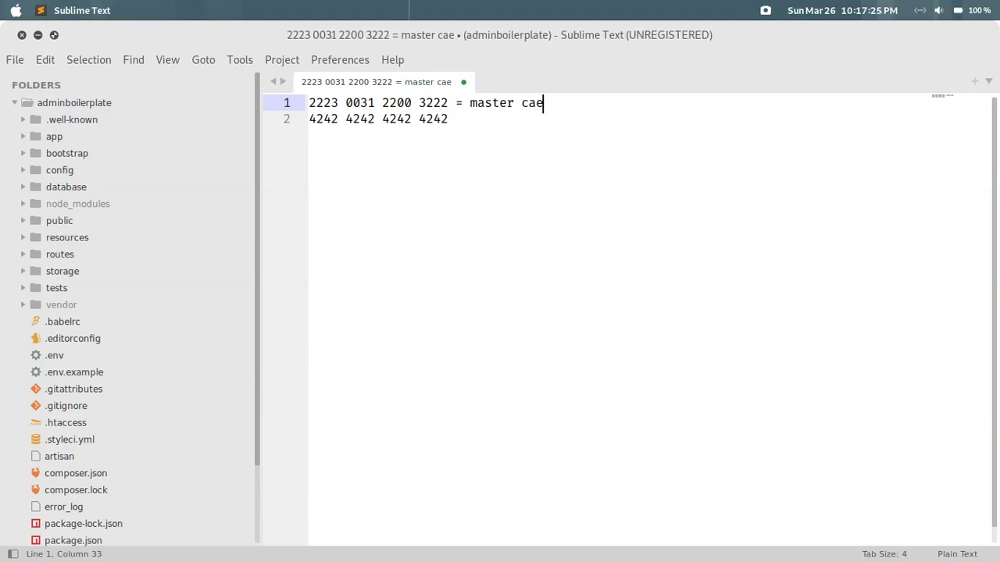
click(458, 119)
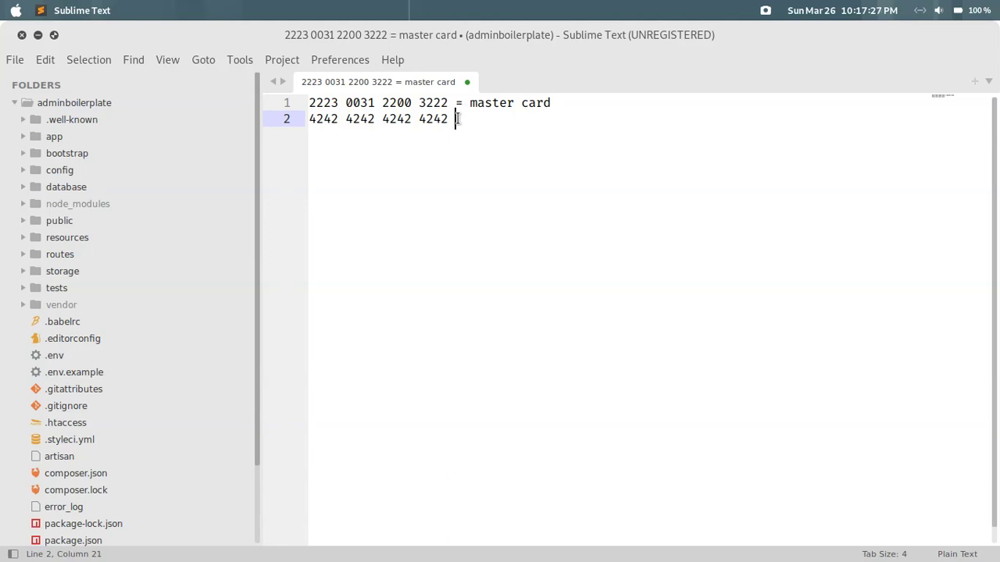
text(= visa card)
Copy the Visa test card number and return to Chrome's card number field
click(449, 119)
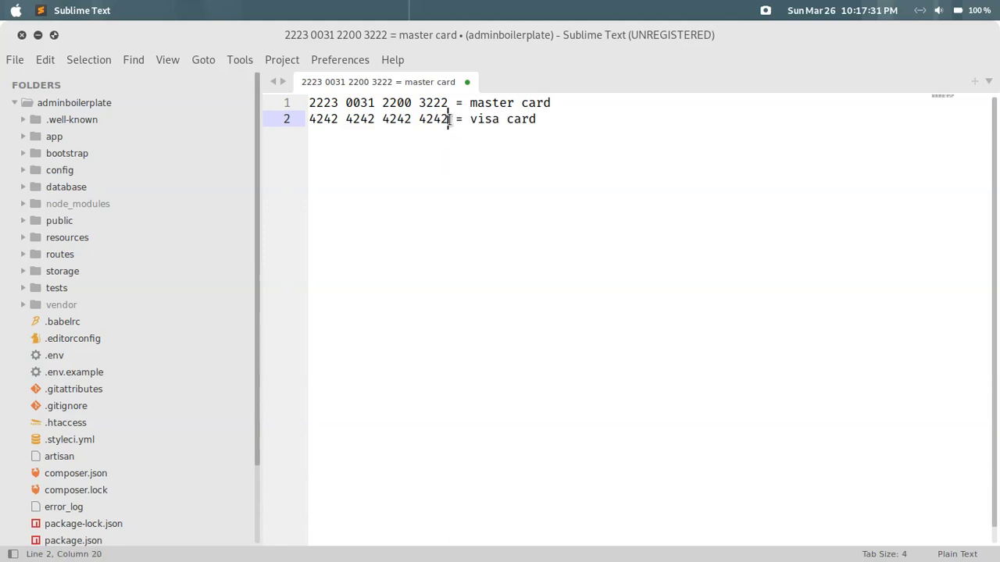
drag(450, 119, 308, 118)
key(ctrl+c)
mouse_move(449, 539)
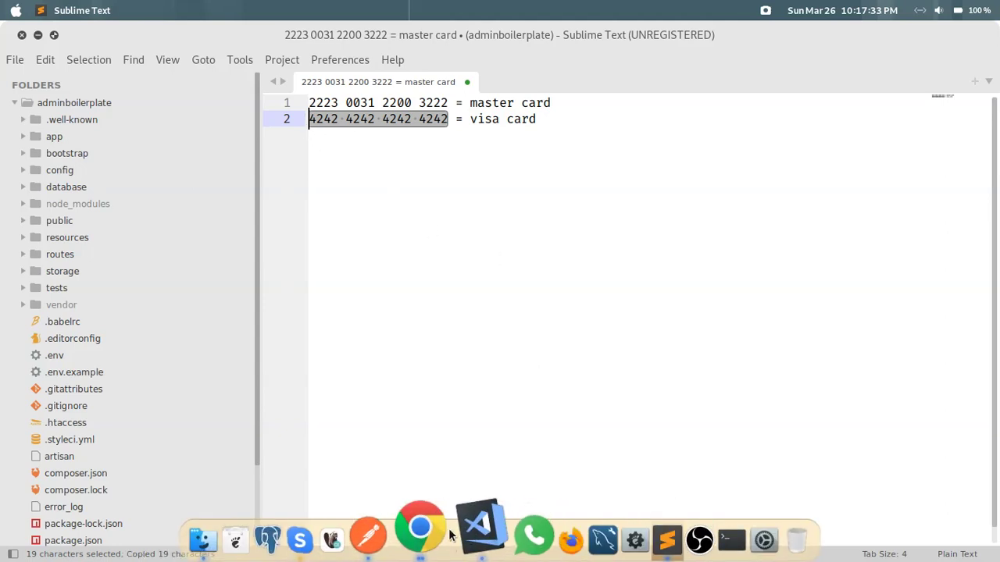
key(alt+Tab)
key(alt+Tab)
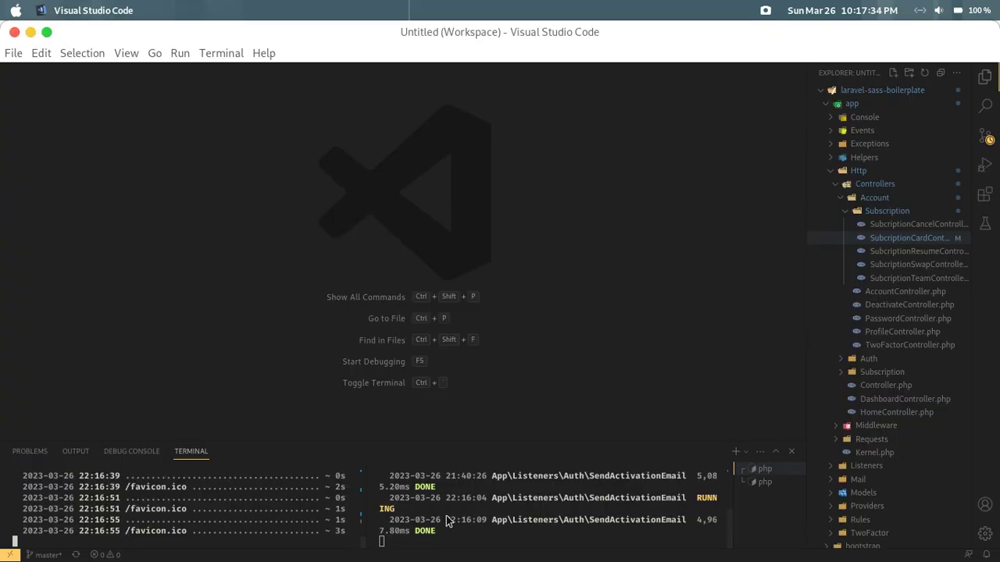
key(super)
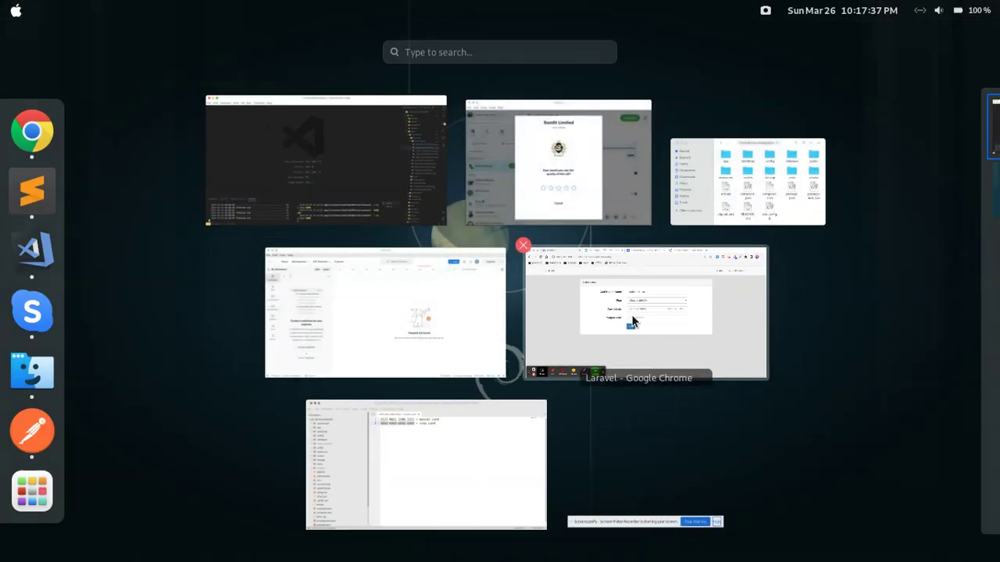
click(633, 320)
click(474, 278)
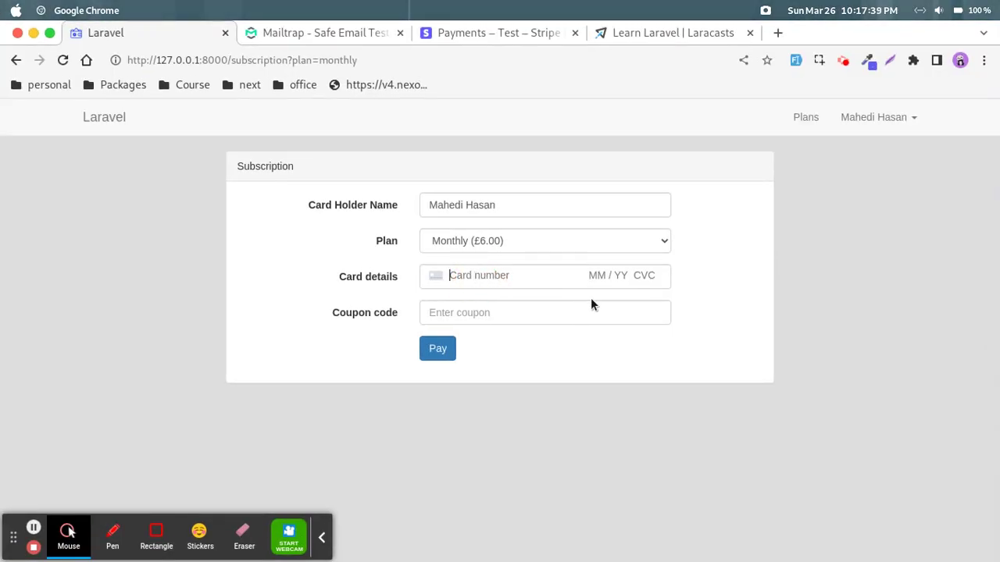
Paste the Visa test card and enter expiry 01 / 24, CVC 123 and ZIP 12345
key(ctrl+v)
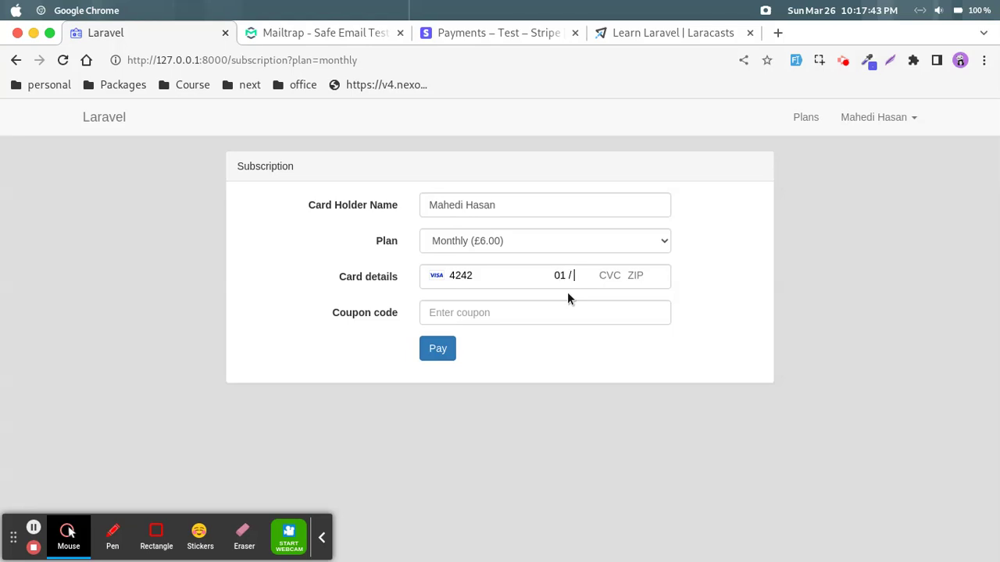
text(01 / 24 123 12345)
click(551, 310)
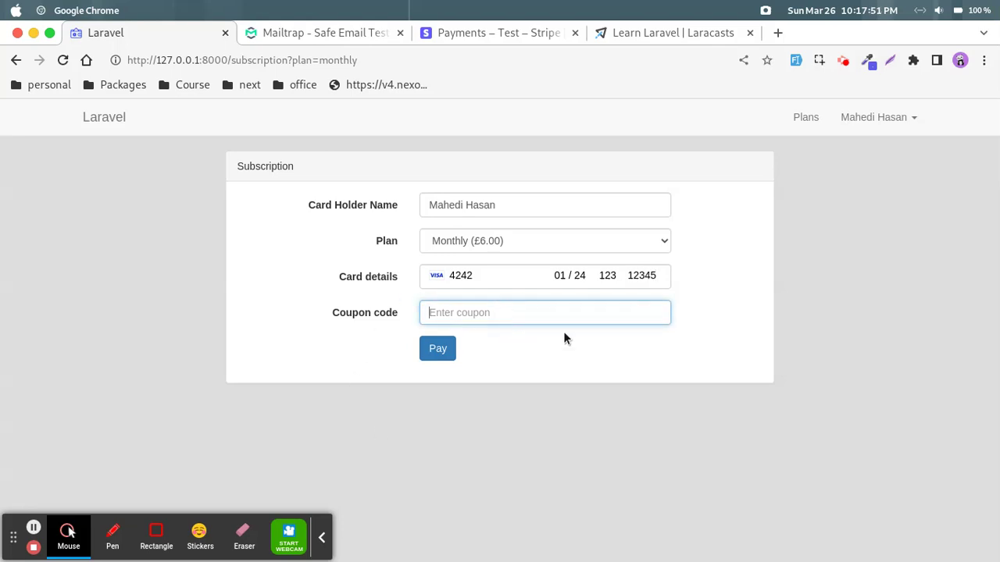
click(477, 29)
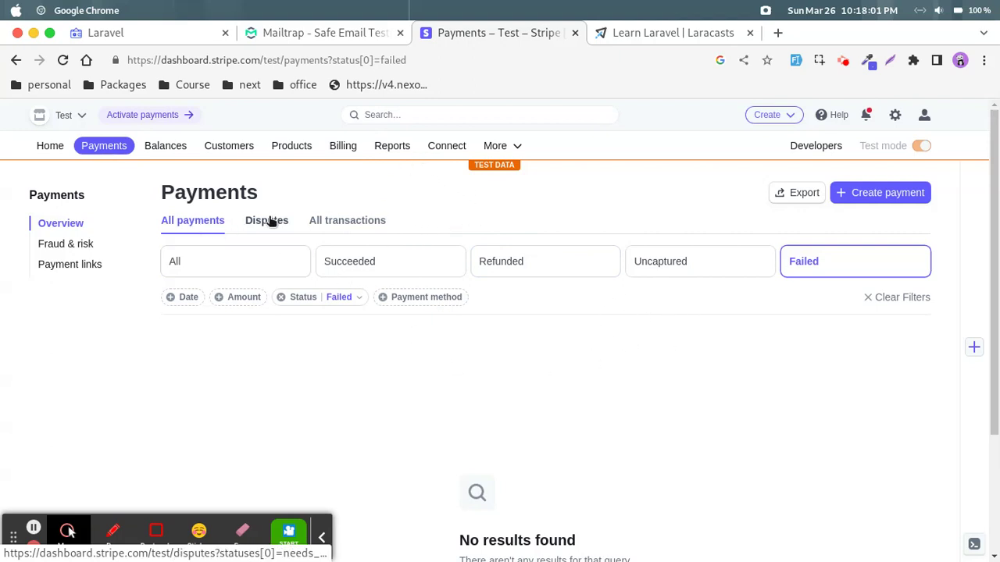
Clear Stripe's Failed payments filter and focus the Laravel coupon code field
click(322, 538)
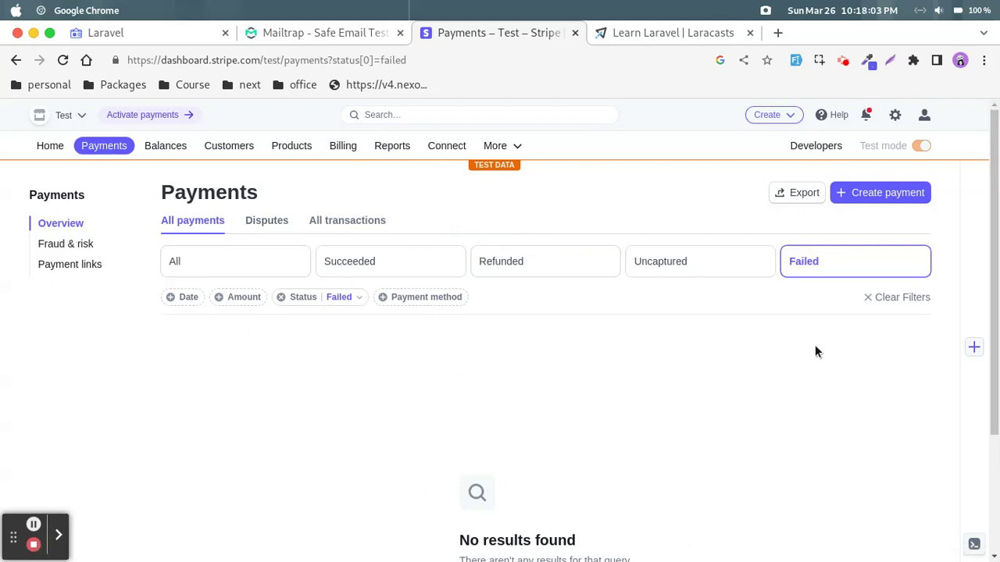
click(879, 301)
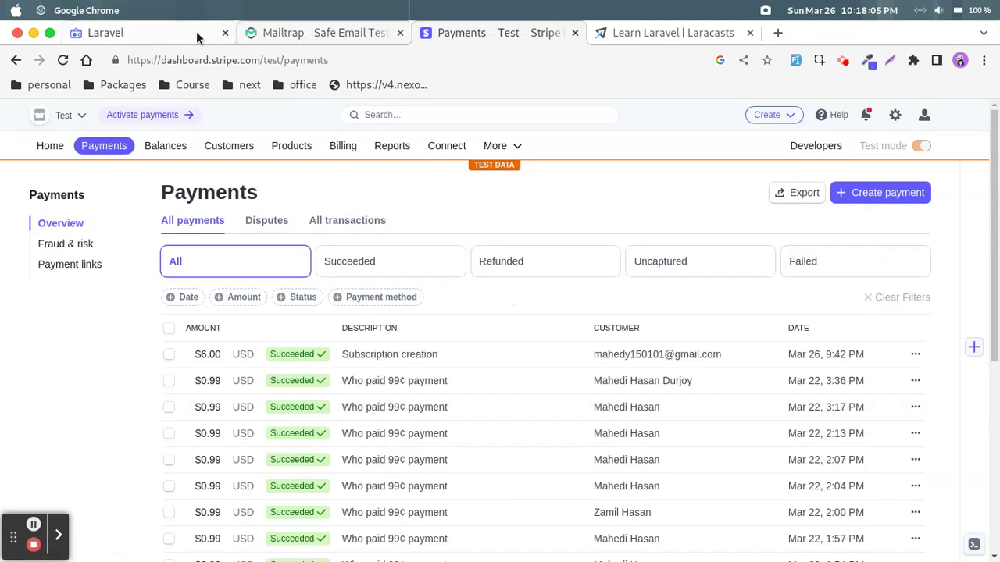
click(183, 32)
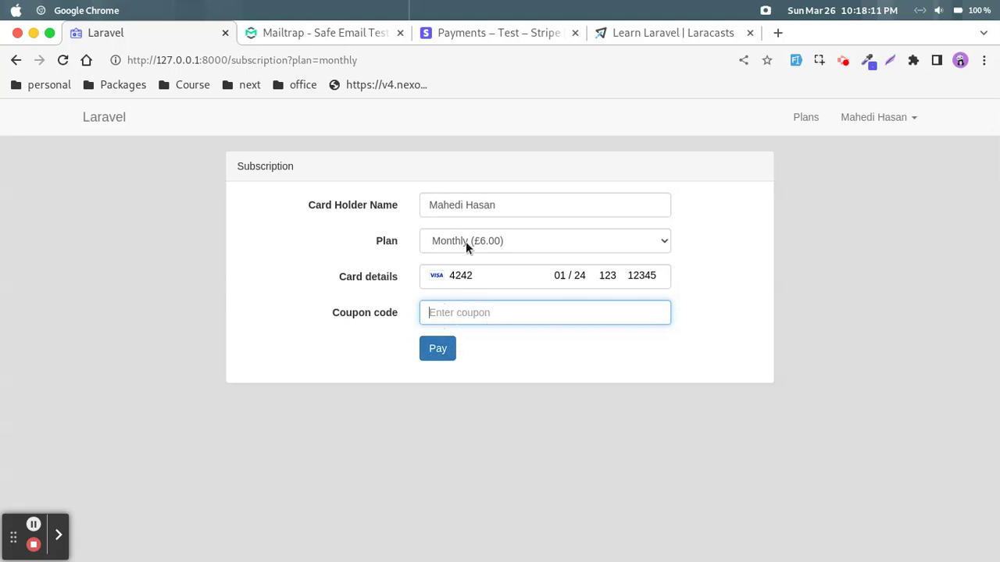
click(450, 309)
Find the coupons list under Stripe's Products section
click(466, 33)
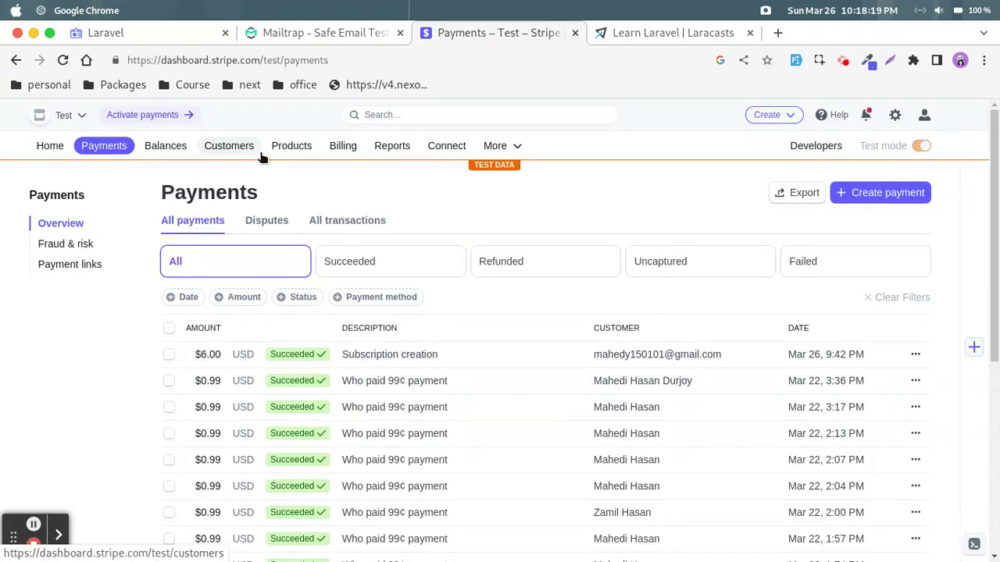
click(287, 149)
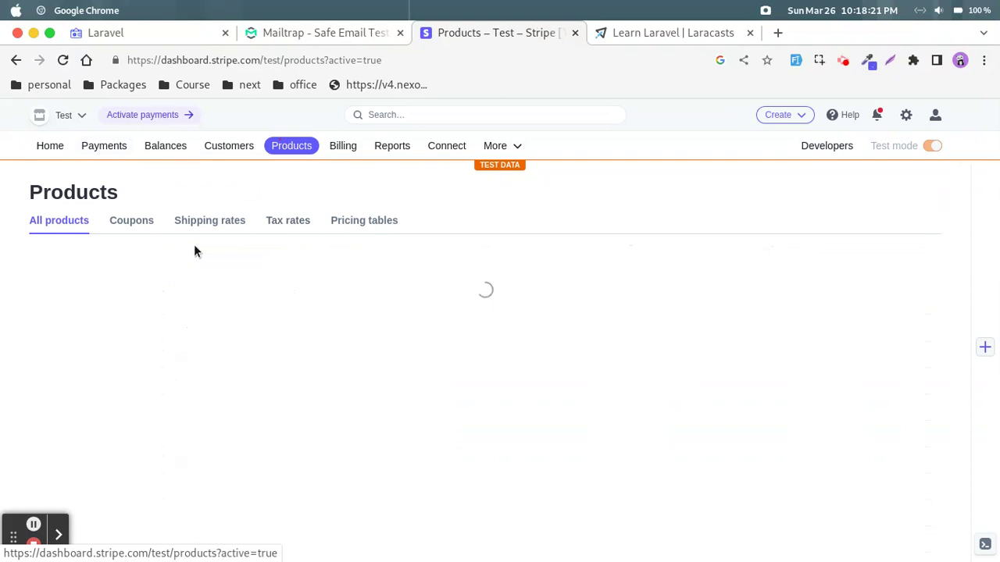
click(129, 224)
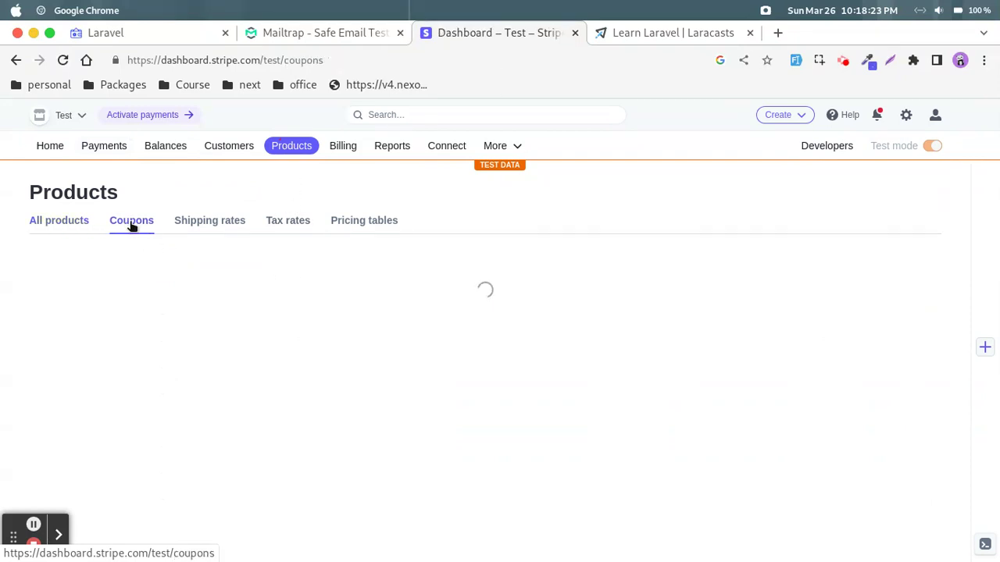
click(148, 30)
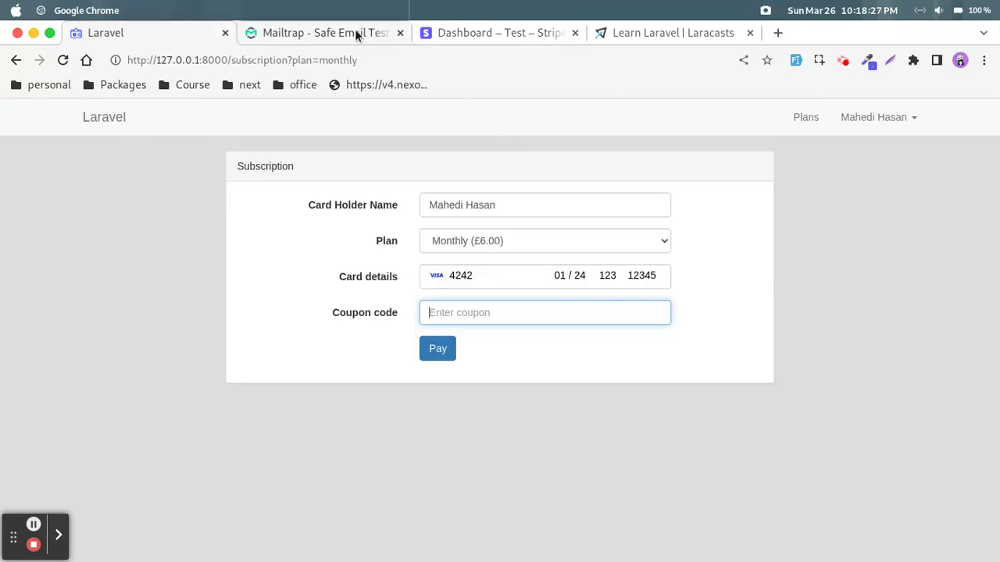
click(493, 33)
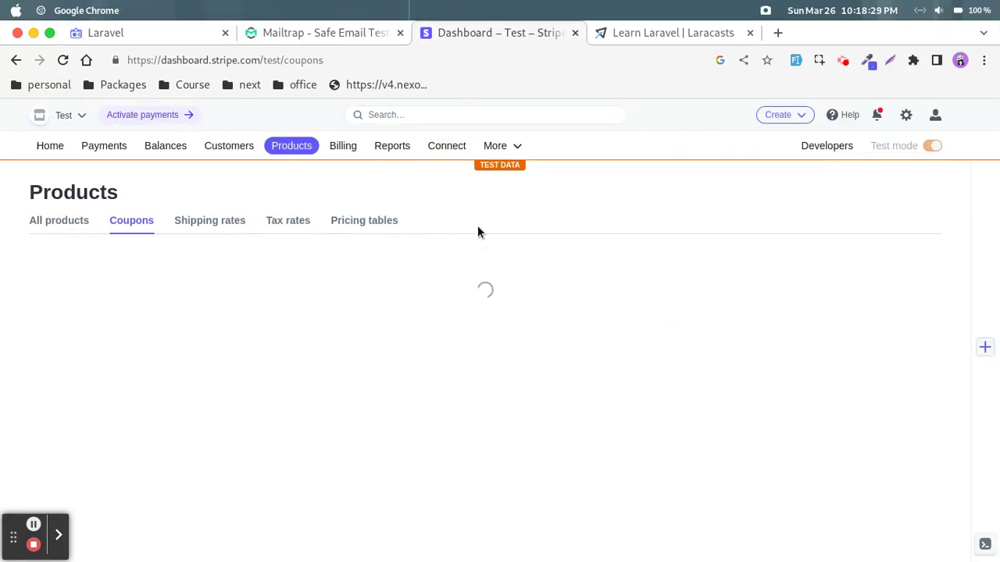
click(188, 33)
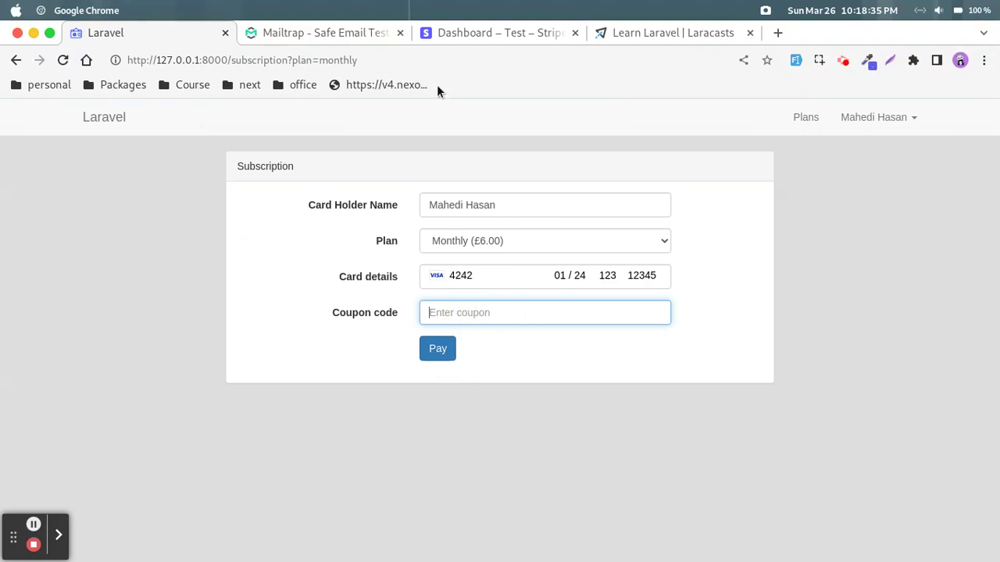
click(355, 35)
click(485, 35)
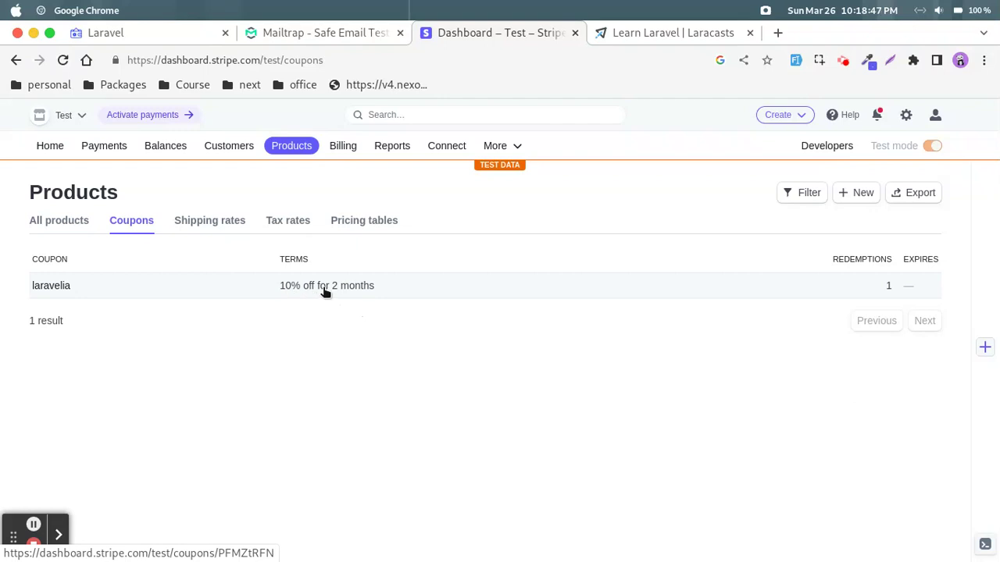
Copy the laravelia coupon ID PFMZtRFN and paste it into the coupon code field
click(269, 291)
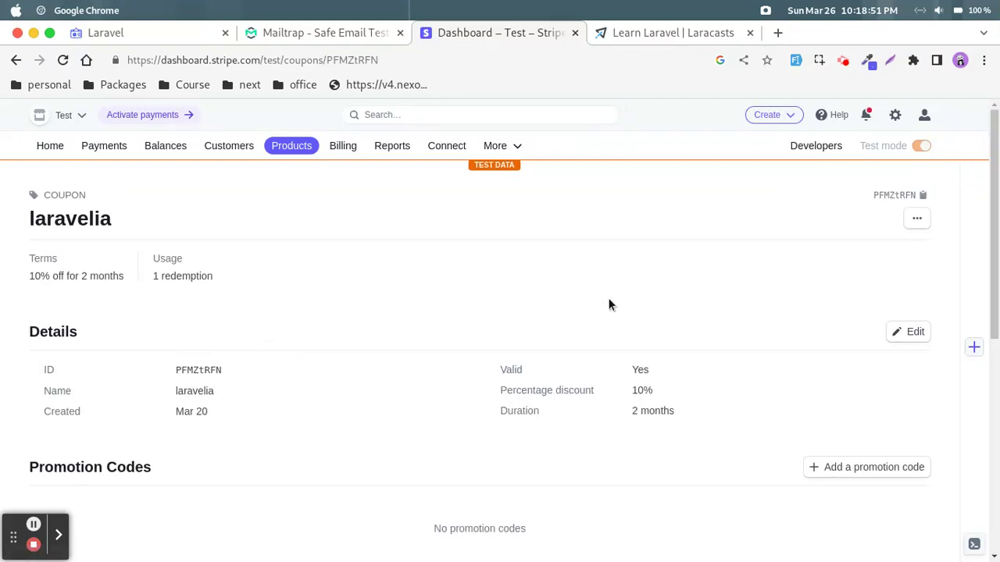
click(922, 195)
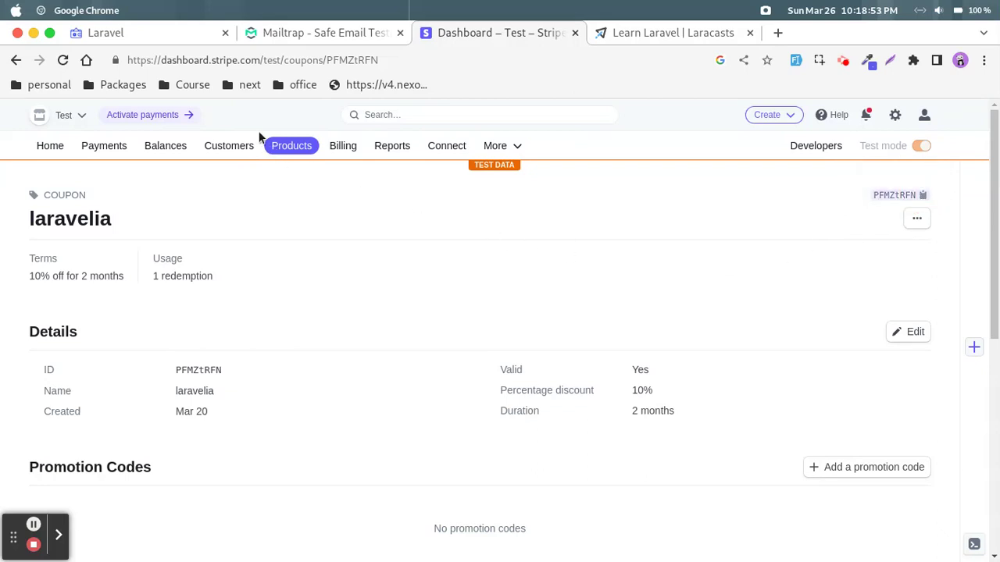
click(152, 35)
click(484, 309)
key(ctrl+v)
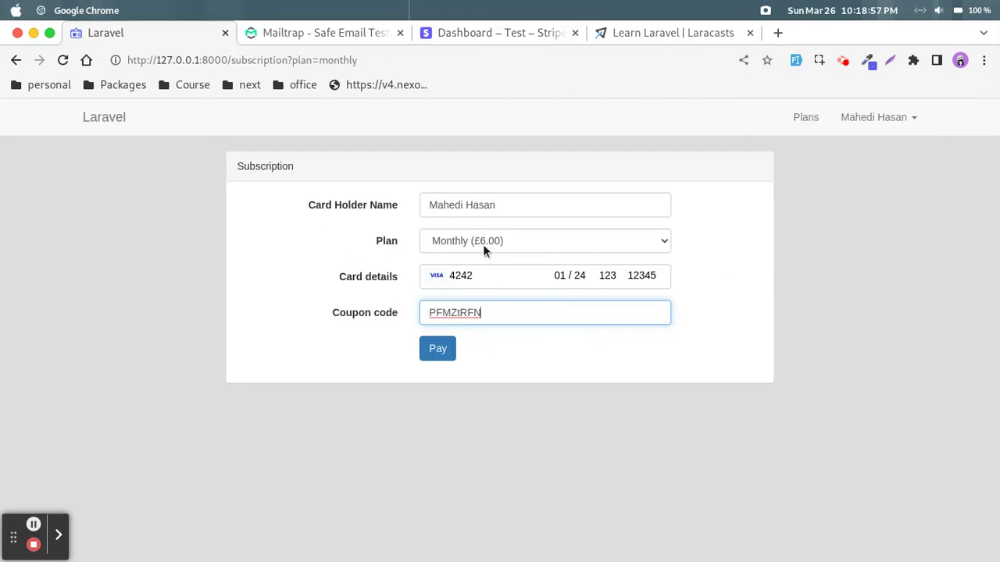
click(437, 350)
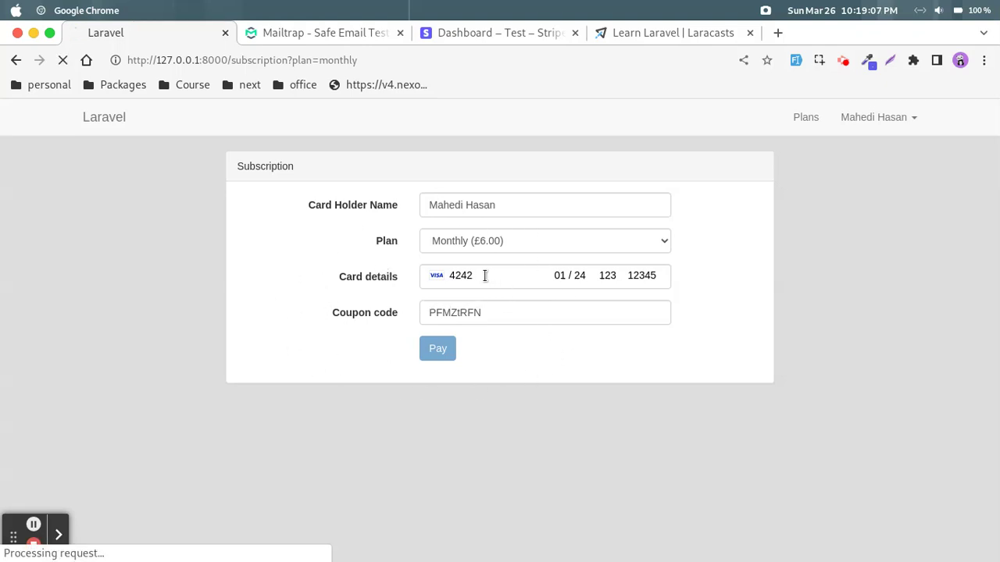
drag(485, 276, 391, 274)
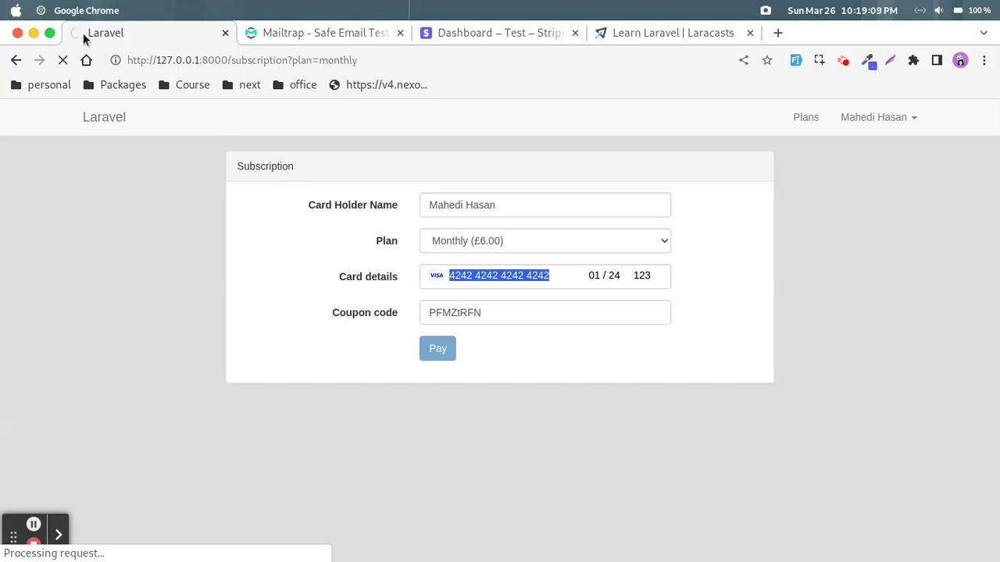
click(327, 229)
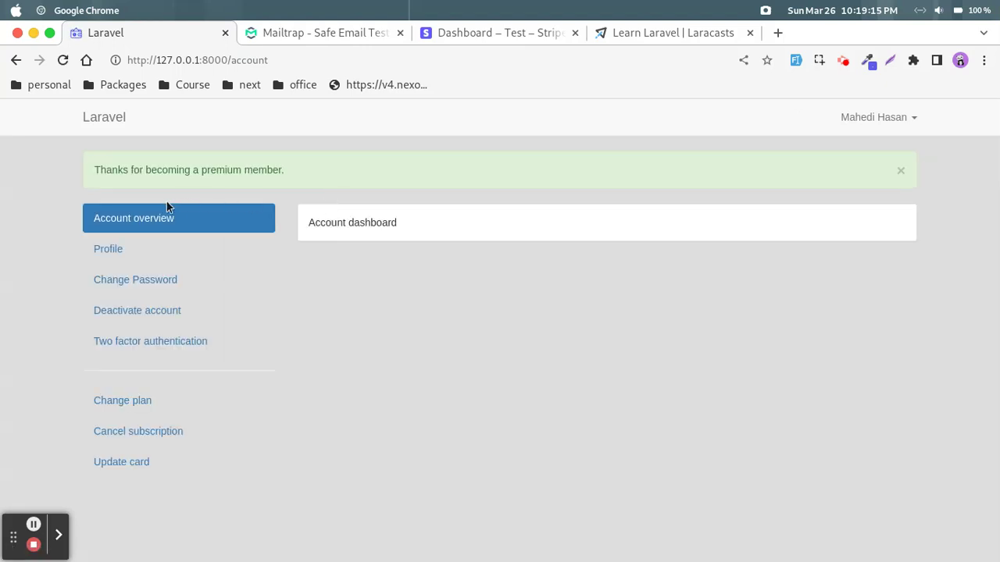
Reload the Laravel account overview via Account in the user menu
drag(94, 169, 301, 167)
click(274, 172)
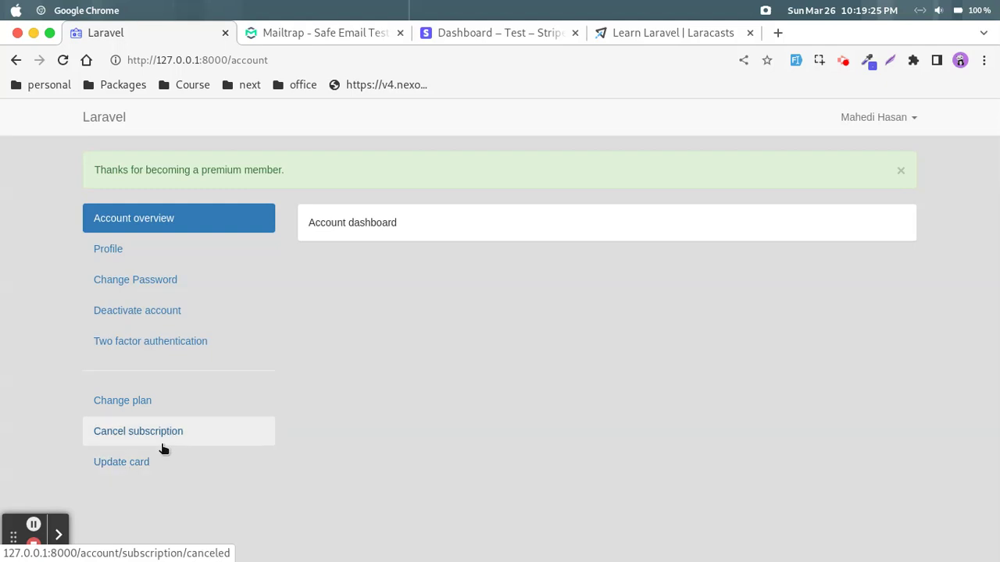
click(878, 116)
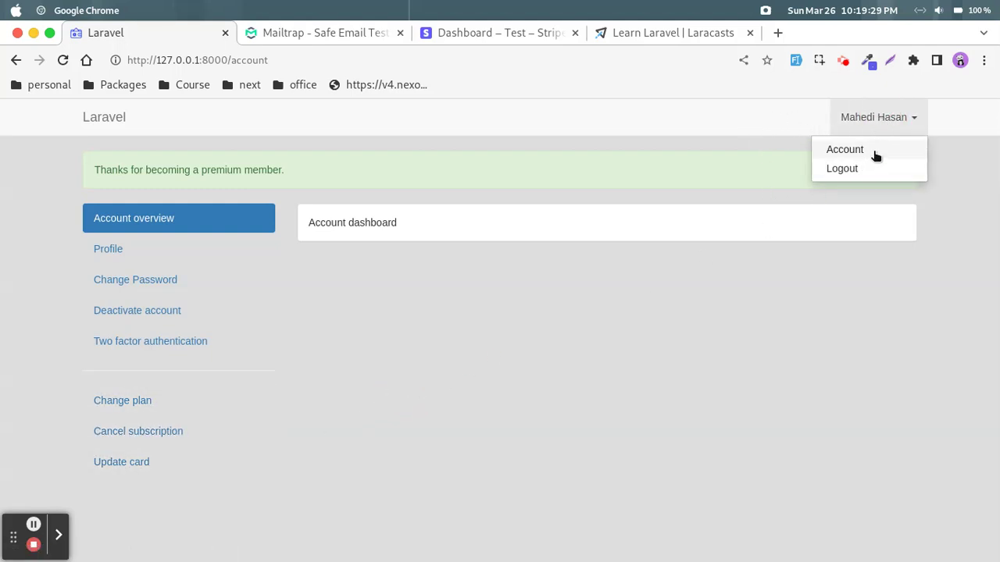
click(872, 154)
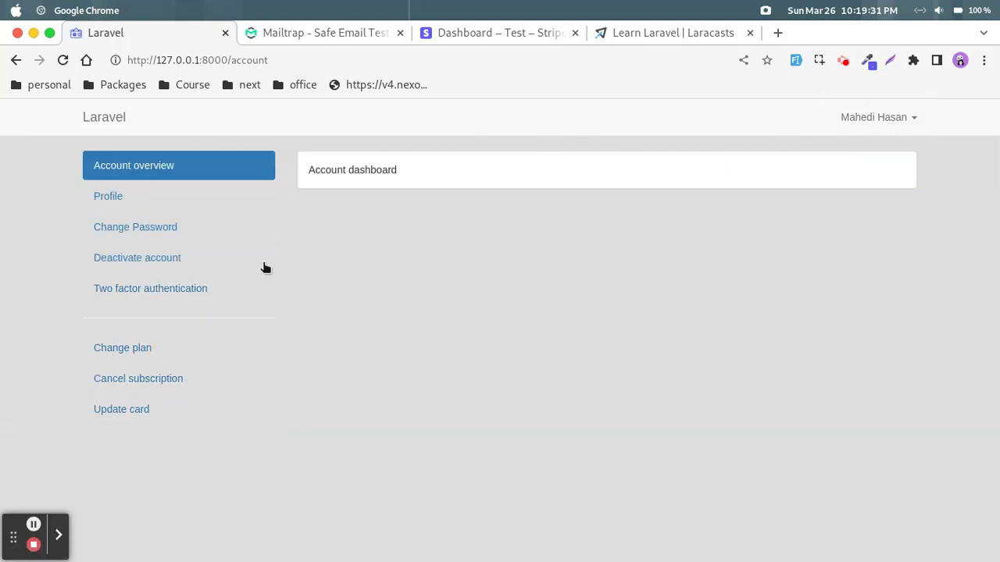
Show Stripe's Payments list with the new $6.00 Subscription creation charge
click(516, 33)
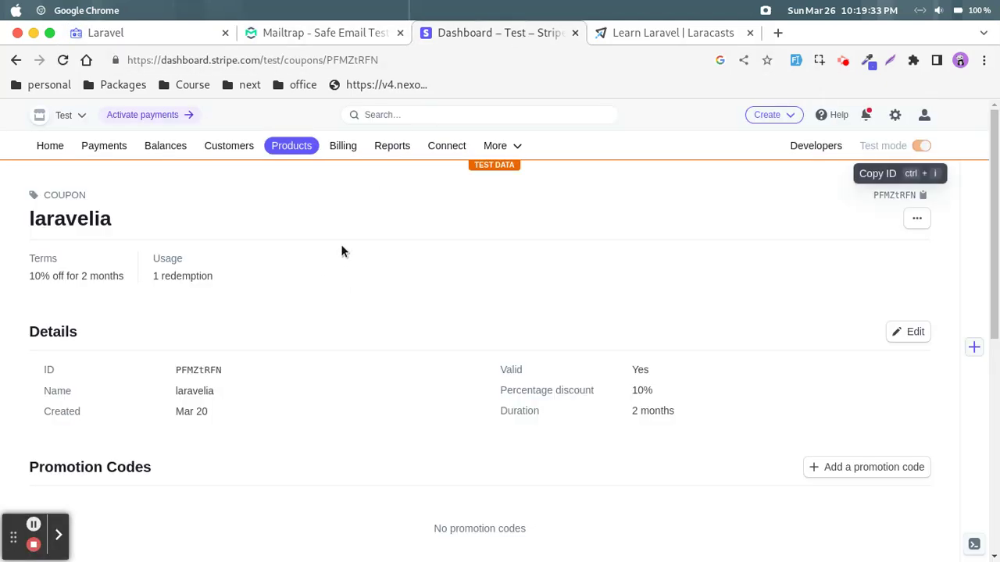
click(151, 29)
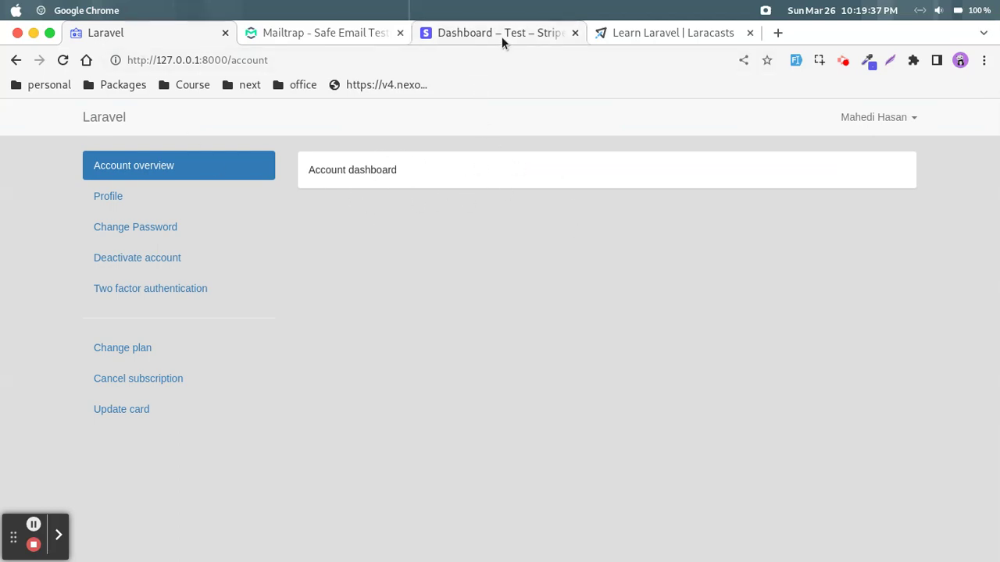
mouse_move(501, 36)
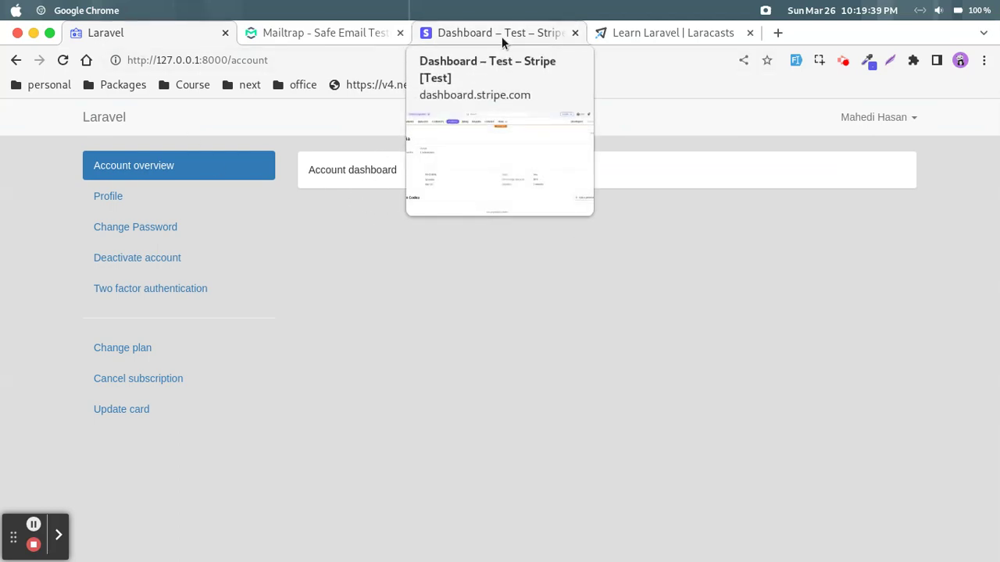
click(501, 36)
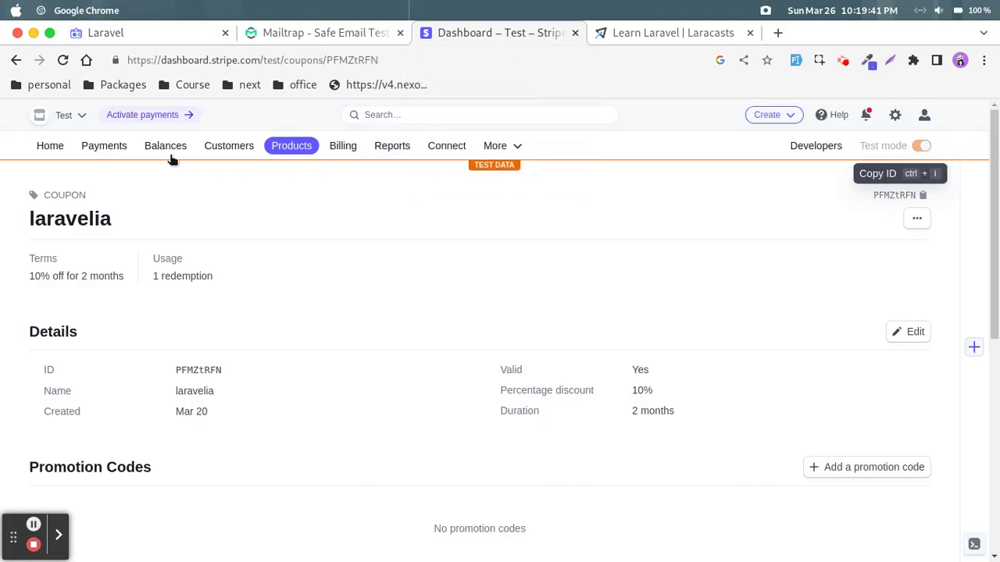
click(102, 146)
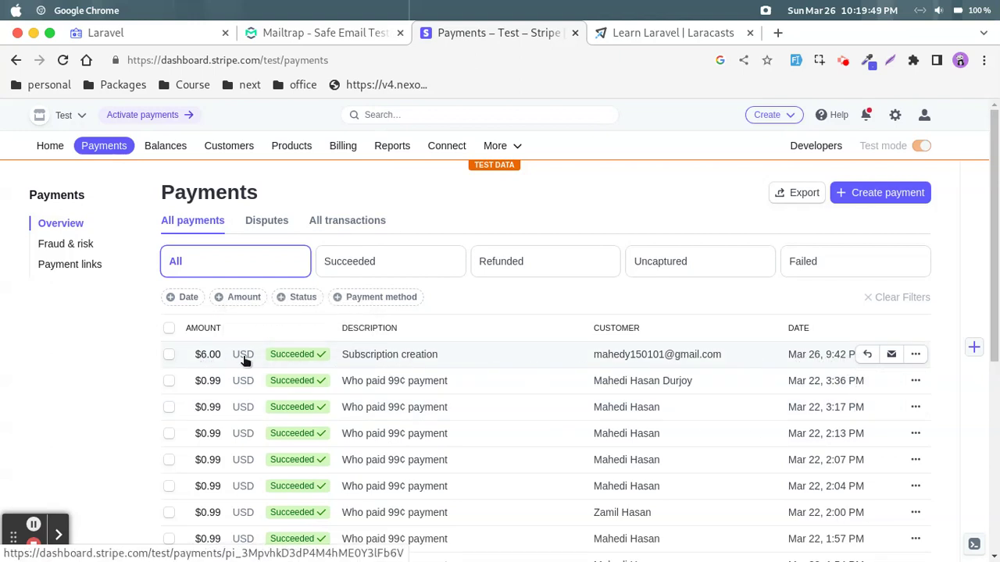
Open the $6.00 Subscription creation payment and check the card ending 4242
click(221, 361)
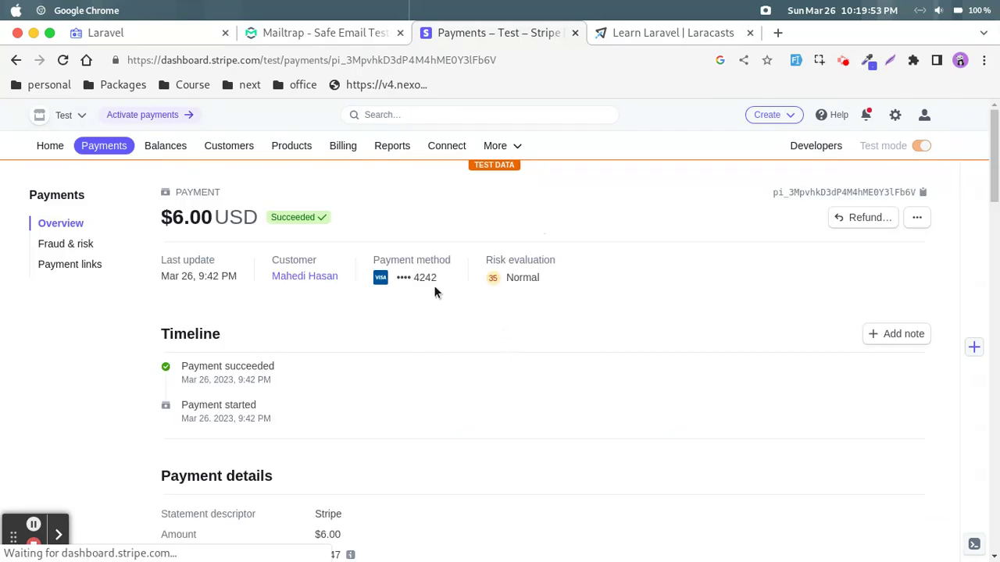
drag(376, 269, 424, 279)
double_click(426, 279)
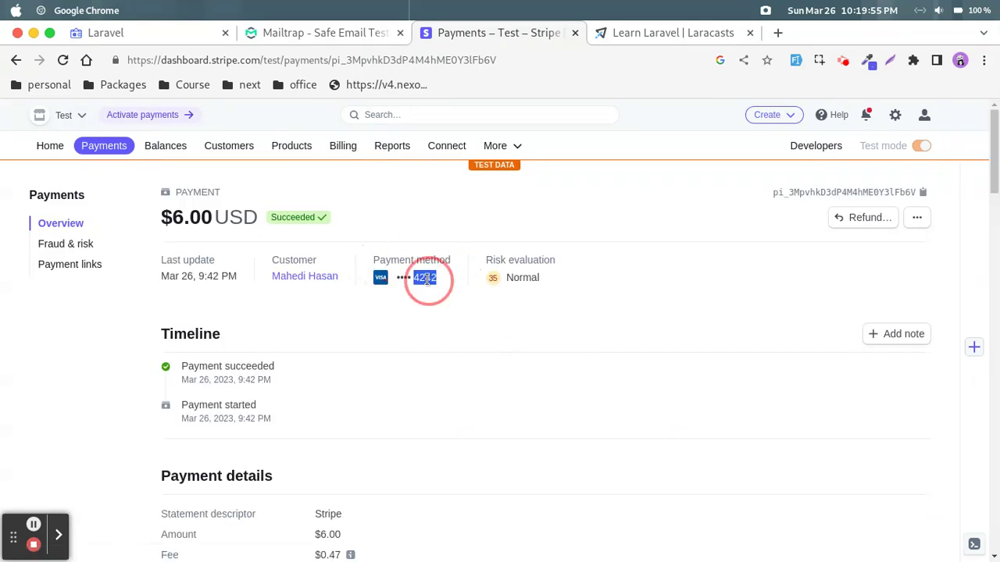
click(422, 354)
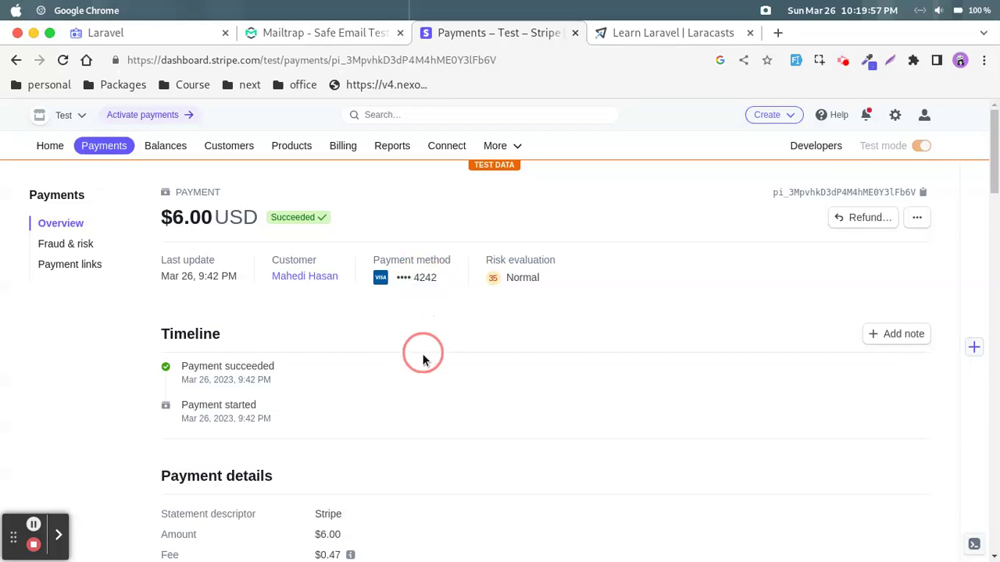
scroll(419, 373, down, 1)
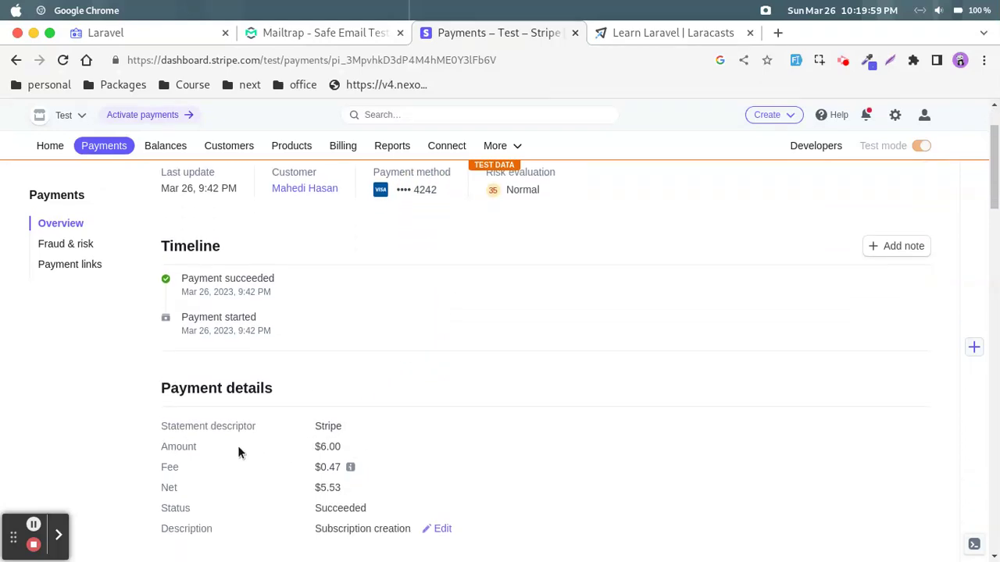
Check the payment's $0.47 fee and $5.53 net amount in its details
drag(314, 486, 361, 492)
click(351, 489)
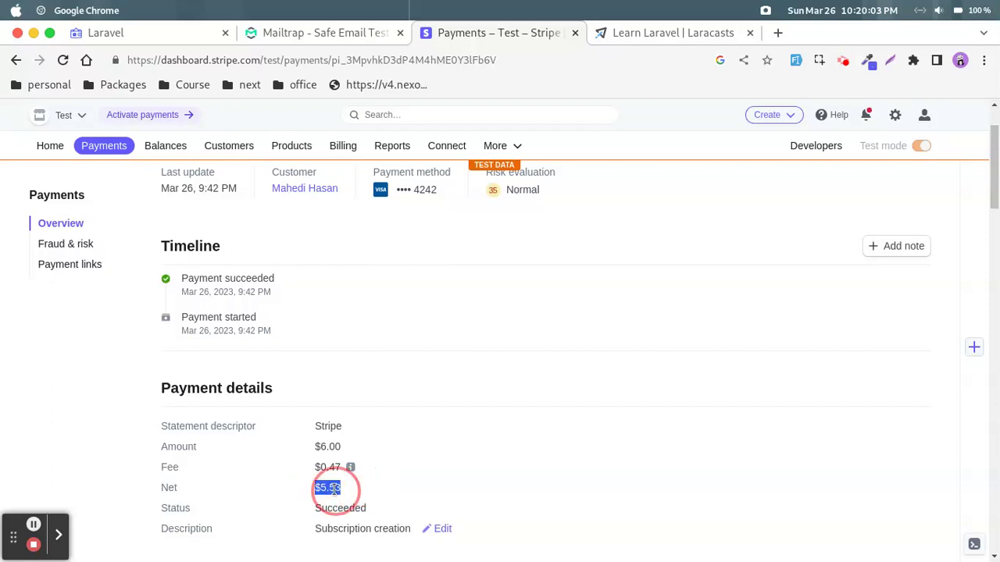
click(366, 491)
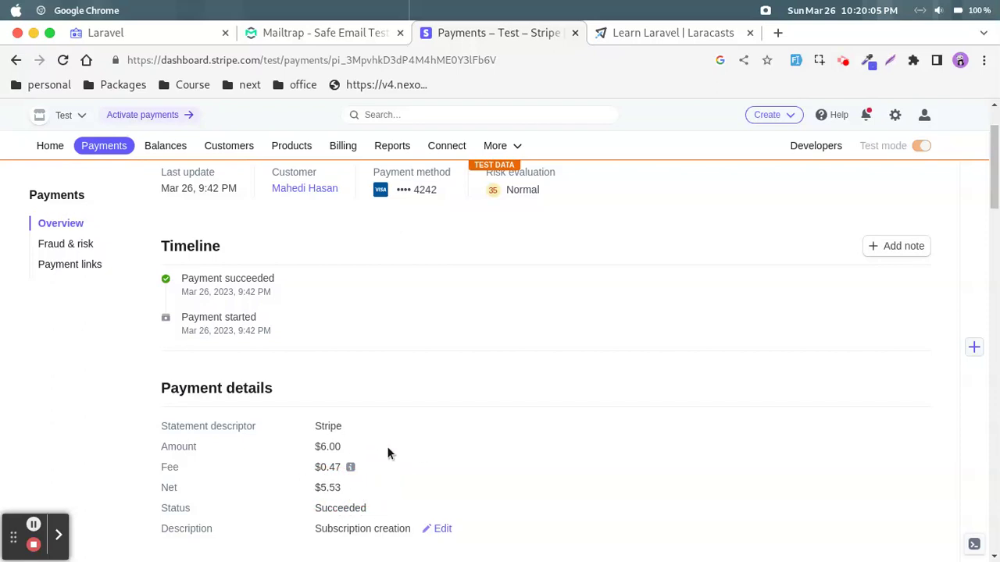
scroll(388, 451, down, 2)
scroll(357, 413, down, 4)
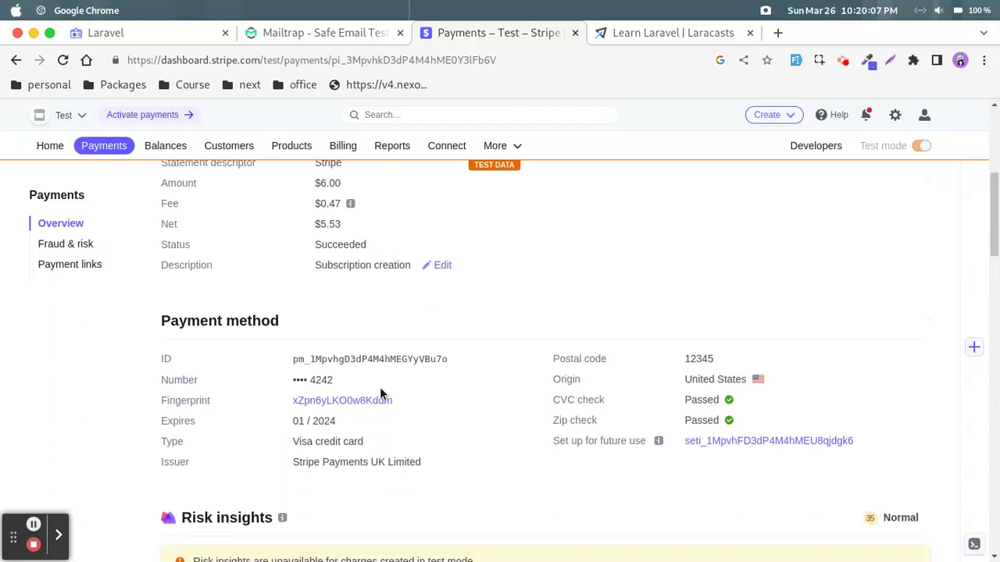
drag(168, 226, 347, 226)
click(328, 225)
click(316, 227)
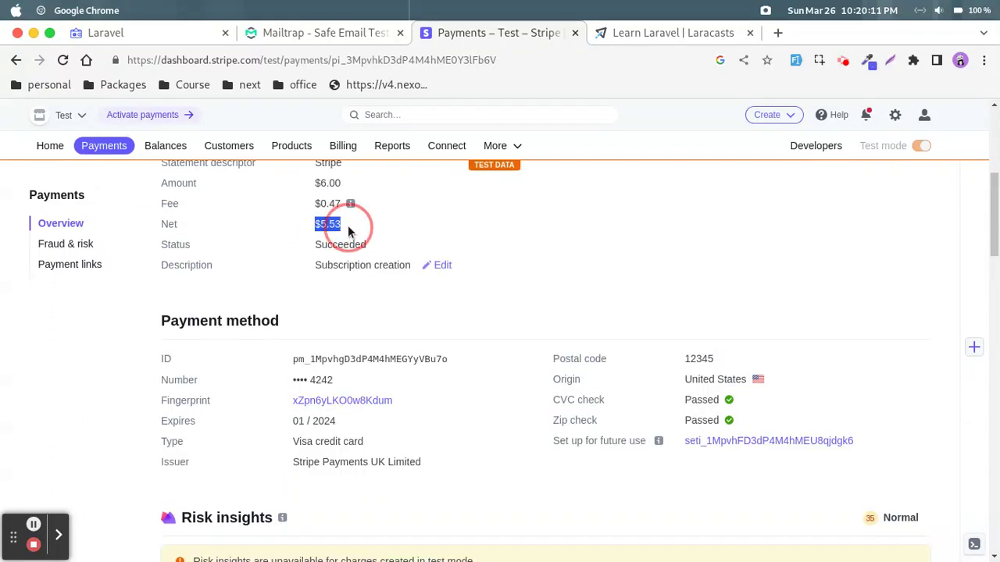
click(336, 245)
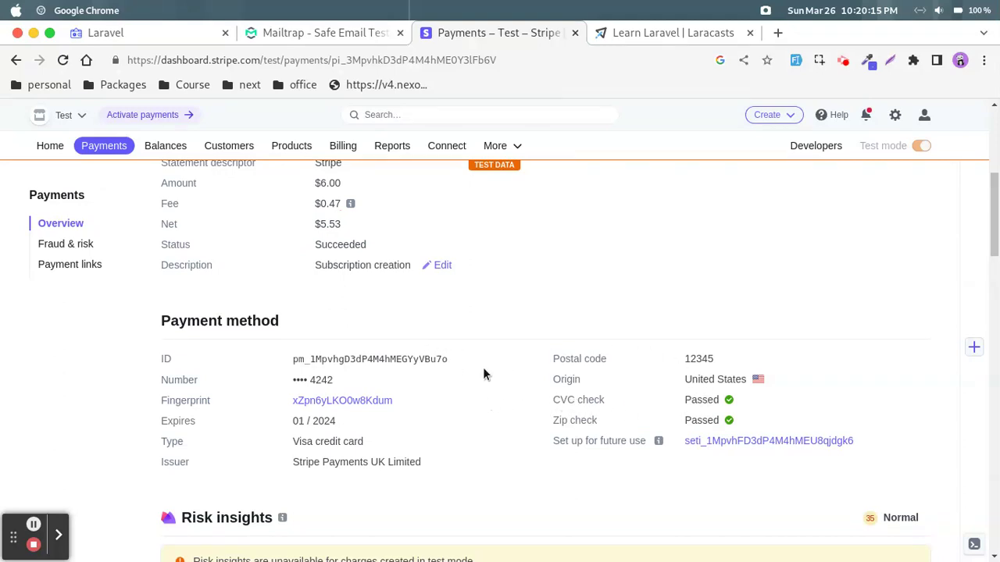
scroll(475, 374, down, 3)
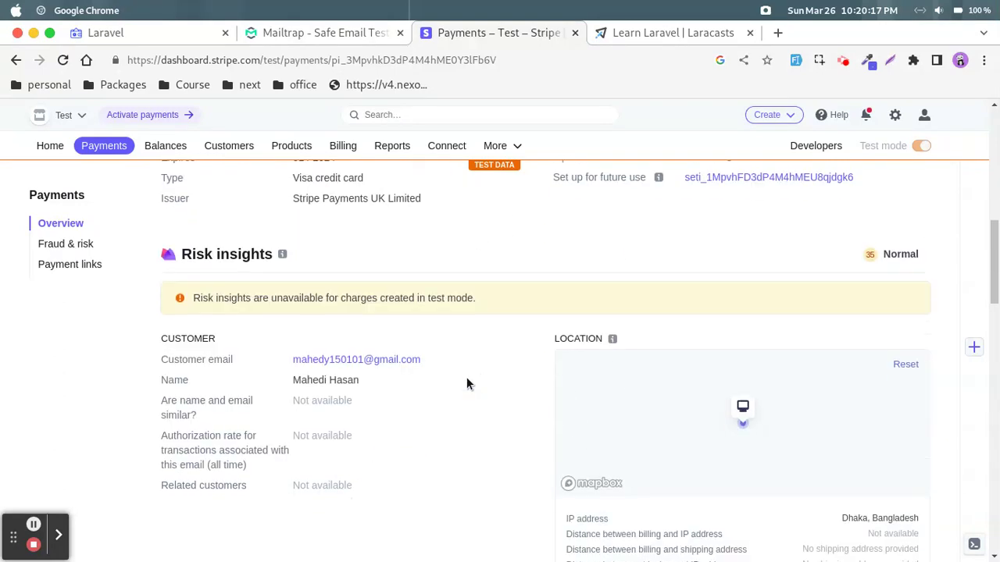
scroll(469, 379, up, 1)
scroll(468, 379, up, 2)
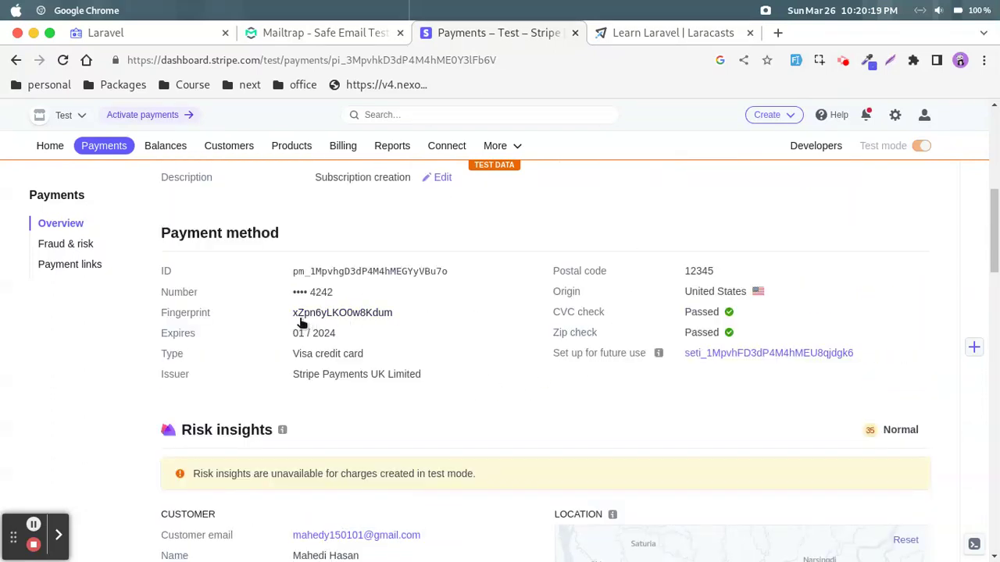
drag(293, 271, 464, 272)
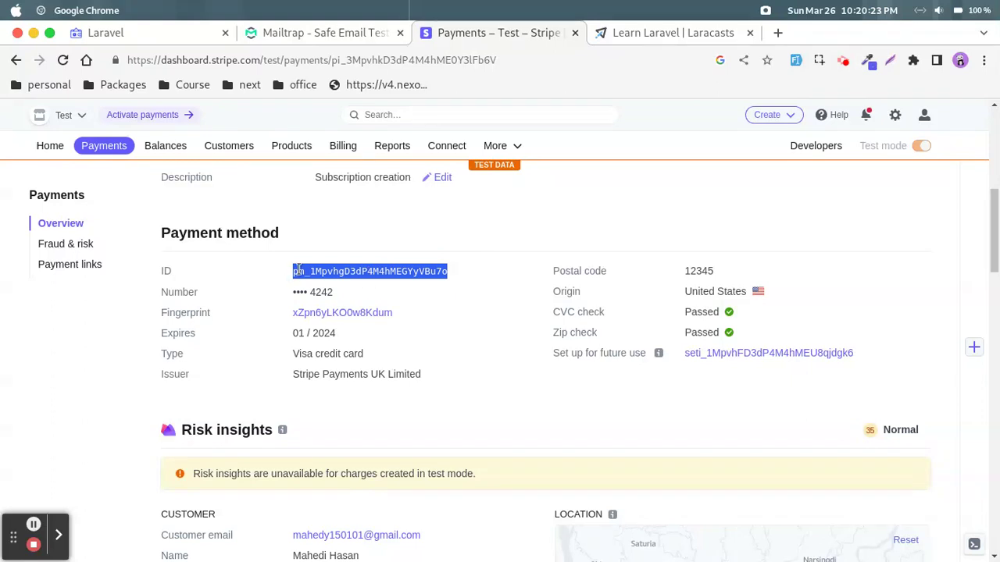
double_click(435, 271)
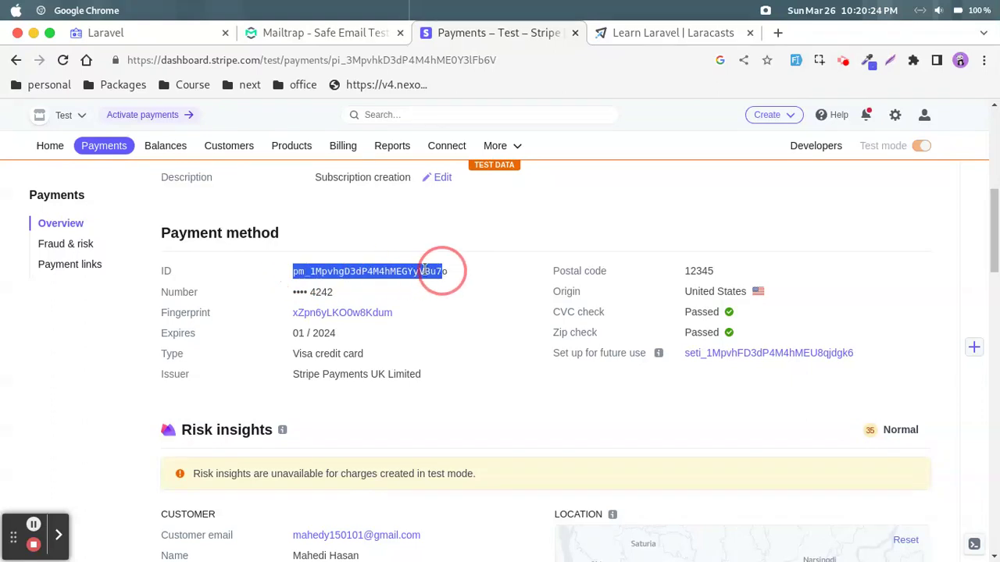
drag(291, 288, 384, 290)
click(407, 303)
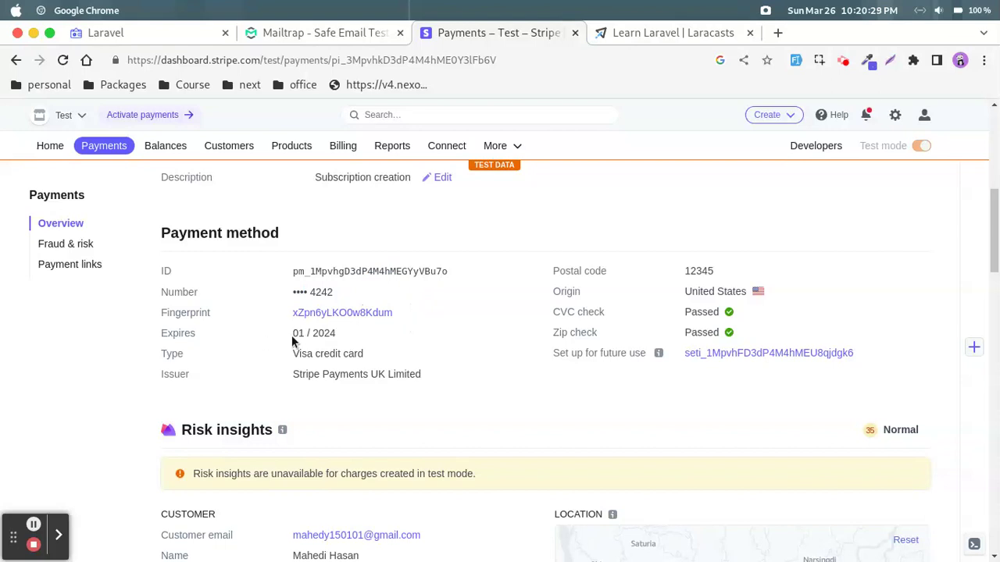
drag(293, 342, 380, 341)
click(375, 342)
drag(293, 354, 393, 353)
mouse_move(569, 551)
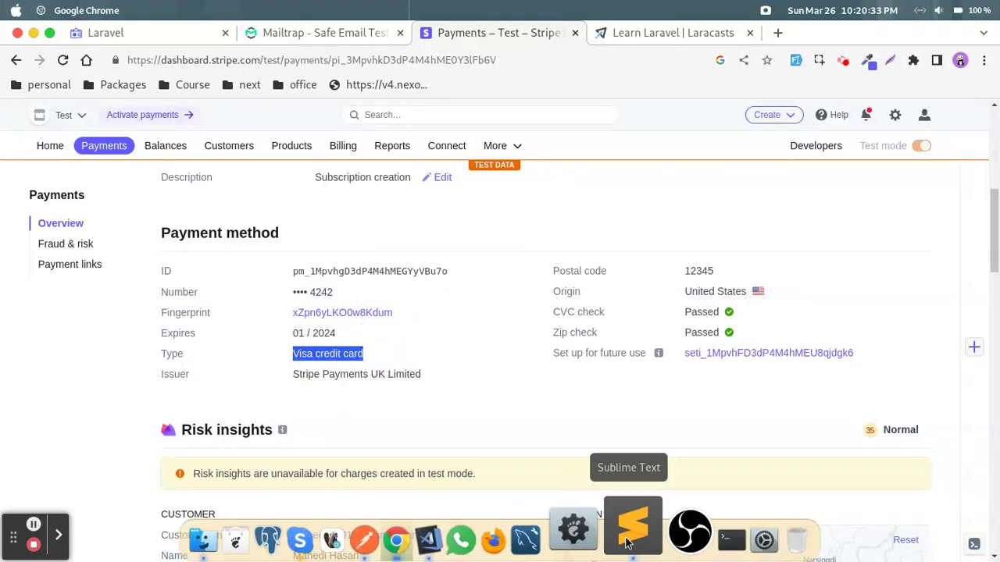
click(651, 533)
key(super+Tab)
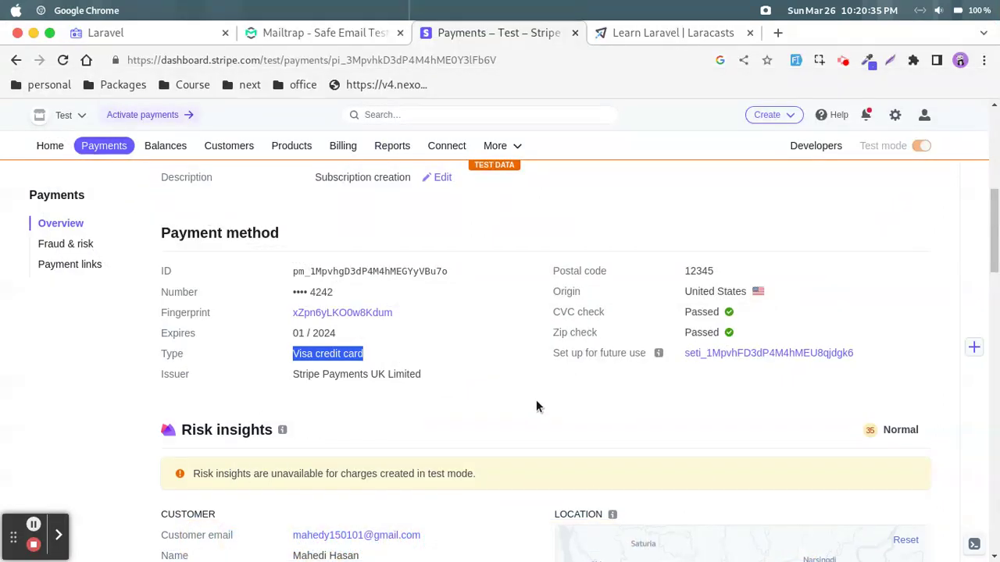
drag(567, 332, 618, 333)
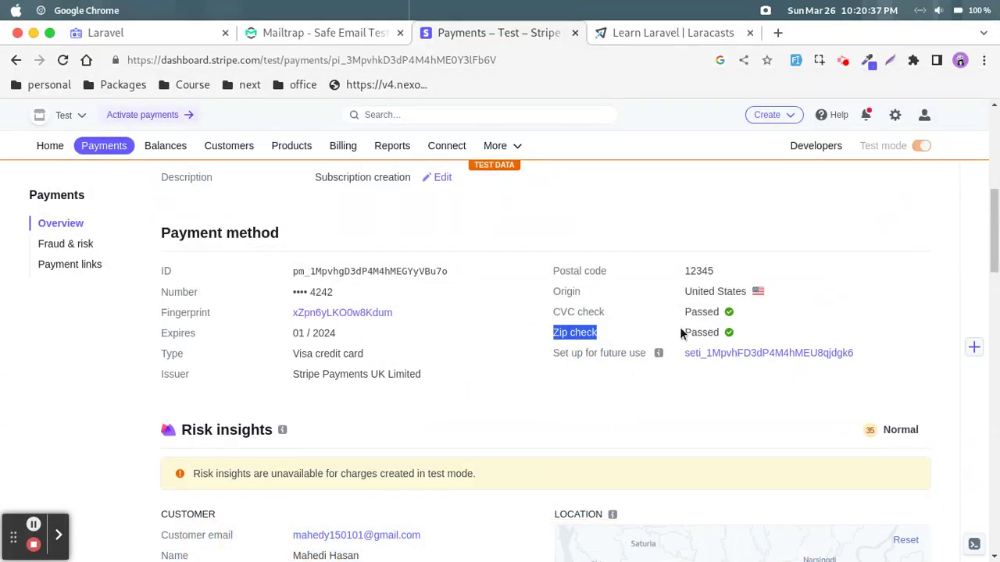
drag(556, 312, 743, 315)
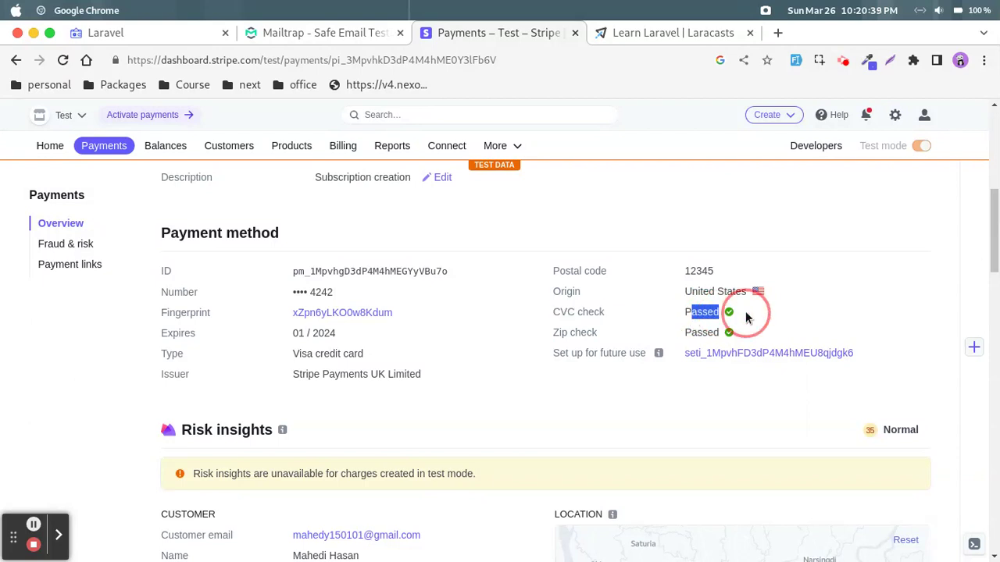
click(727, 315)
drag(555, 274, 685, 286)
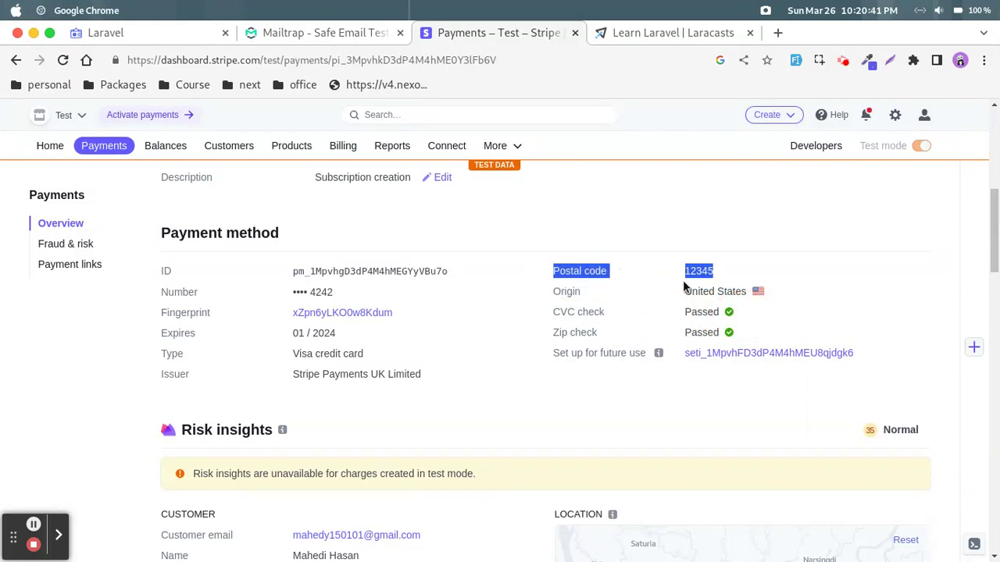
click(696, 266)
double_click(699, 271)
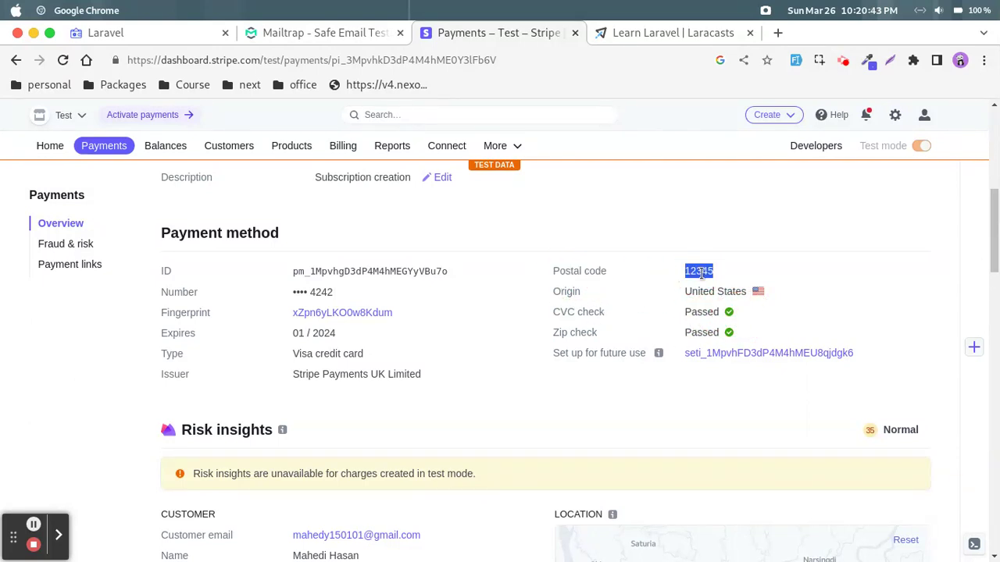
scroll(643, 314, down, 3)
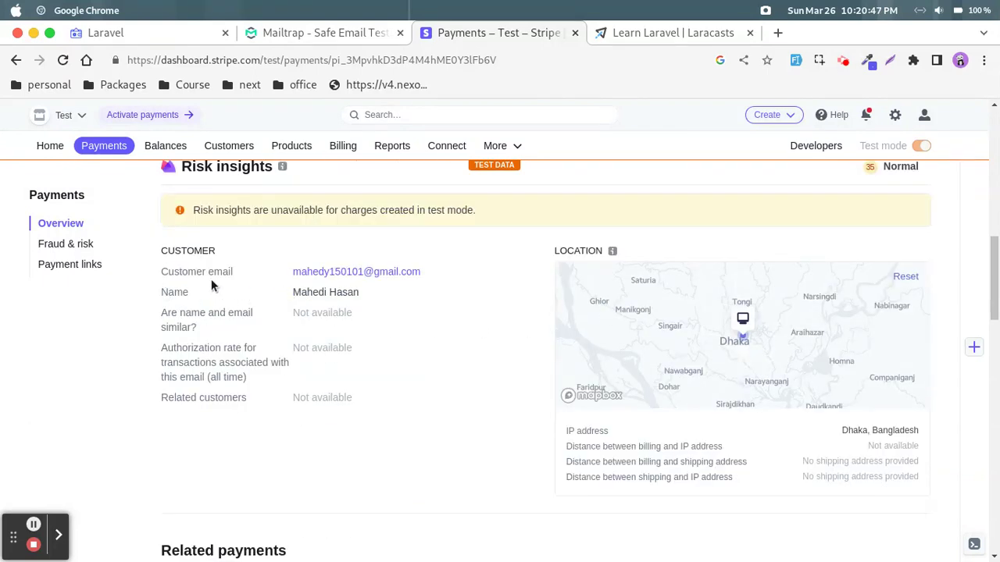
drag(290, 292, 391, 306)
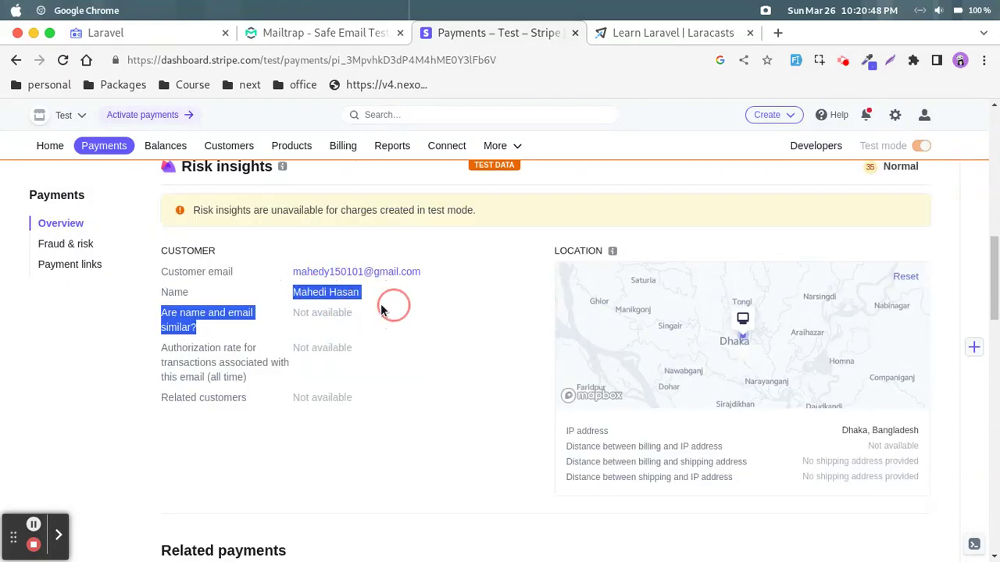
click(312, 296)
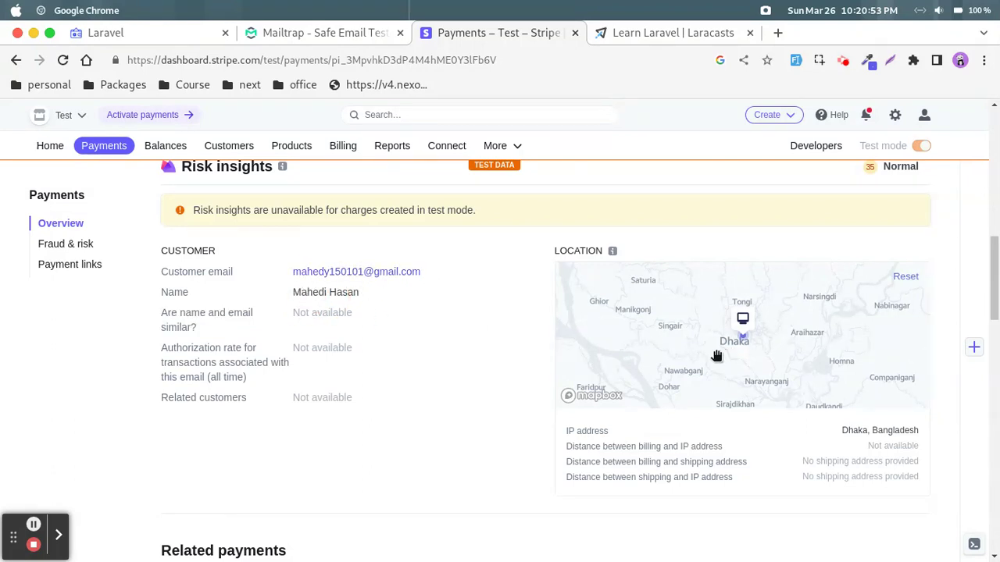
scroll(716, 357, up, 3)
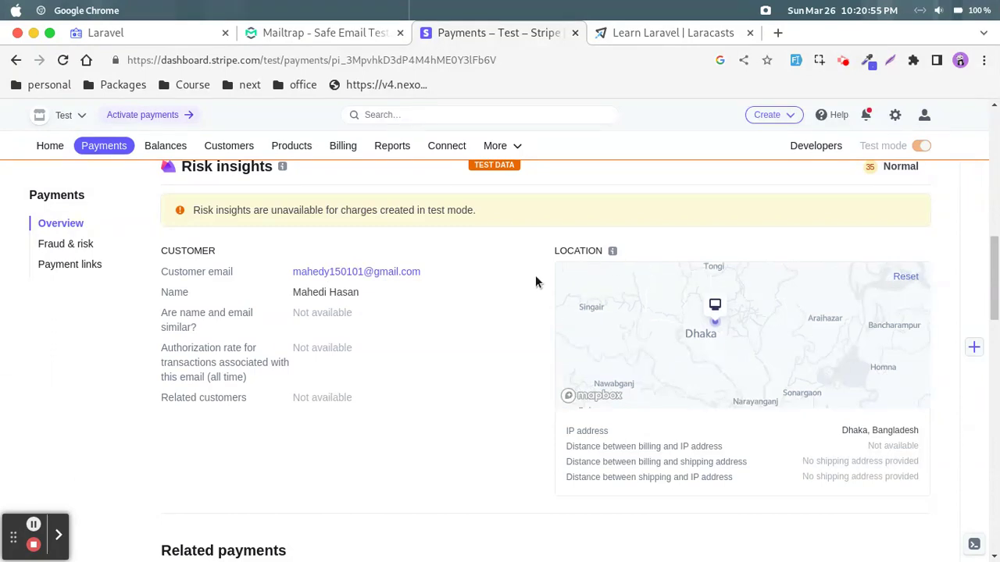
scroll(462, 357, up, 10)
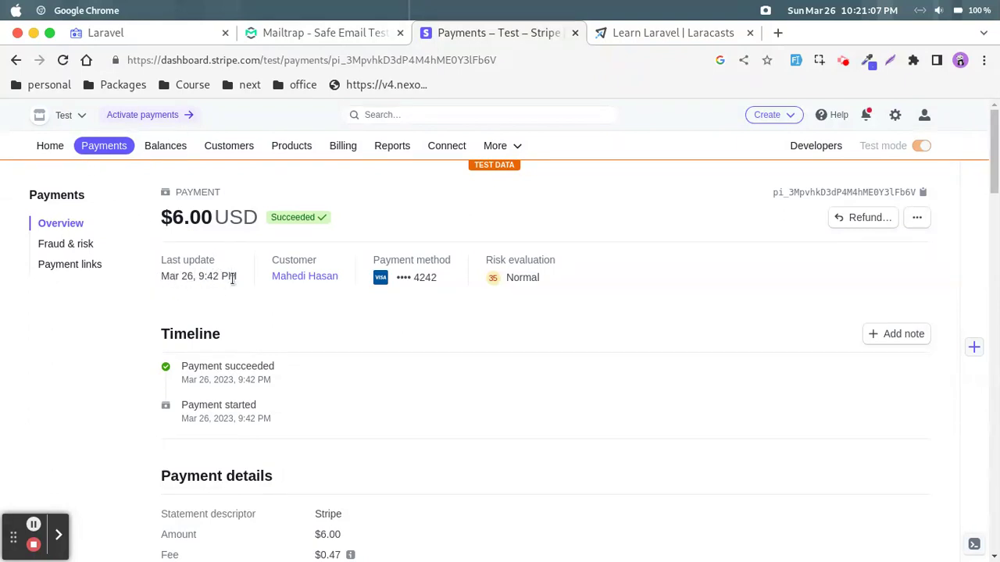
Go back to Payments and reload to show the new $5.40 Subscription creation charge
click(15, 59)
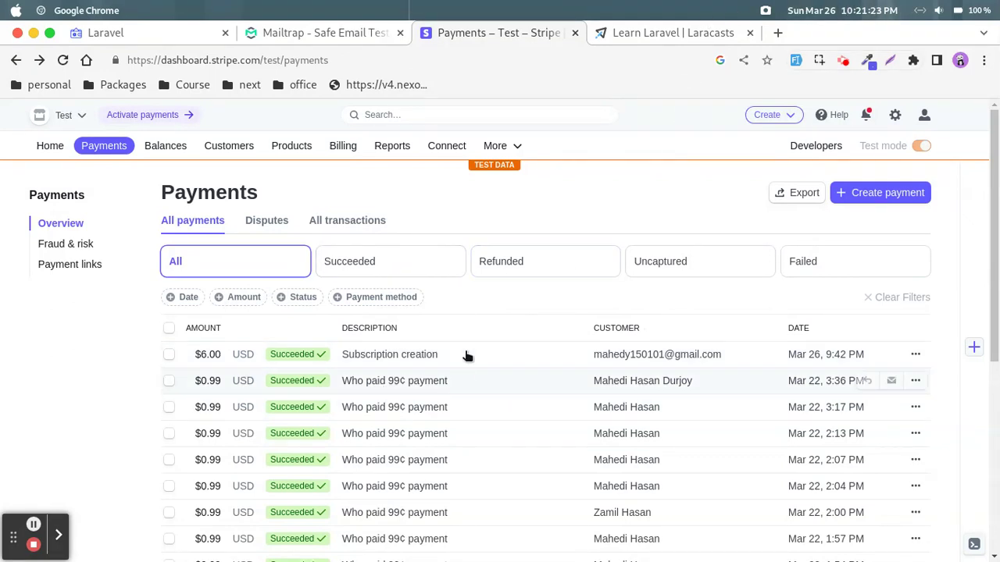
click(63, 60)
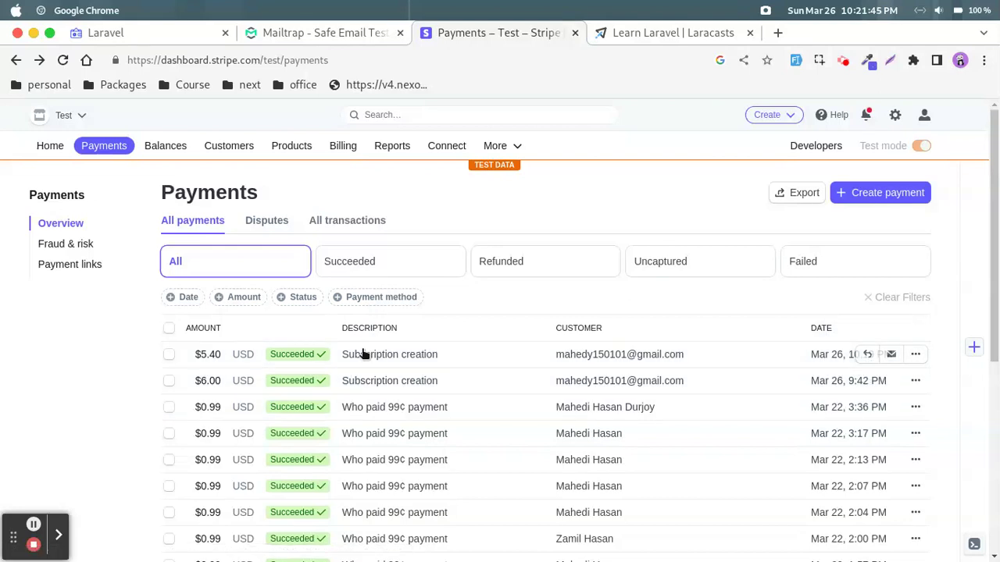
Open the $5.40 Subscription creation payment and check its amount and $4.94 net value
click(430, 361)
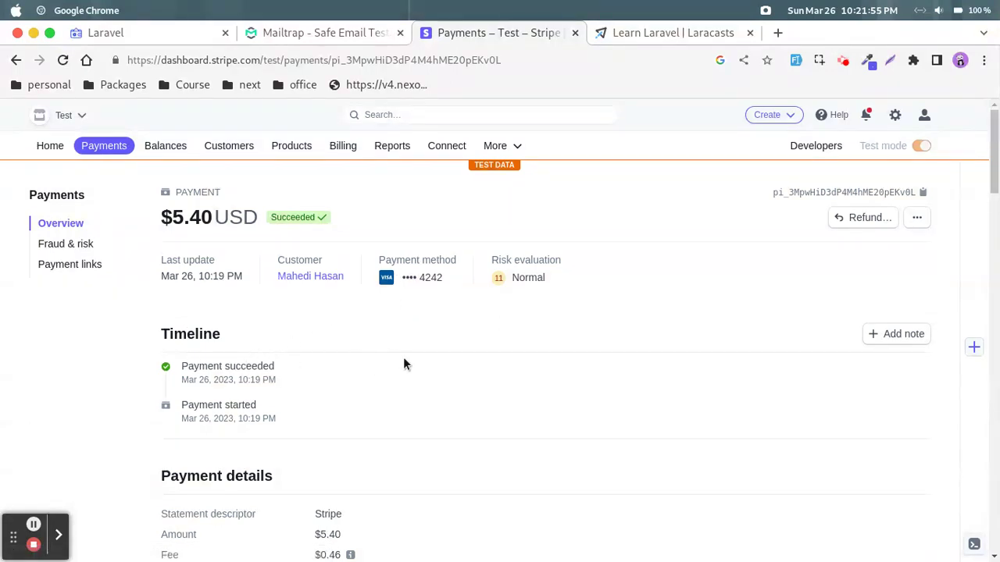
scroll(403, 359, down, 5)
scroll(394, 308, up, 1)
double_click(328, 271)
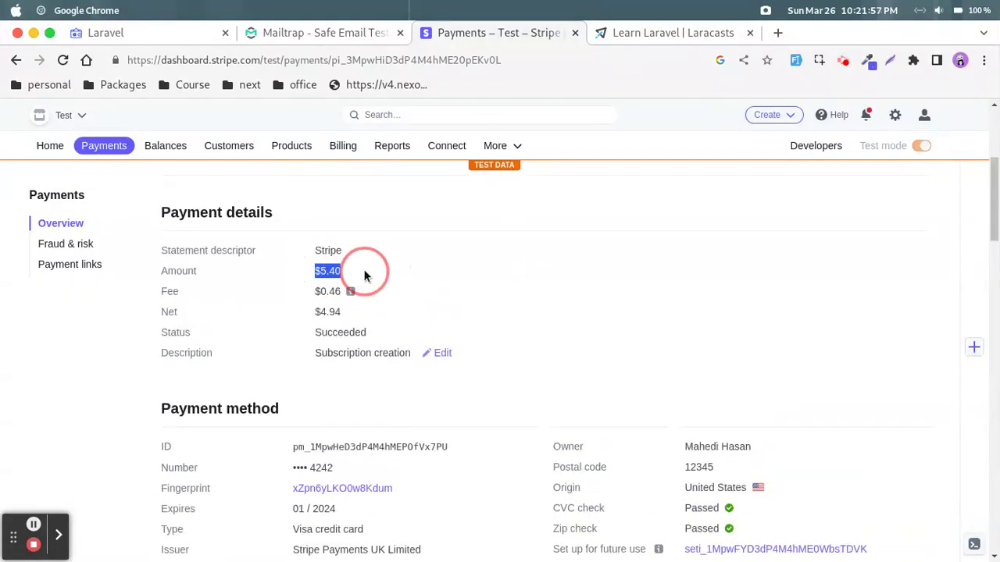
click(334, 292)
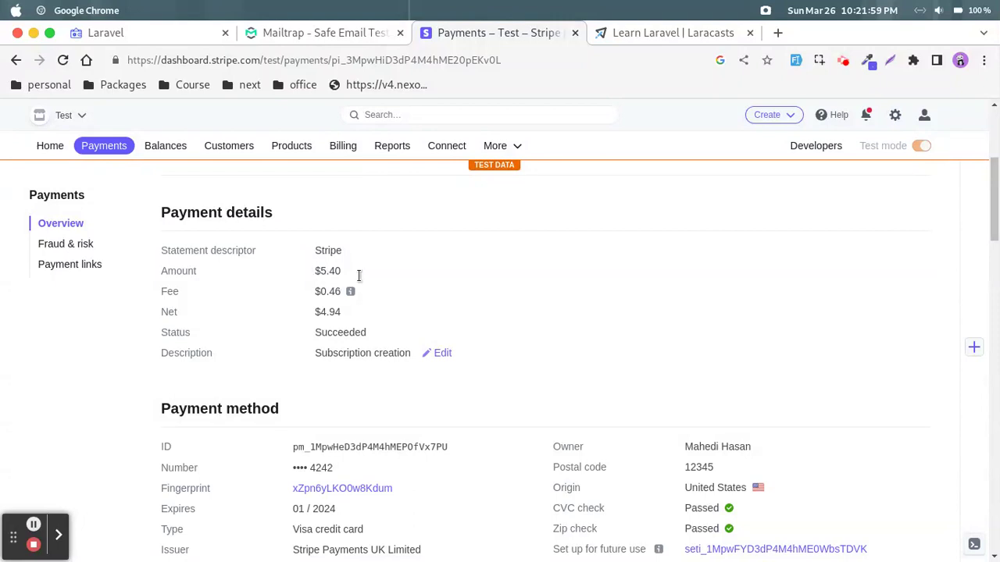
double_click(323, 311)
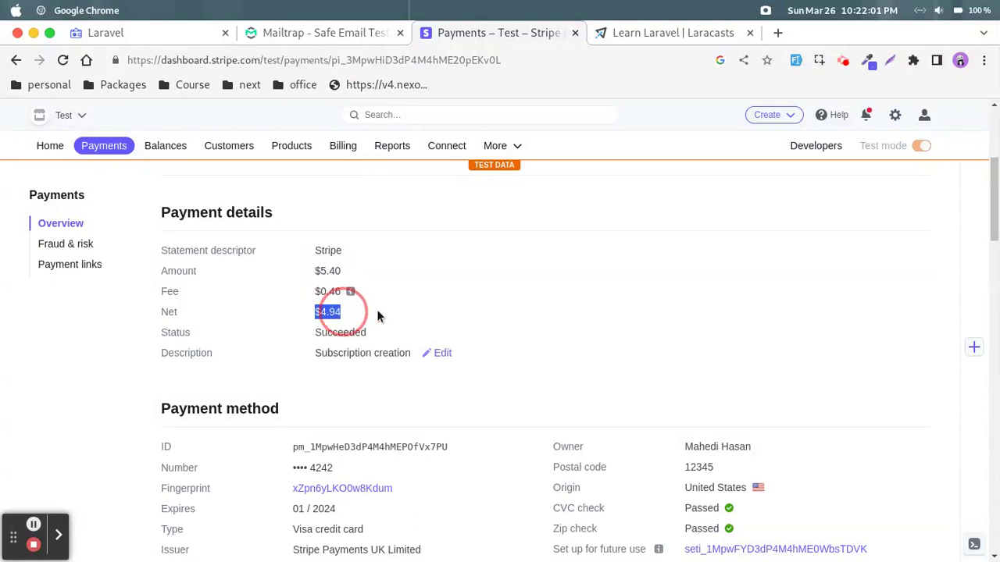
click(334, 312)
Scroll through the payment's Payment details and Payment method, showing the $0.46 fee
scroll(367, 337, down, 2)
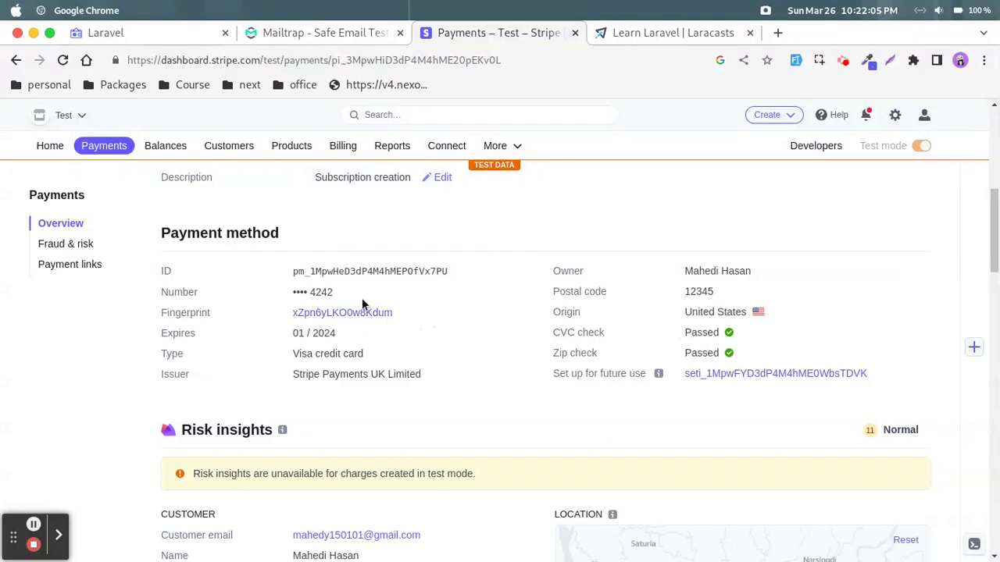
scroll(362, 301, down, 1)
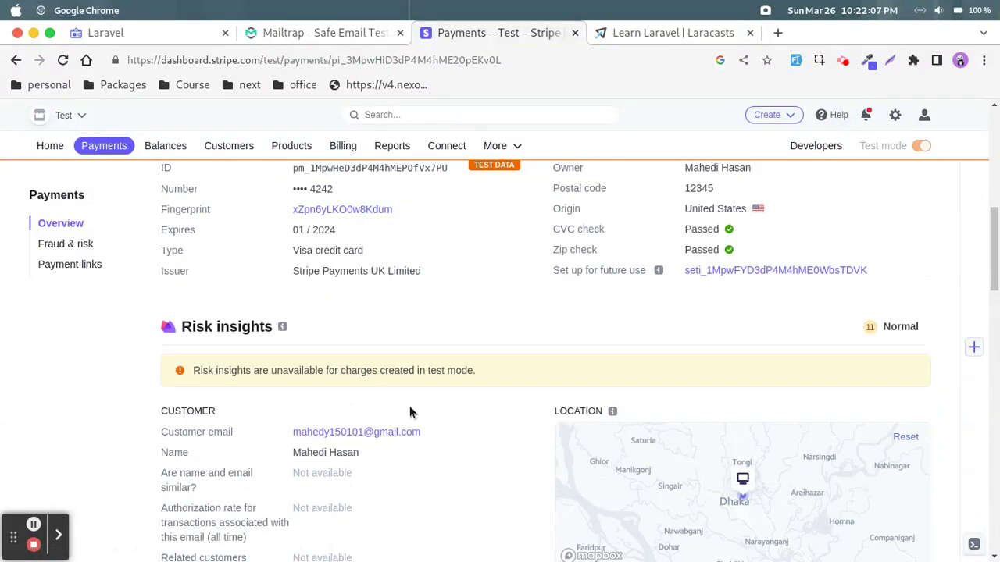
scroll(410, 413, up, 6)
click(178, 34)
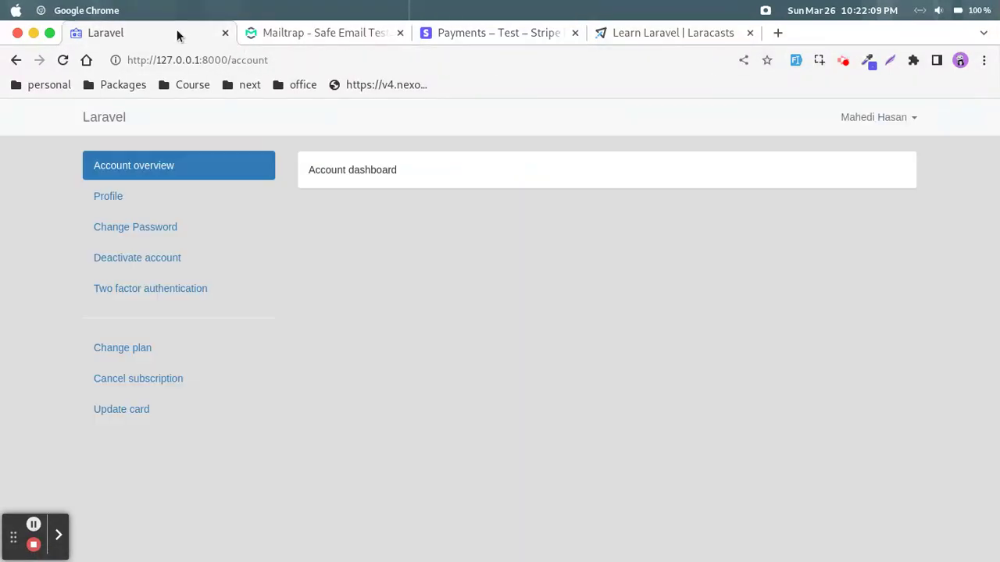
click(507, 32)
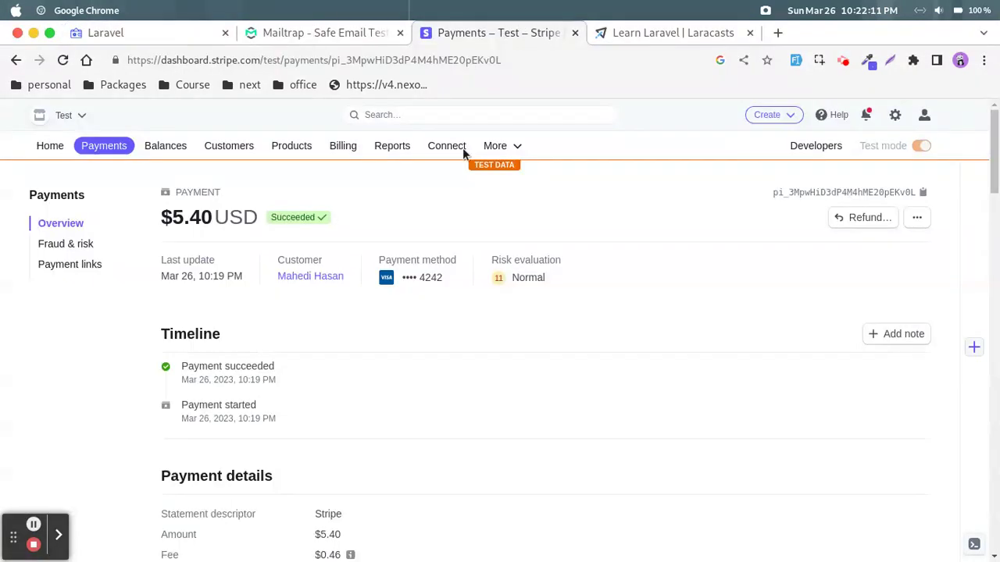
Open the Change plan page and try the Monthly, Yearly and Monthly for 10 users options
click(138, 29)
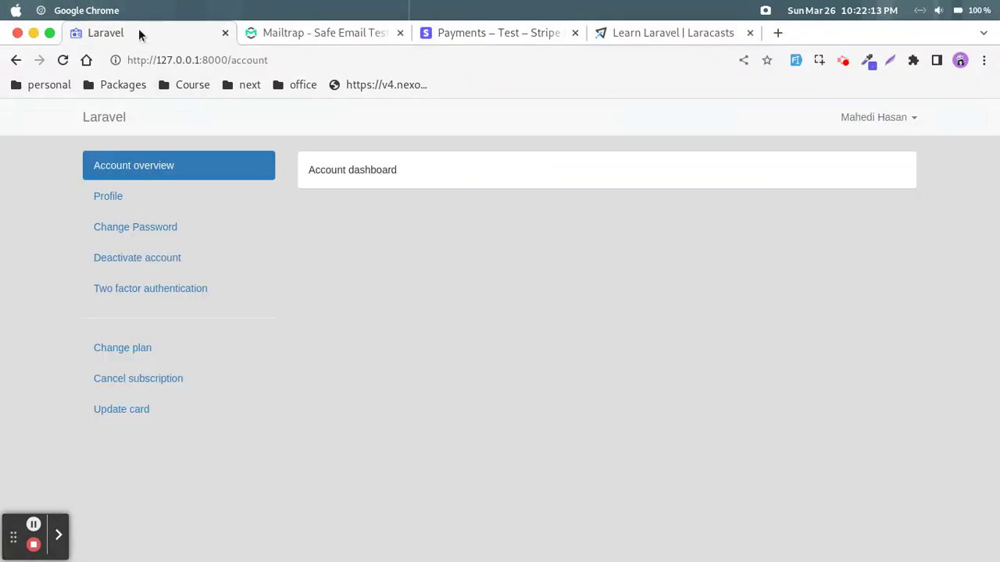
click(153, 342)
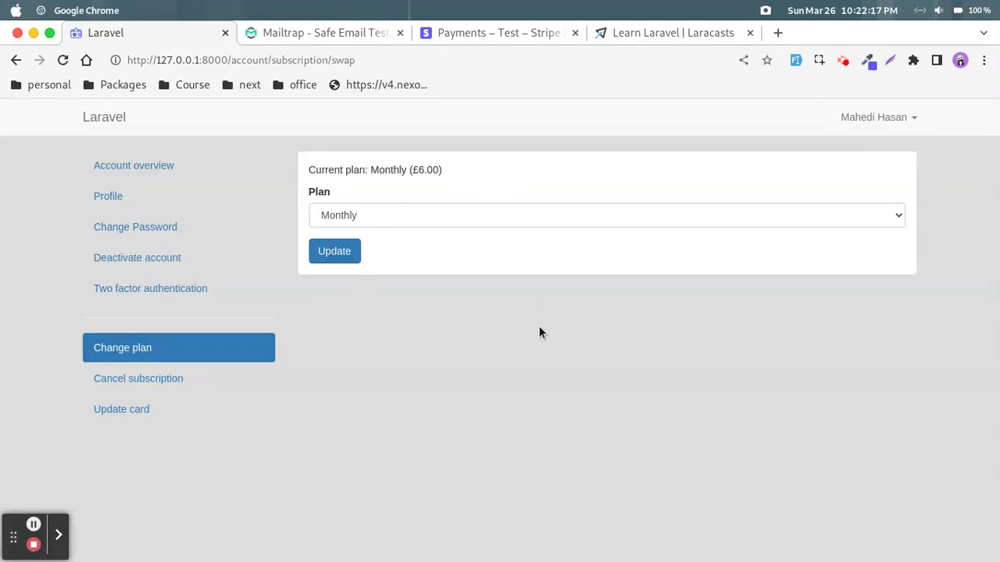
click(598, 215)
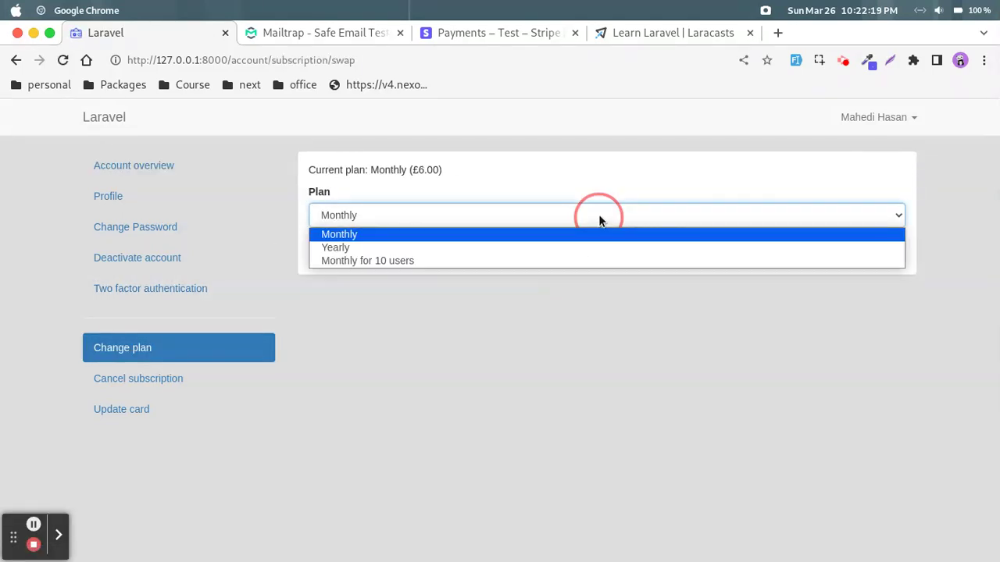
click(500, 233)
click(532, 217)
click(523, 249)
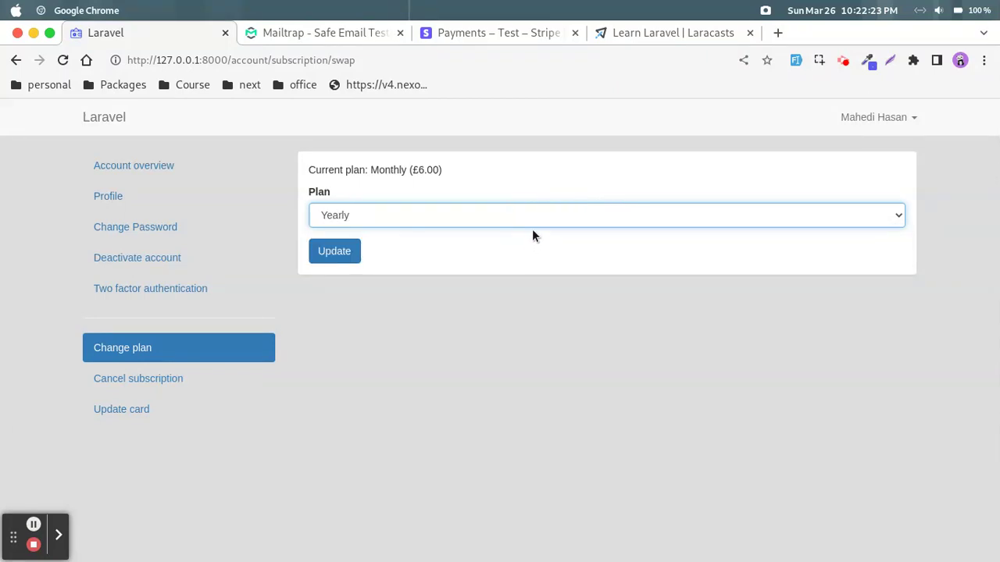
click(535, 219)
click(493, 261)
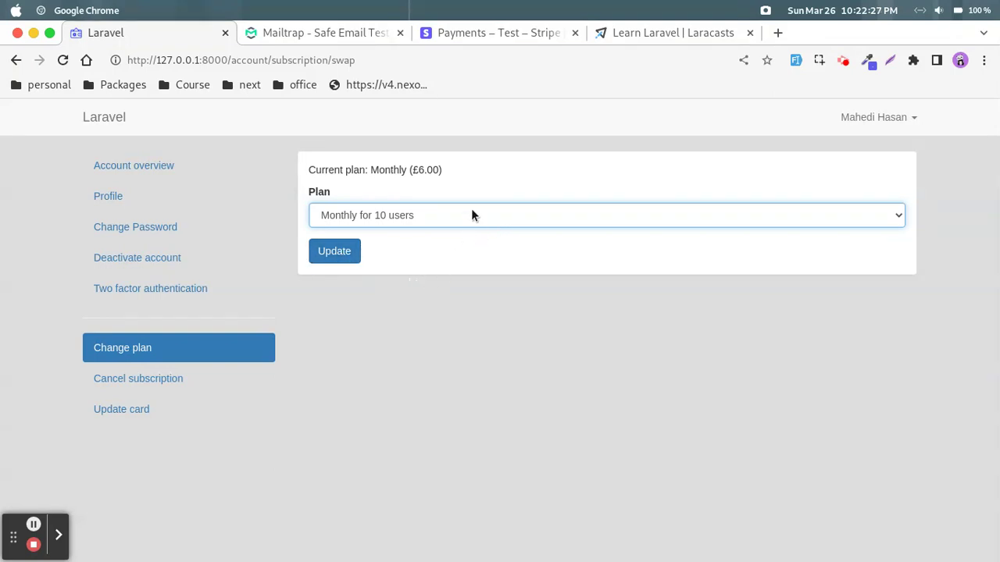
Choose Yearly in the Plan dropdown and submit the plan change
click(472, 215)
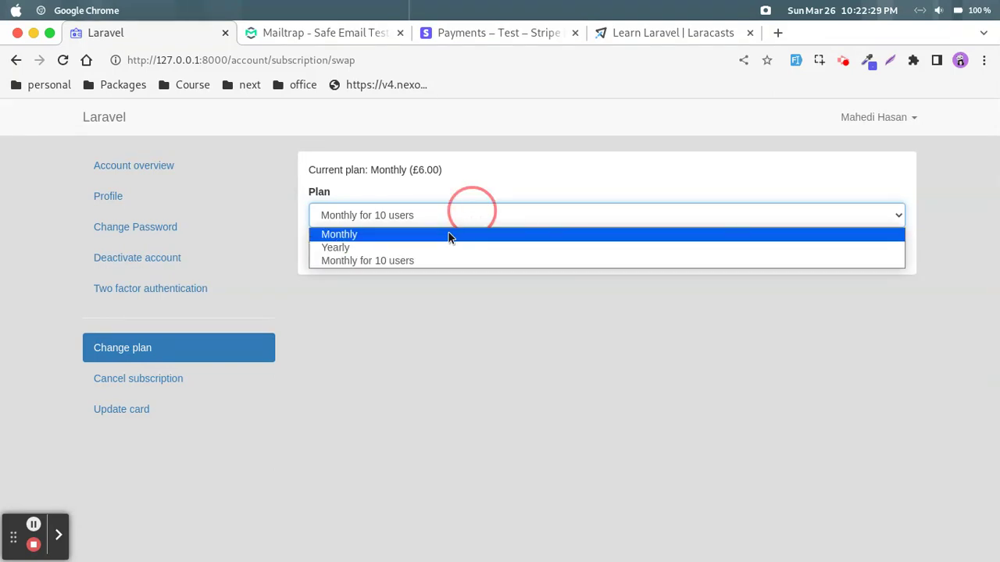
click(417, 247)
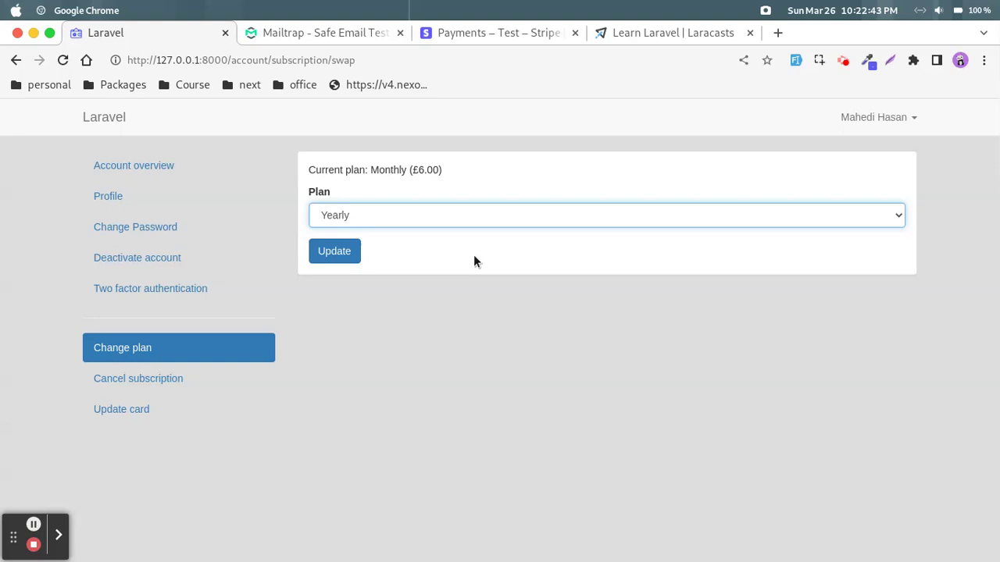
click(454, 210)
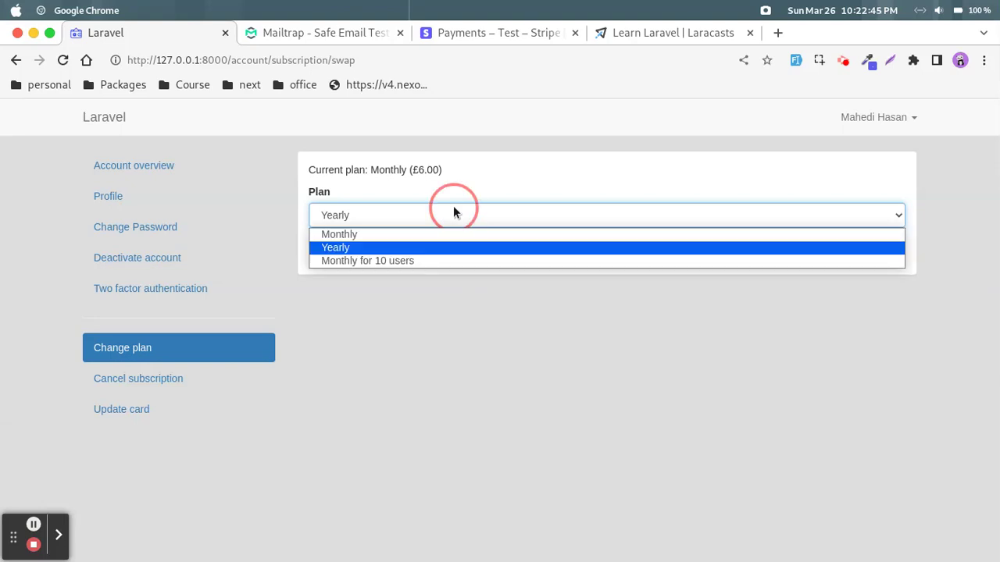
click(390, 247)
click(336, 250)
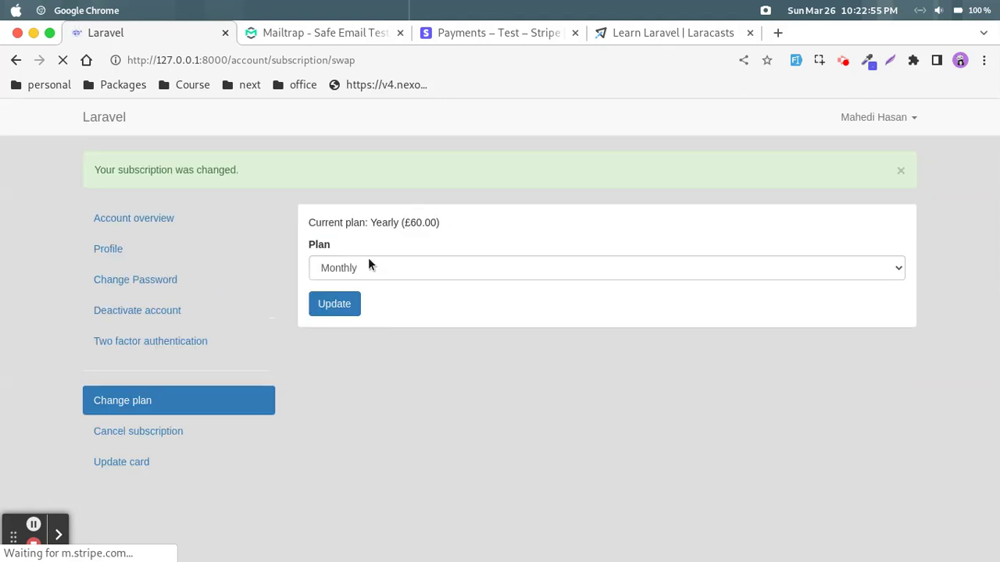
Check the 'subscription was changed' notice and the Yearly (£60.00) current plan
drag(95, 170, 289, 176)
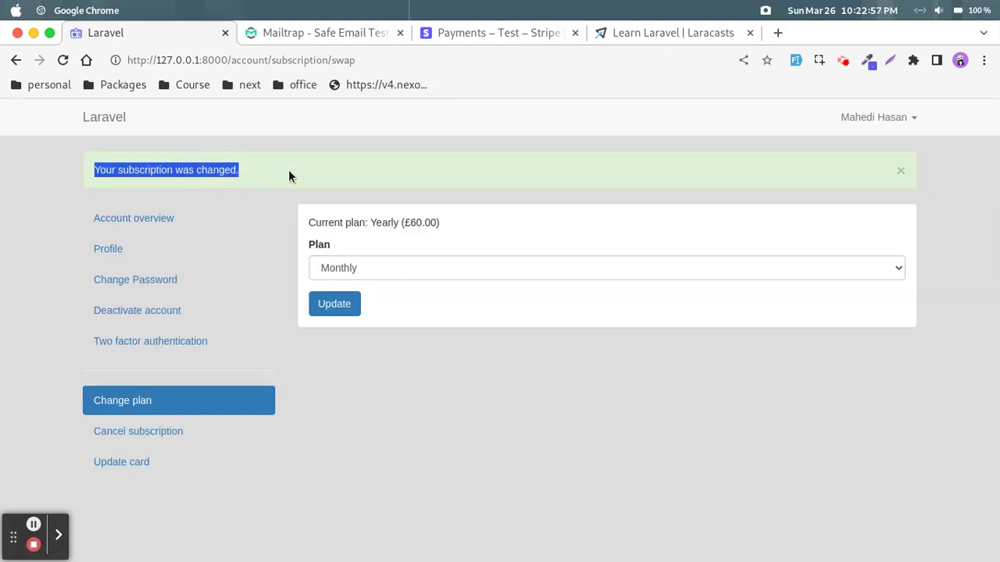
click(406, 220)
drag(309, 223, 471, 232)
click(391, 225)
click(373, 221)
click(391, 230)
click(415, 254)
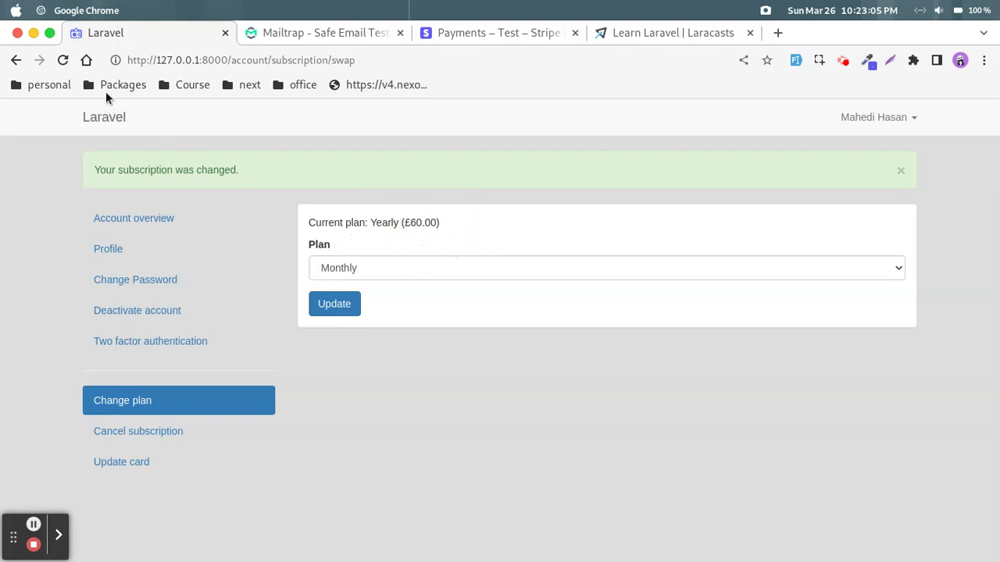
Reload the Change plan page, reconfirm Yearly (£60.00), and return to the Stripe payment details
click(62, 60)
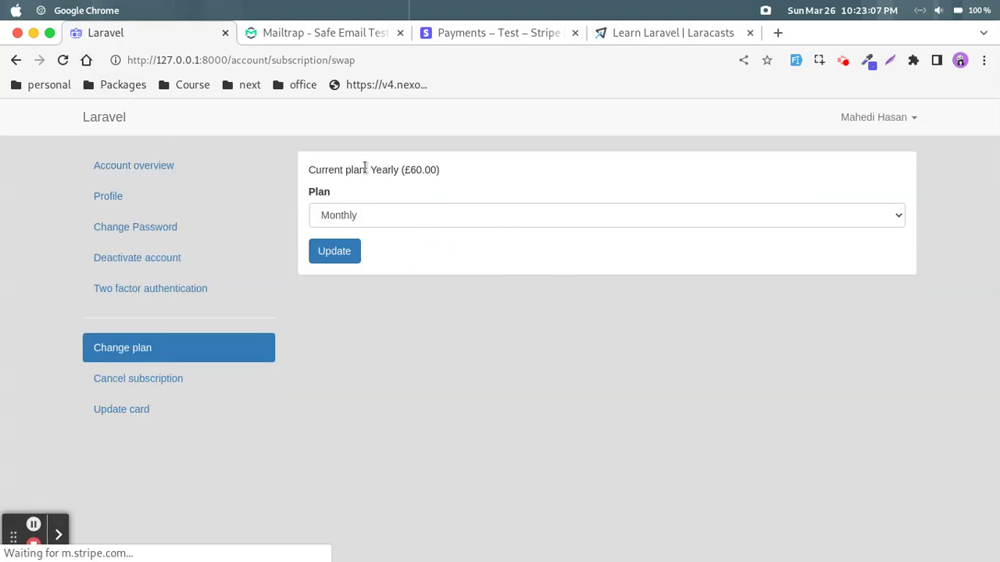
drag(367, 170, 507, 179)
click(404, 185)
drag(370, 171, 460, 170)
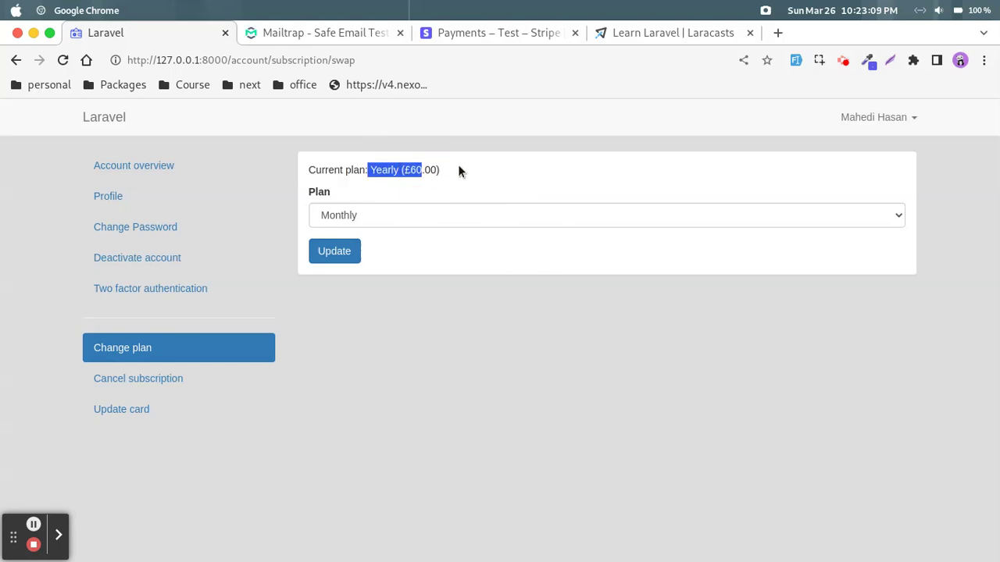
click(460, 169)
click(643, 36)
click(510, 39)
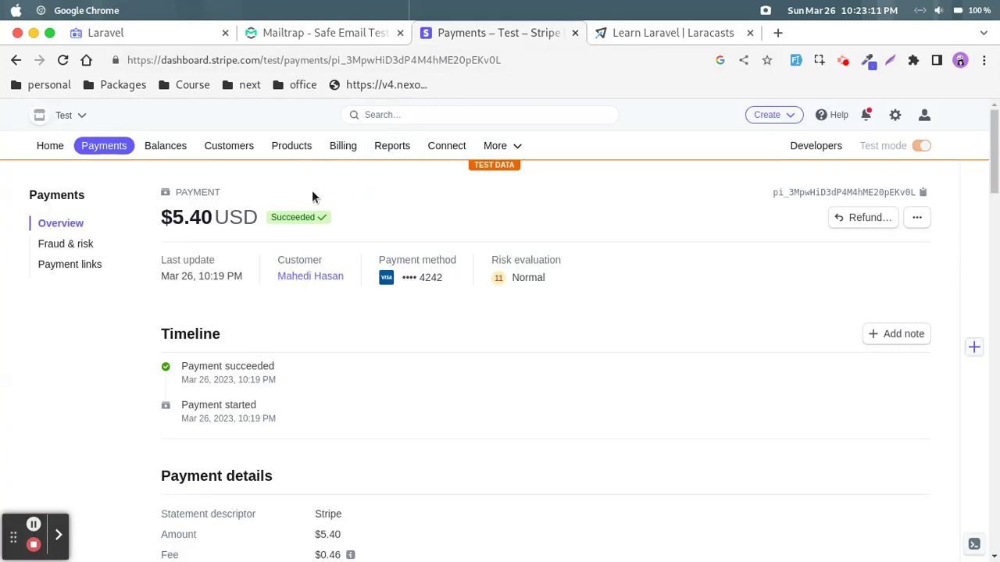
Open and reload Stripe's payments list to find the new $48.60 Subscription update charge
click(164, 147)
click(110, 149)
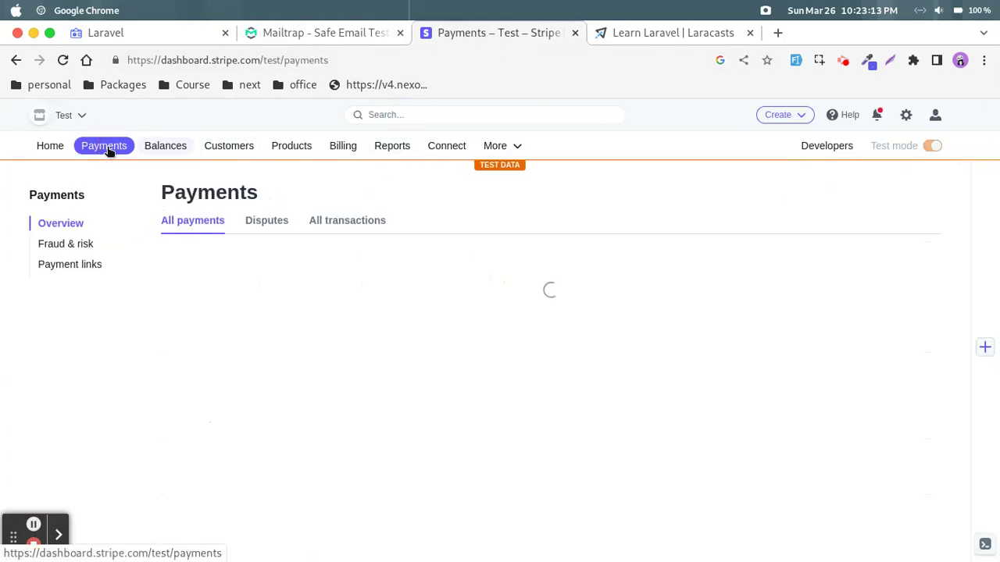
click(63, 60)
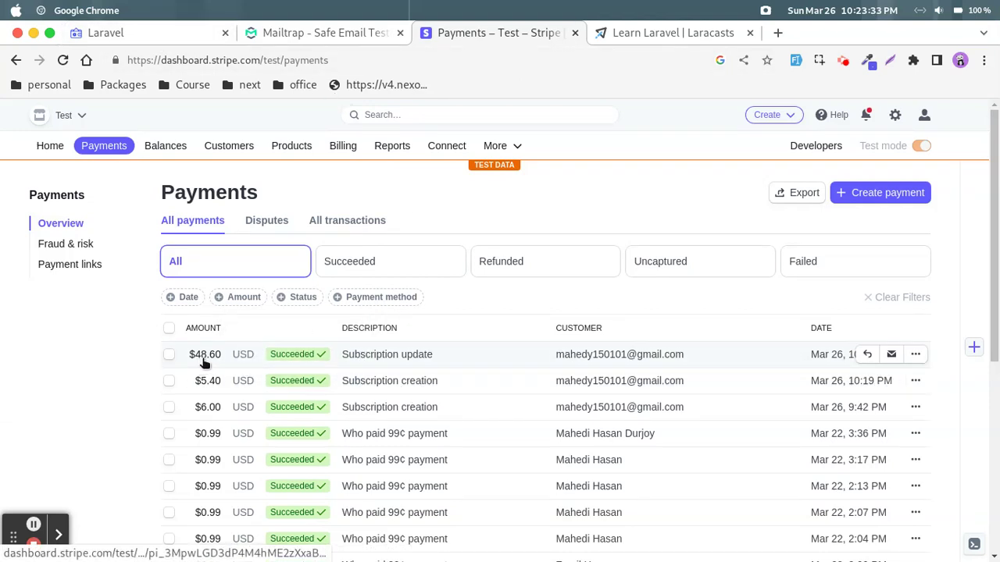
click(152, 34)
click(393, 211)
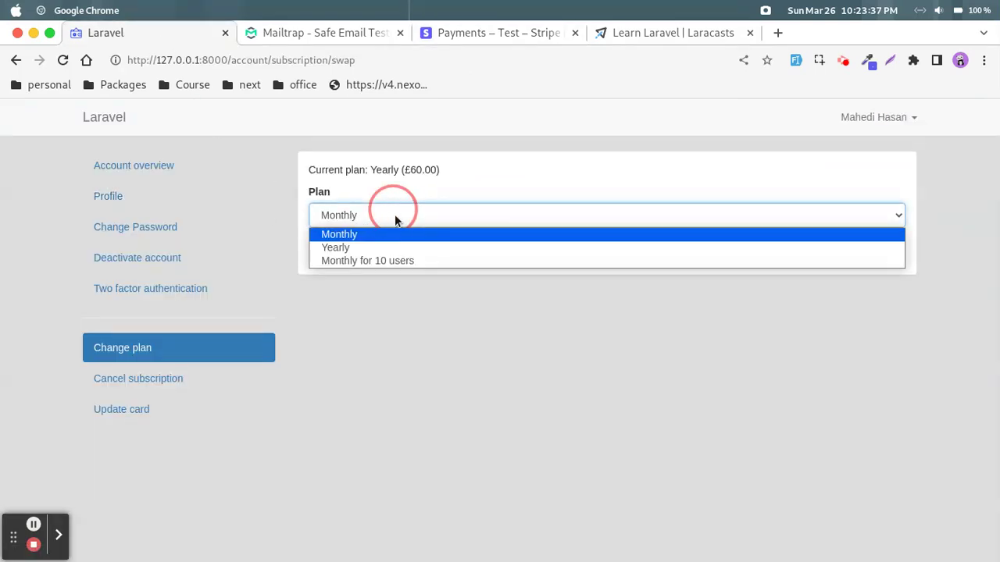
Choose Monthly in the Plan dropdown and submit the plan swap
click(397, 223)
click(472, 33)
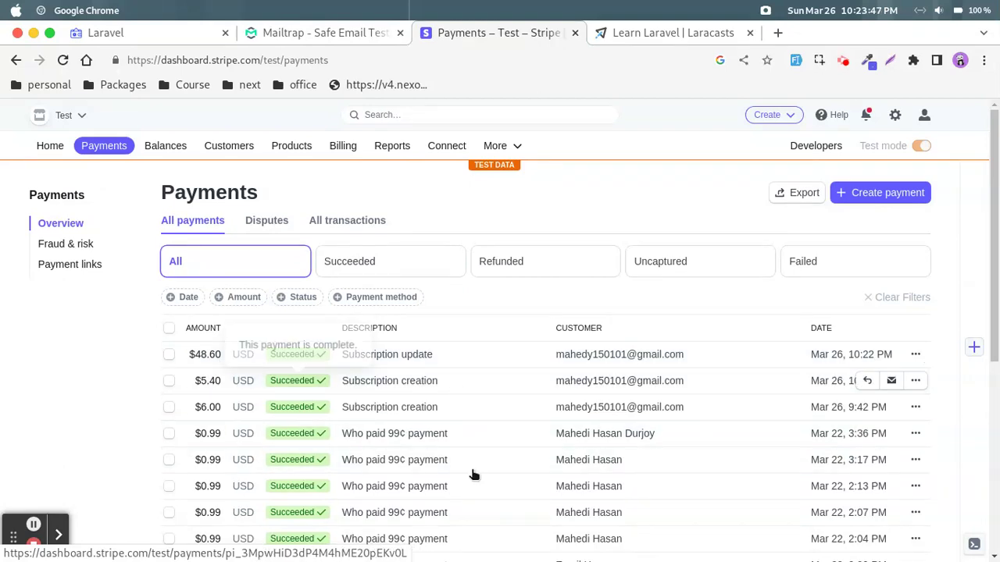
click(156, 28)
click(423, 211)
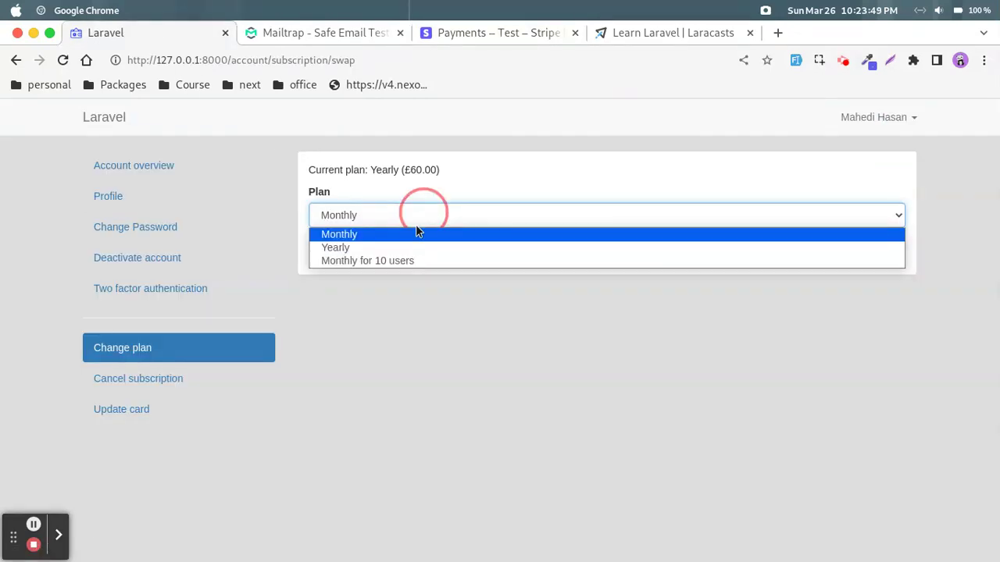
click(356, 235)
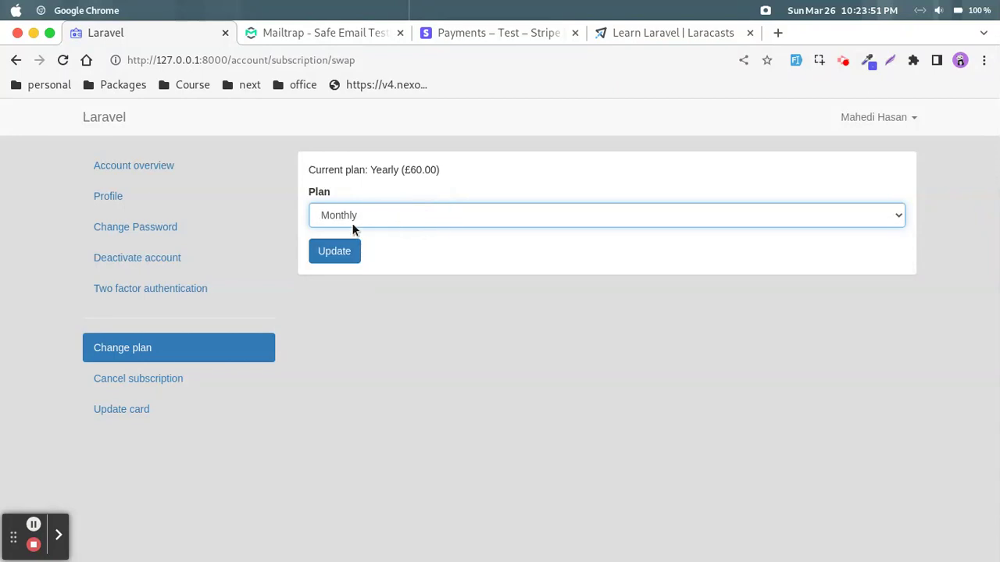
click(352, 254)
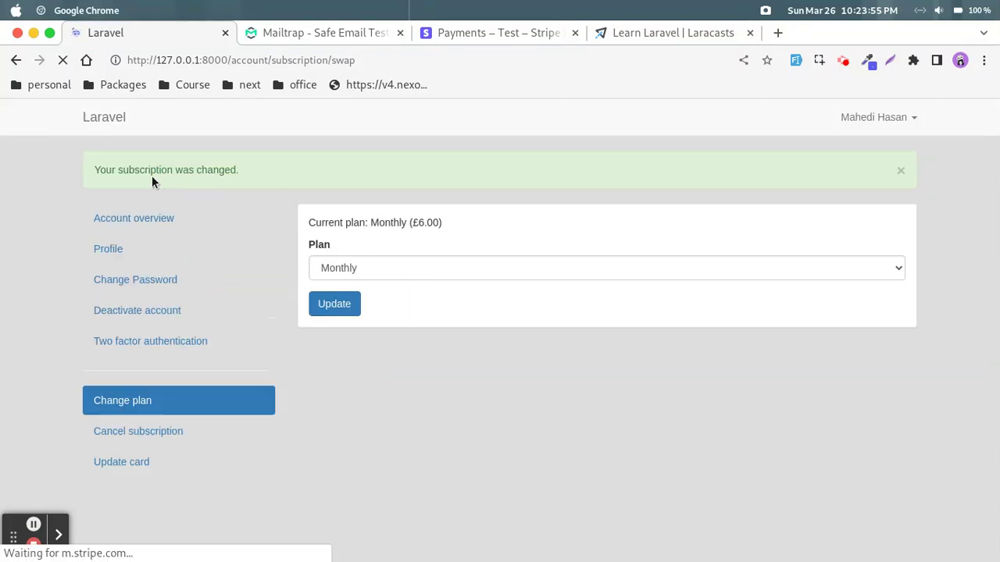
Check the change notice and the new Monthly (£6.00) plan, then return to Stripe payments
triple_click(123, 169)
drag(370, 224, 507, 238)
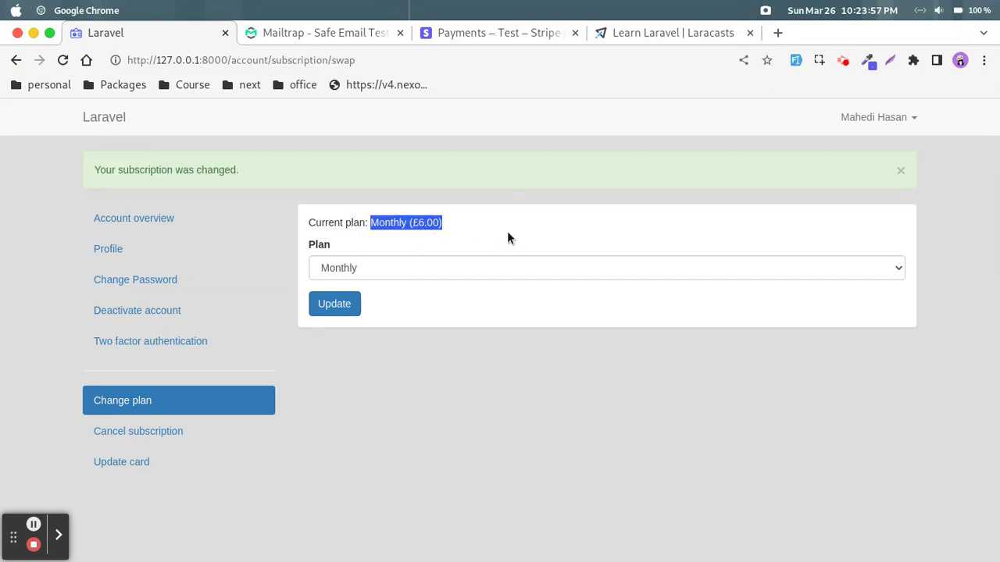
click(507, 231)
click(495, 31)
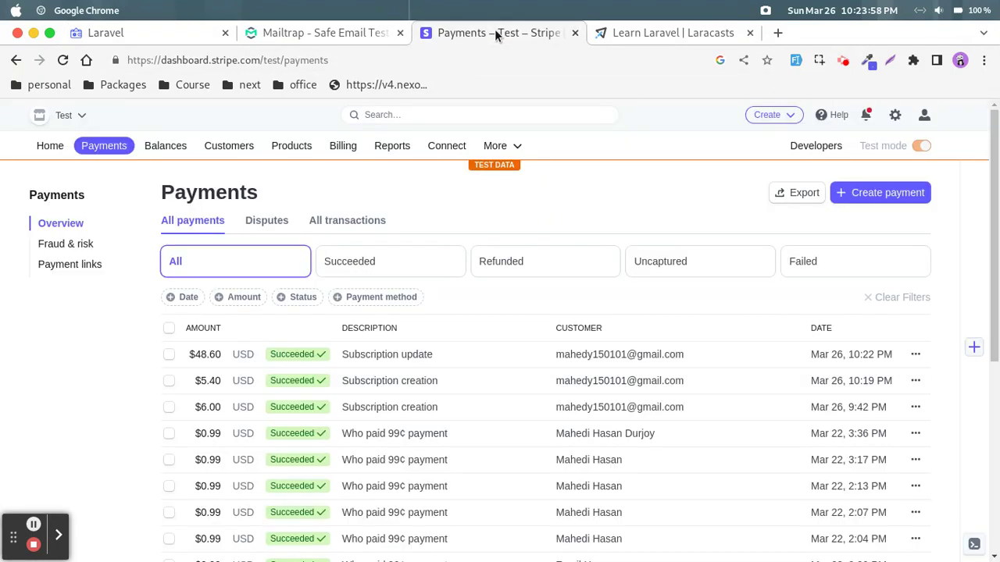
Reload Stripe's payments list twice to look for a new charge
click(63, 60)
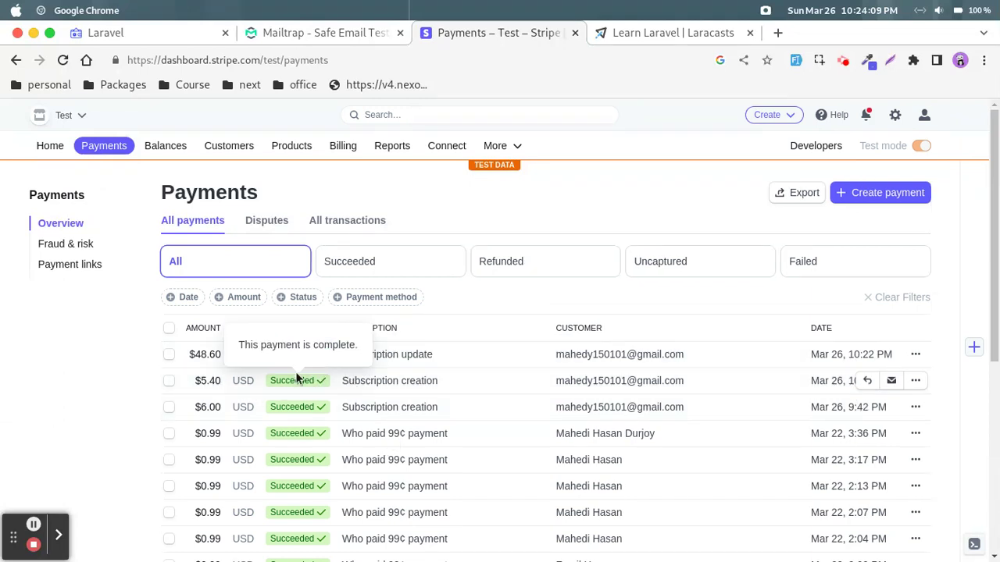
click(63, 62)
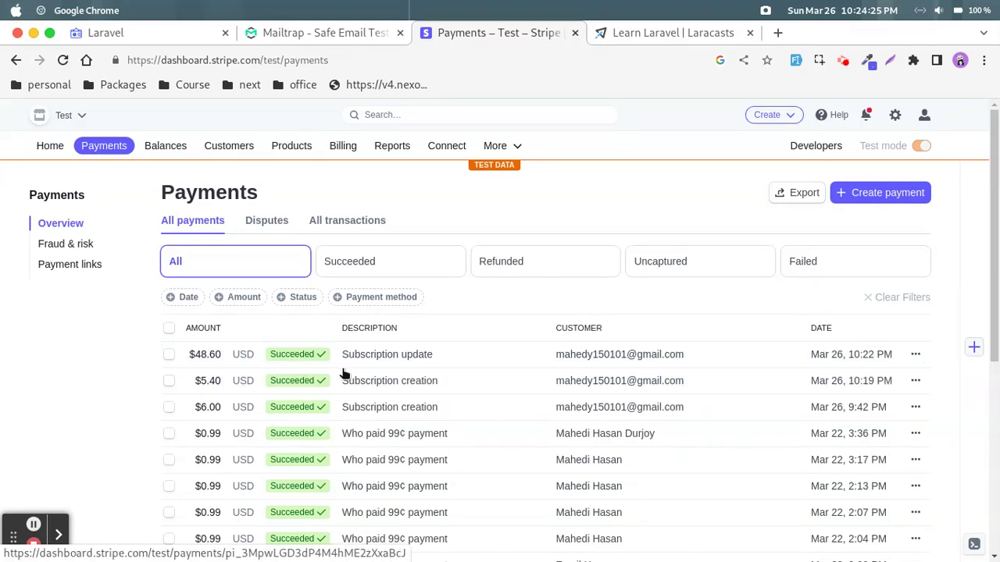
click(157, 32)
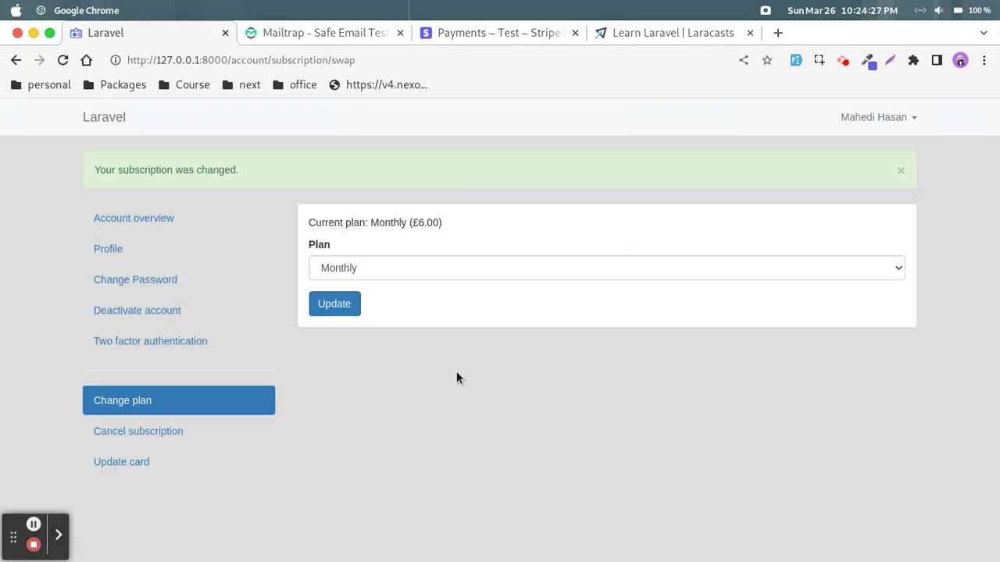
Cancel the subscription and check the 'has been cancelled' notice
click(144, 432)
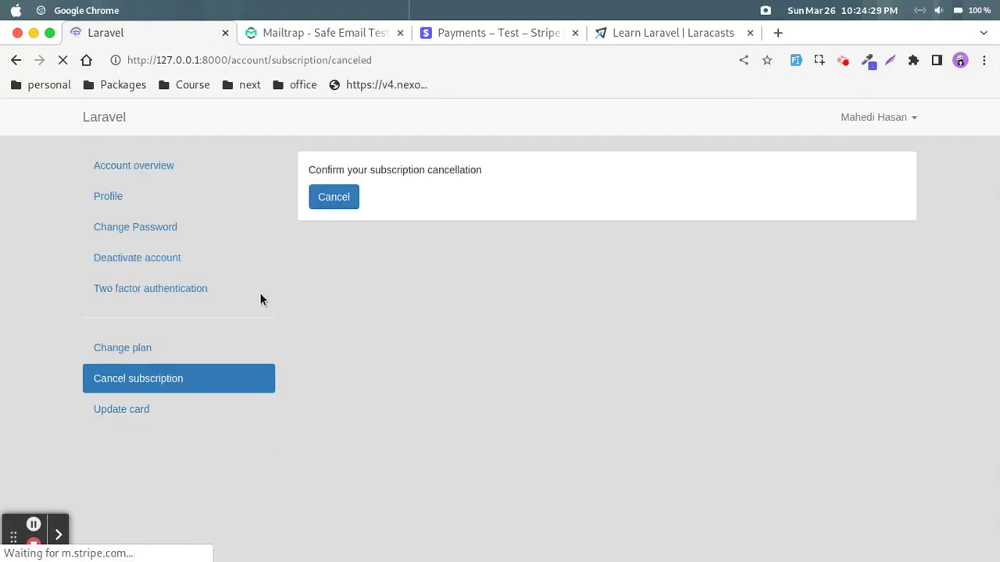
click(336, 198)
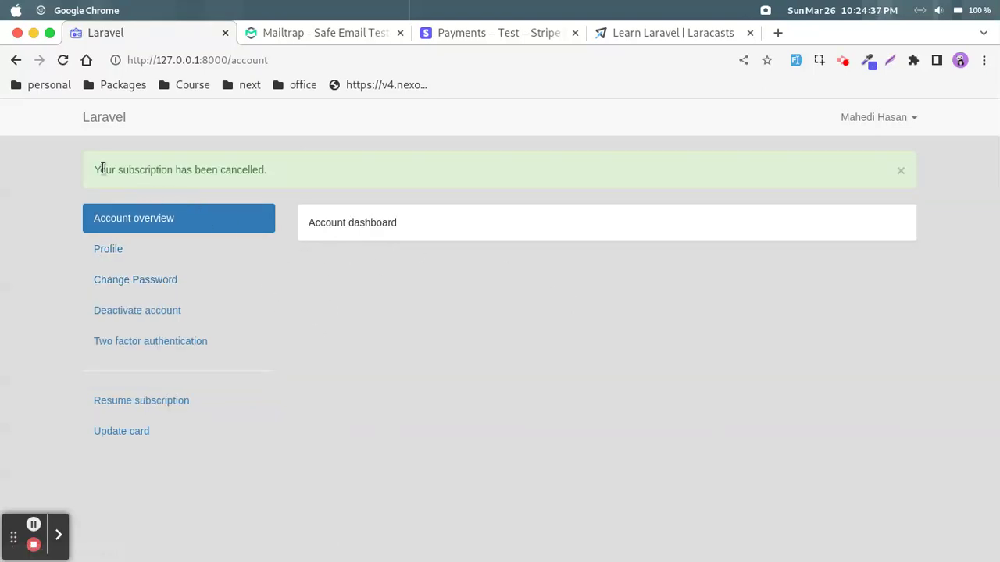
drag(102, 169, 295, 170)
click(281, 178)
drag(195, 169, 313, 172)
click(367, 225)
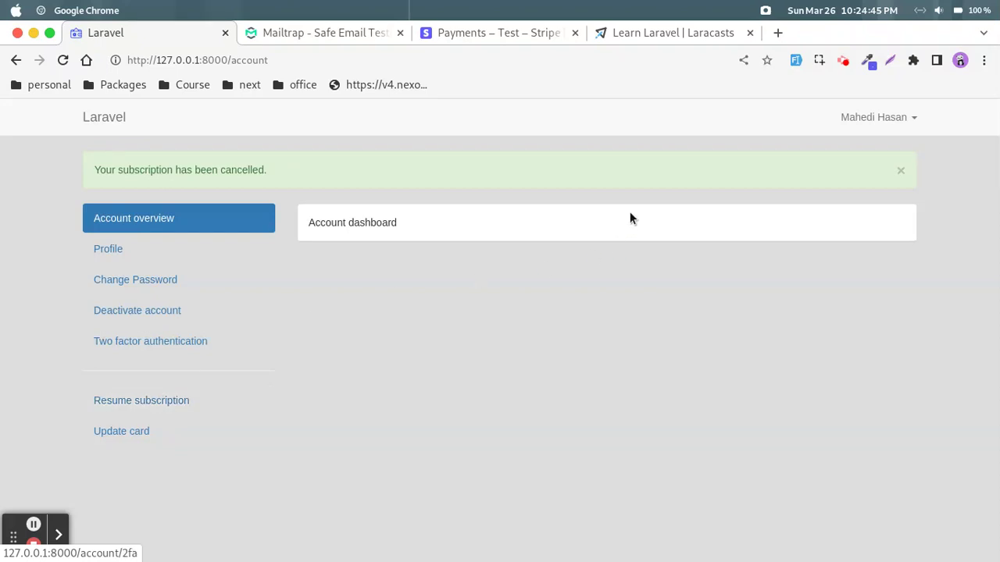
click(162, 406)
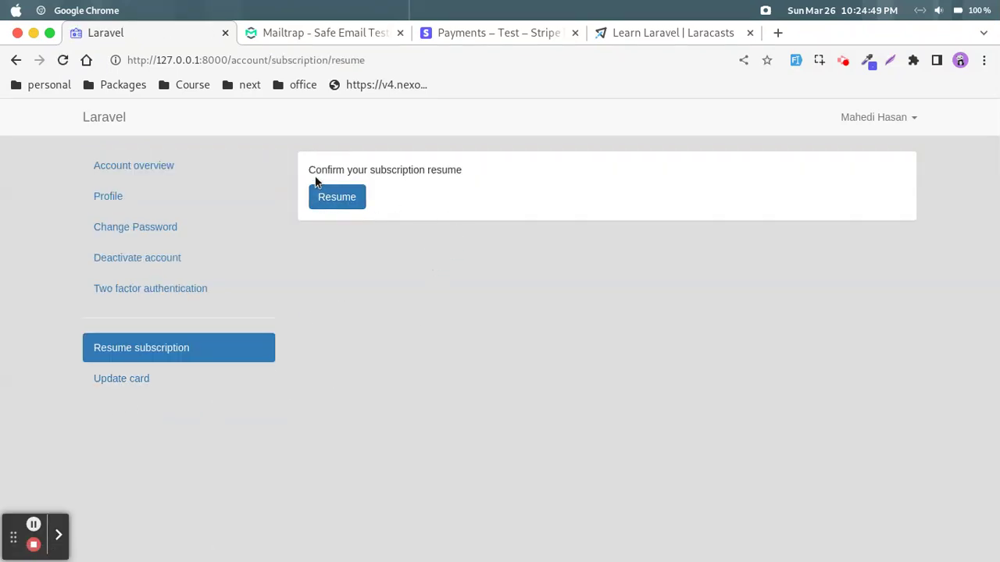
Resume the subscription and check the 'Your subscription has been resumed.' message
drag(309, 170, 529, 170)
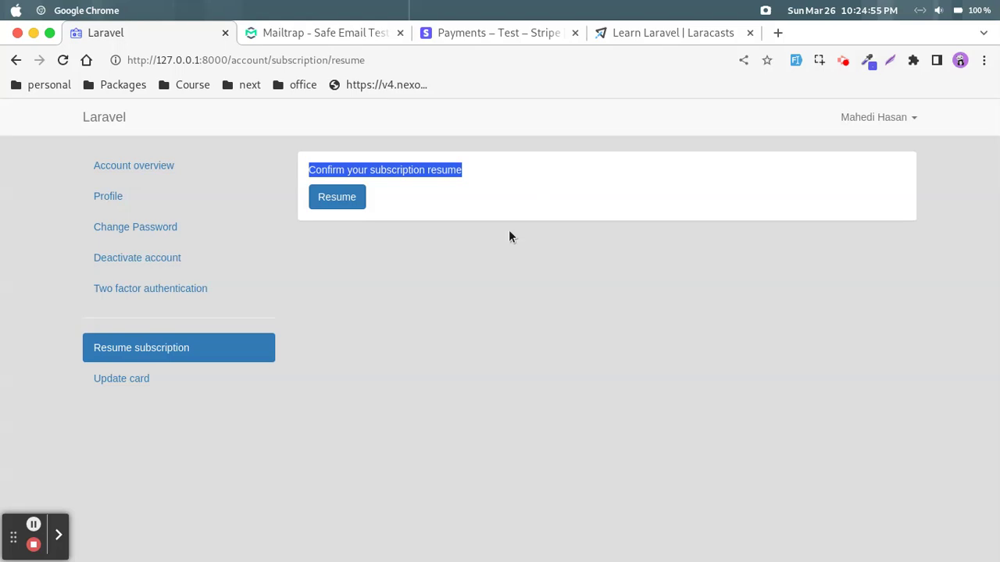
click(109, 382)
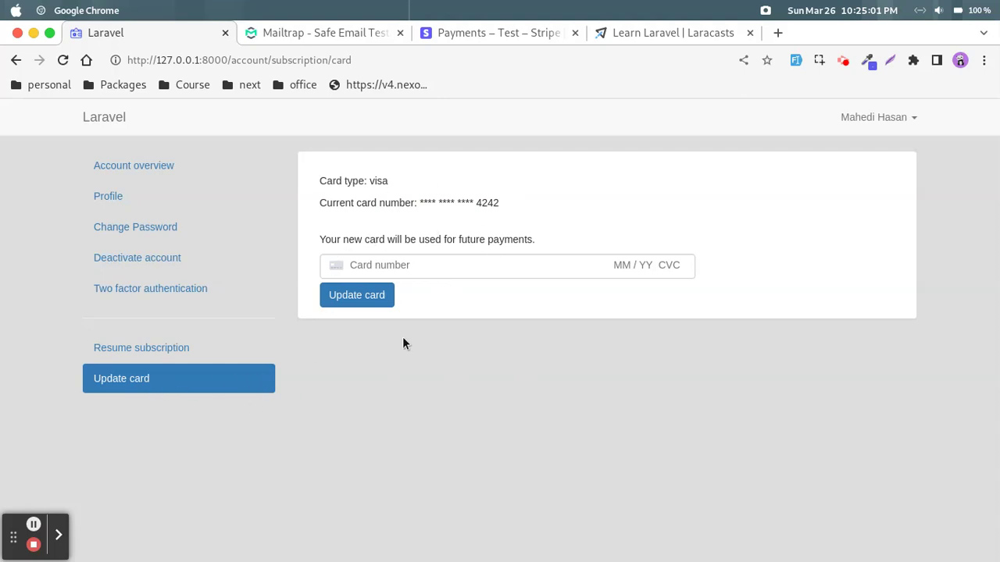
click(199, 347)
click(336, 206)
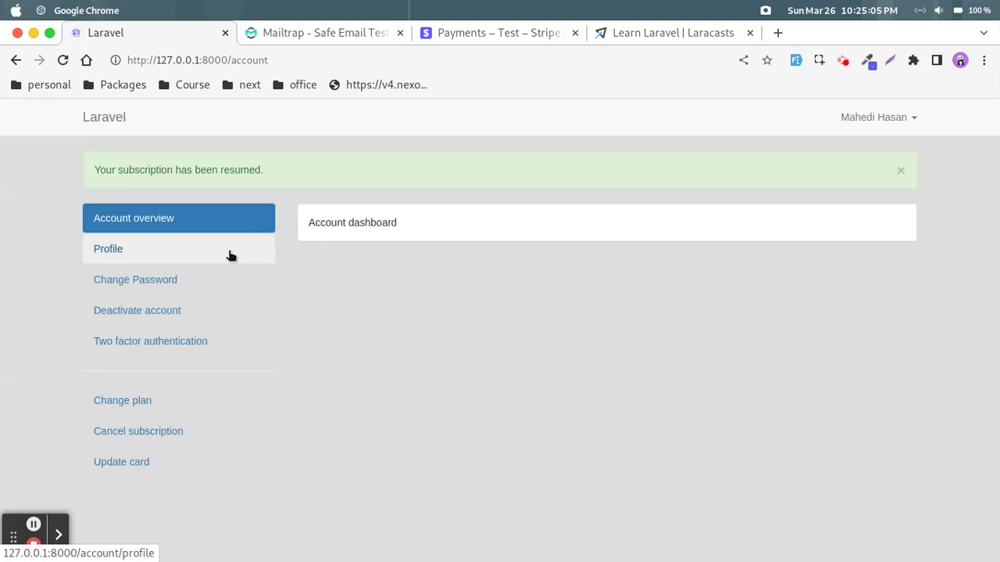
click(319, 165)
drag(284, 180, 83, 172)
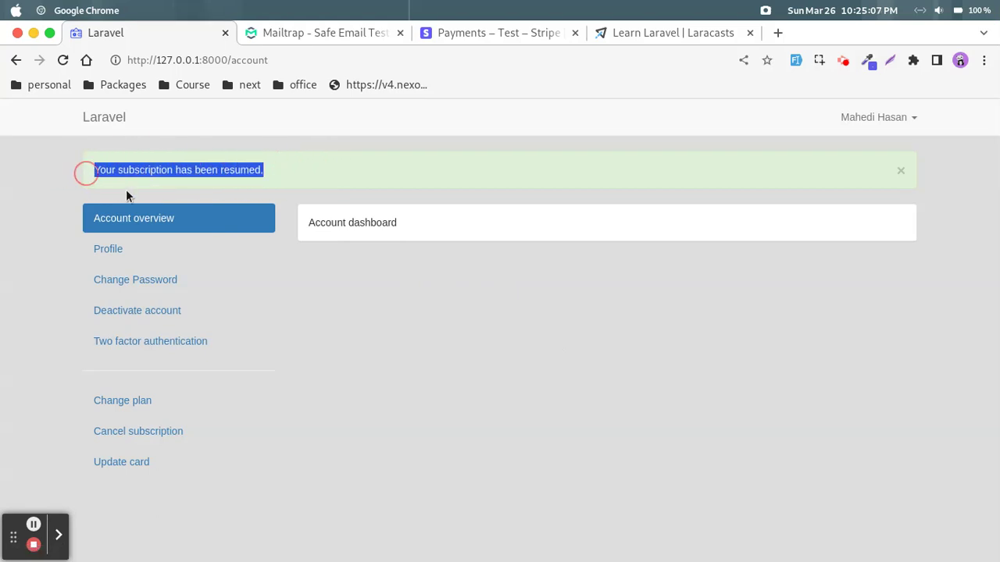
click(126, 189)
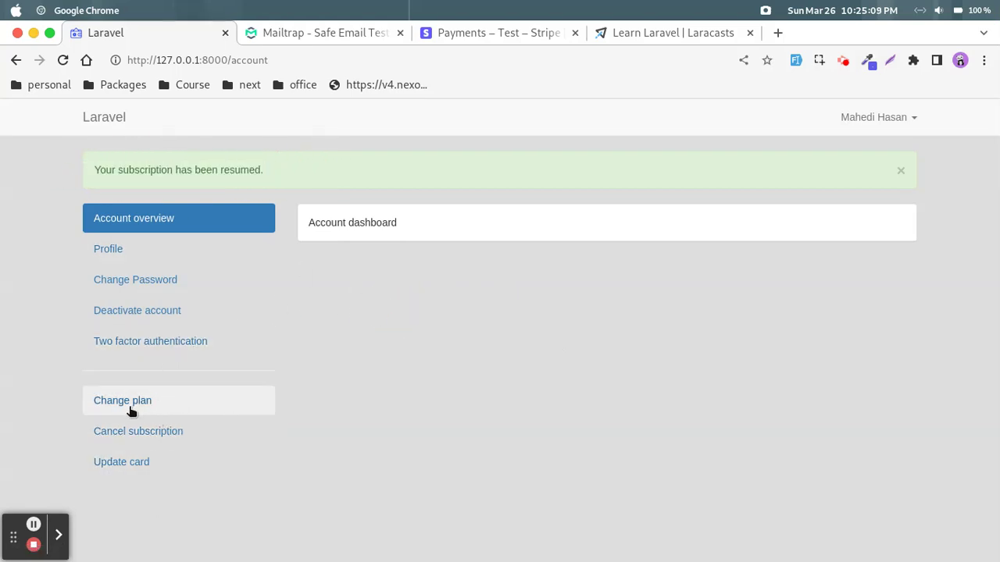
Check the Cancel and Change plan pages, then reload Stripe's payments list
click(161, 439)
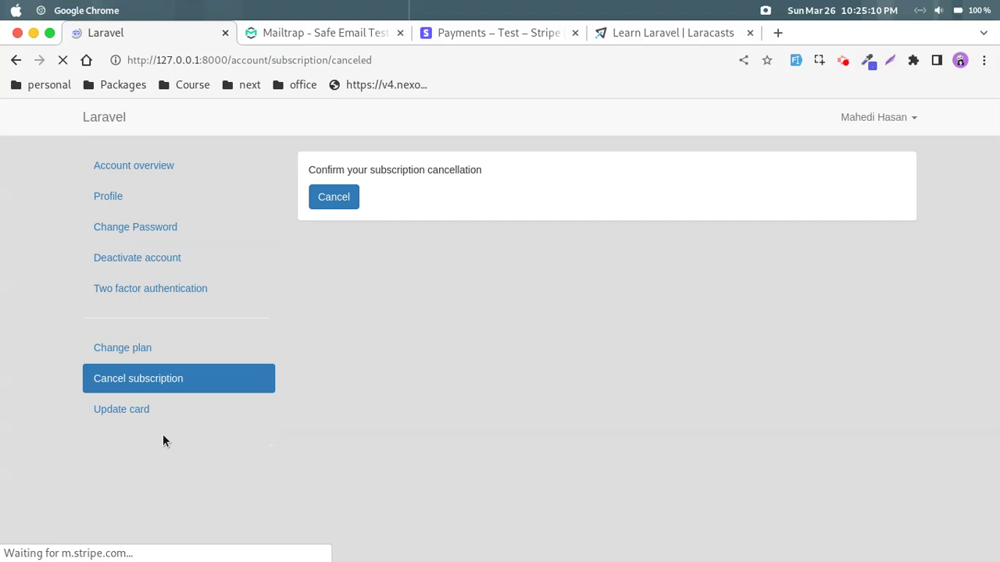
click(156, 357)
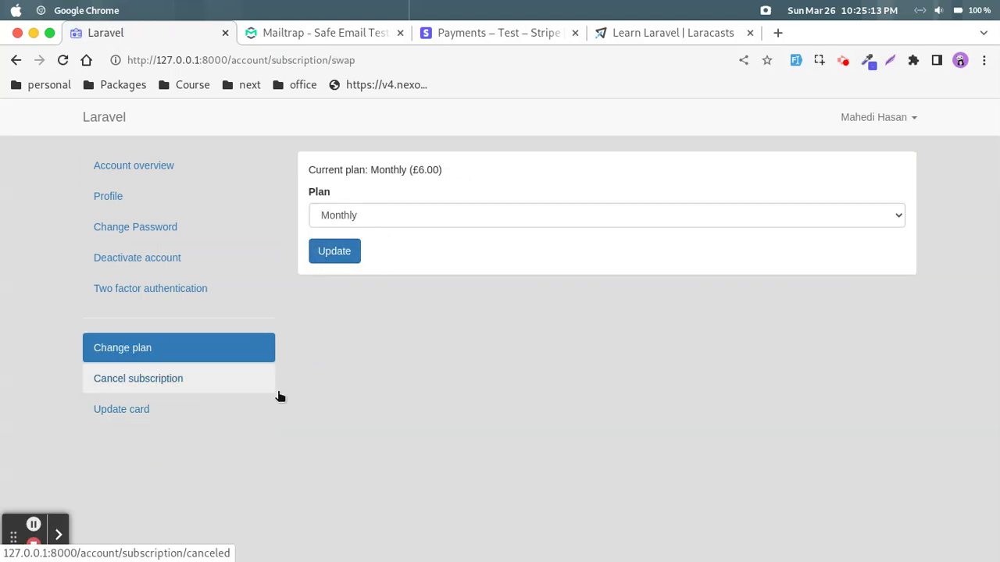
click(441, 36)
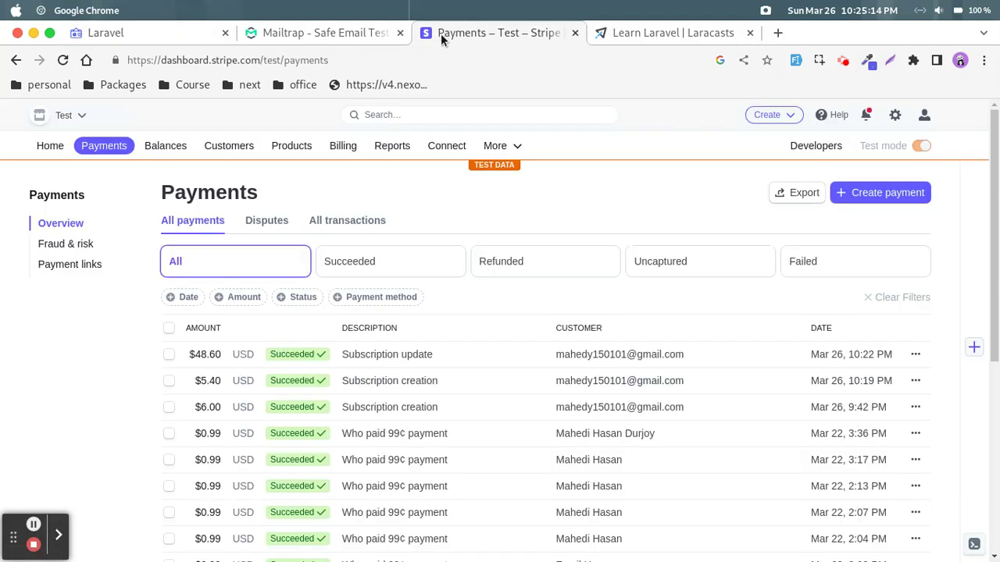
click(74, 66)
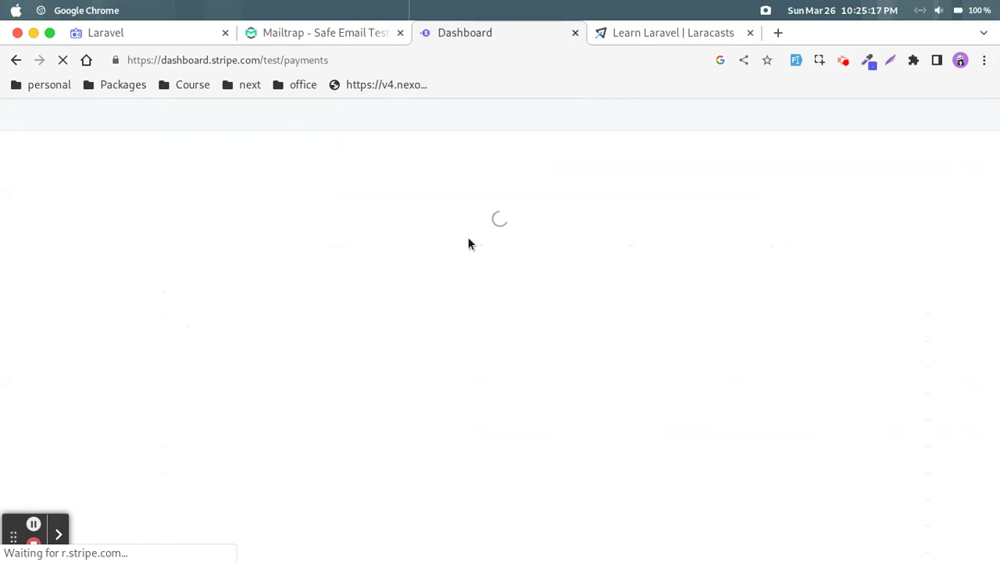
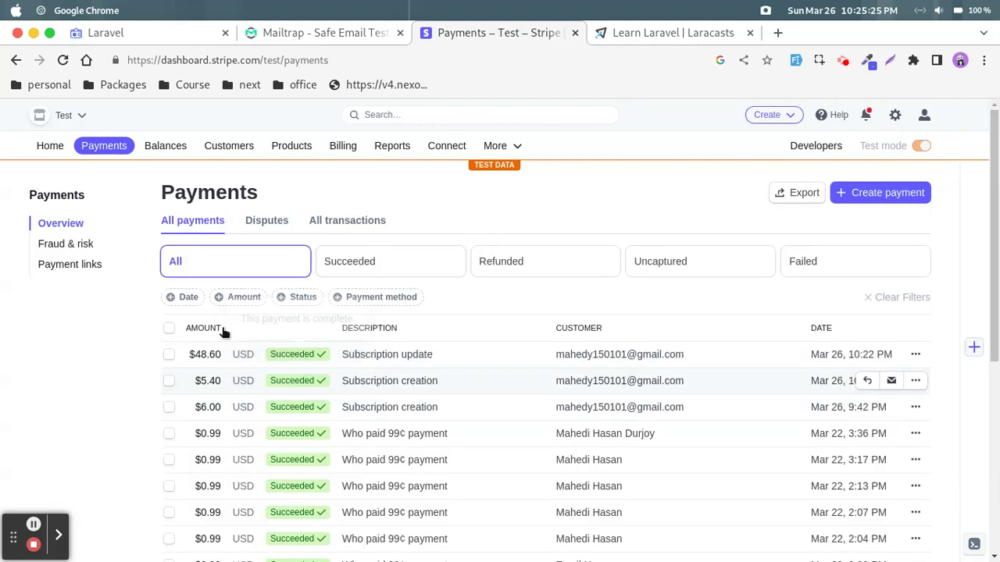
Switch to the Laravel tab and open Update card, showing the saved Visa ending 4242
click(160, 34)
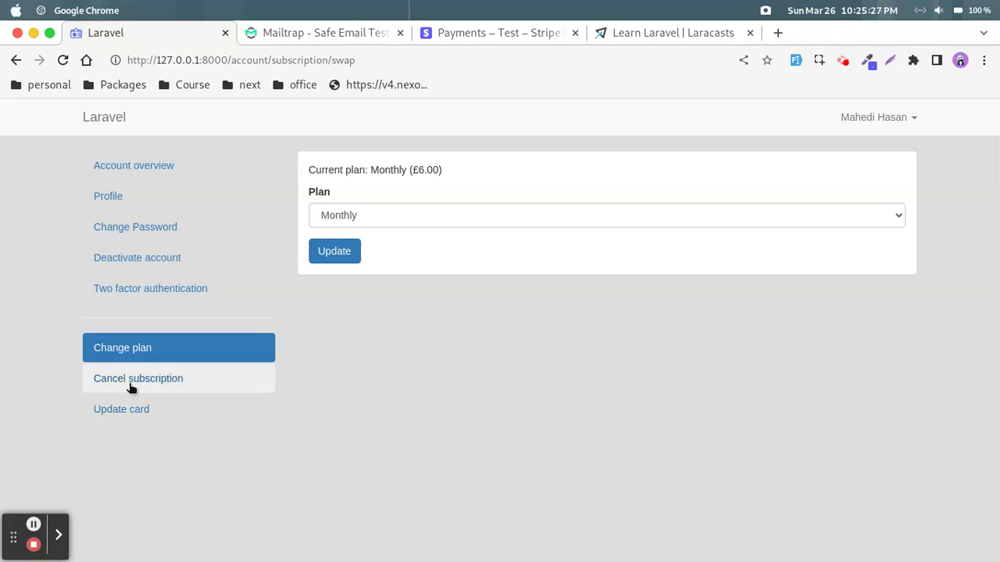
click(137, 417)
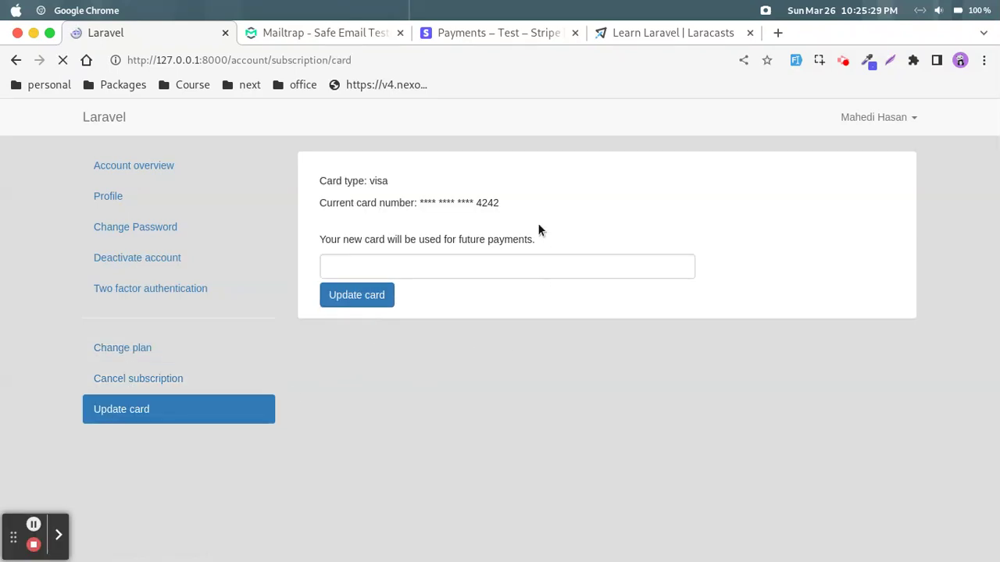
drag(506, 207, 435, 216)
click(466, 213)
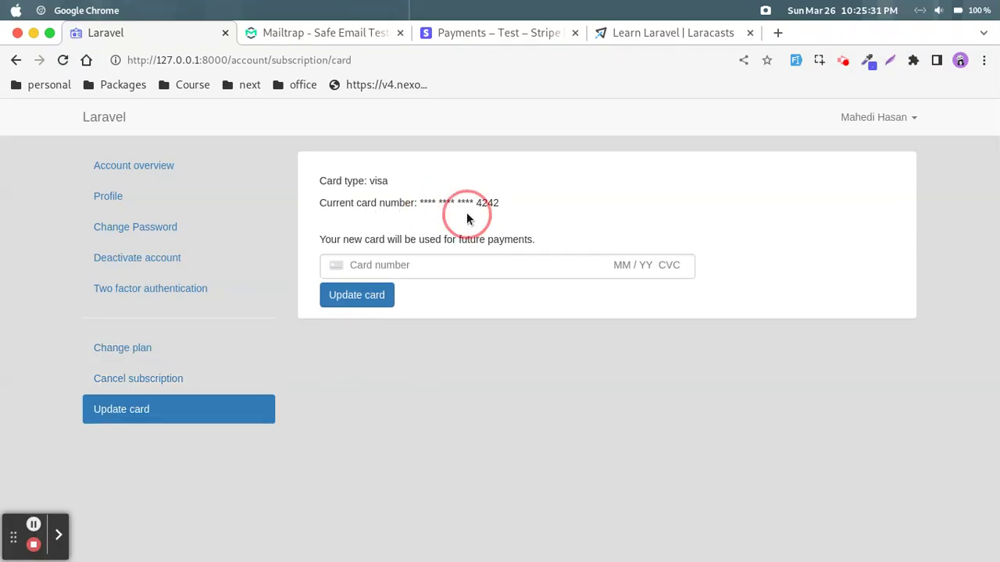
Copy the Mastercard test card number from line 1 of the Sublime Text notes, then return to Chrome
mouse_move(406, 550)
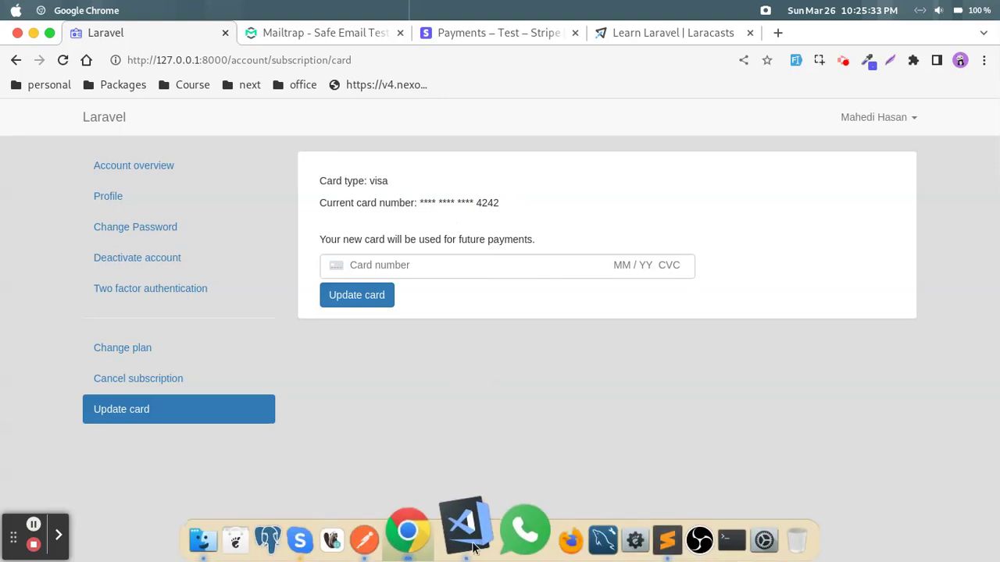
click(630, 525)
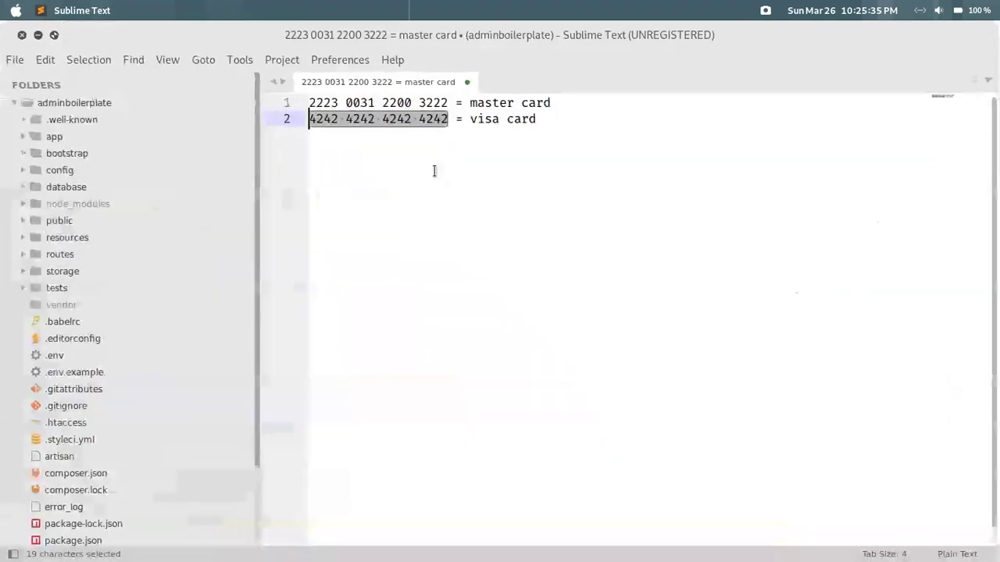
click(536, 120)
drag(452, 120, 308, 125)
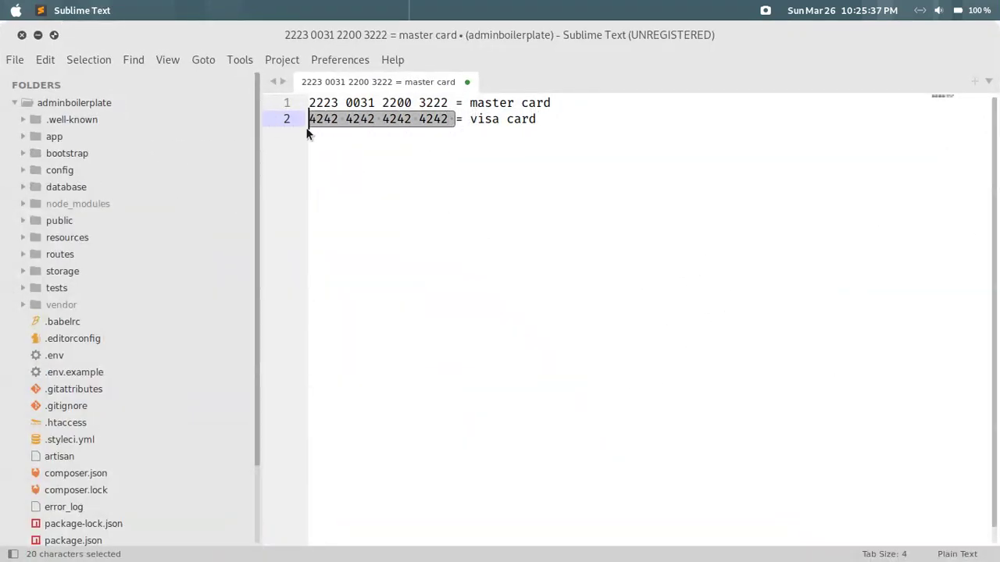
click(452, 103)
drag(452, 102, 238, 102)
key(ctrl+c)
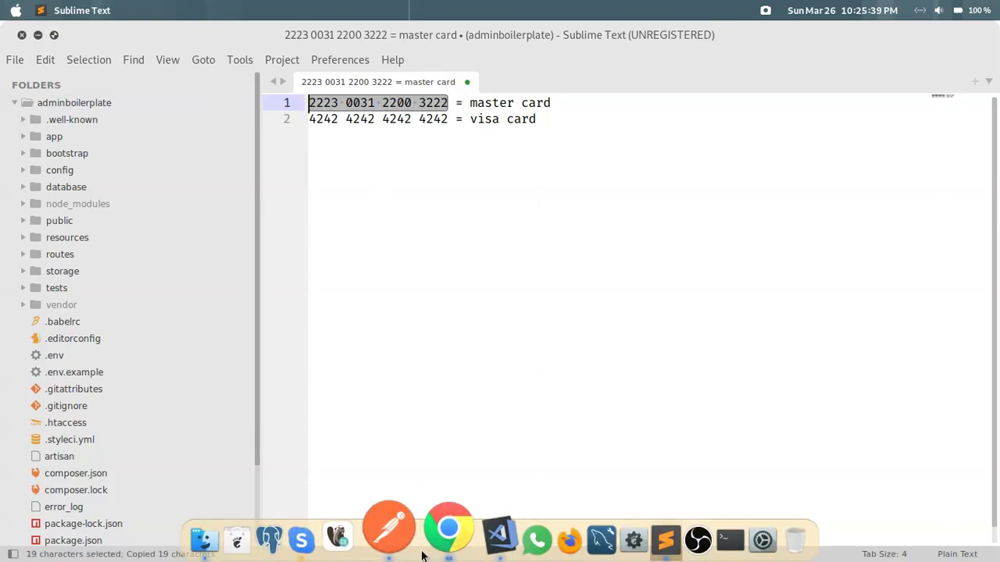
click(424, 529)
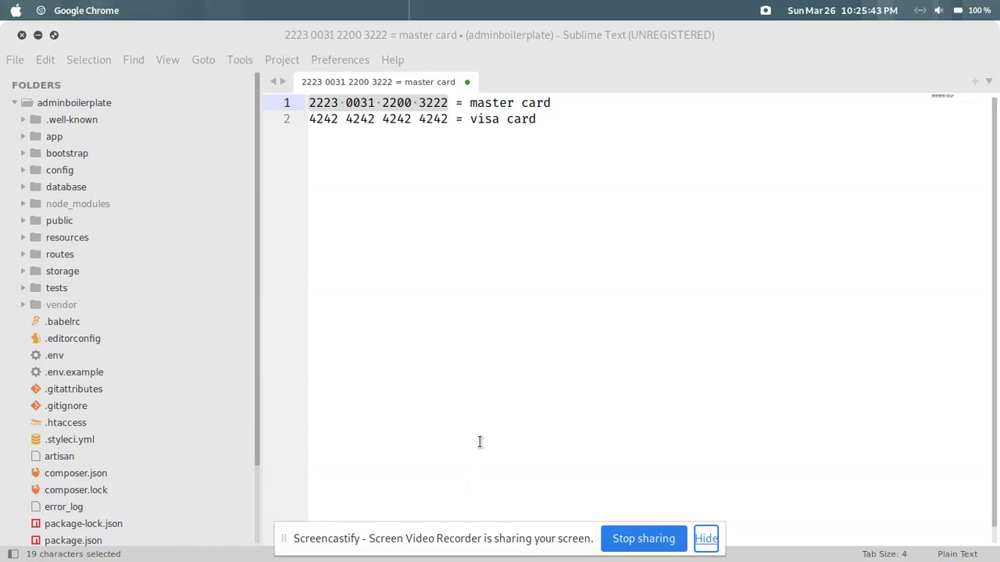
key(alt+Tab)
key(alt+Tab)
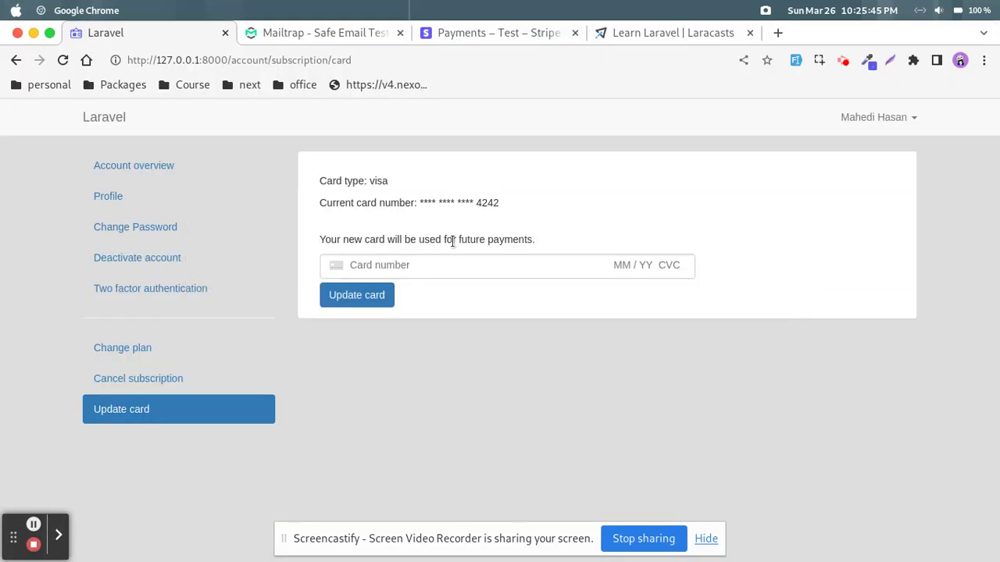
Enter the Mastercard number with expiry 01/24, CVC 123, ZIP 12345 and submit the card update
drag(364, 181, 396, 184)
click(392, 196)
click(468, 266)
key(ctrl+v)
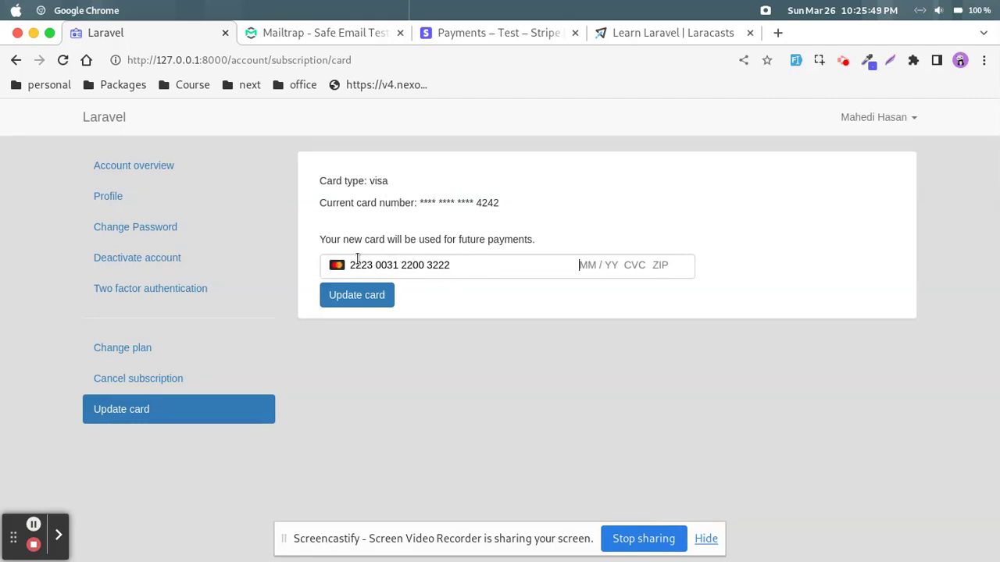
click(500, 266)
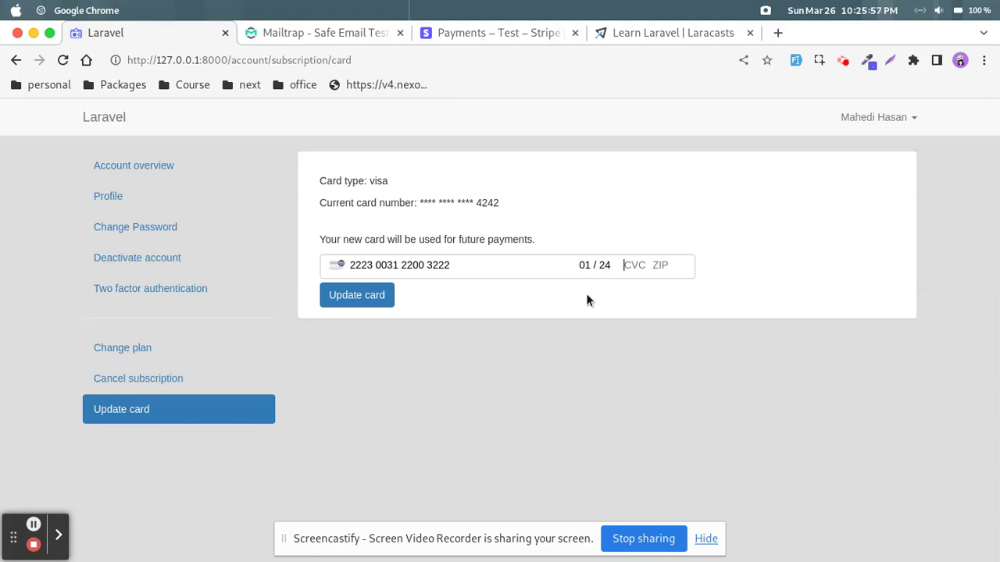
text(123 12)
text(345)
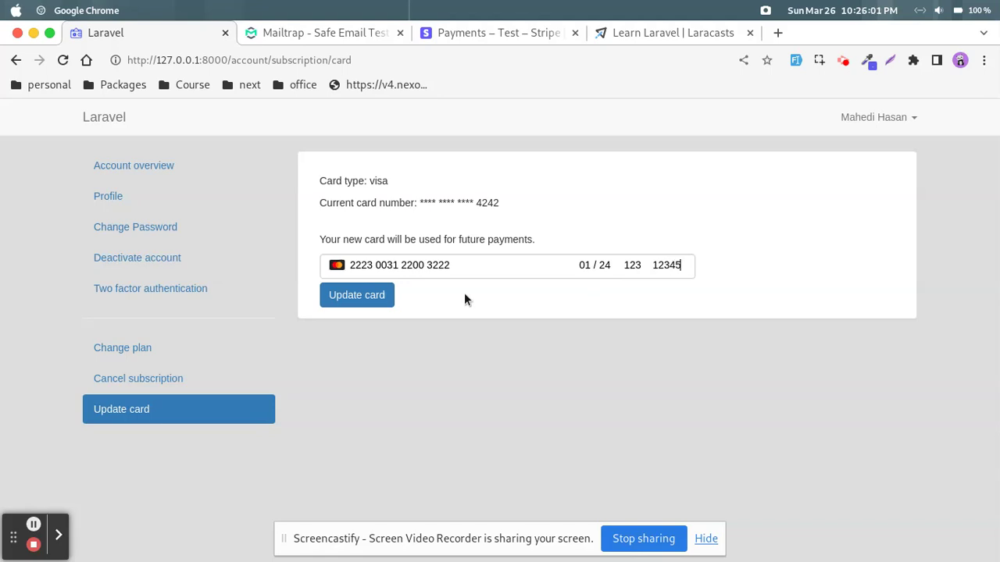
click(360, 297)
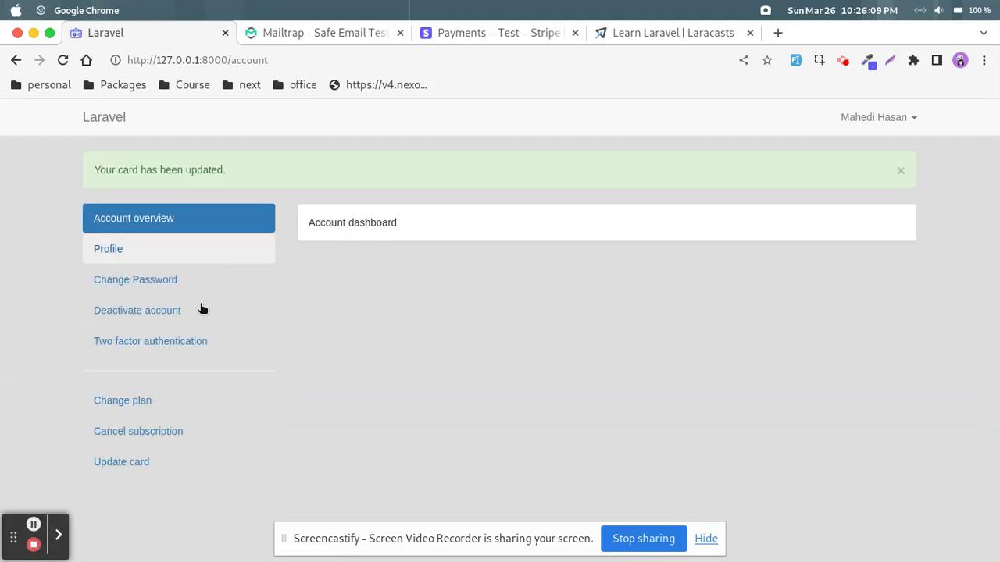
Review the card-updated message and reopen Update card to see the Mastercard type
drag(93, 168, 232, 170)
click(353, 340)
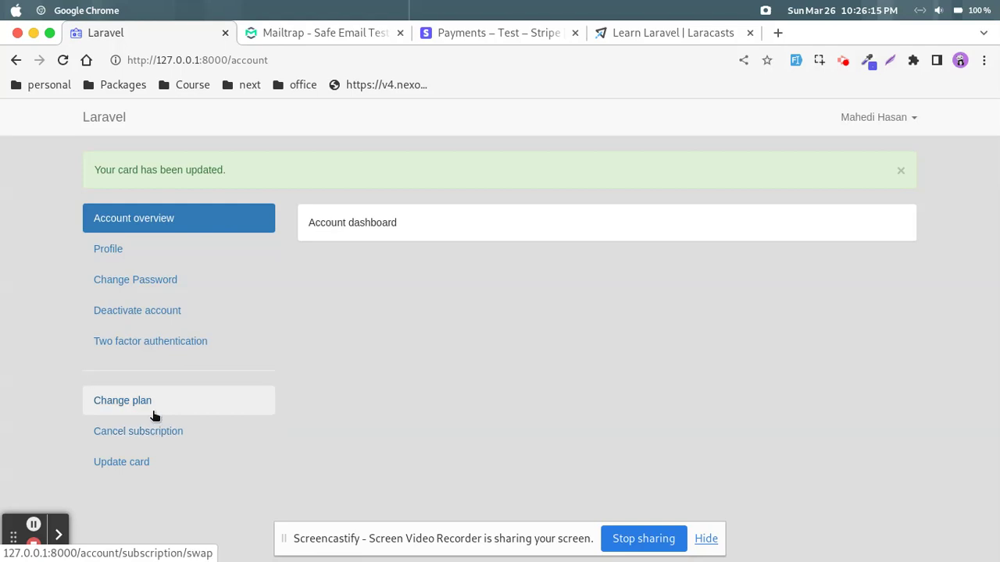
click(146, 463)
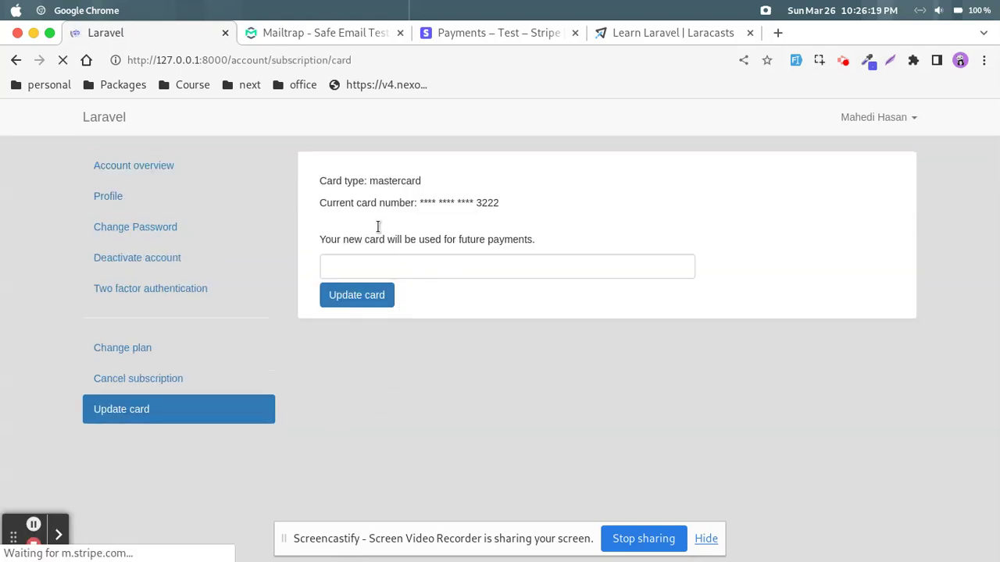
drag(332, 182, 495, 179)
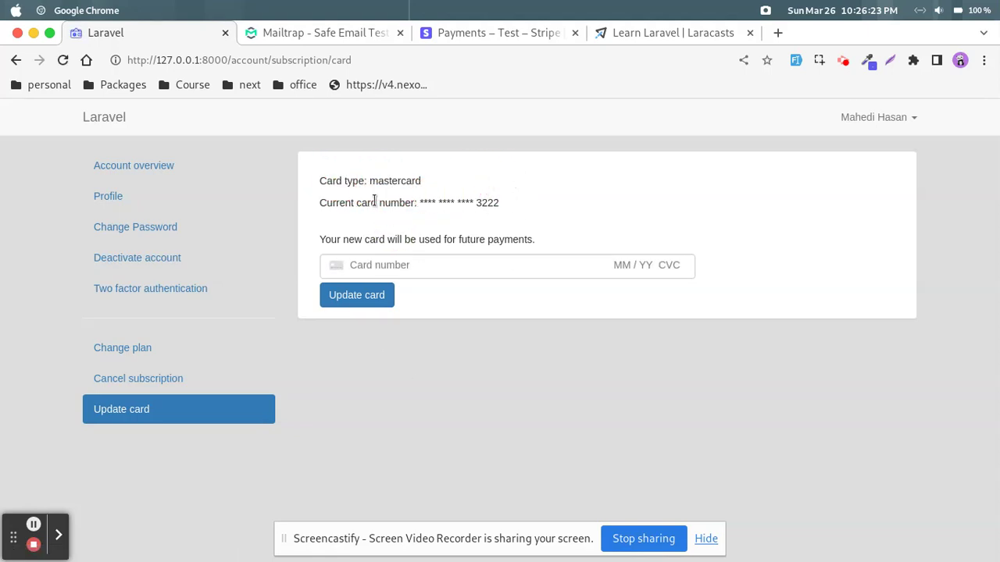
click(319, 206)
click(446, 205)
click(488, 201)
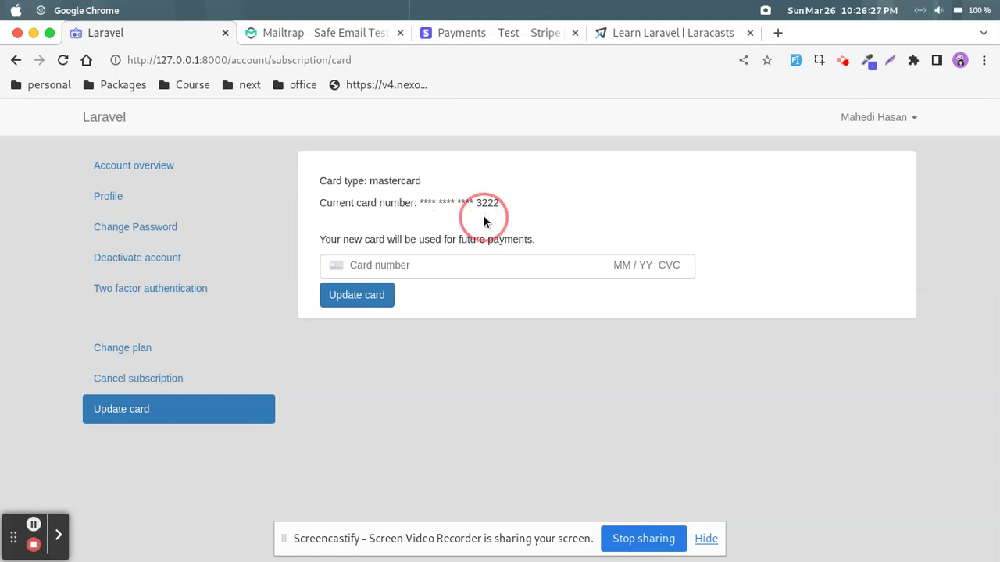
drag(476, 203, 536, 212)
click(536, 212)
drag(319, 181, 531, 212)
click(442, 266)
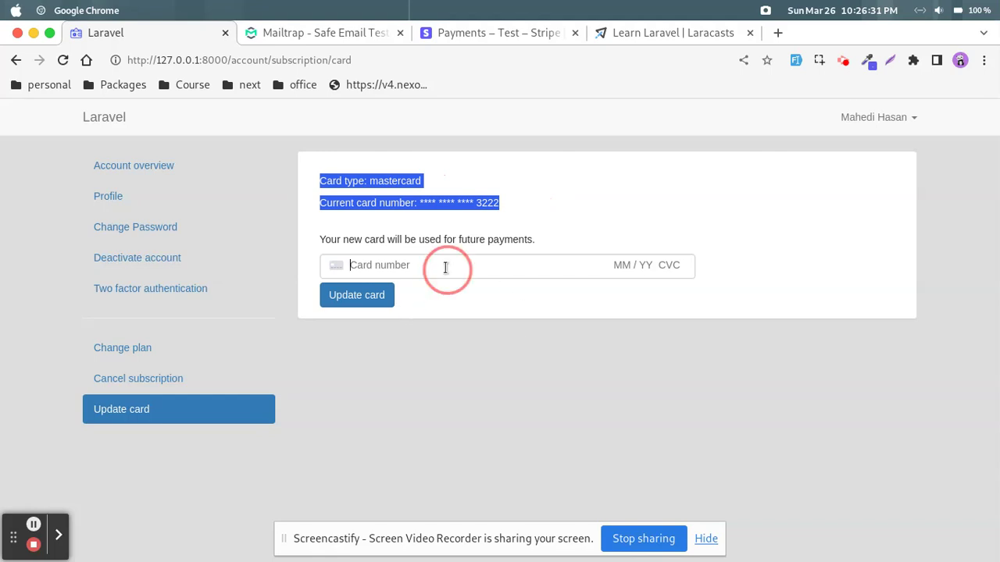
click(707, 541)
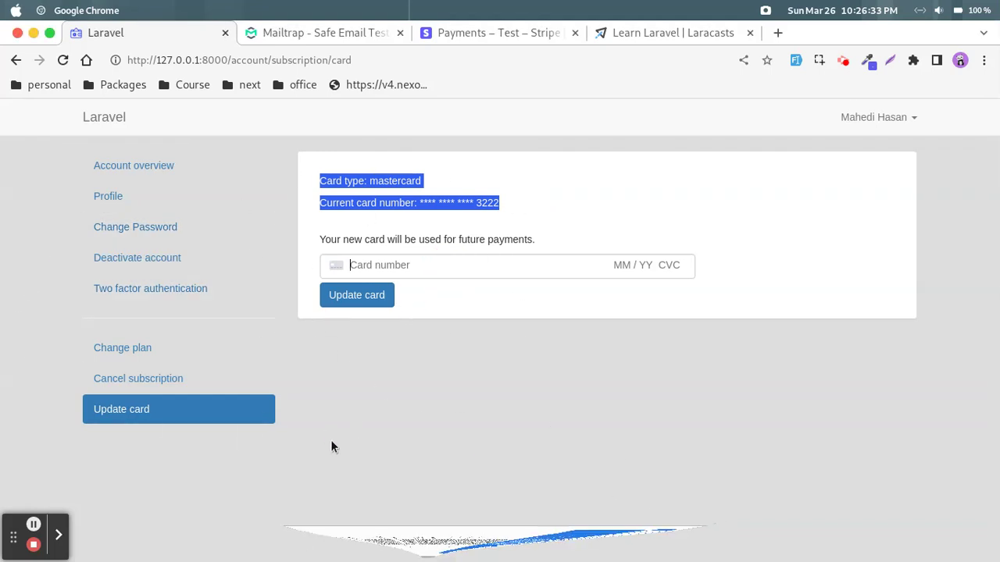
click(414, 368)
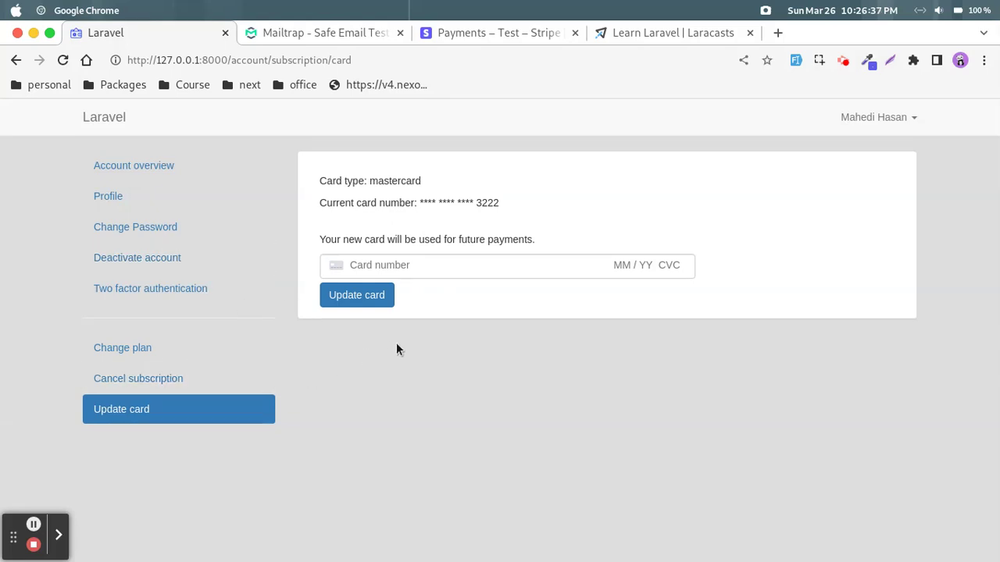
click(179, 353)
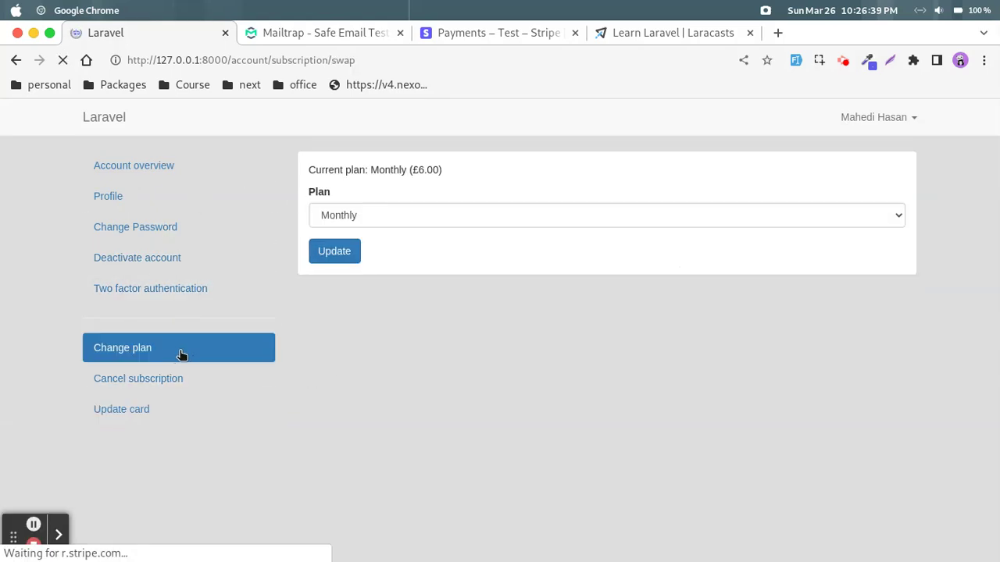
Cancel the subscription and confirm the cancellation
click(379, 216)
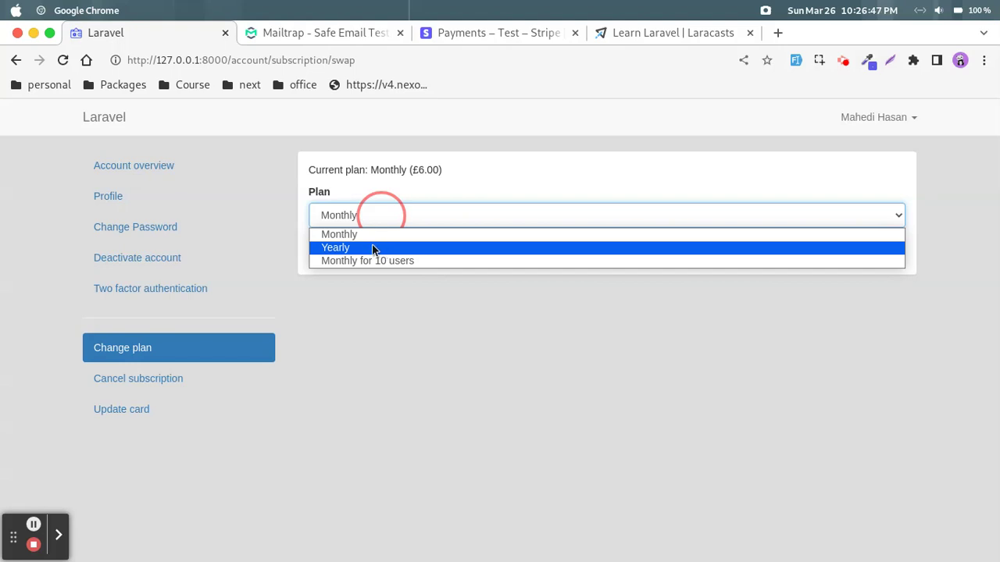
click(117, 380)
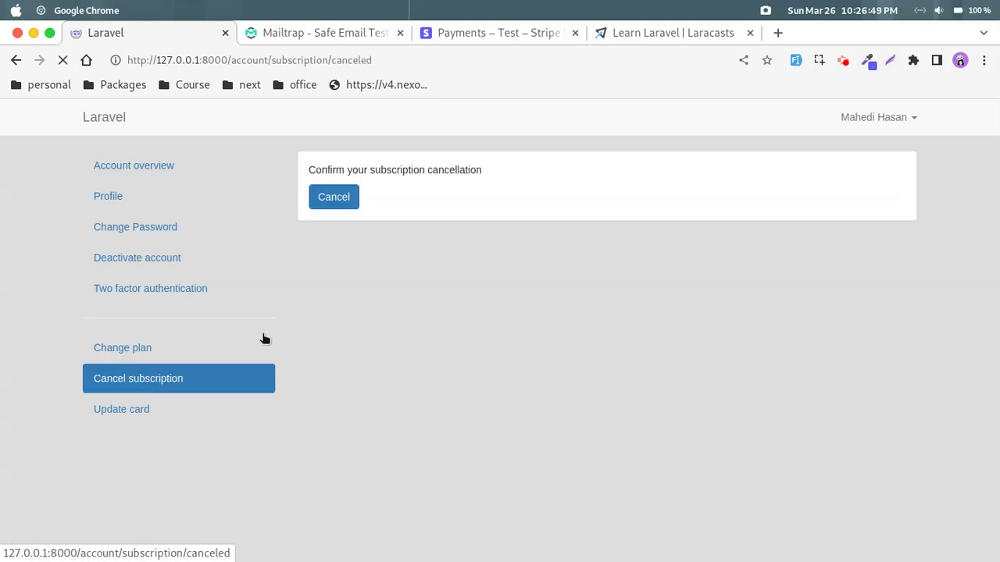
click(336, 210)
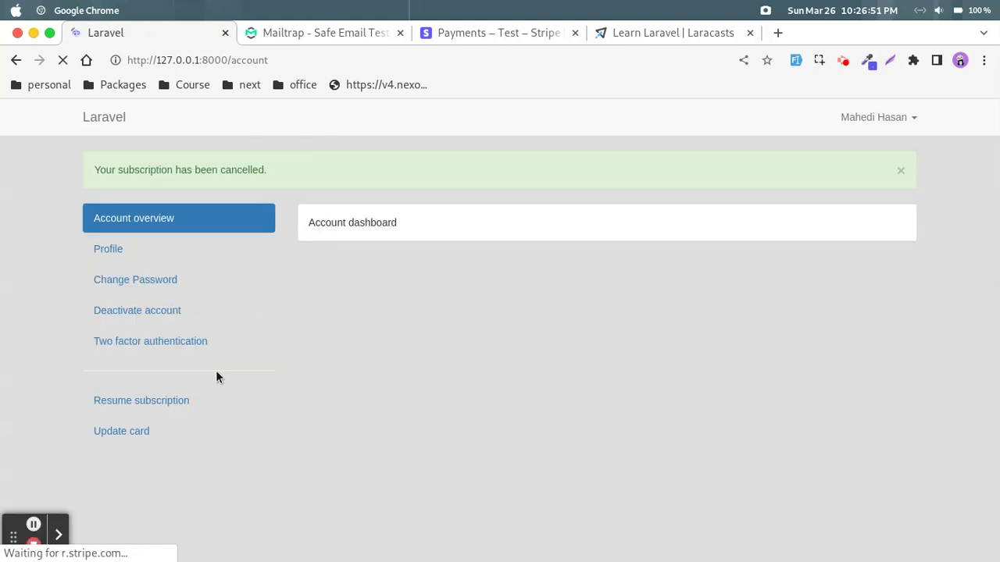
Resume the subscription and return to the plan page showing Monthly (£6.00)
click(141, 402)
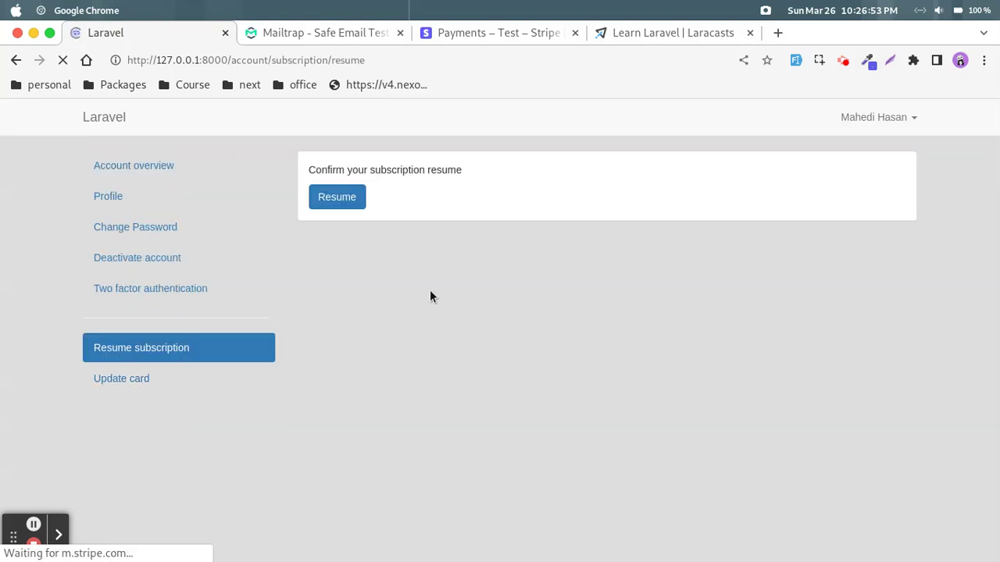
click(334, 197)
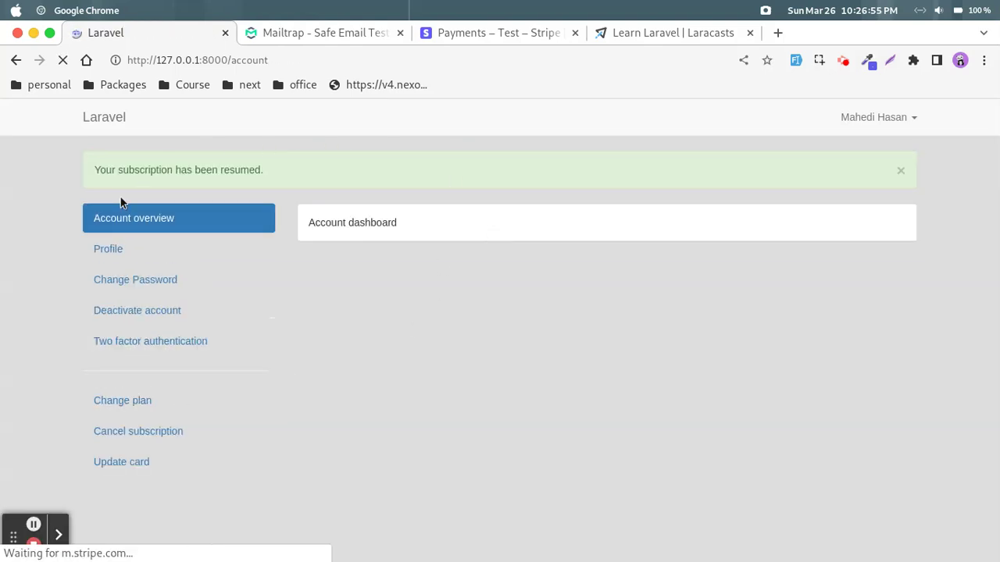
click(145, 403)
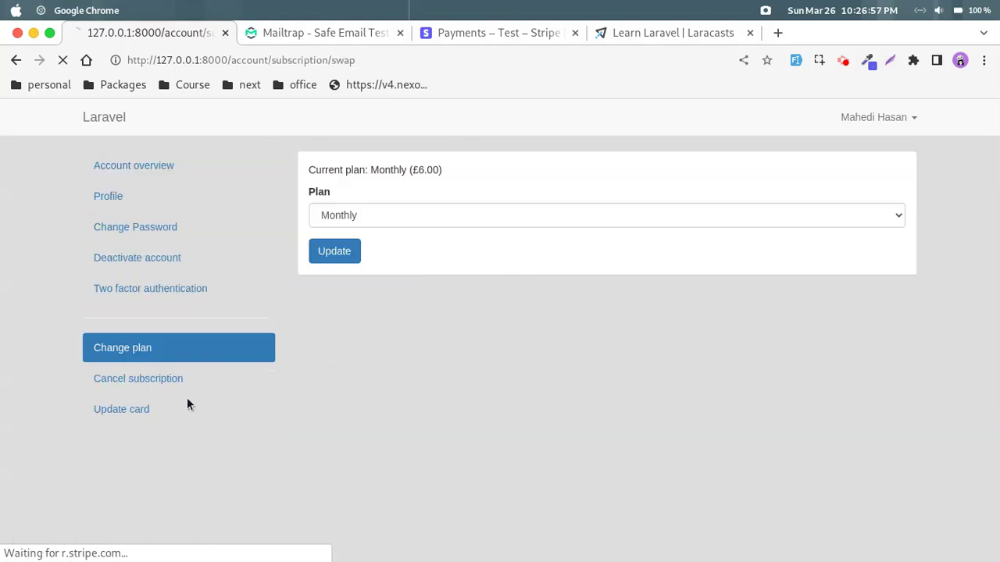
Switch the subscription plan to Monthly for 10 users
click(476, 213)
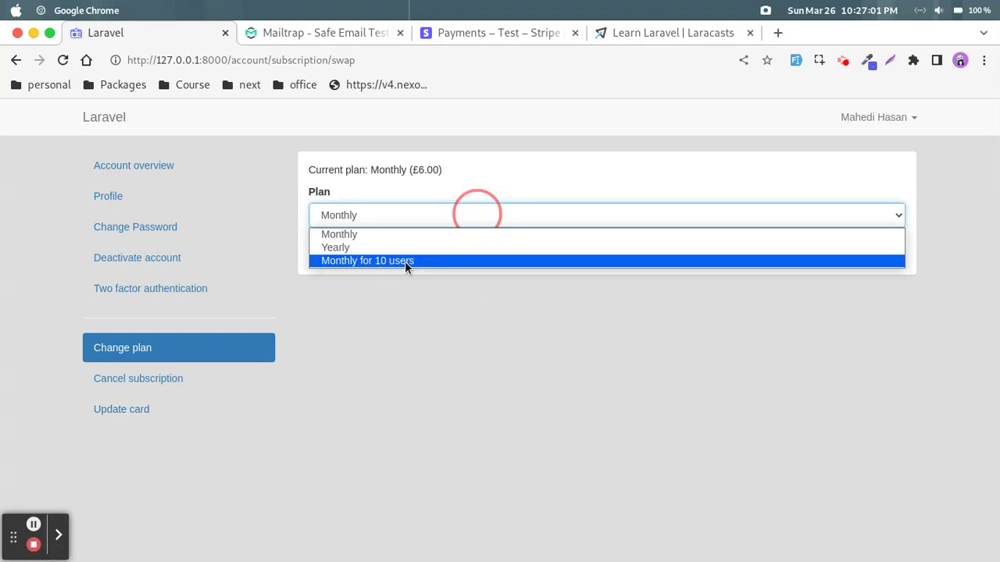
click(406, 260)
click(340, 253)
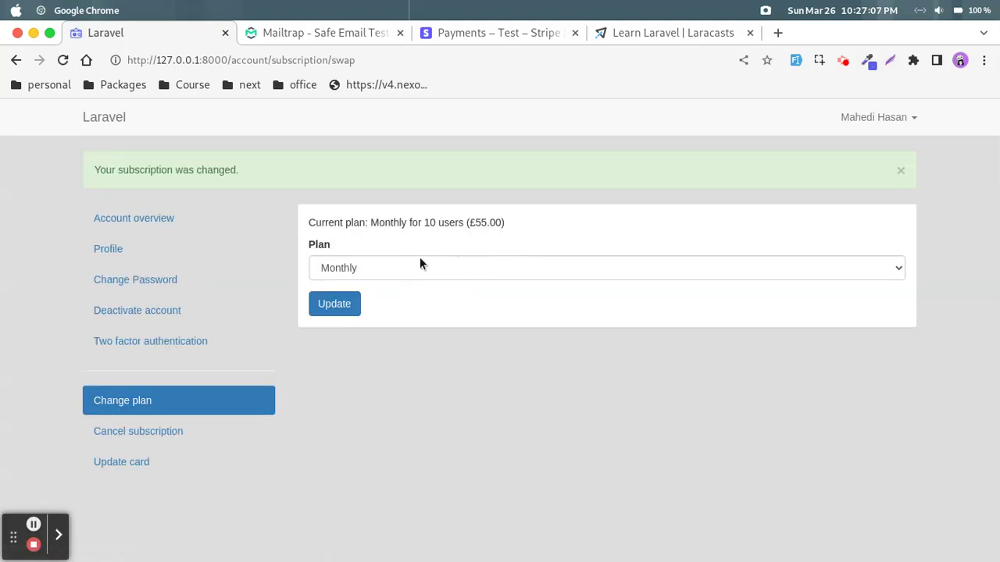
Check the current plan reads Monthly for 10 users (£55.00) and reload the plan page
drag(374, 224, 507, 260)
click(477, 264)
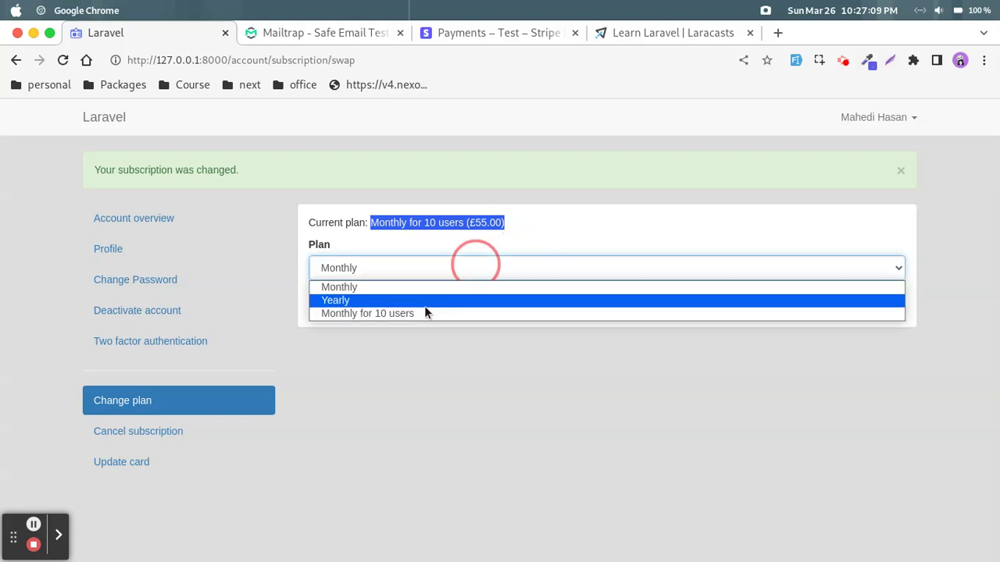
click(361, 313)
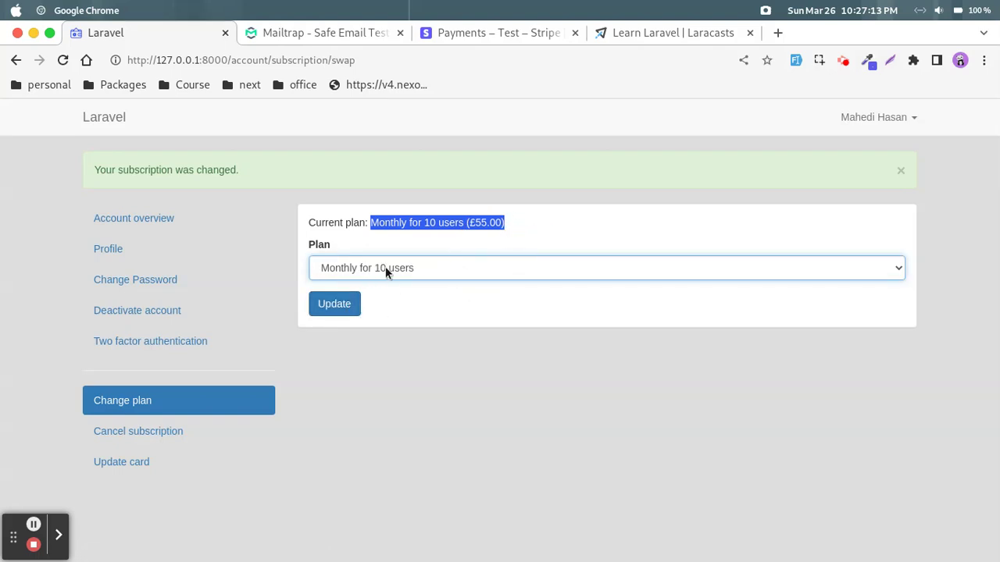
click(402, 226)
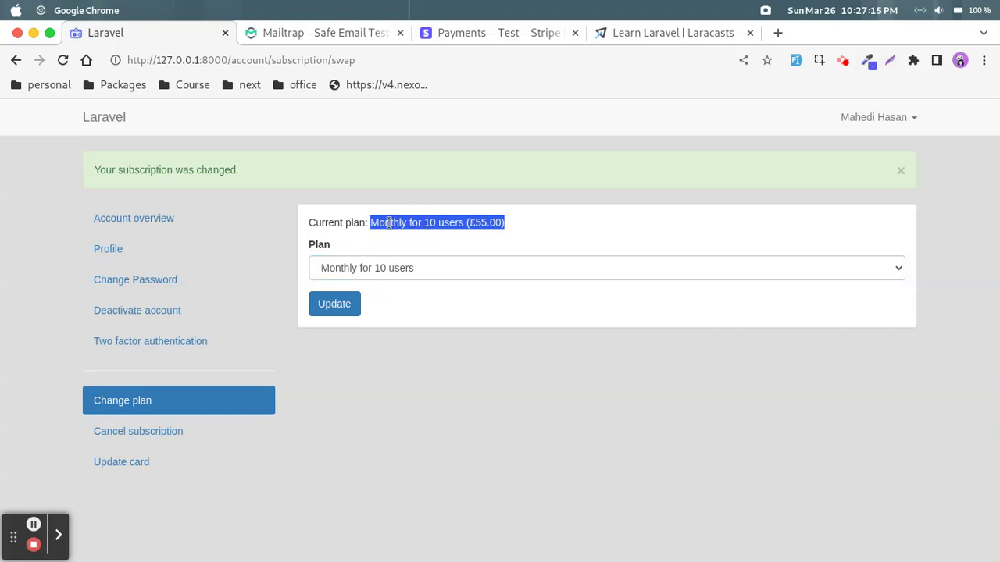
drag(366, 219, 530, 227)
click(422, 241)
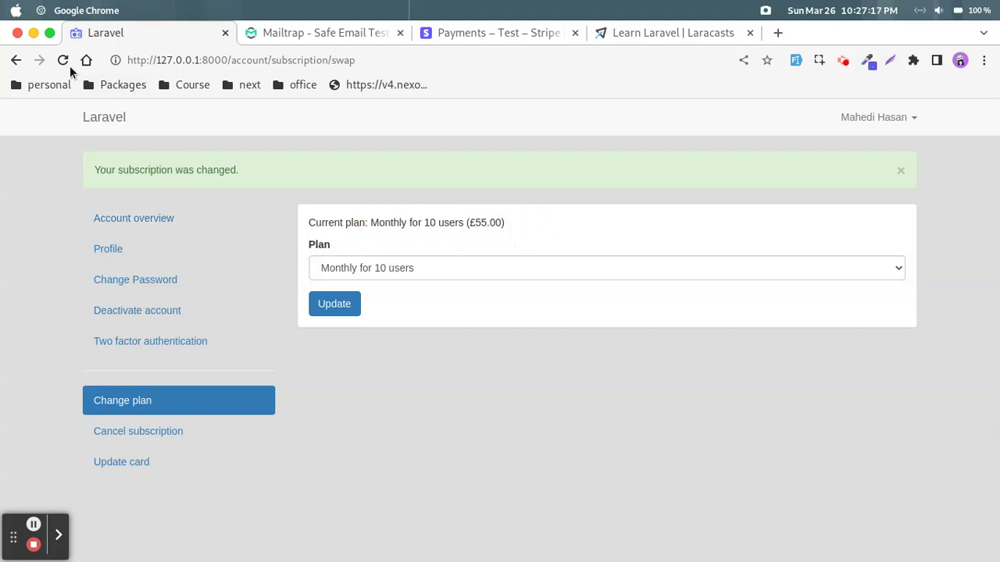
click(64, 61)
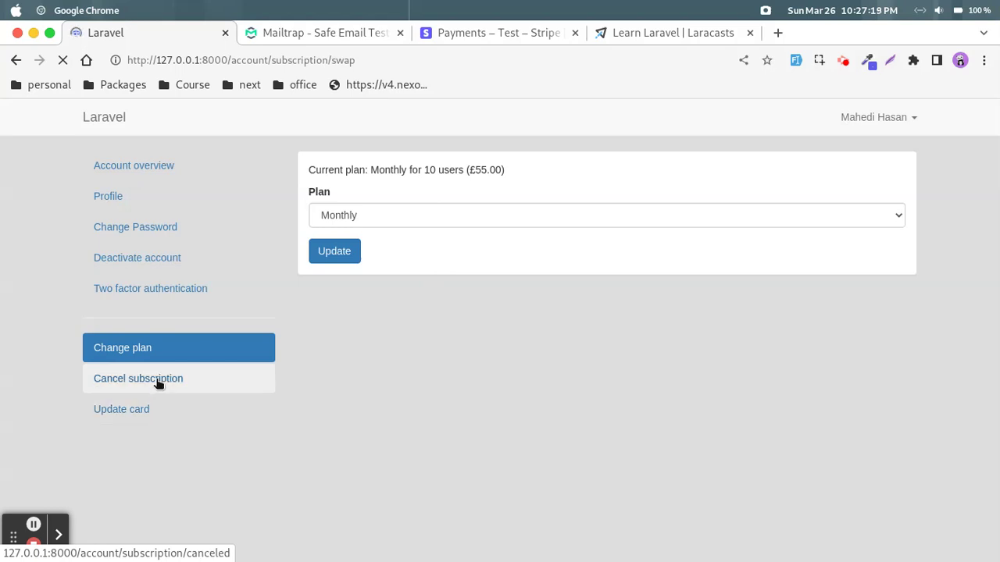
Look through the plan list, account menu and card-update page with the stored card
click(433, 219)
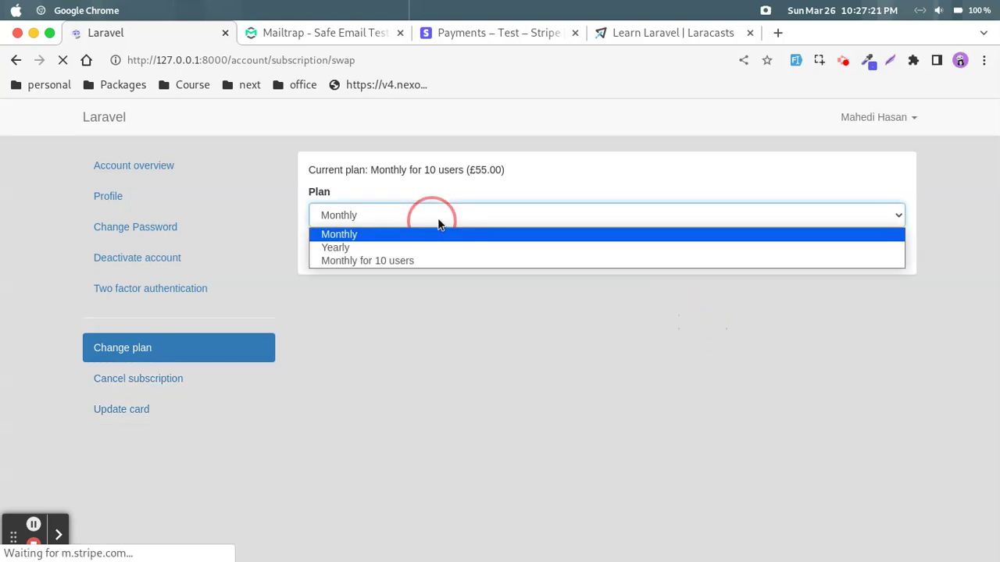
click(443, 215)
click(868, 121)
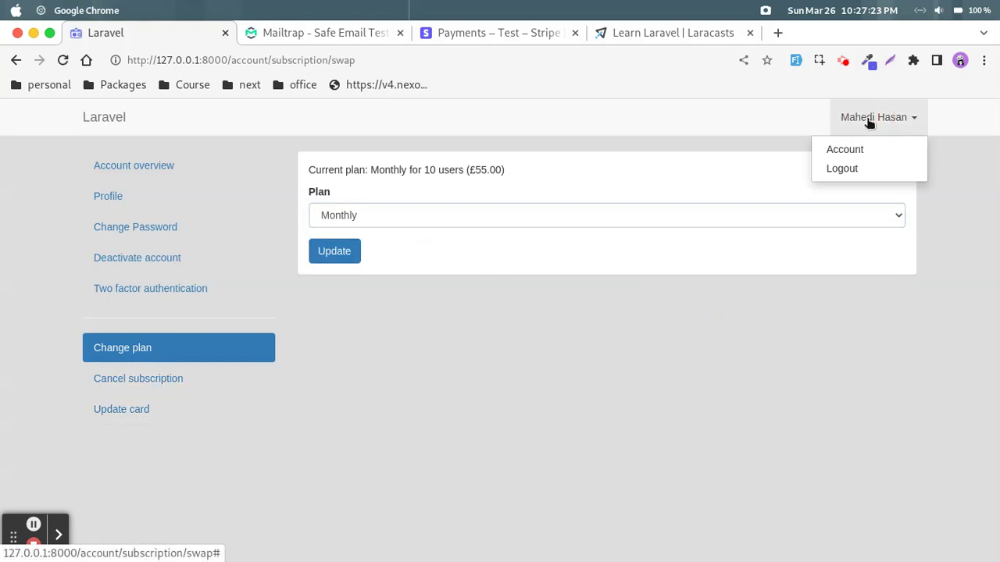
click(612, 247)
click(897, 122)
click(439, 299)
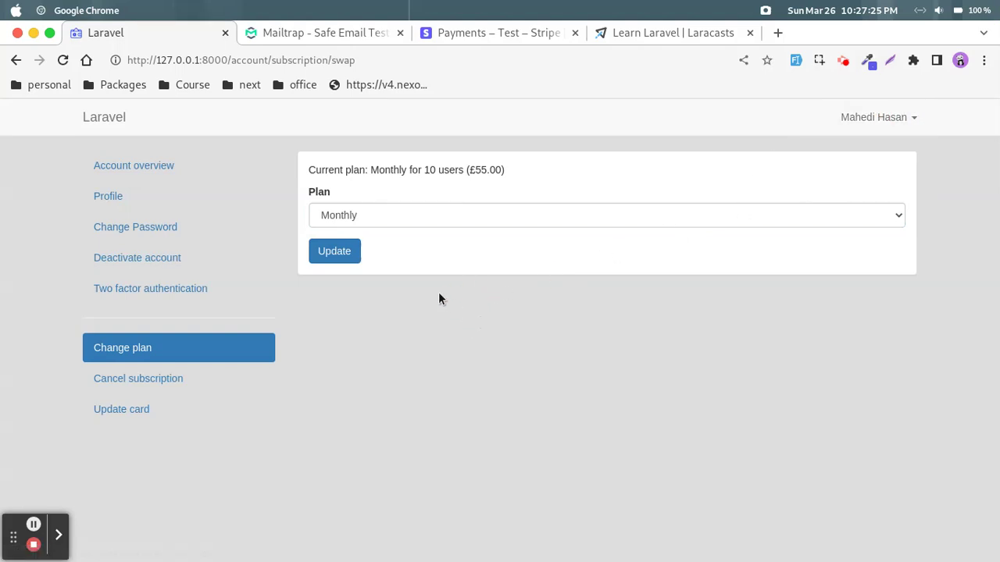
click(165, 379)
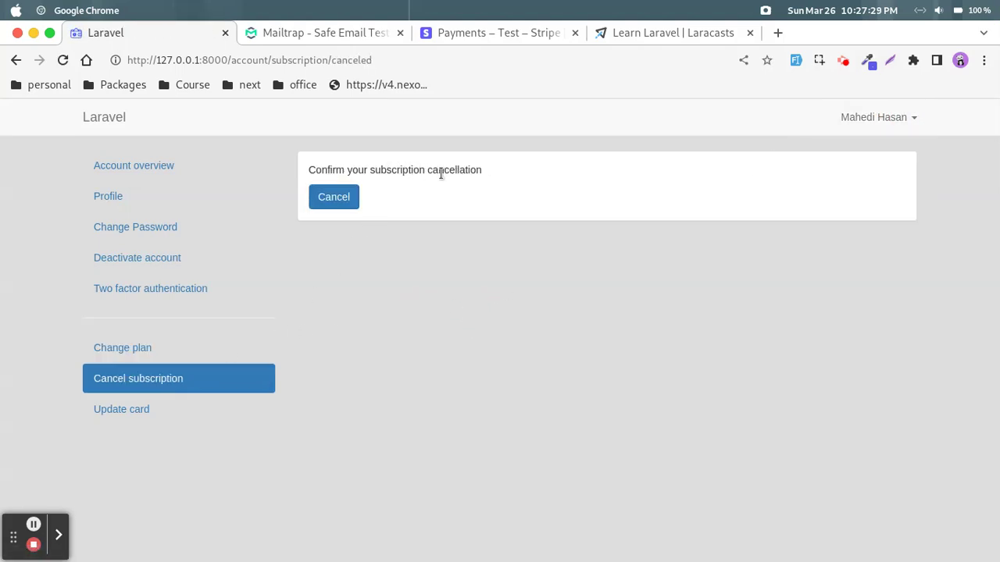
click(136, 414)
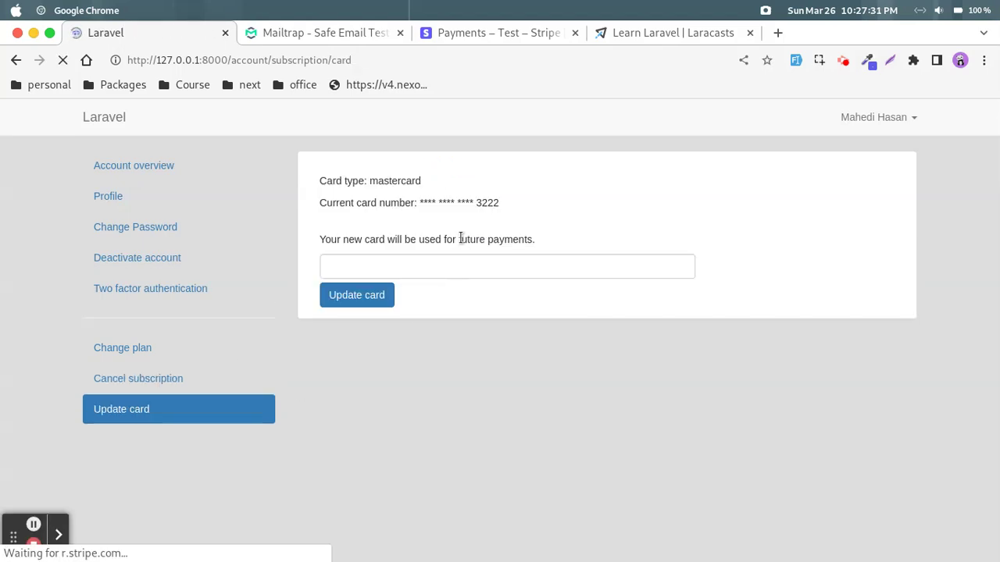
drag(442, 203, 509, 208)
click(539, 239)
Cancel the subscription so the dashboard confirms it and offers resuming
click(122, 361)
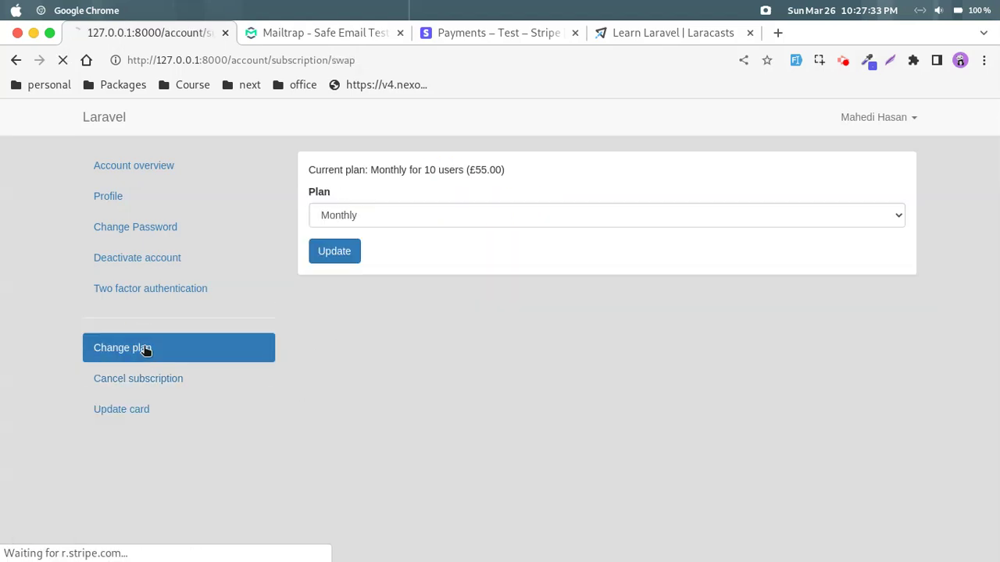
click(154, 380)
click(333, 197)
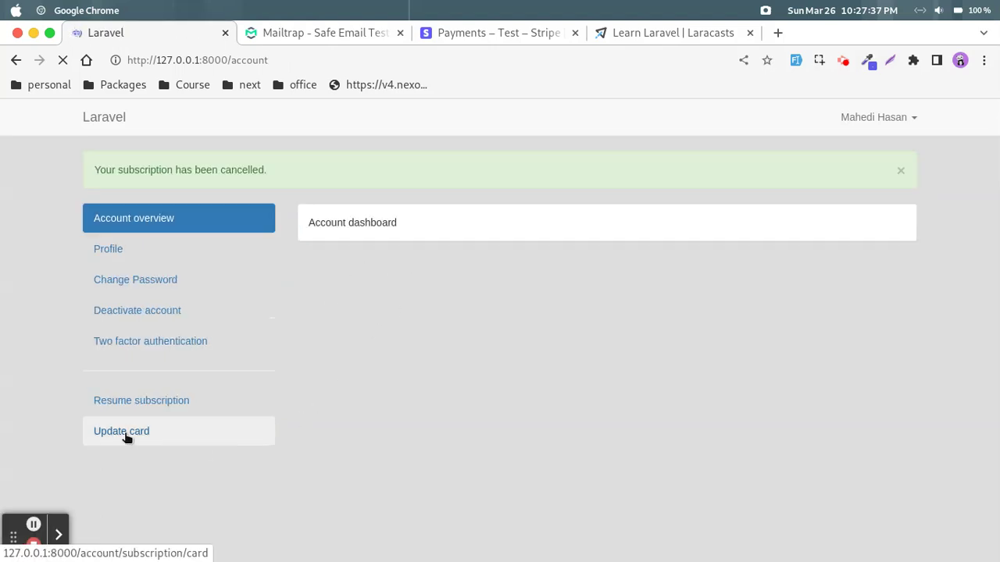
mouse_move(332, 550)
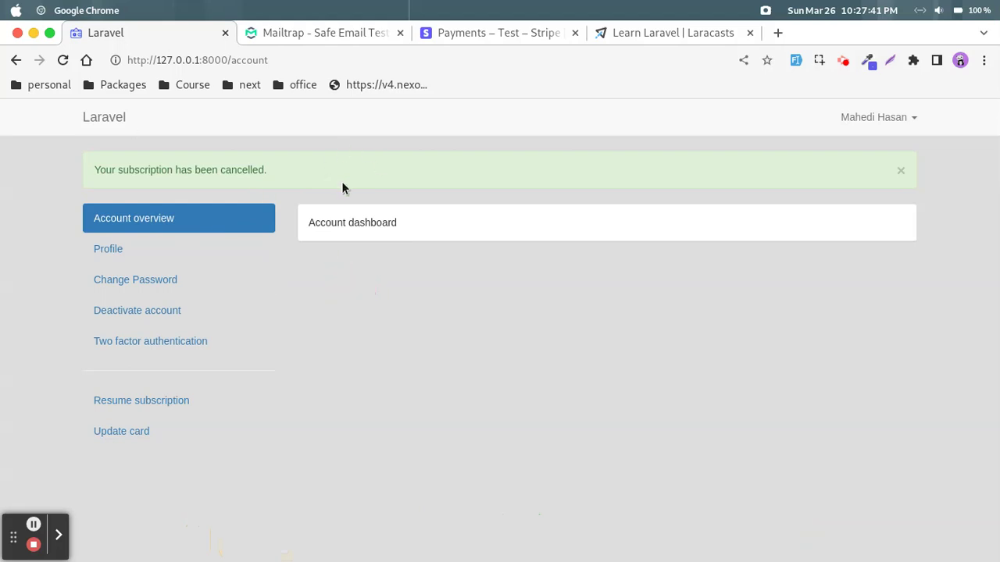
click(891, 125)
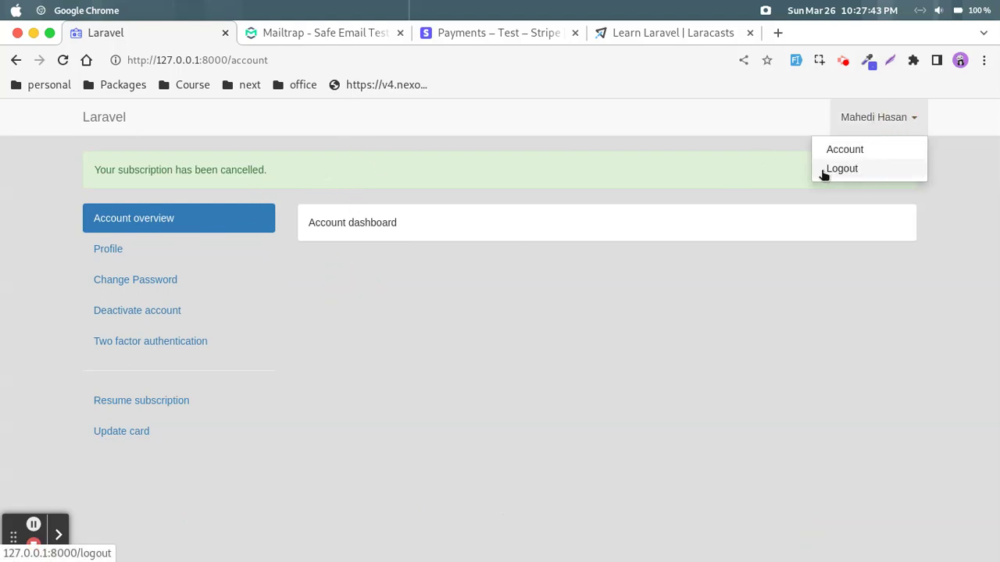
Close the account menu without logging out and switch to Visual Studio Code
click(435, 309)
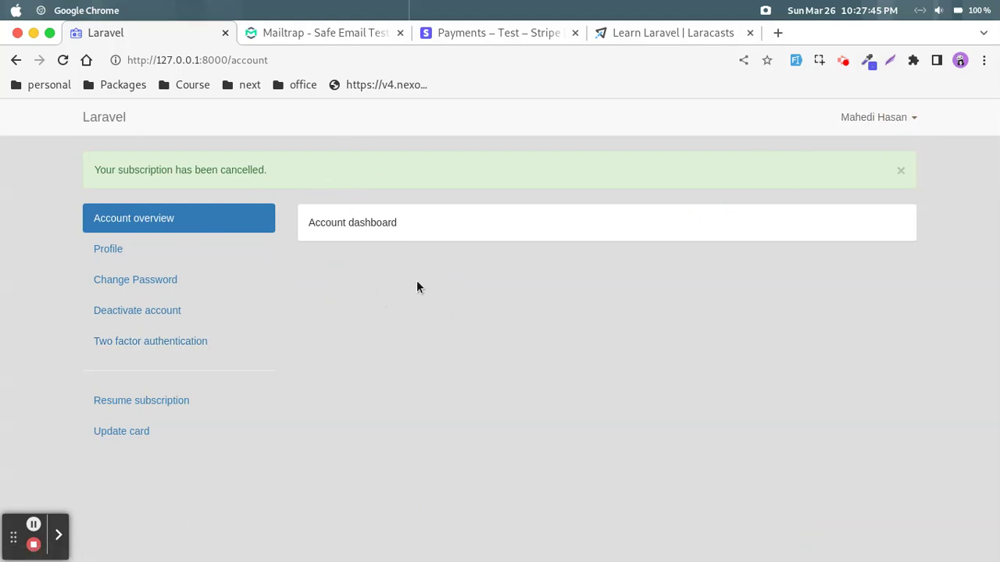
click(467, 532)
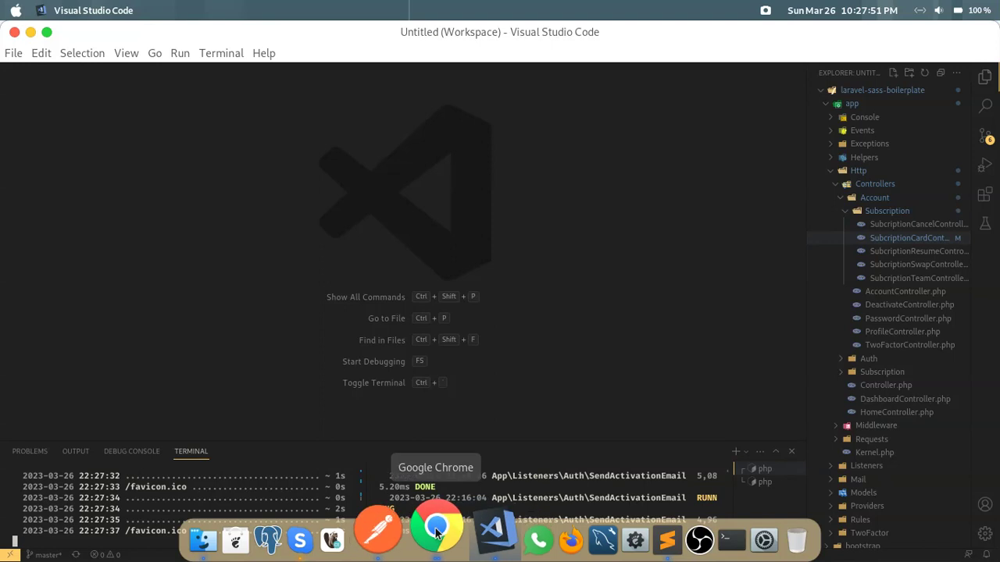
Stop the development server and rebuild the database with php artisan migrate:fresh
click(437, 531)
key(super+Tab)
key(super+Tab)
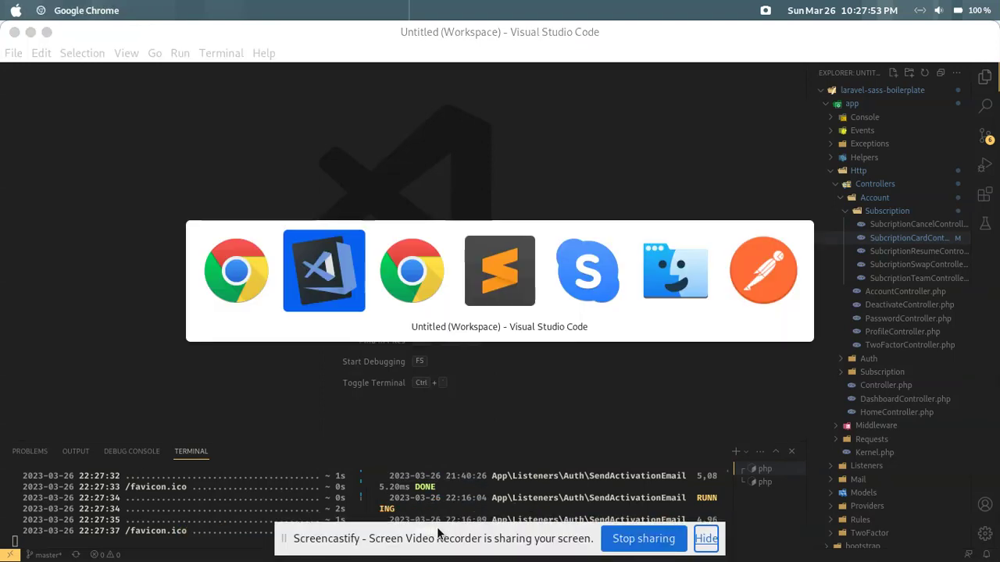
click(474, 536)
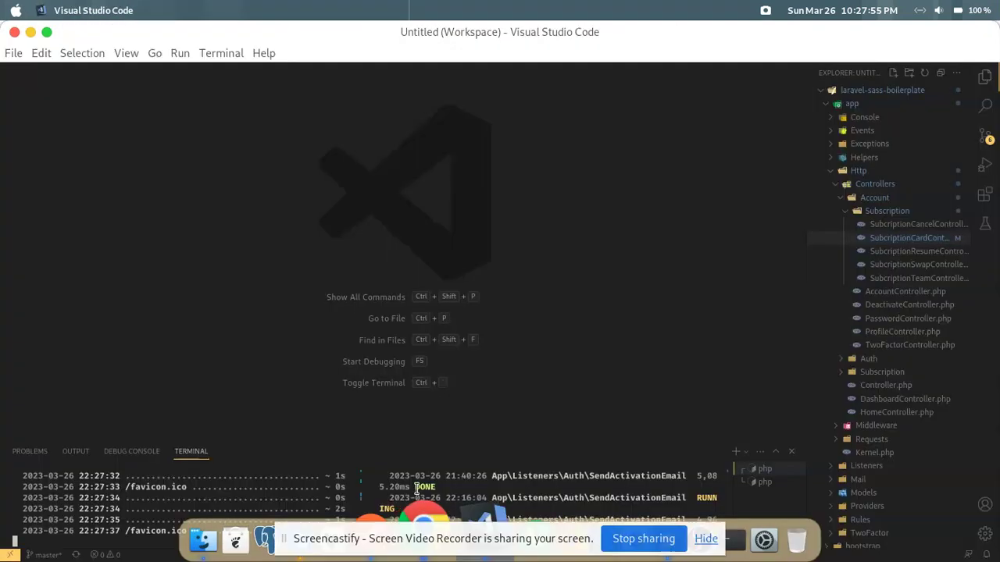
key(ctrl+c)
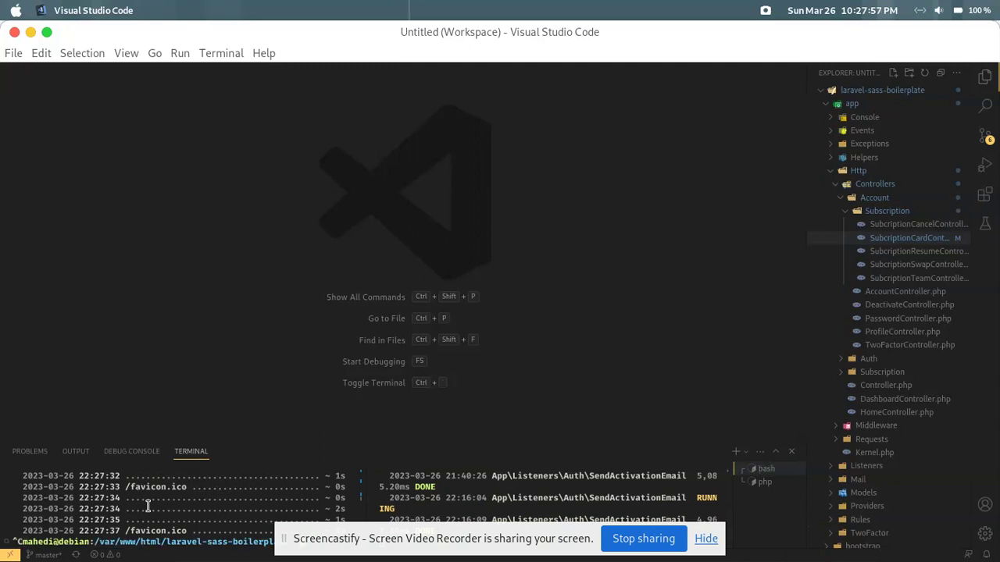
click(705, 539)
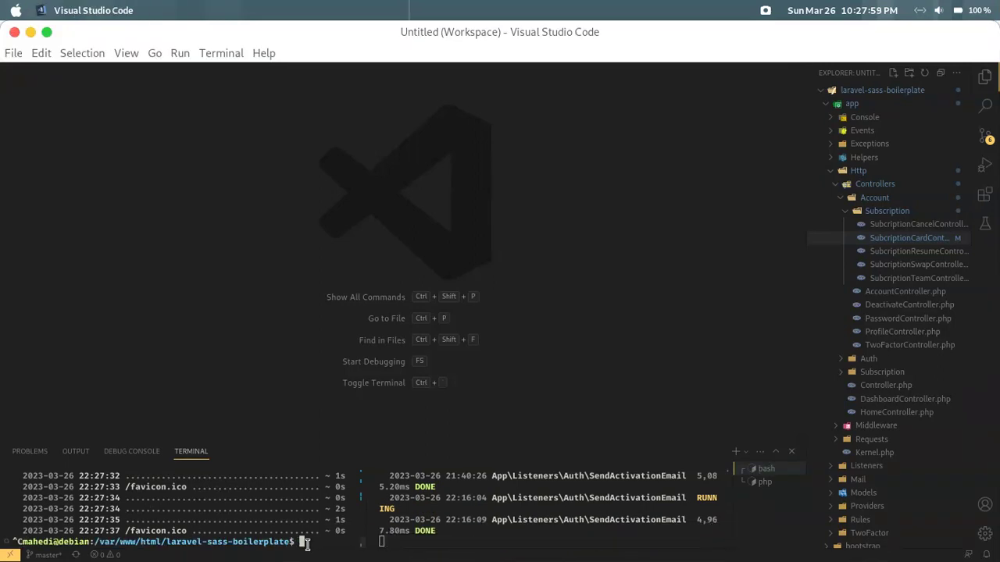
key(Up)
key(Up)
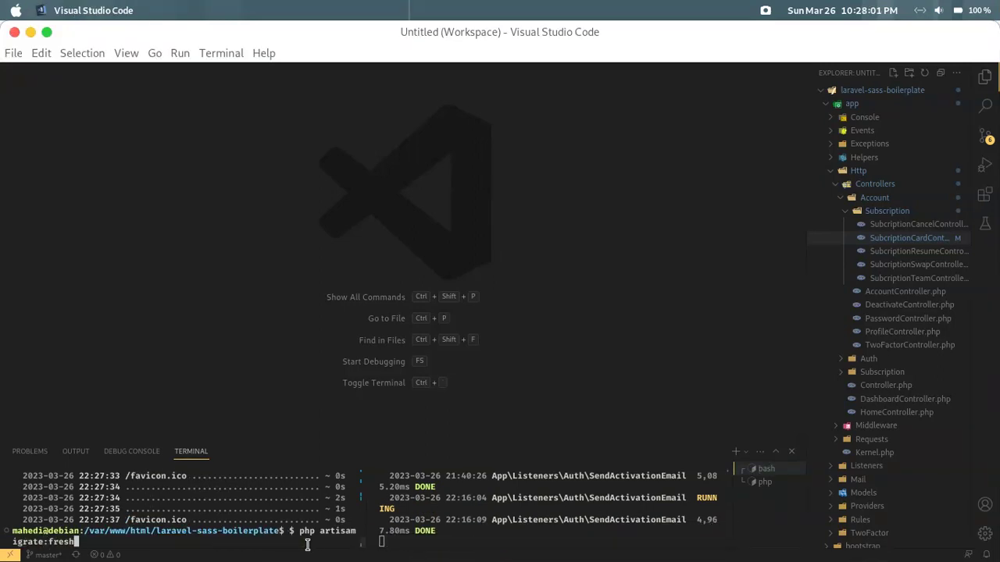
key(Return)
Seed the plans with php artisan db:seed, restart php artisan serve, and return to Chrome
key(Up)
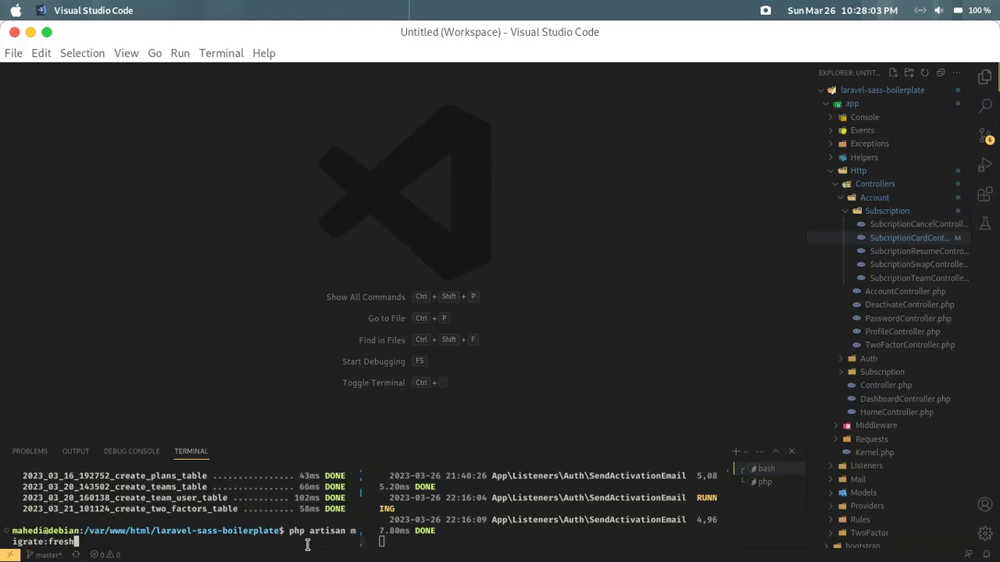
key(Up)
key(Up)
key(Return)
key(Up)
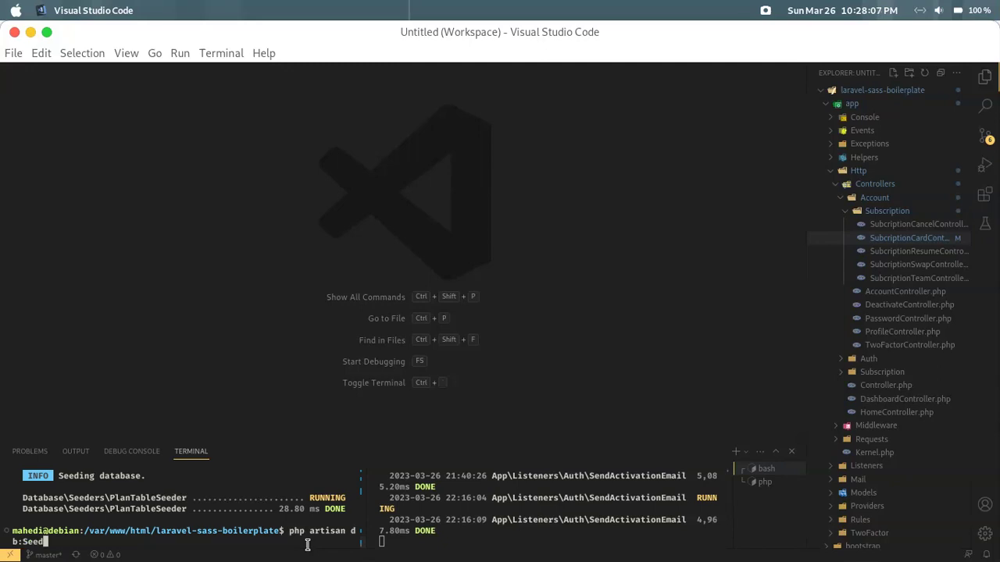
key(Up)
key(Up)
key(Return)
mouse_move(312, 556)
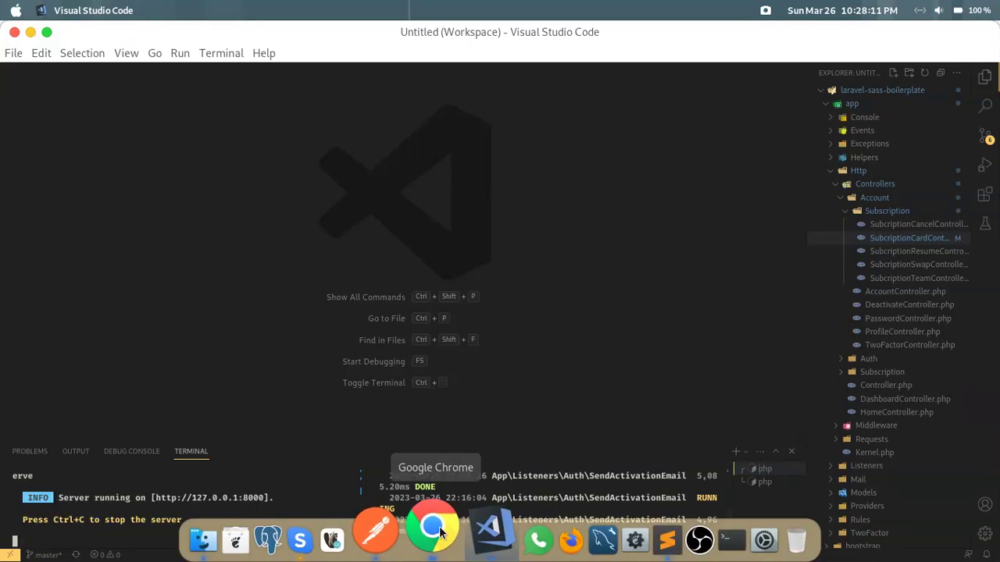
click(435, 528)
key(alt+Tab)
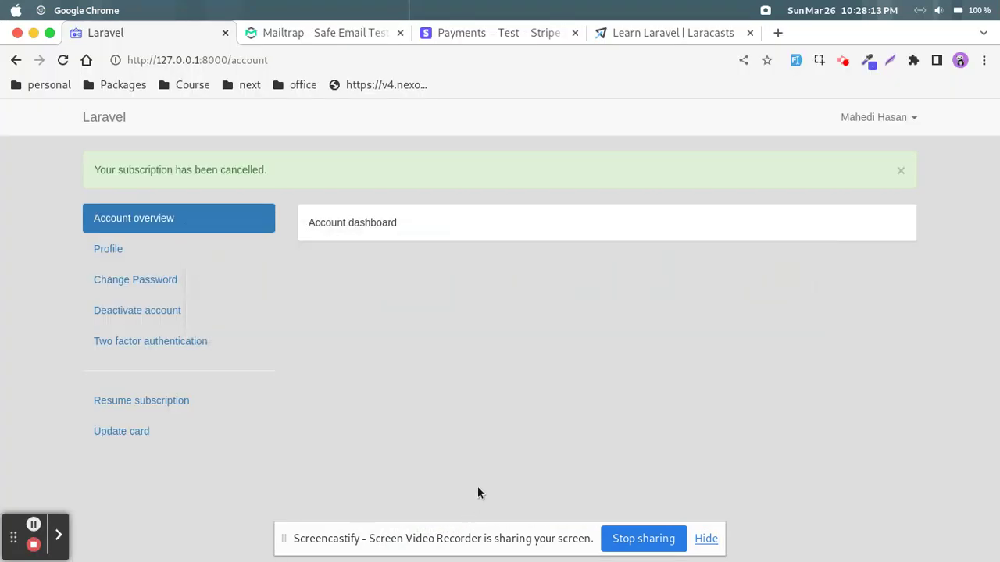
Reload the page and register a new account with name, e-mail, password and confirmation
click(281, 63)
key(Return)
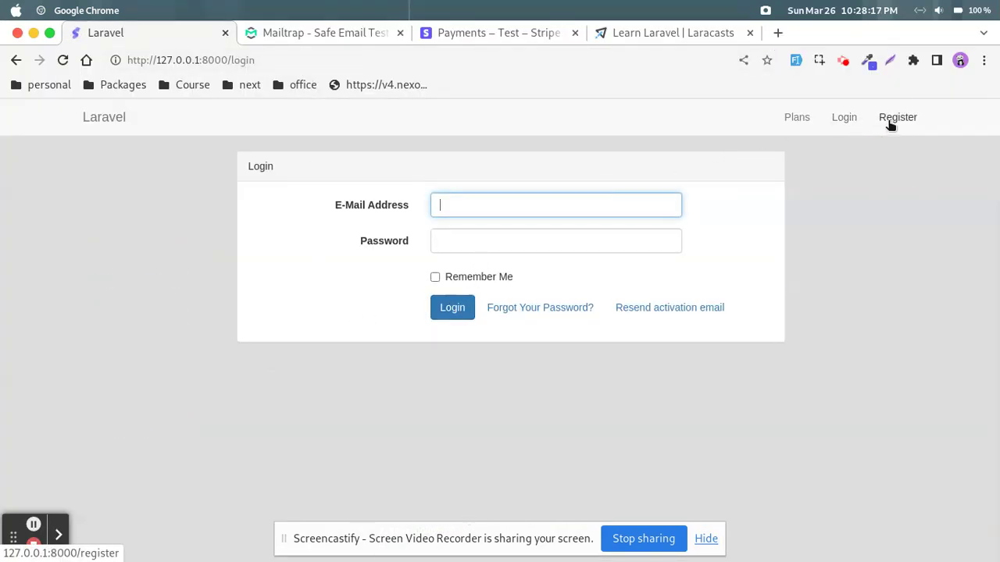
click(895, 120)
text(Mahedi Hasan)
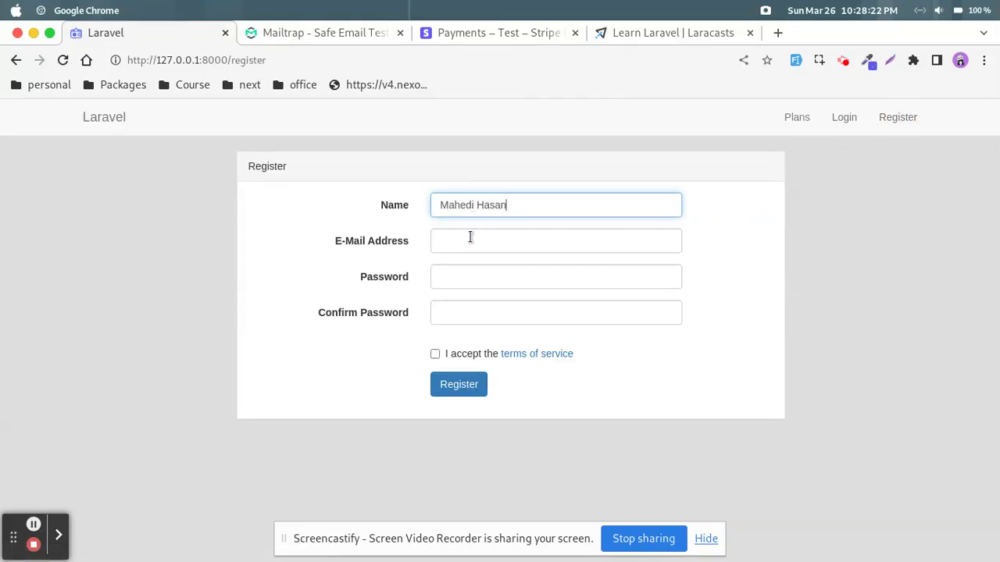
click(470, 237)
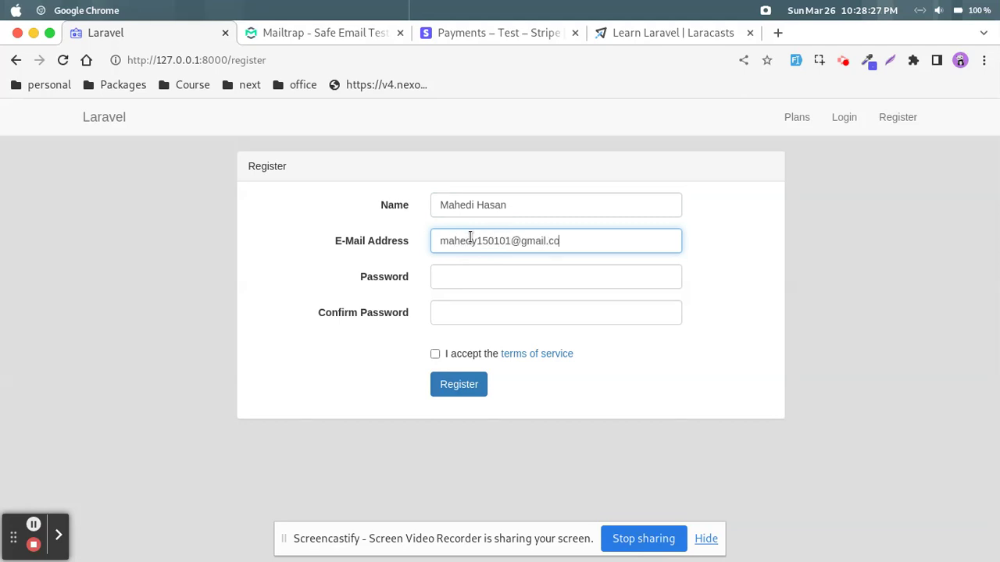
click(446, 285)
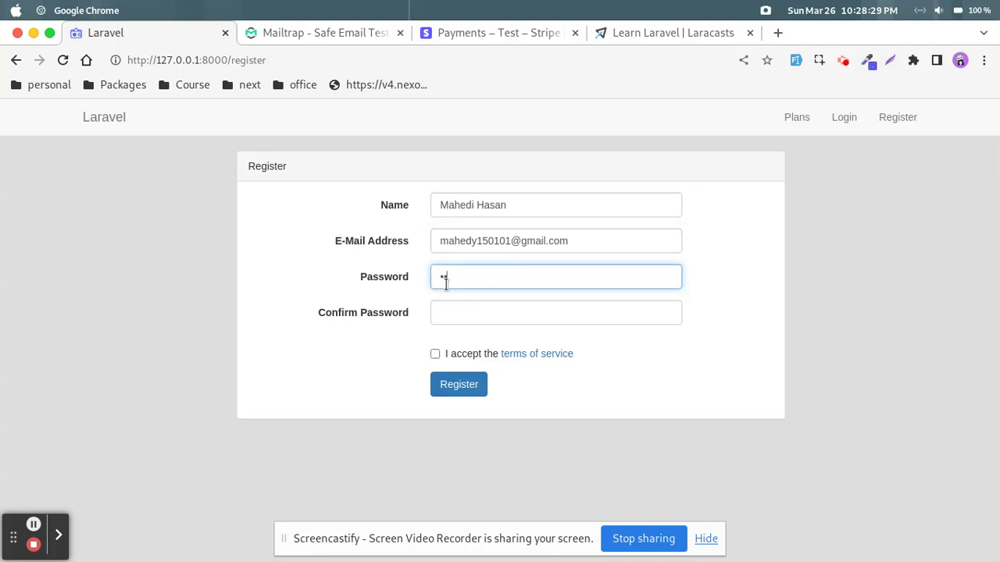
click(458, 311)
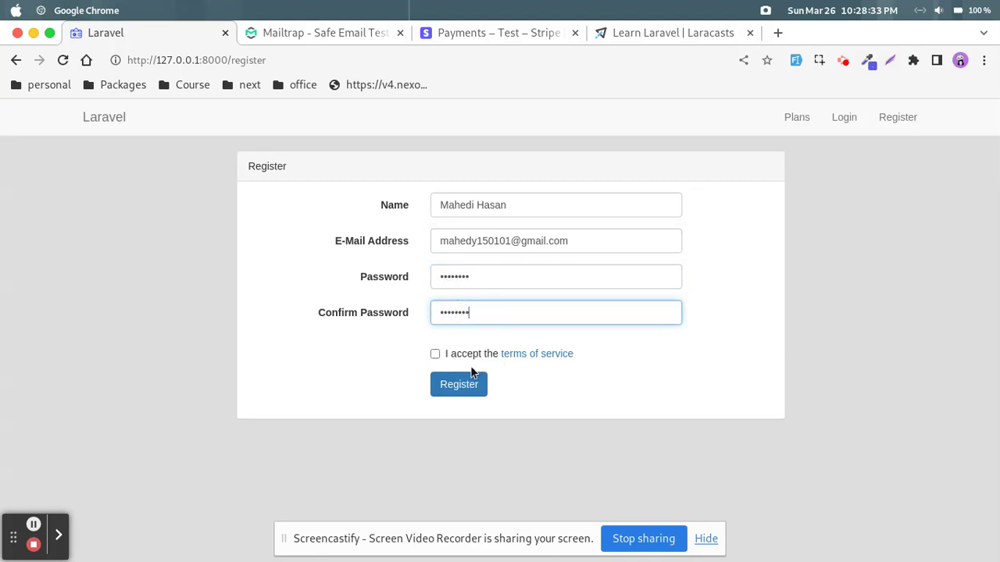
click(458, 384)
Go to the Mailtrap inbox holding the 'Activate your account' email
drag(196, 170, 169, 169)
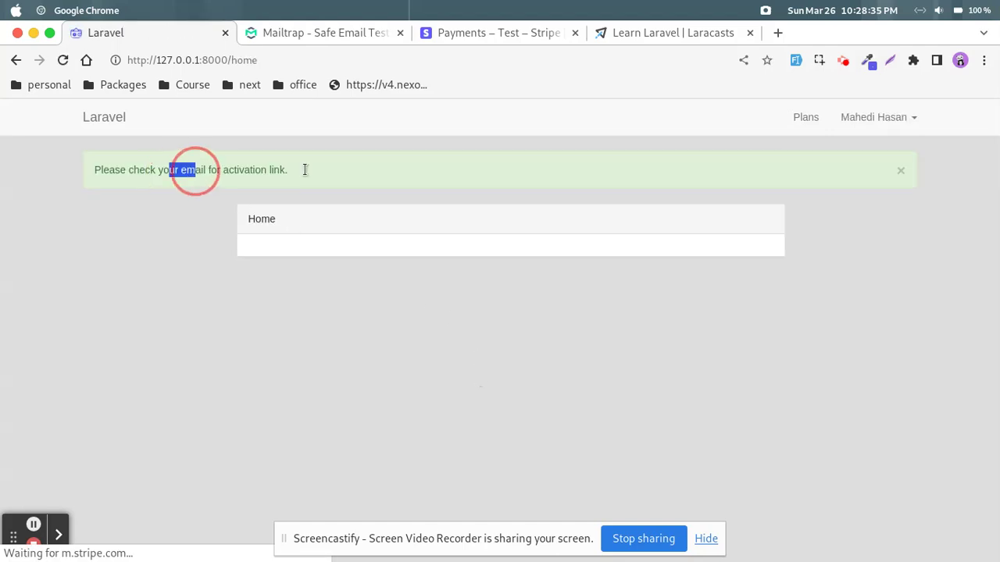
click(438, 275)
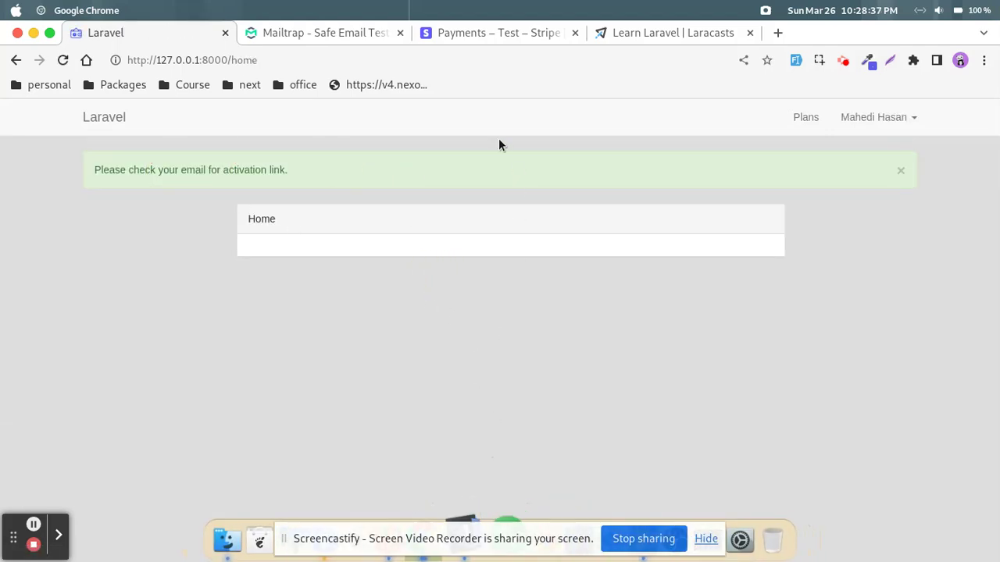
click(294, 33)
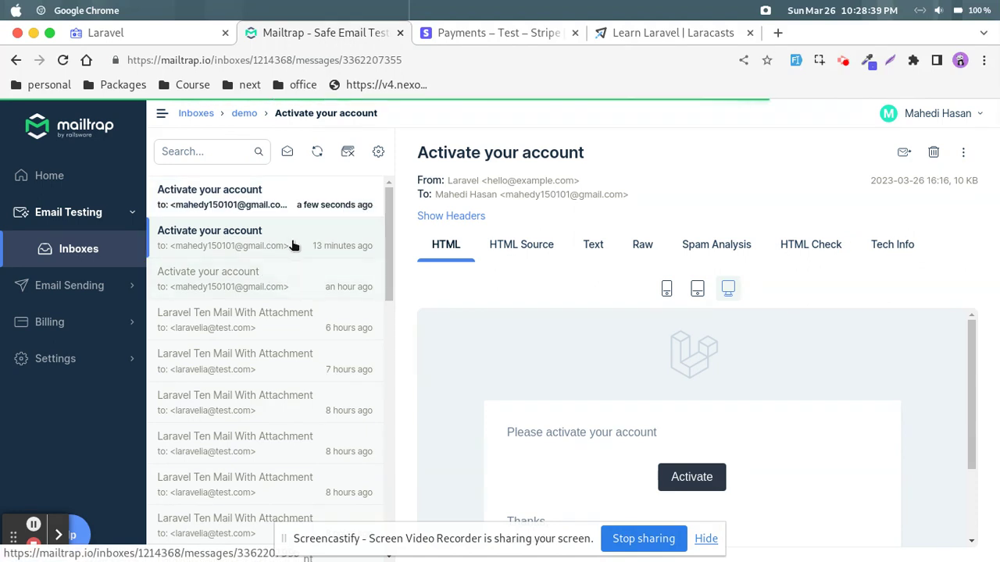
Activate the new account from the newest Mailtrap activation email and close the duplicate app tab
click(264, 197)
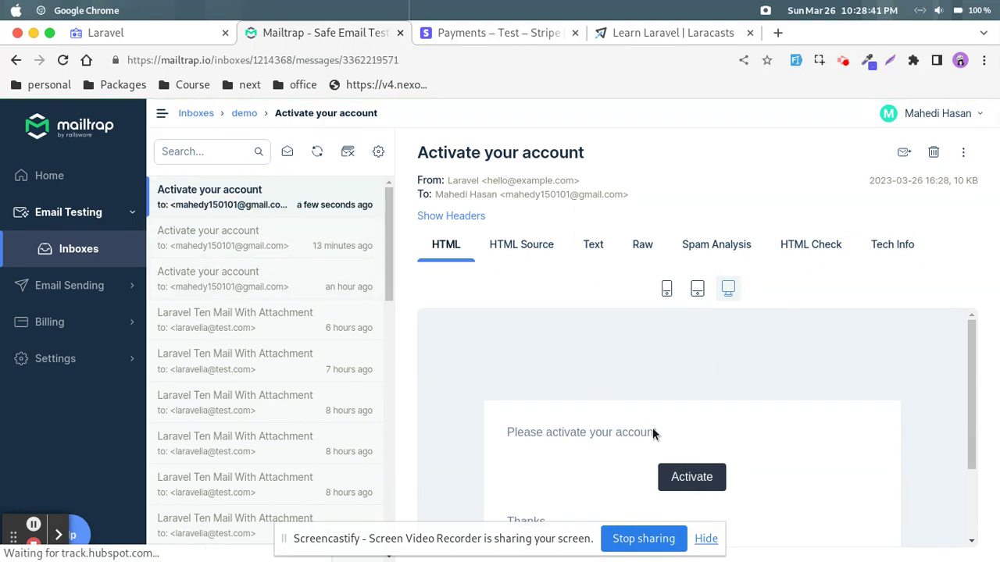
click(692, 476)
click(295, 32)
click(410, 32)
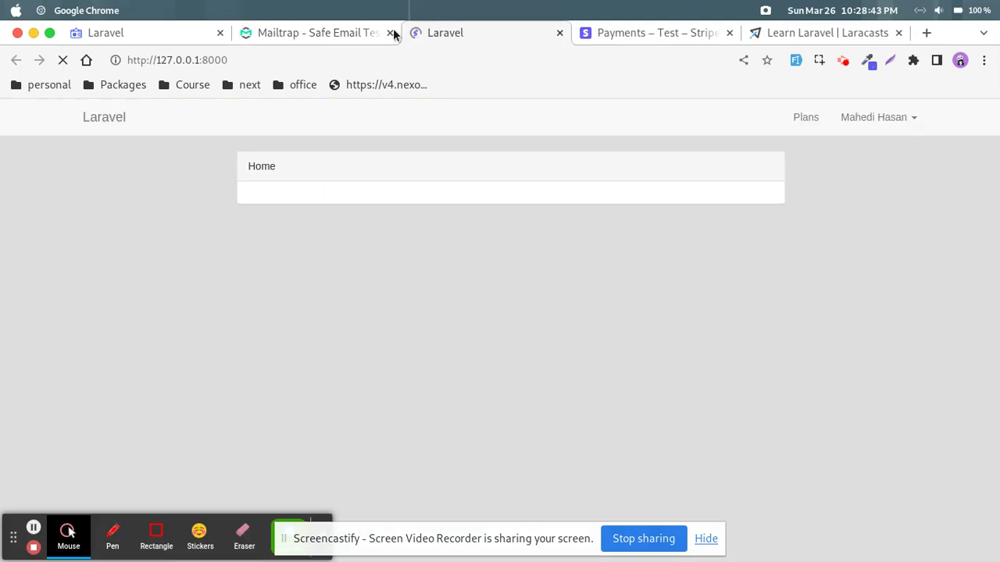
drag(426, 33, 102, 33)
key(ctrl+Tab)
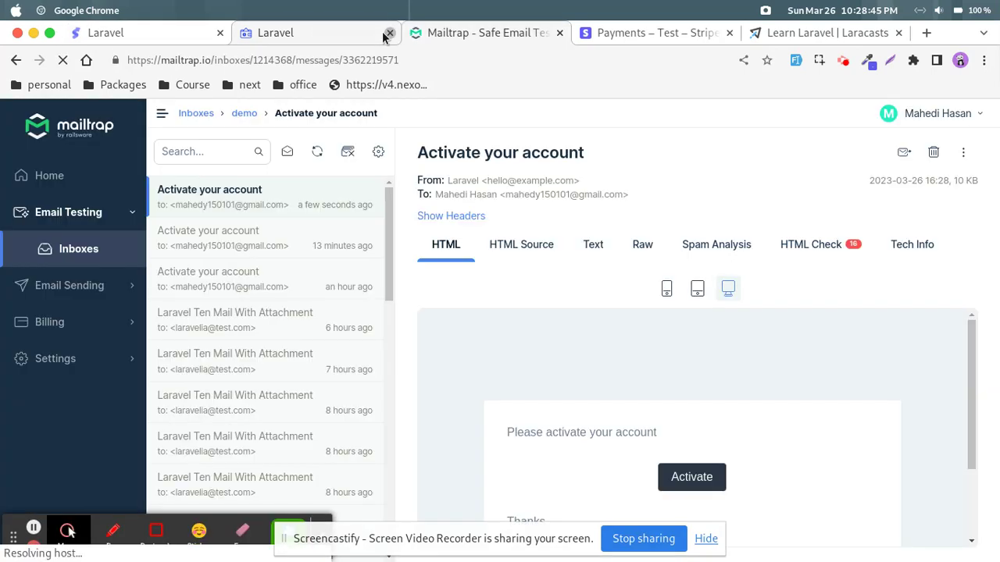
click(389, 33)
key(ctrl+shift+Tab)
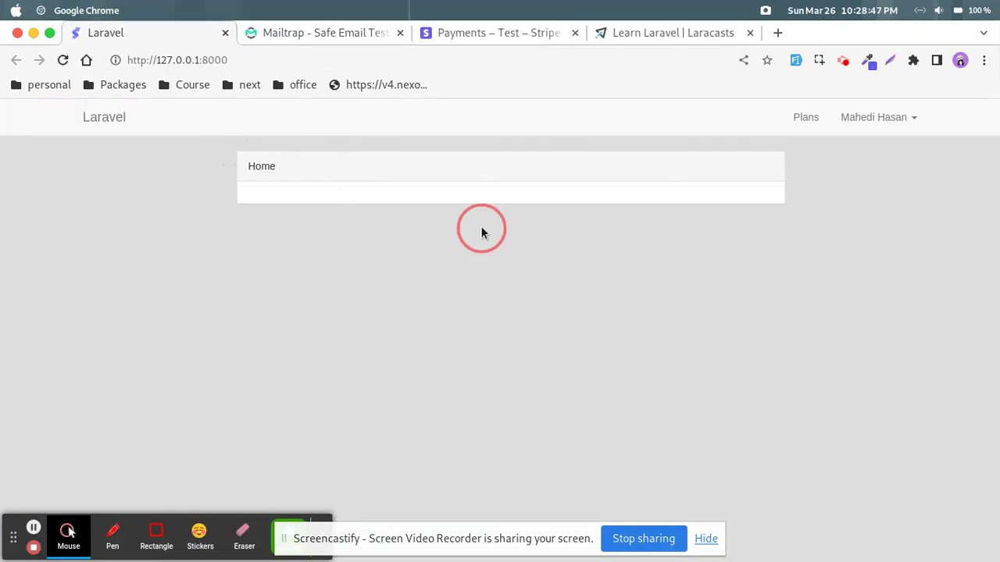
Open the subscription form for the Monthly for 10 users team plan (£55.00)
click(800, 120)
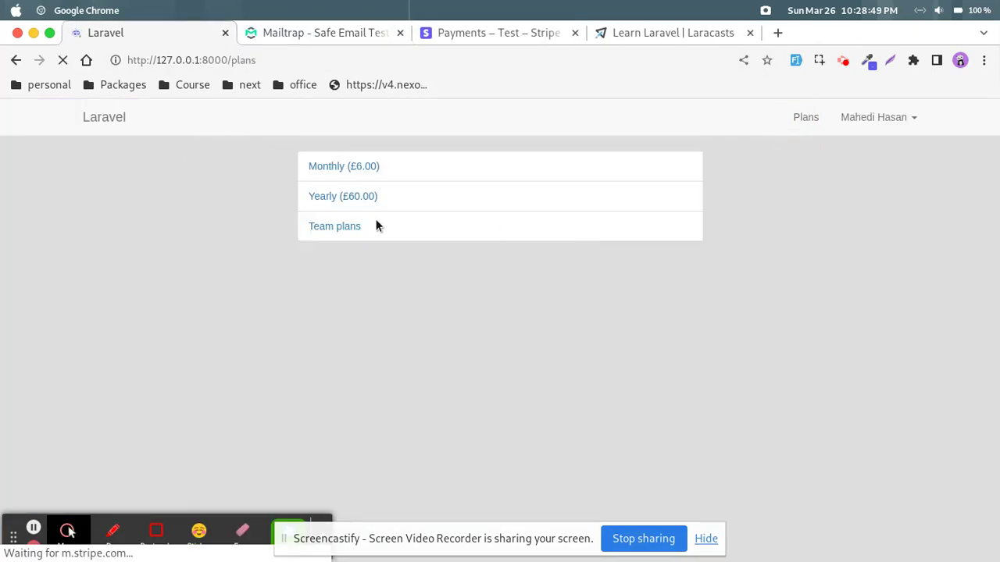
click(462, 226)
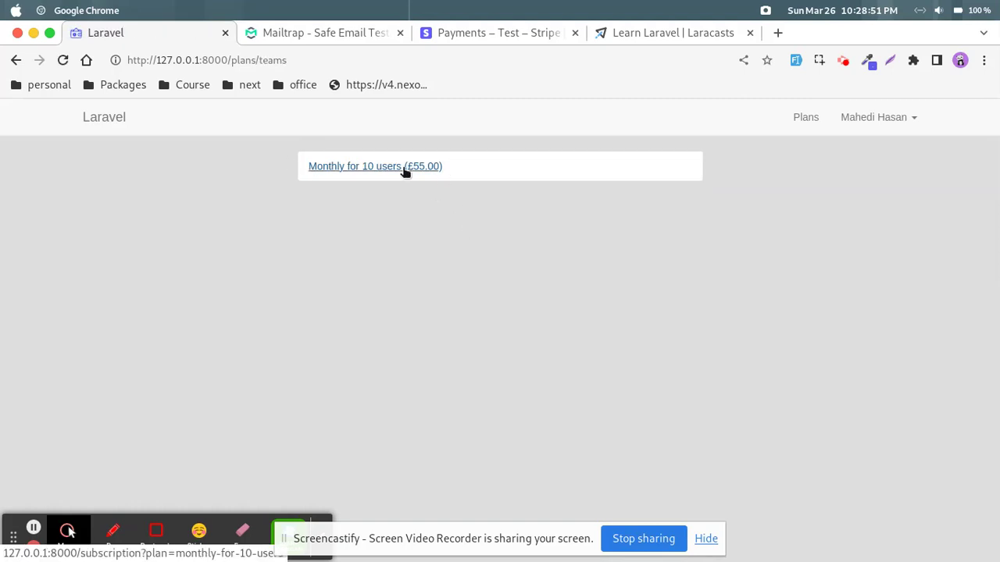
click(406, 168)
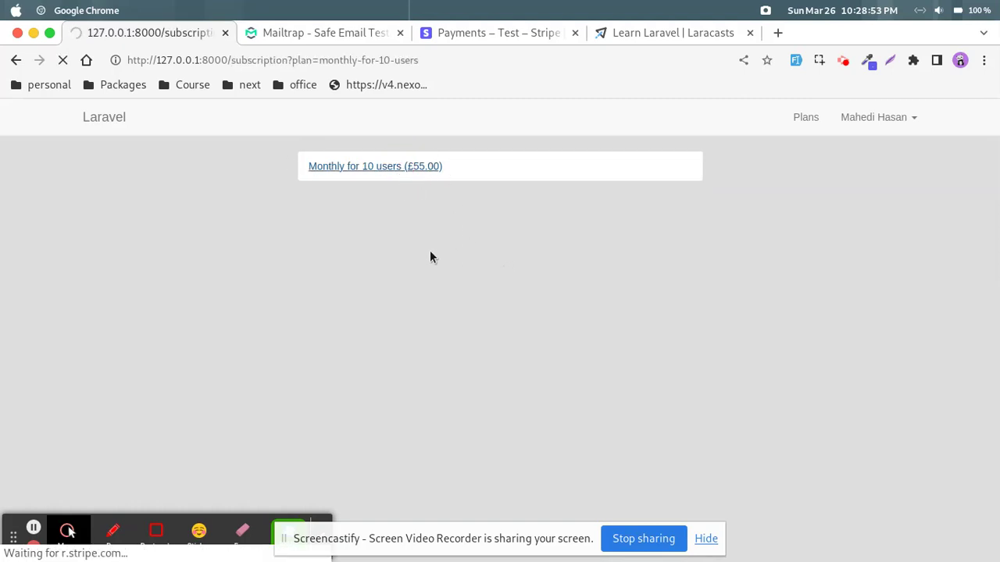
click(504, 206)
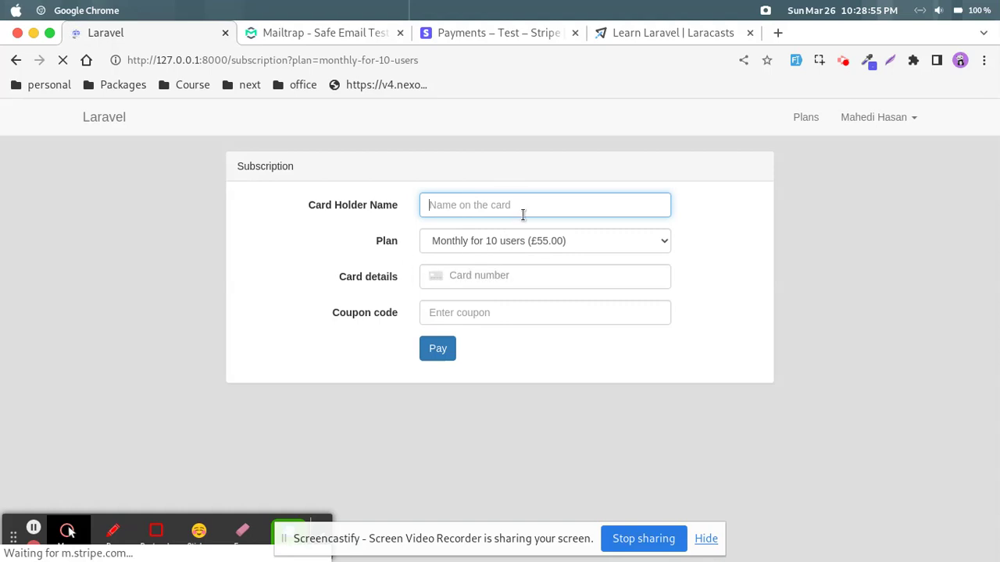
click(464, 203)
text(Mahedi Hasan)
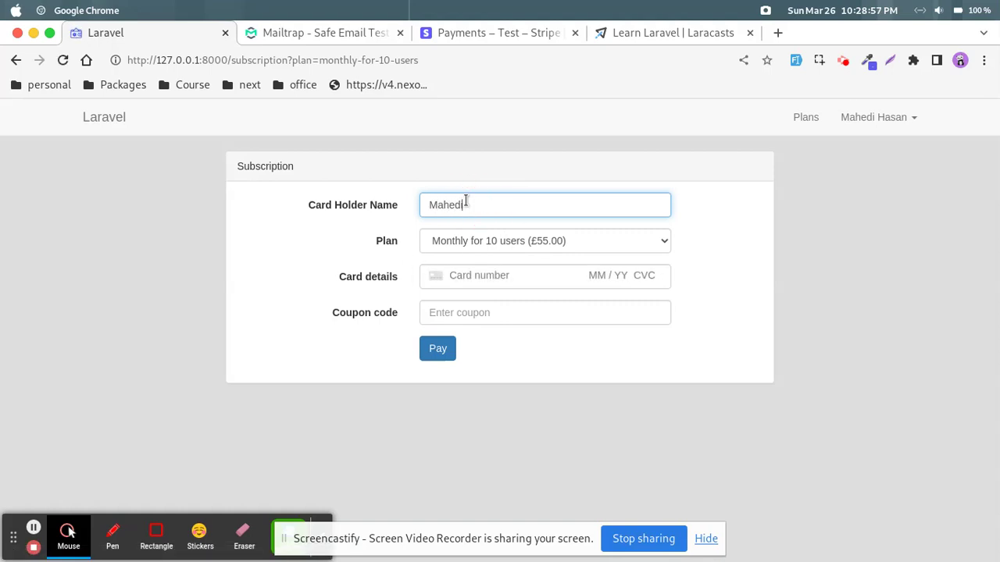
click(486, 271)
text(42)
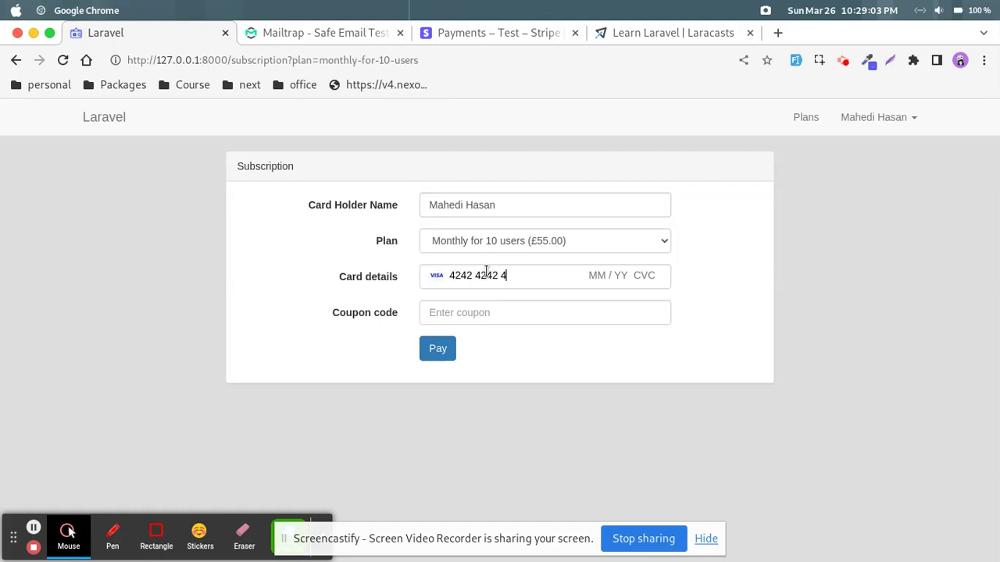
text(4242)
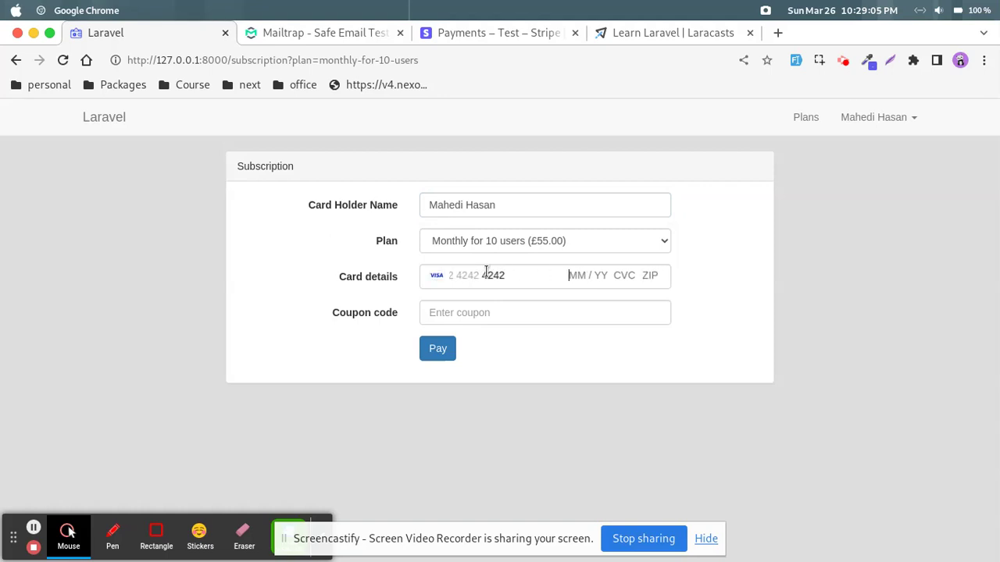
text(424242424201 /)
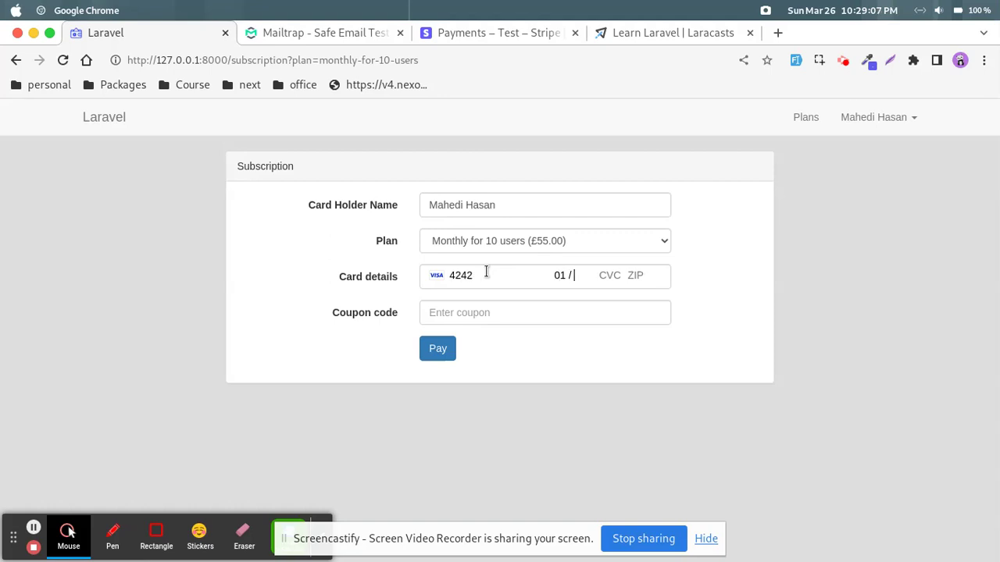
text(24123 12345)
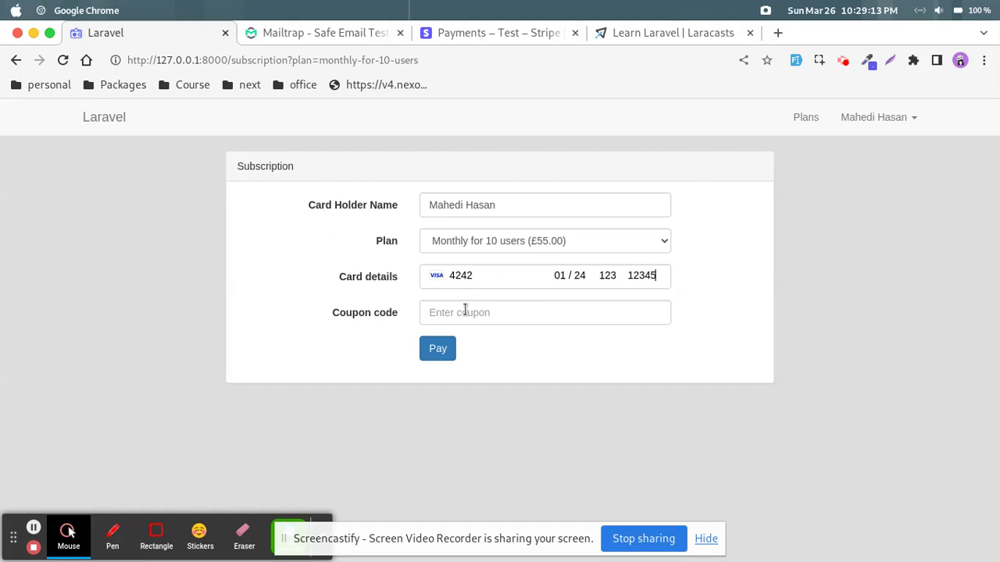
click(523, 318)
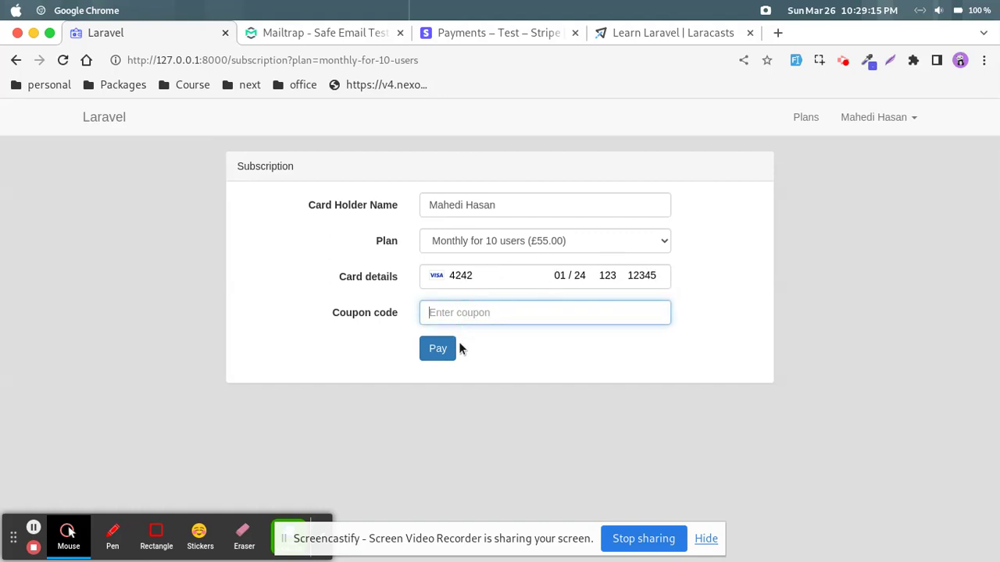
click(438, 349)
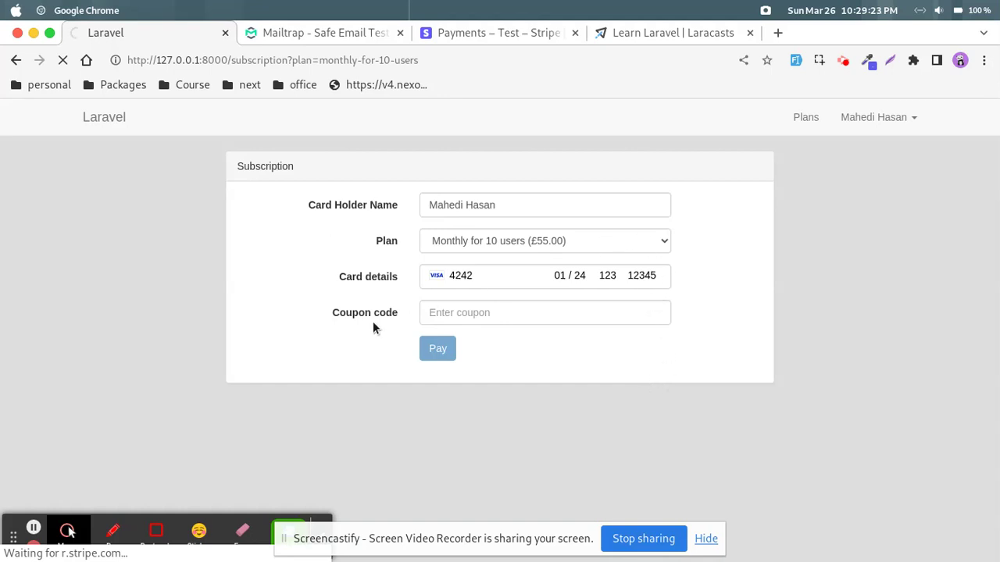
click(705, 539)
click(318, 536)
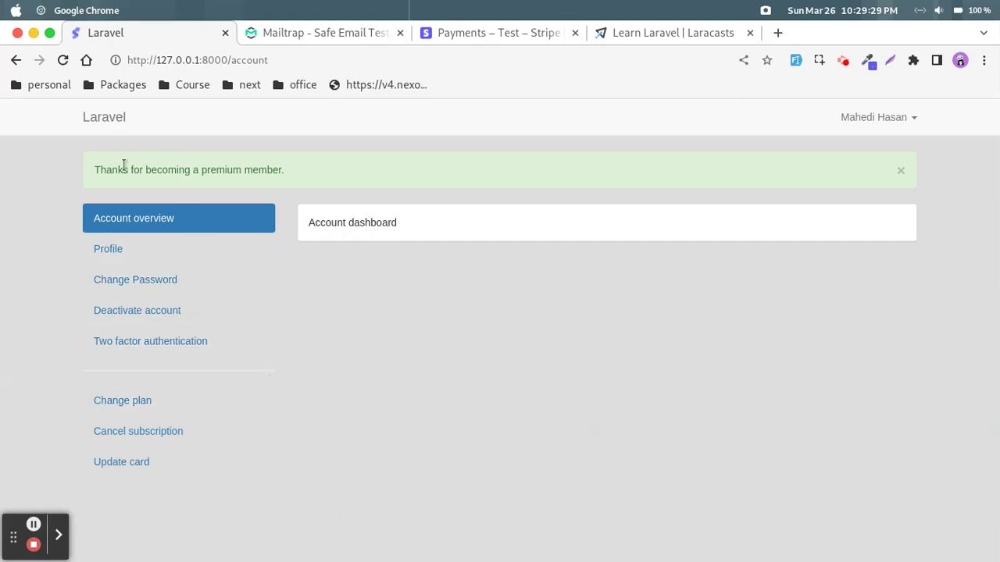
Review the premium-member thank-you message and account menu, then switch to Visual Studio Code
drag(89, 172, 335, 177)
click(263, 109)
click(869, 117)
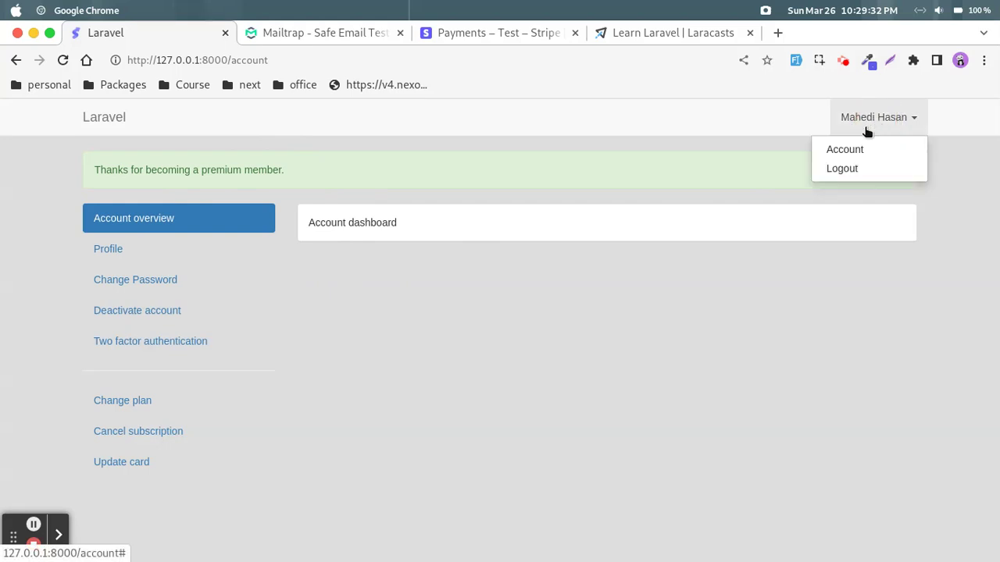
click(489, 328)
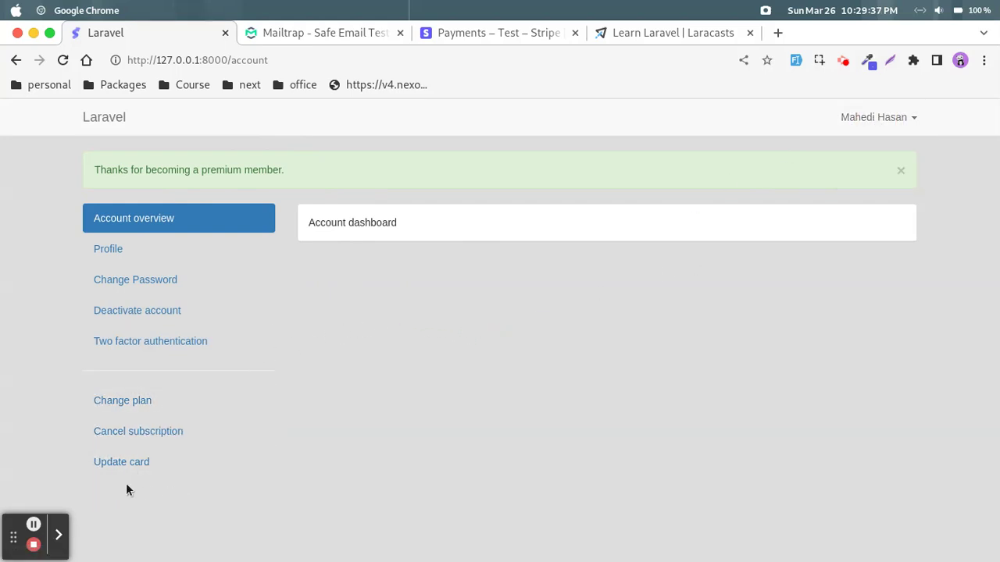
mouse_move(416, 556)
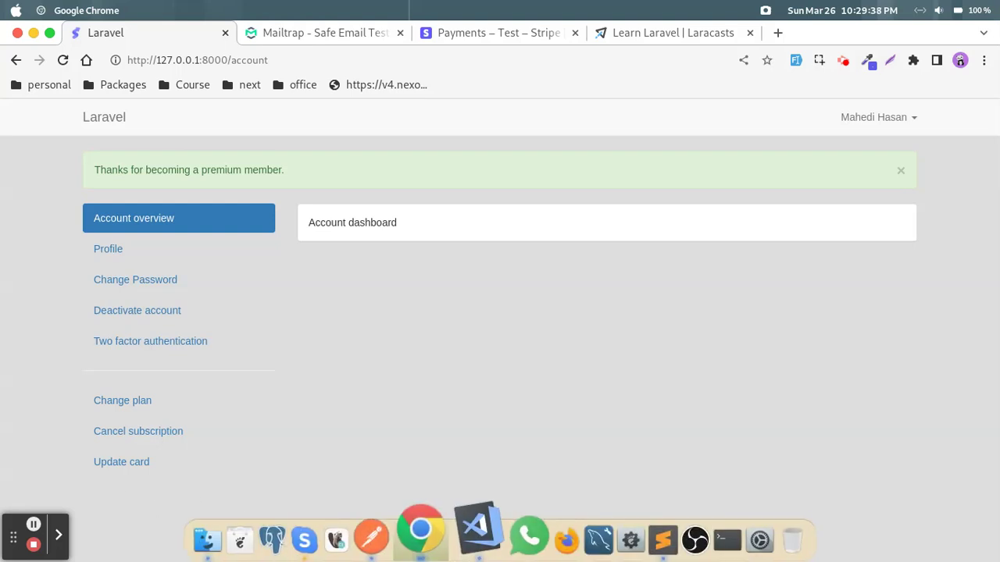
click(467, 529)
Collapse the Subscription, Account, Controllers, Http, Console and app folders in the Explorer
click(887, 211)
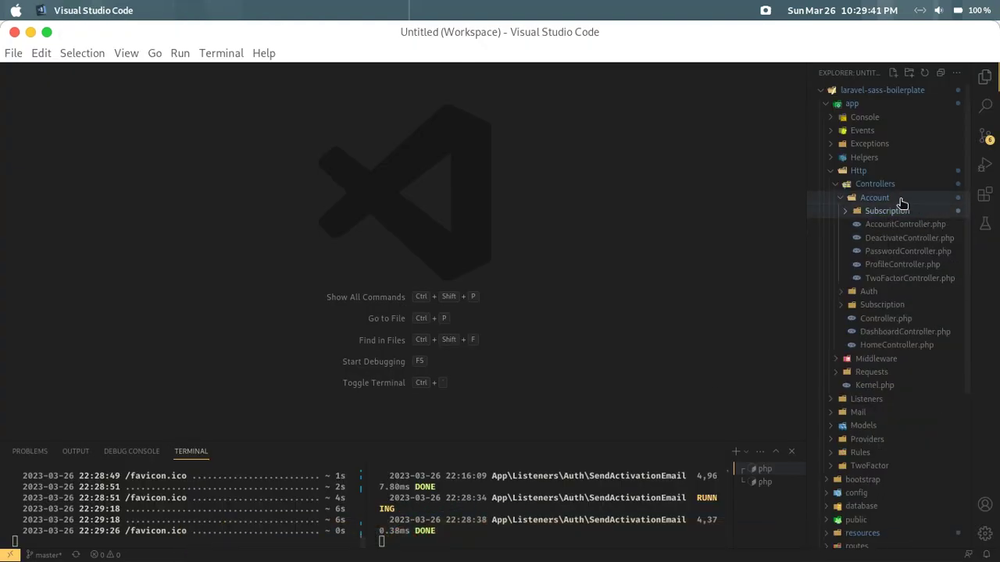
click(875, 197)
click(879, 184)
click(867, 170)
click(870, 116)
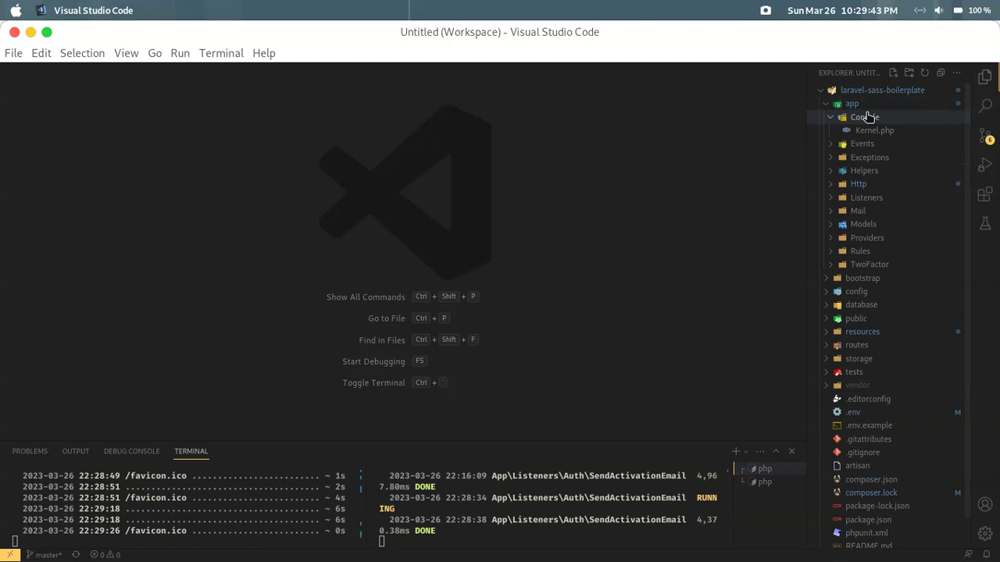
click(870, 117)
click(859, 104)
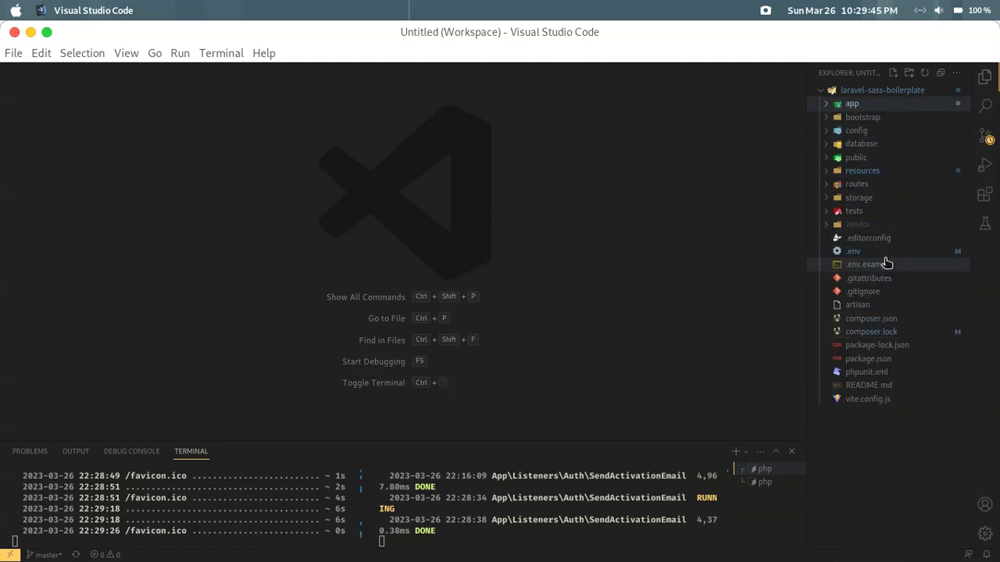
Open composer.json and highlight the laravel/framework ^10.0 requirement
click(890, 320)
scroll(335, 278, down, 3)
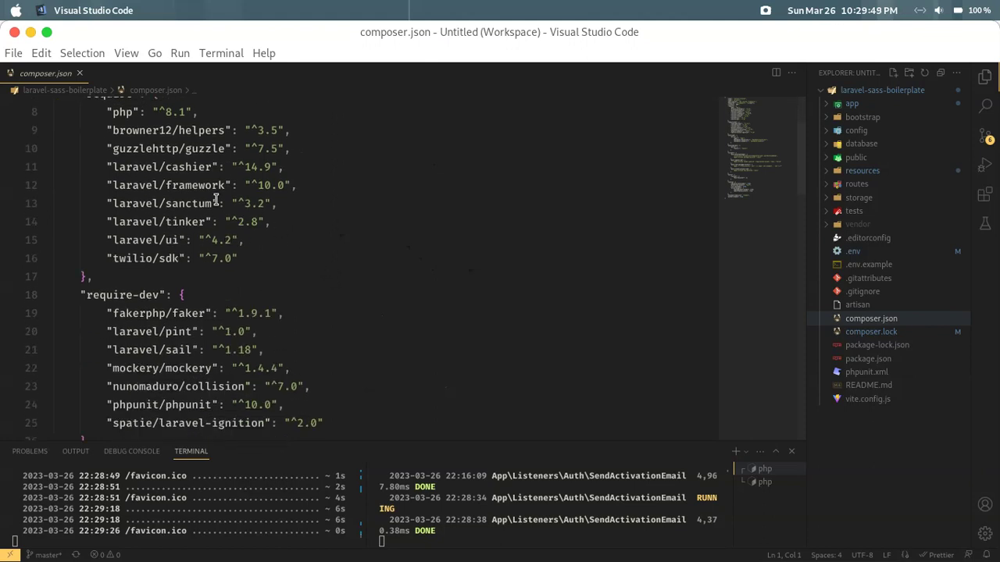
drag(99, 190, 328, 187)
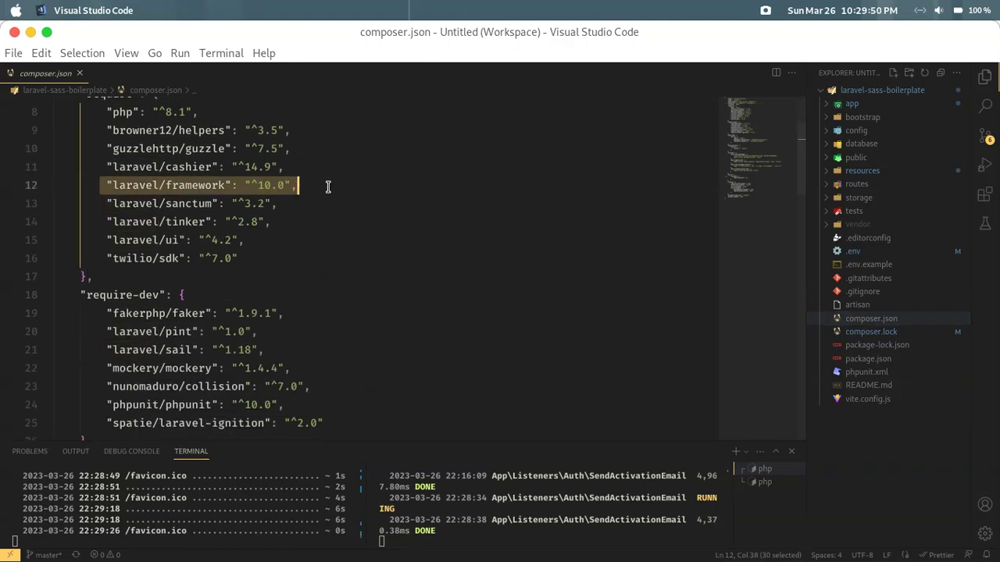
Close composer.json and open resources/views/account/layouts/partials/_navigation.blade.php
click(79, 73)
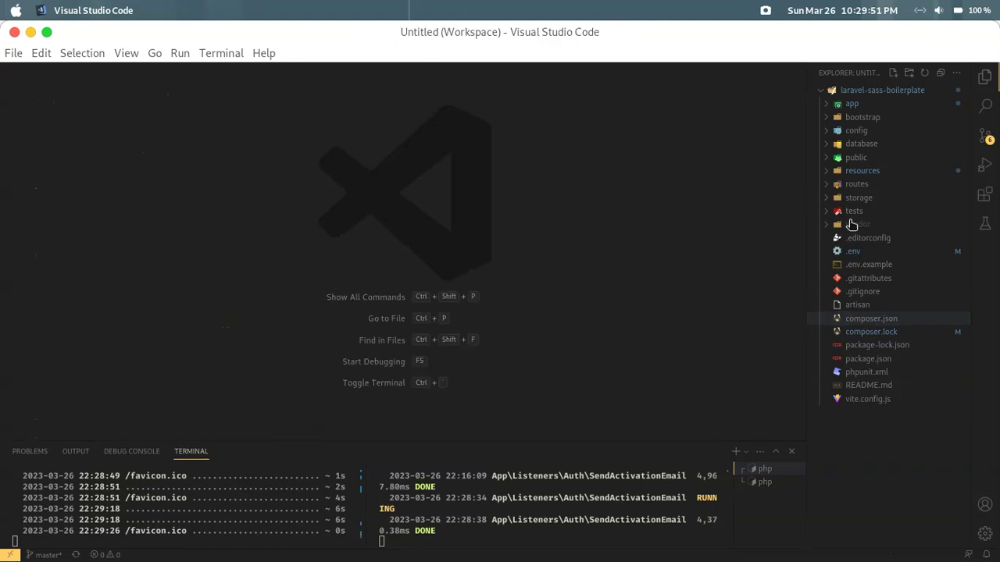
click(912, 173)
click(895, 225)
click(883, 238)
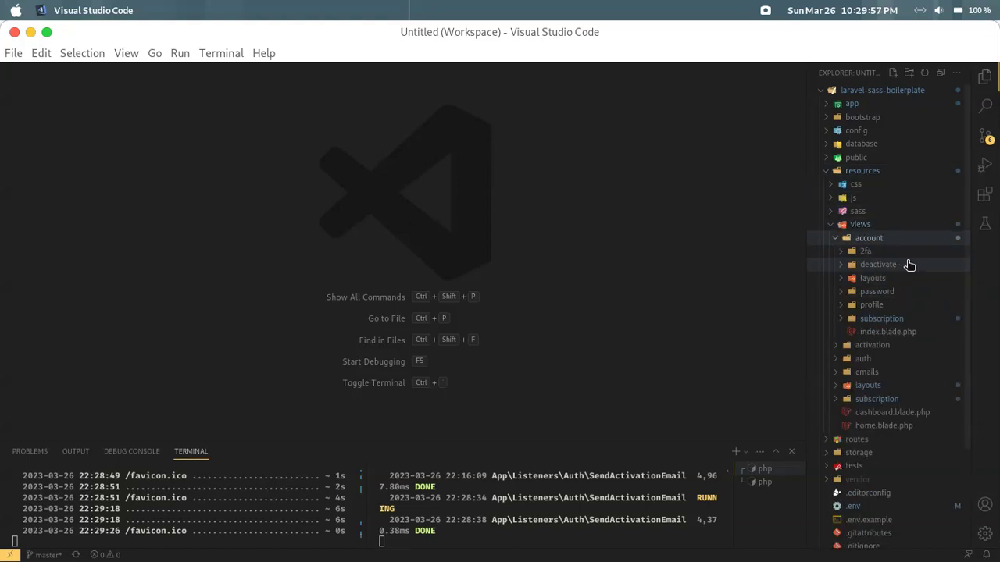
click(901, 279)
click(909, 292)
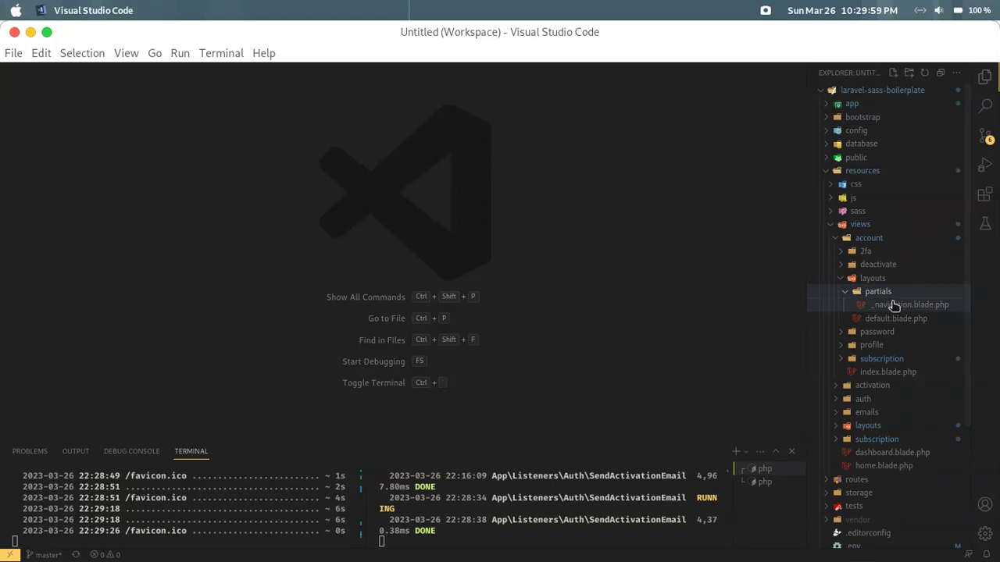
click(894, 305)
scroll(308, 262, down, 10)
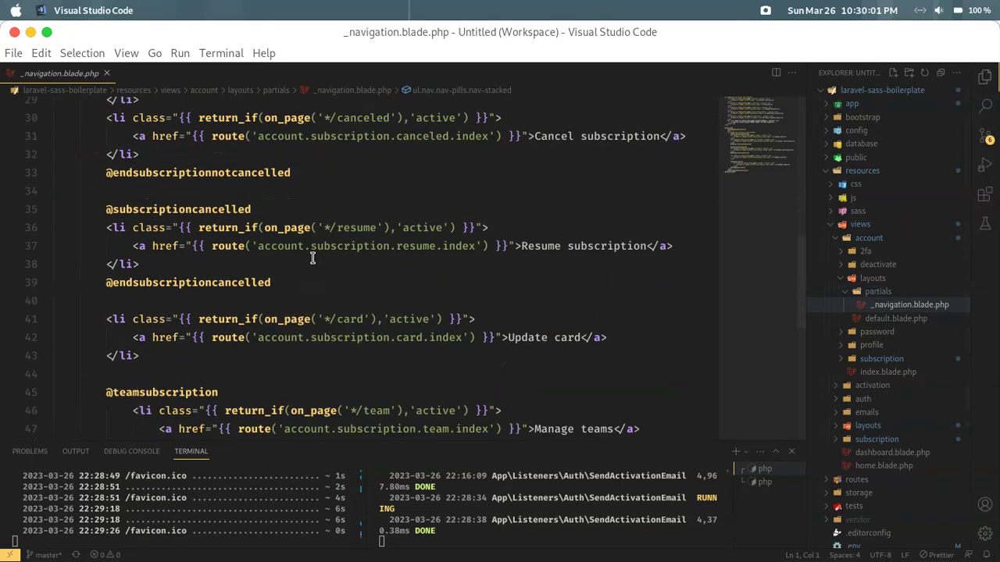
scroll(313, 258, down, 5)
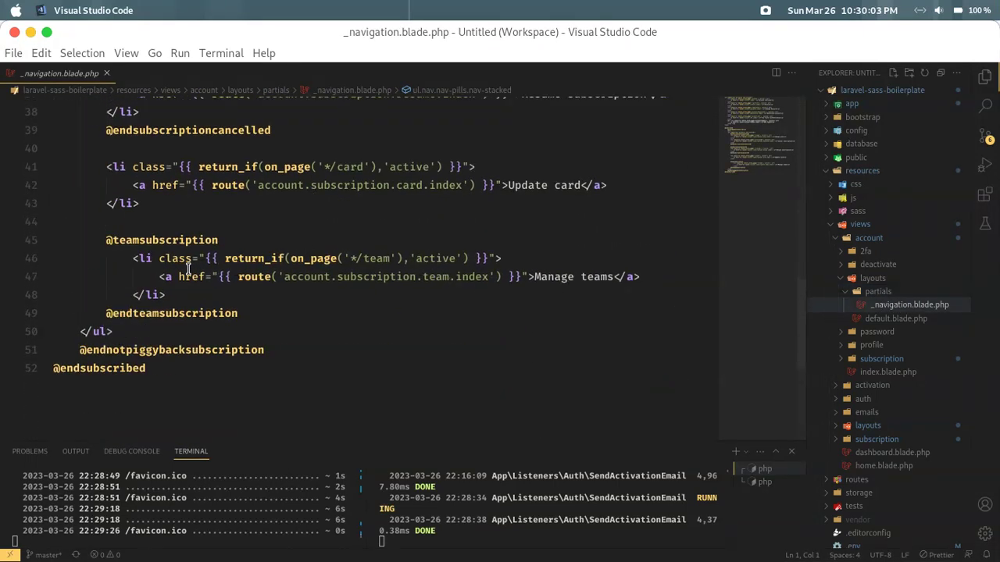
drag(96, 241, 274, 238)
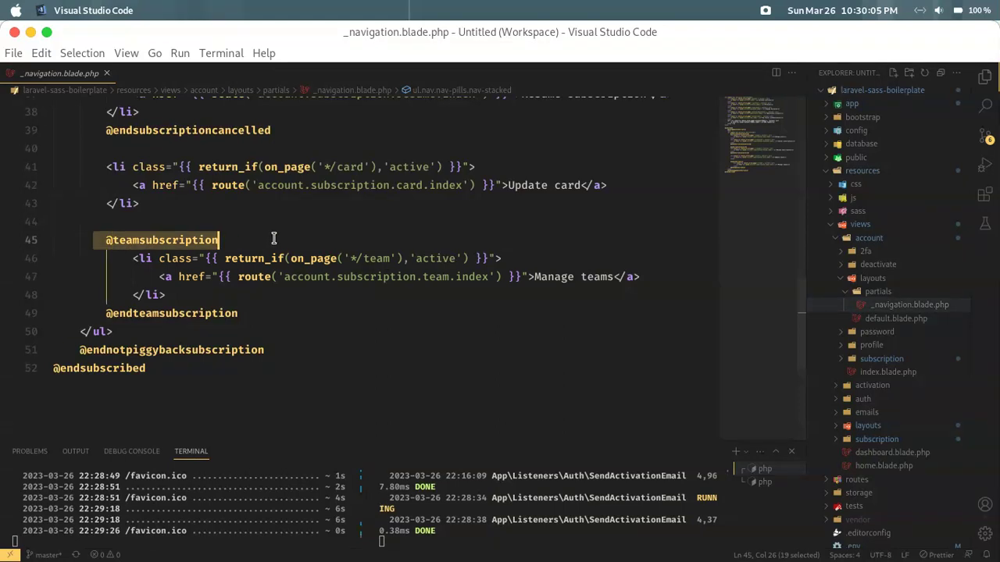
key(super+slash)
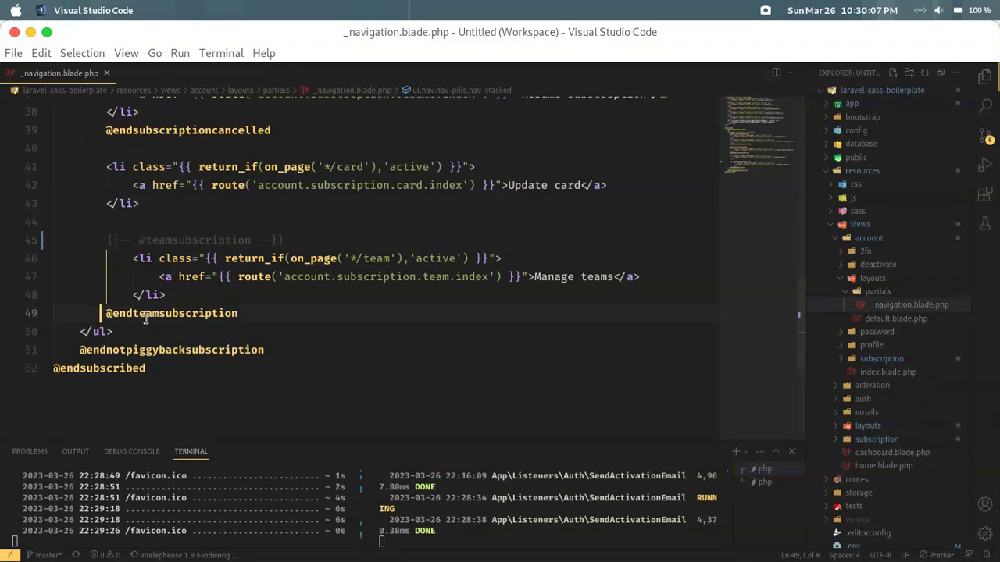
drag(102, 317, 280, 318)
key(super+slash)
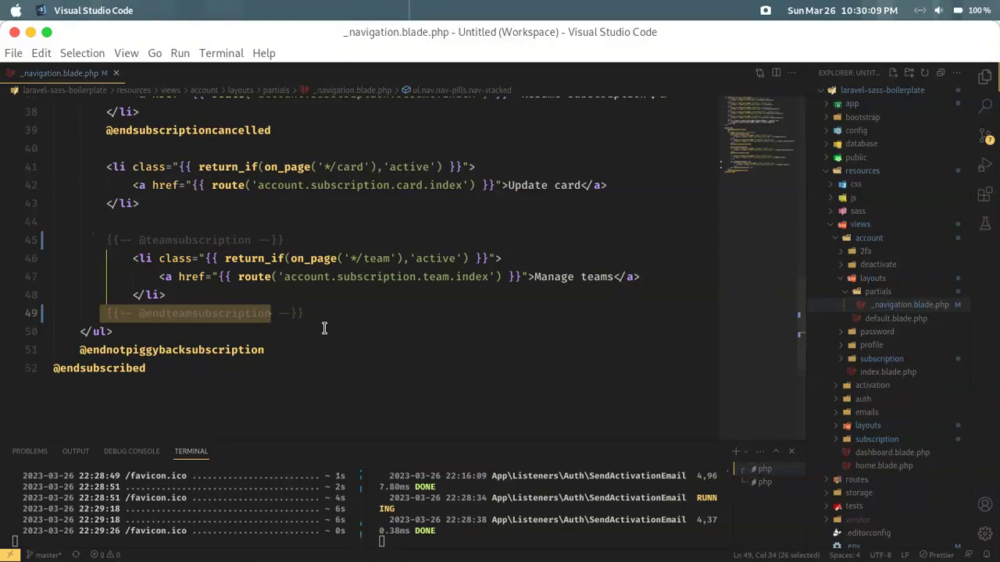
key(super+Tab)
key(super+Tab)
key(super+Tab)
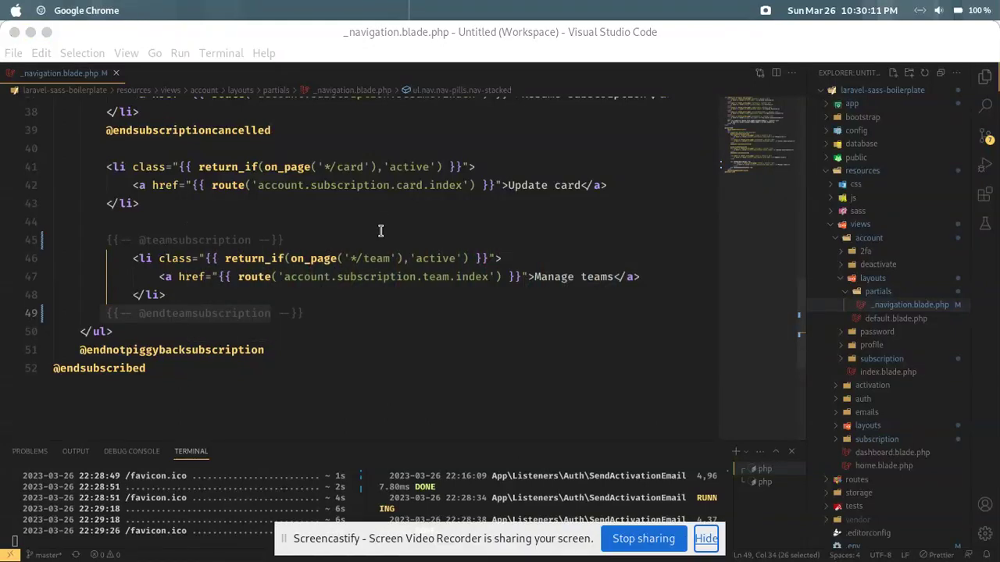
key(super+Tab)
Reload /account, try the new Manage teams sidebar link, then return to VS Code
click(298, 59)
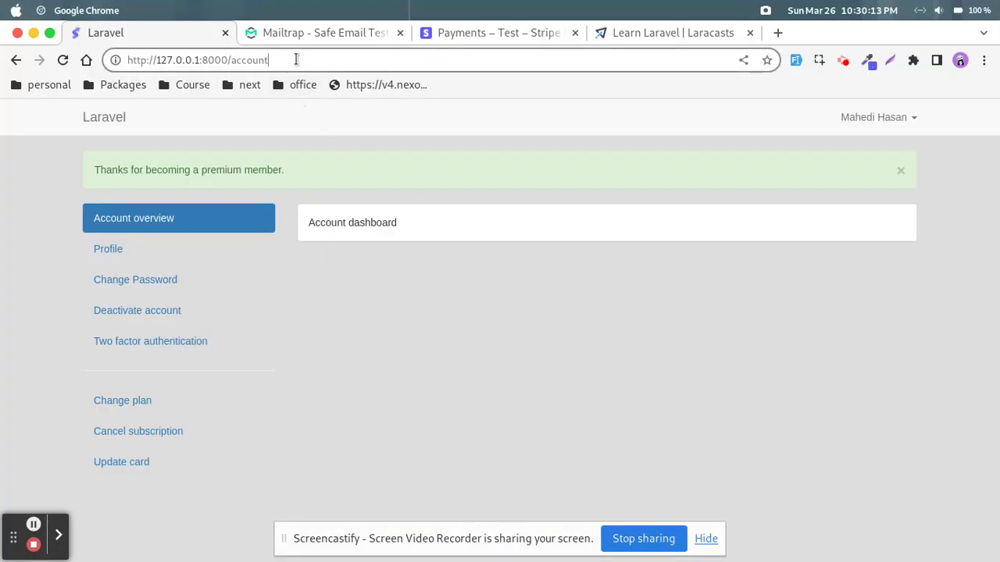
key(Return)
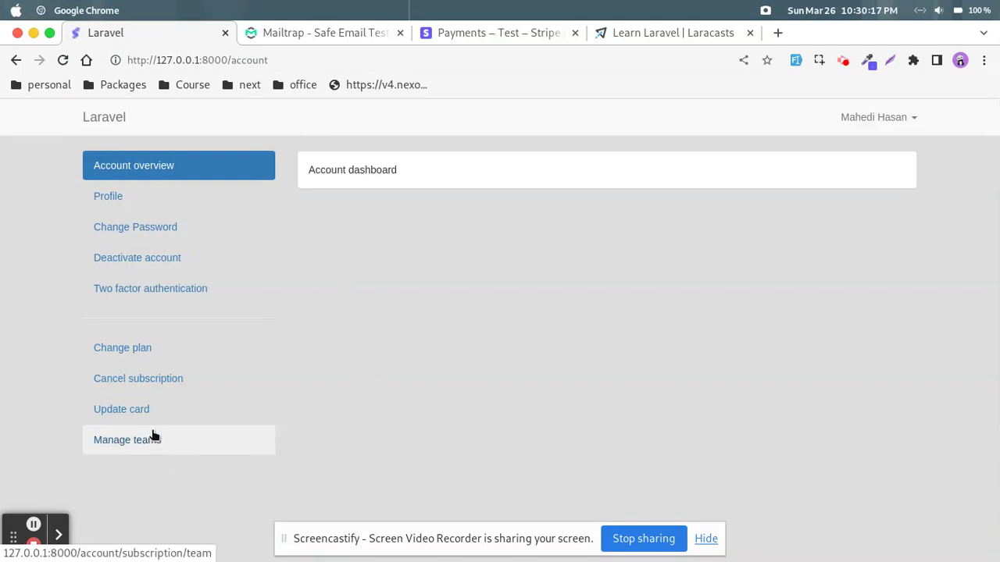
click(677, 538)
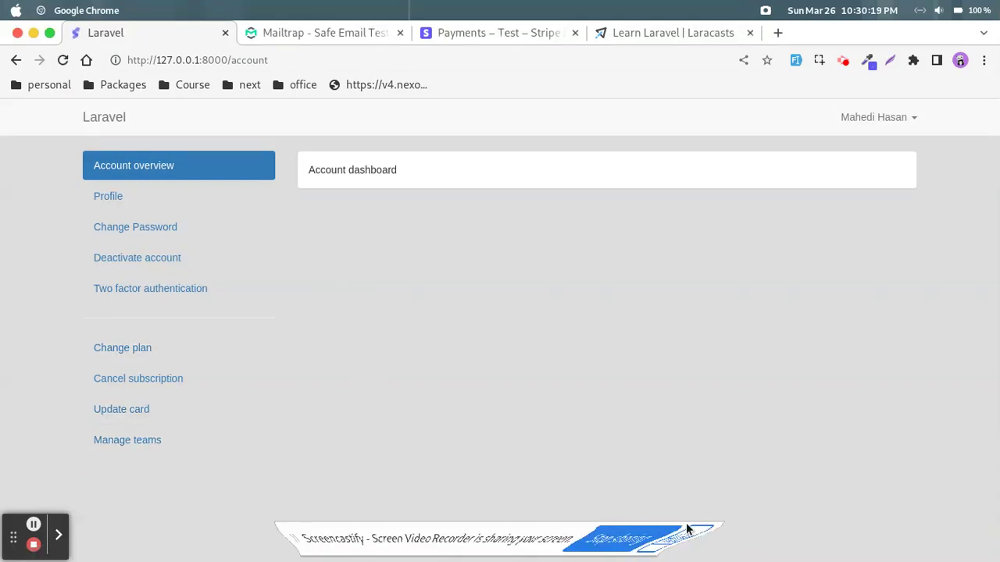
click(174, 444)
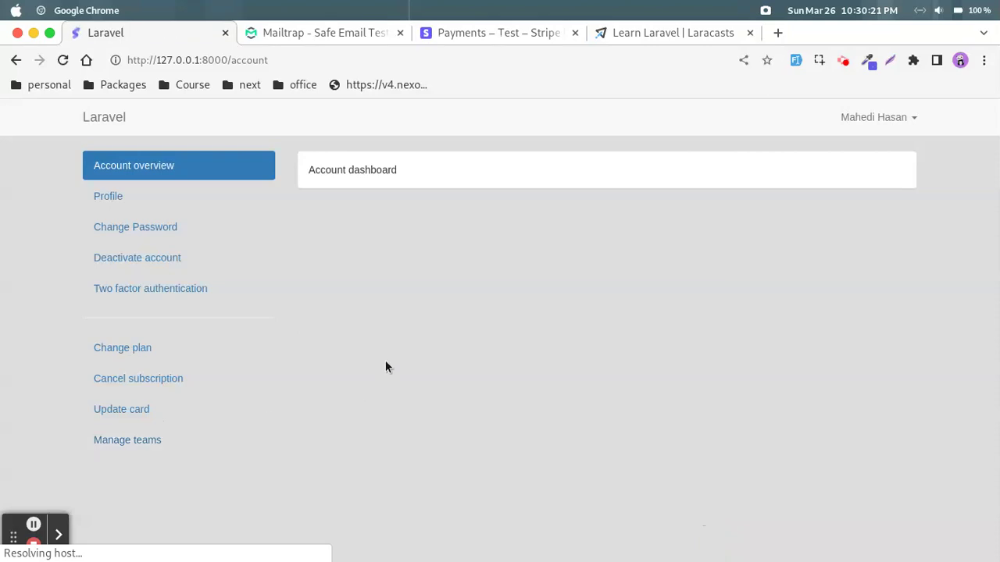
click(147, 442)
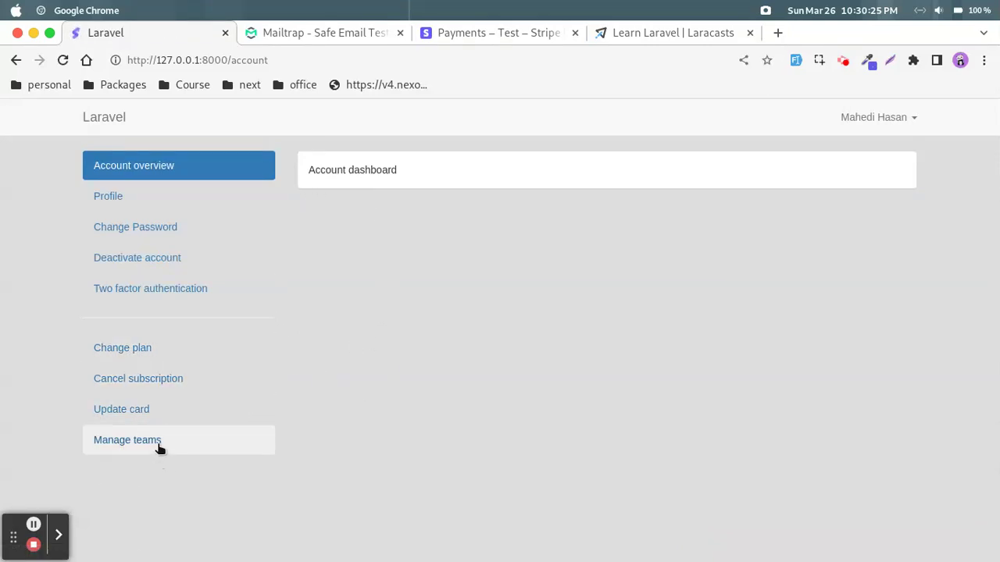
click(160, 443)
click(165, 448)
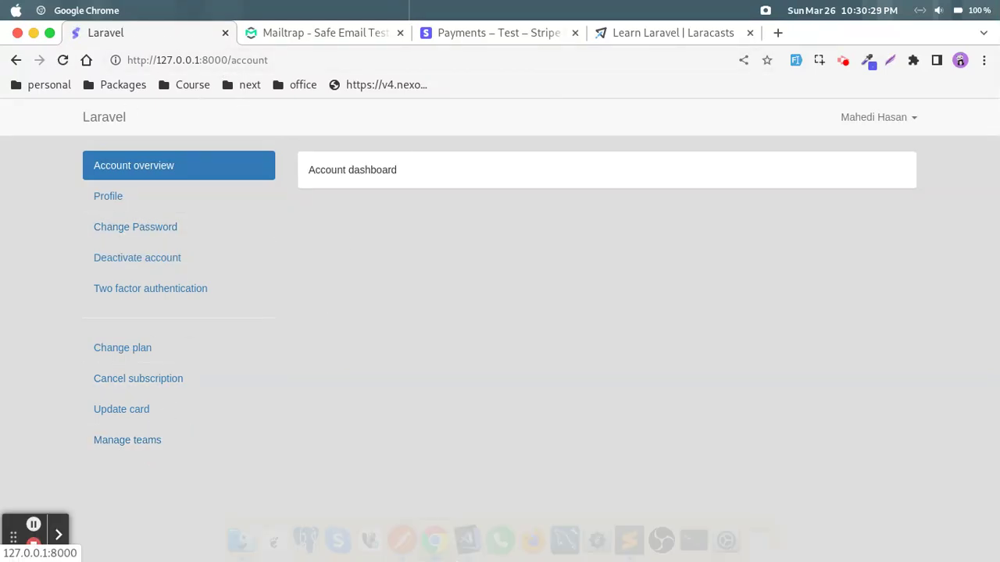
click(467, 539)
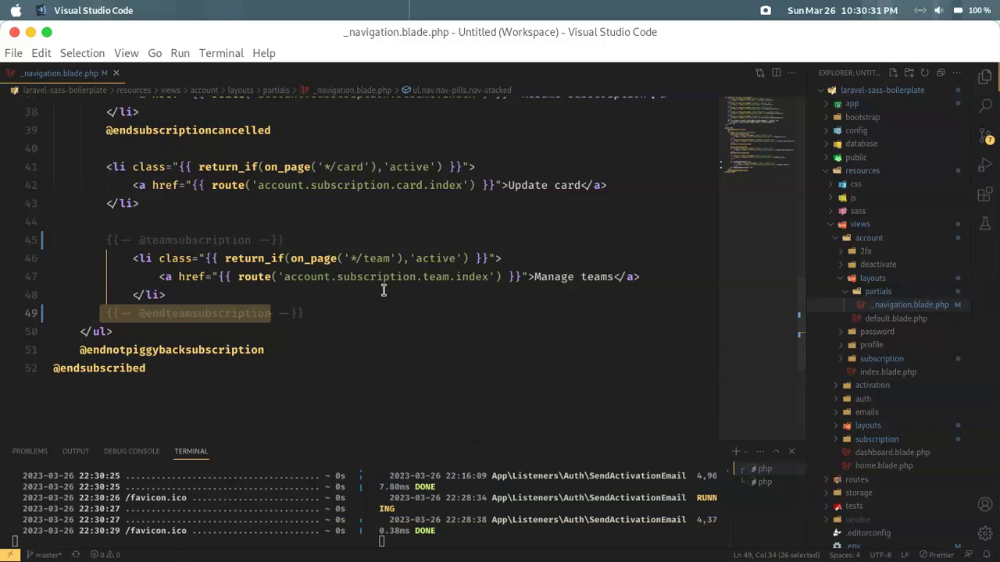
Open routes/web.php and scroll down to the subscription.team route group
scroll(905, 282, down, 5)
click(904, 313)
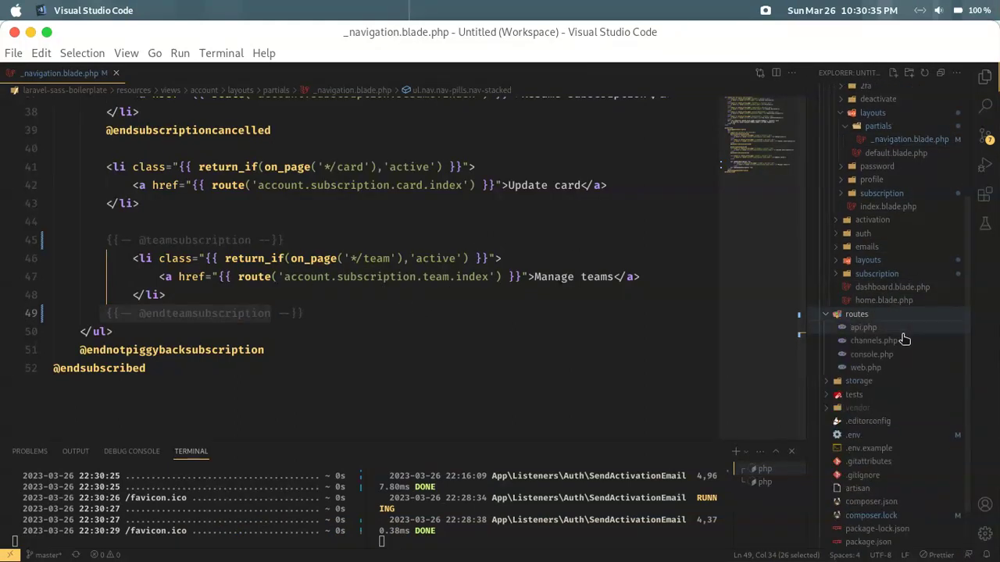
click(897, 369)
scroll(378, 284, down, 15)
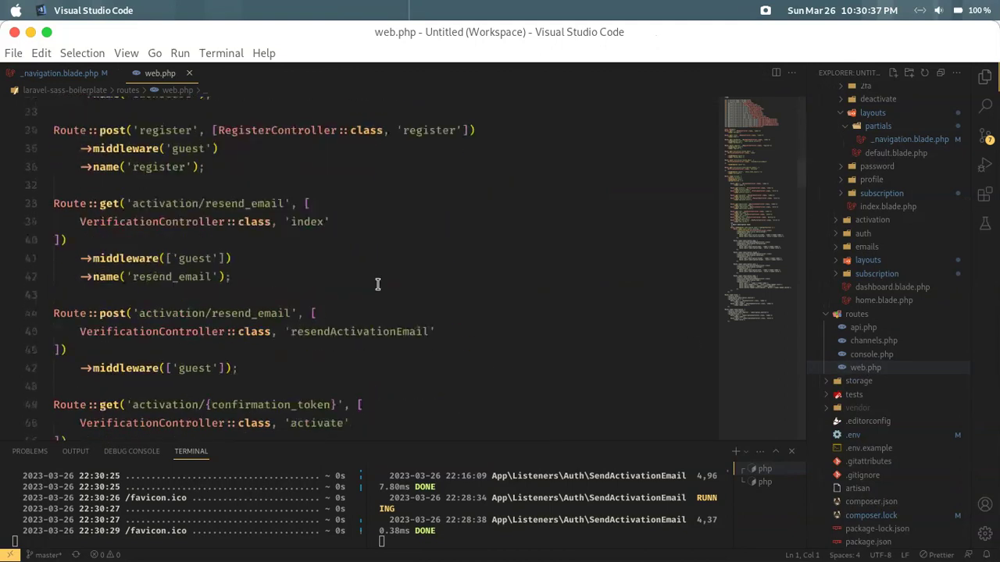
scroll(379, 295, down, 20)
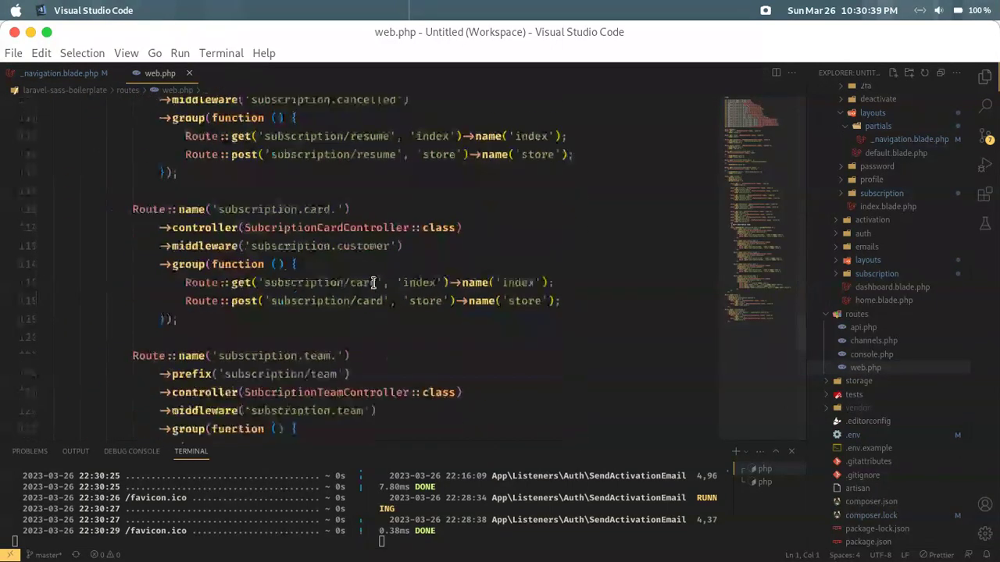
scroll(374, 281, down, 3)
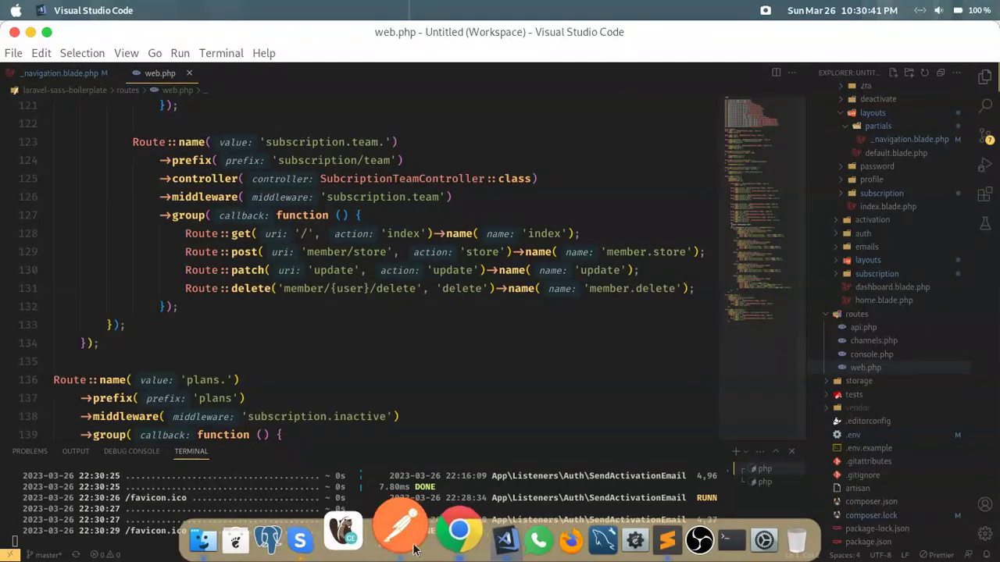
click(469, 537)
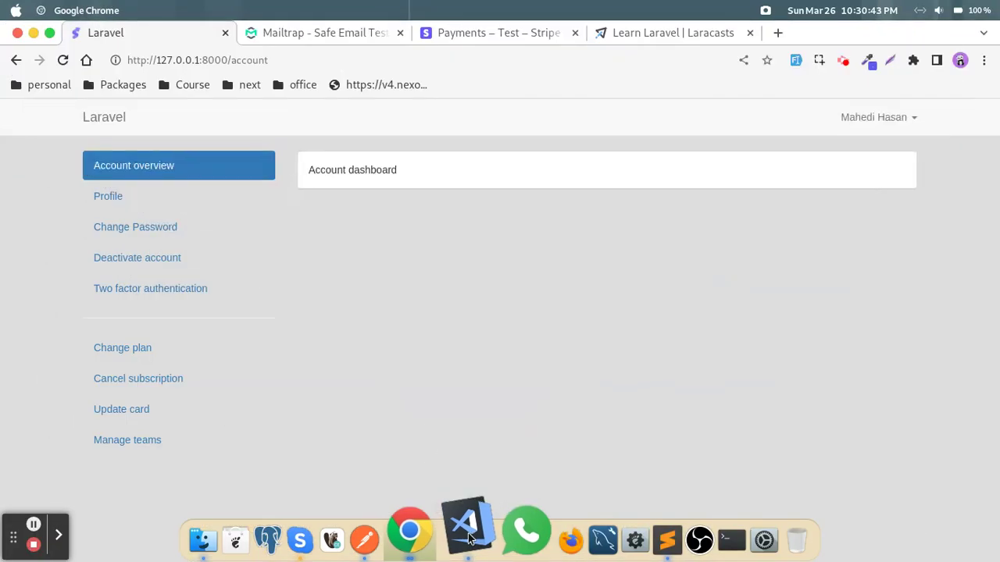
click(469, 537)
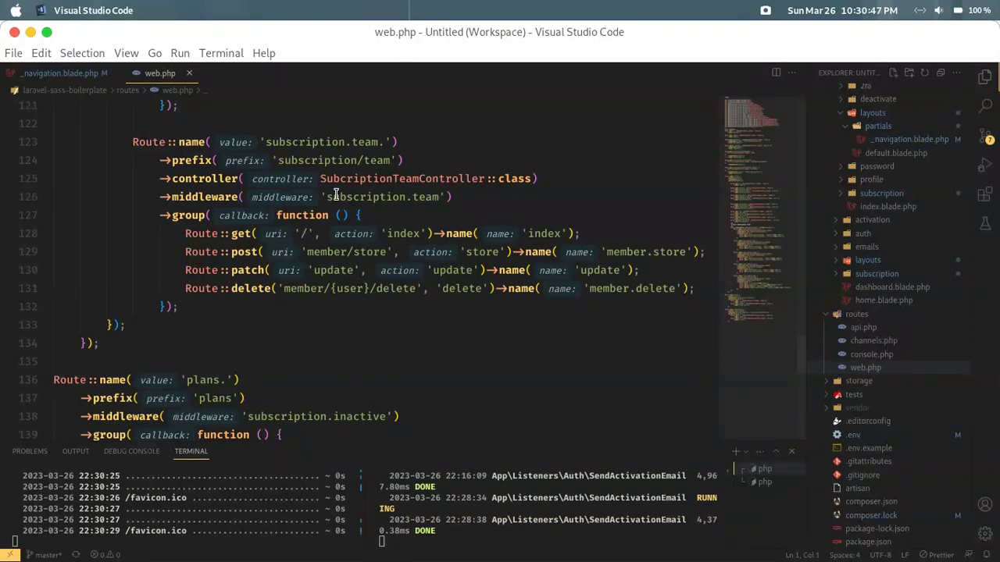
Comment out the ->middleware('subscription.team') call on line 126
drag(327, 197, 431, 197)
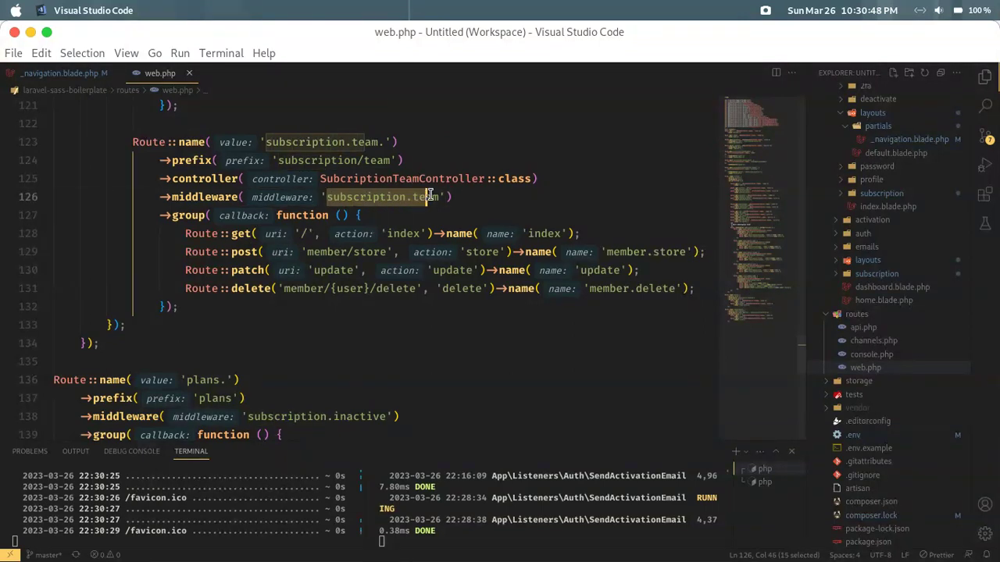
click(161, 197)
drag(175, 200, 482, 204)
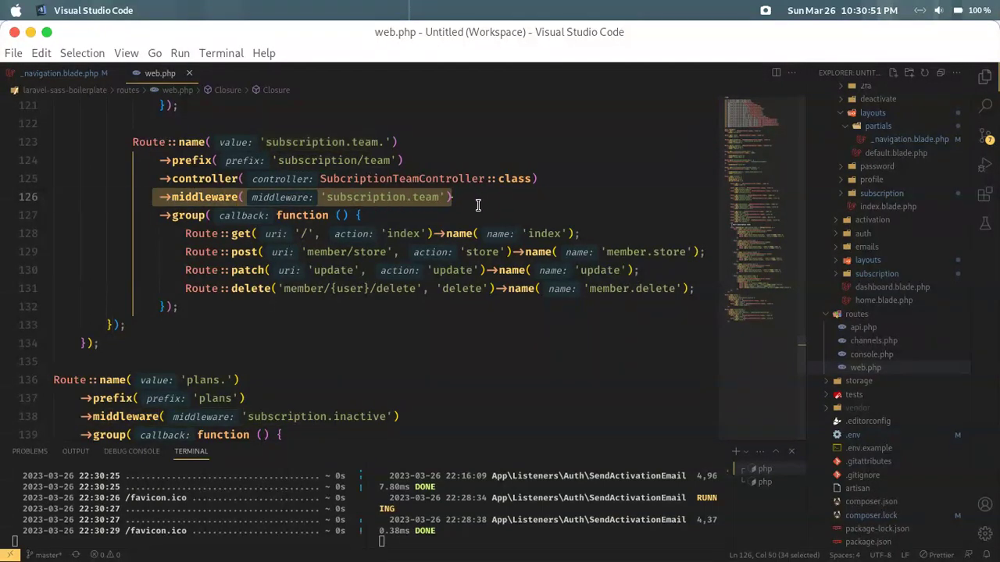
key(super+slash)
click(422, 308)
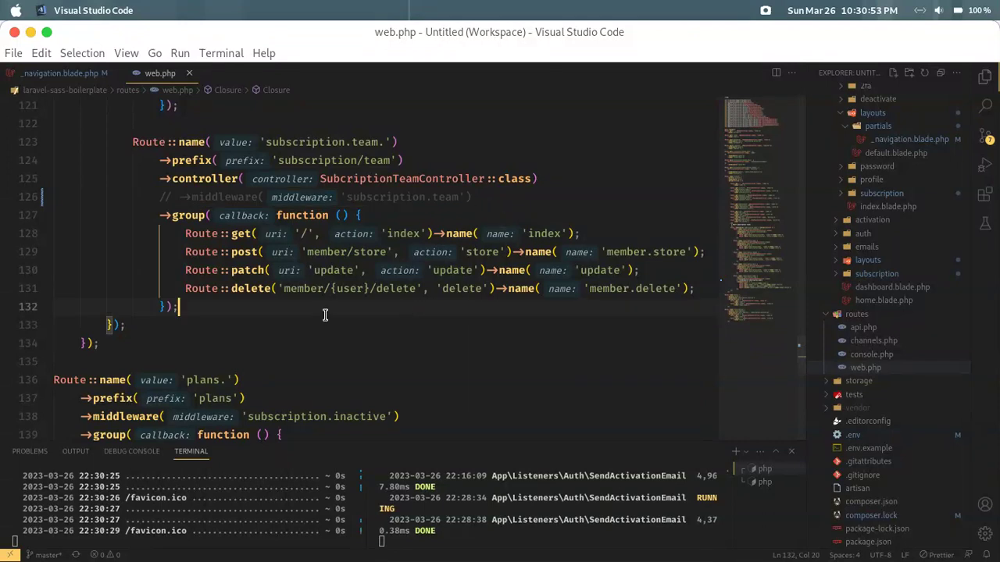
key(super+Tab)
key(super+Tab)
key(super+Tab)
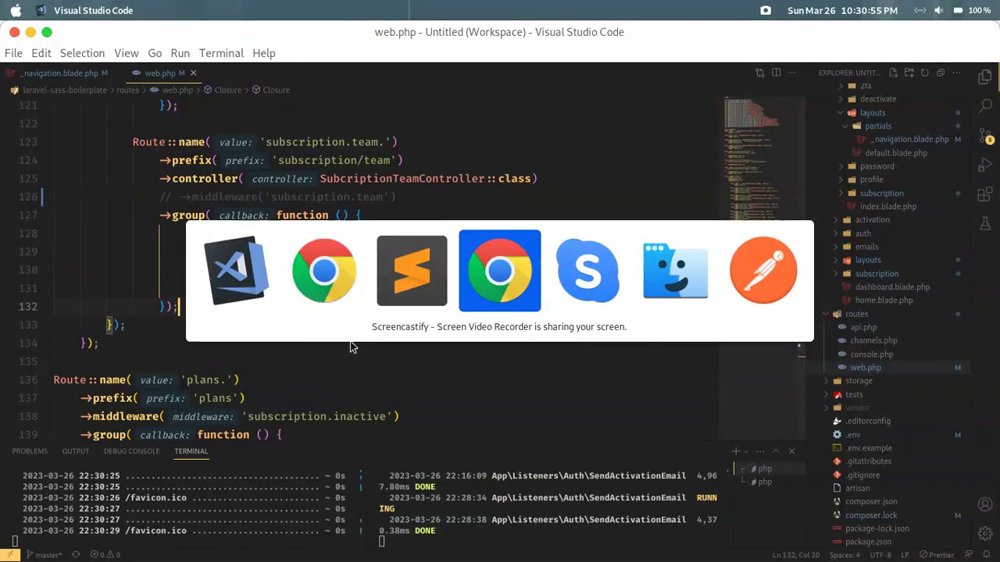
Reload the account page and open Manage teams, showing the Laravelia team with no members
key(super+Tab)
key(super+Tab)
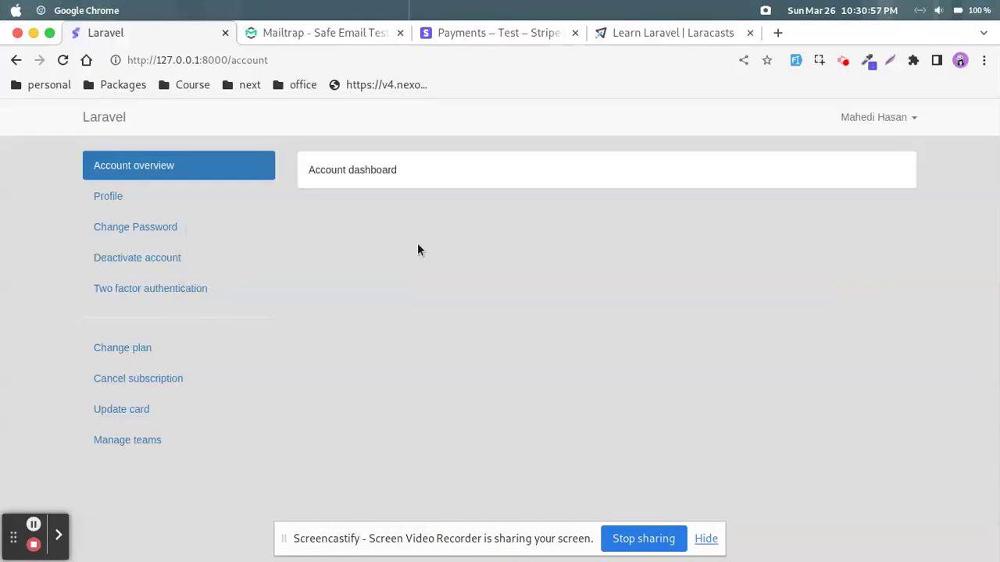
click(312, 60)
key(Return)
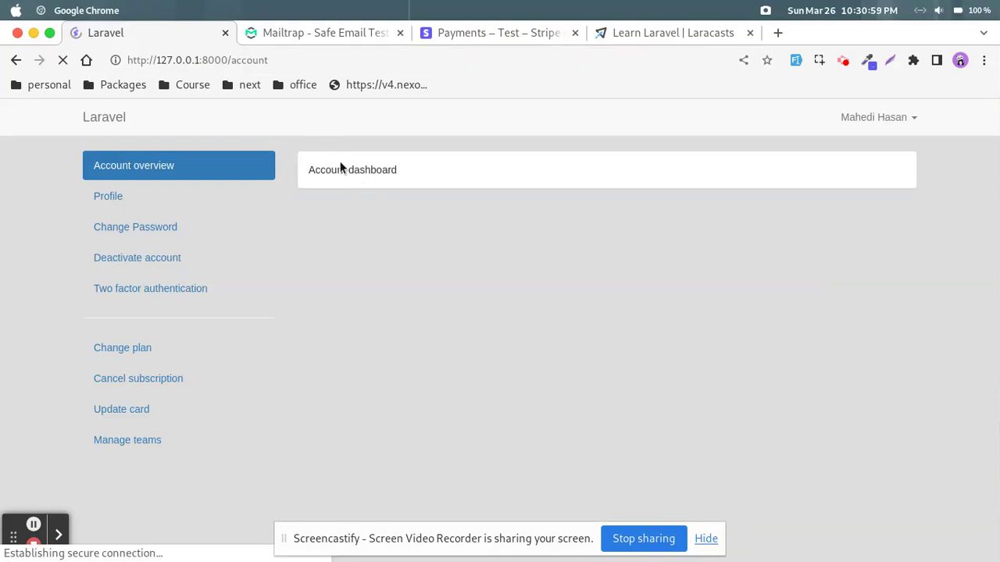
click(137, 439)
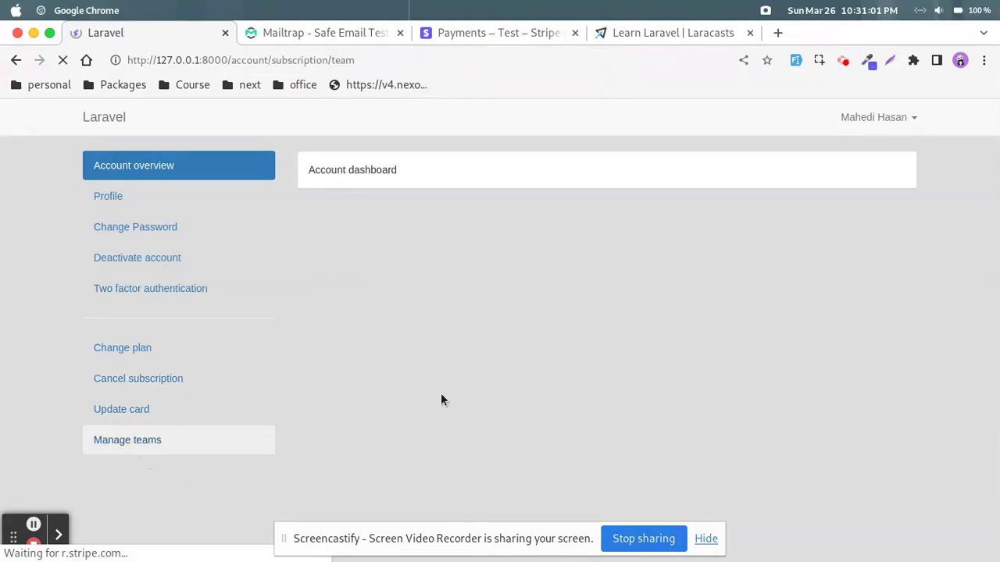
click(705, 538)
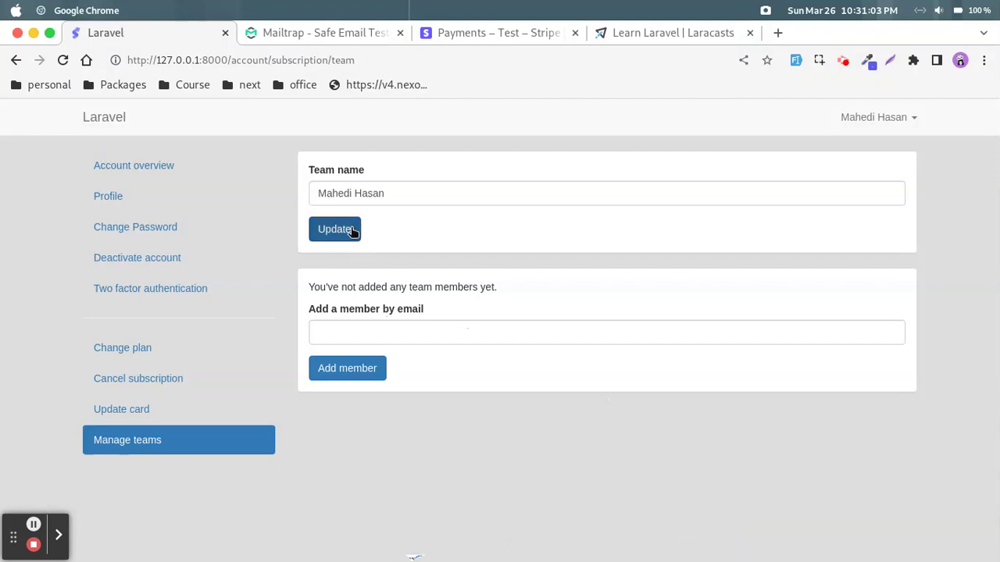
click(336, 179)
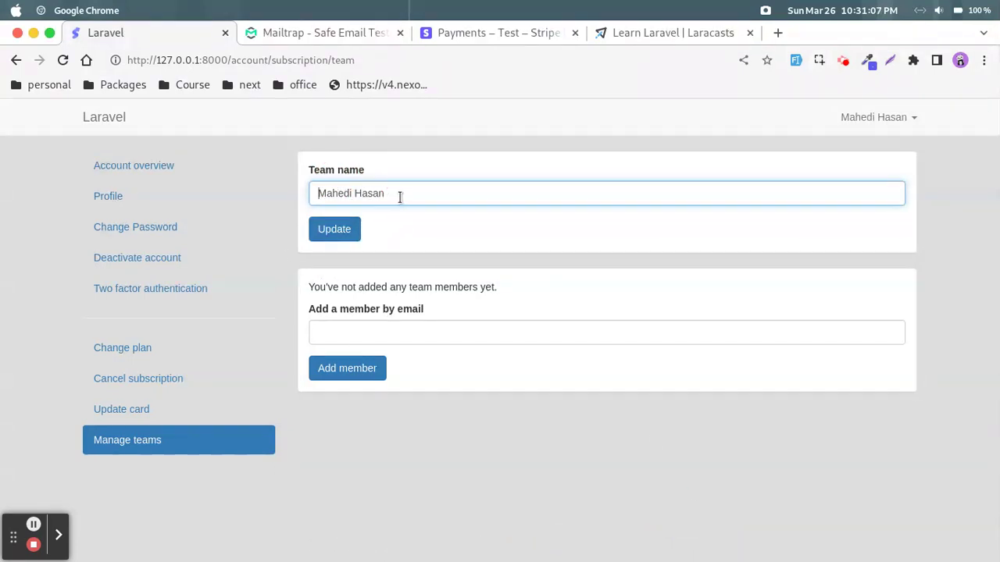
drag(402, 195, 315, 194)
click(324, 186)
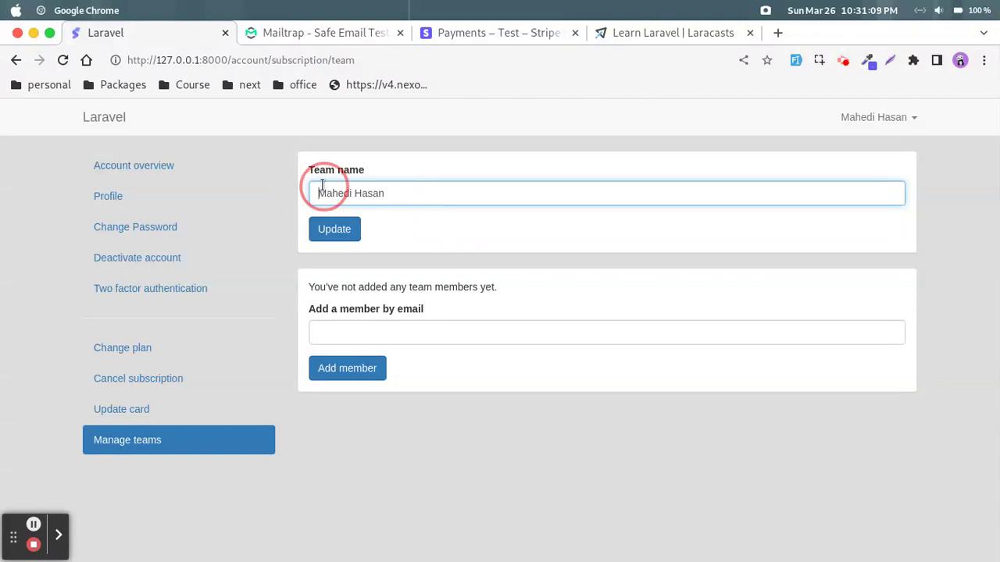
drag(299, 287, 511, 287)
Enter a test e-mail address in the member field and submit Add member
click(458, 329)
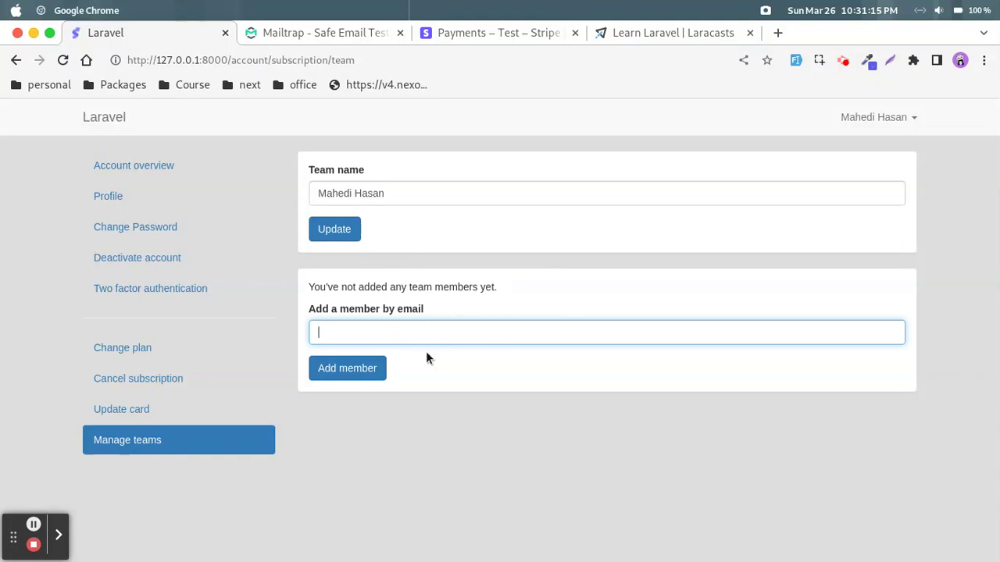
text(teet@test.com)
click(341, 379)
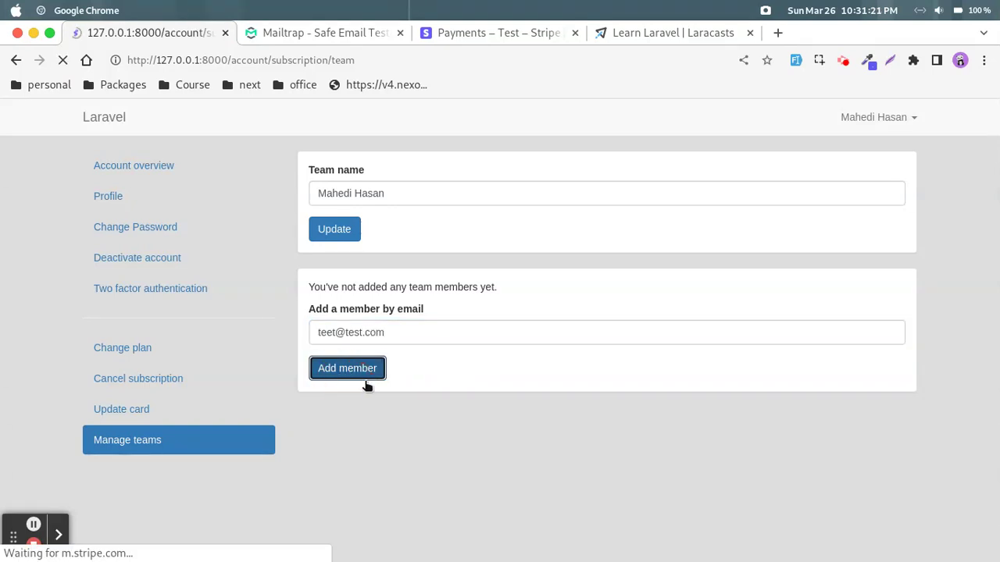
Inspect the 'The selected email is invalid.' error, then launch Firefox ESR
click(309, 359)
drag(309, 359, 469, 357)
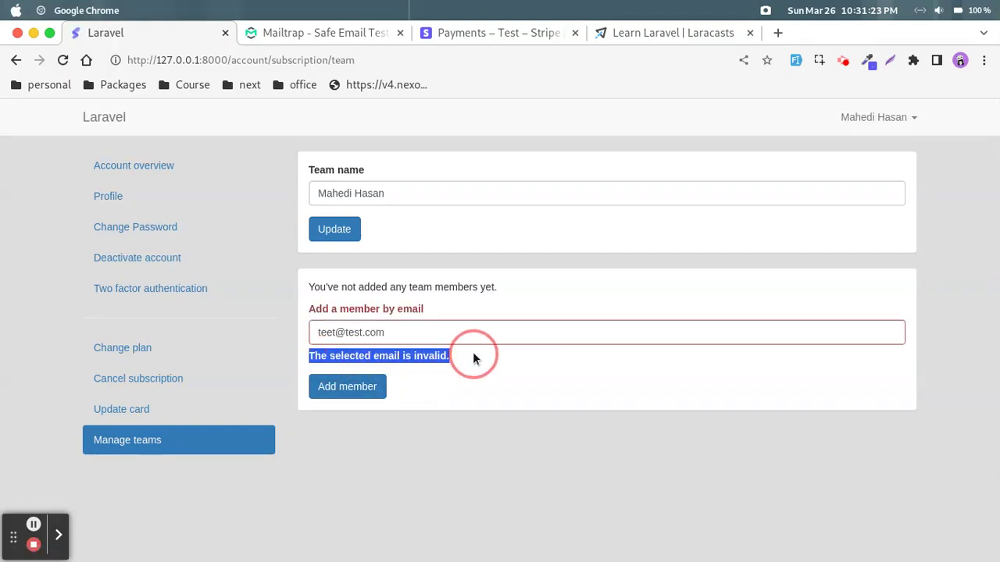
click(440, 357)
drag(310, 356, 466, 336)
click(453, 386)
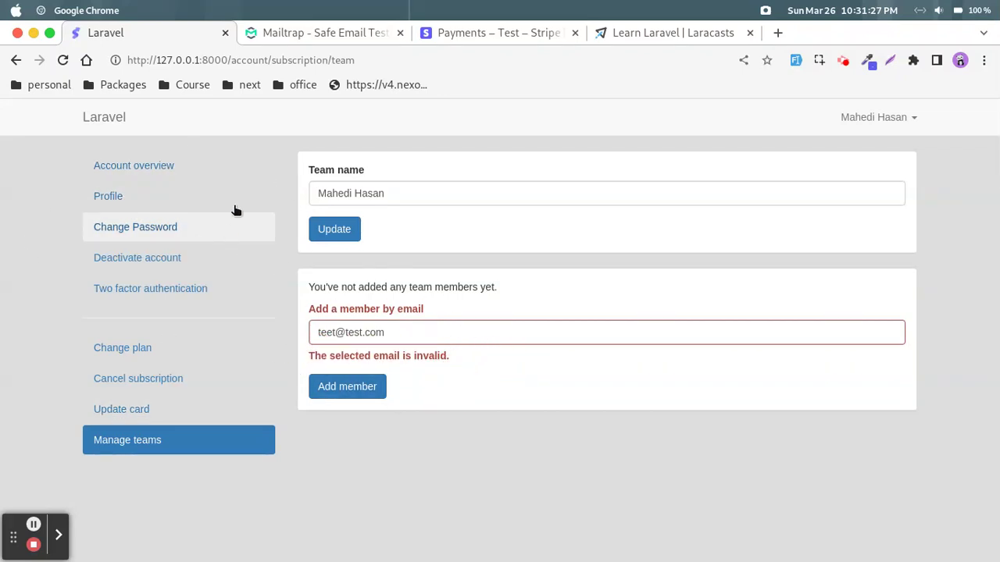
click(456, 368)
drag(308, 359, 562, 365)
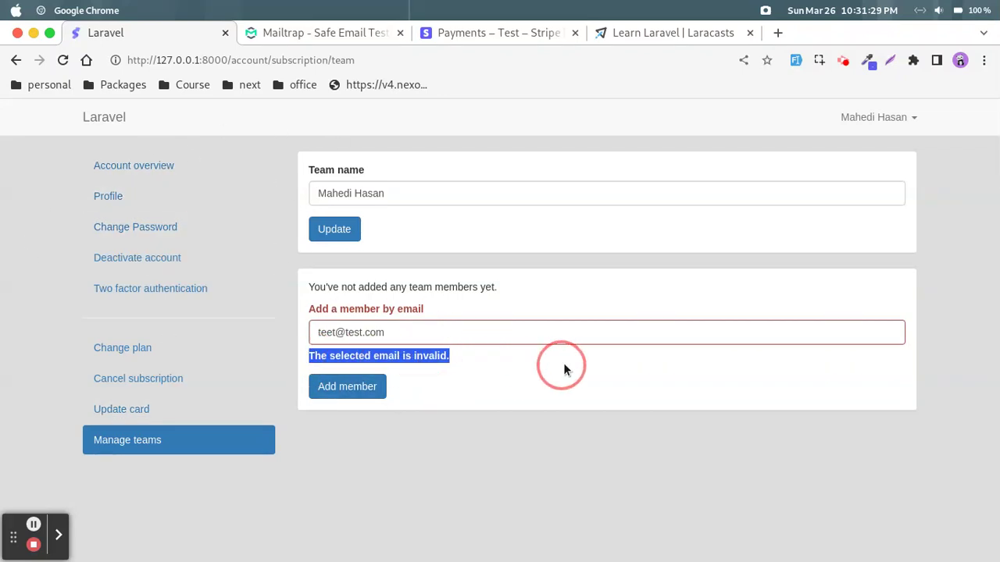
click(413, 337)
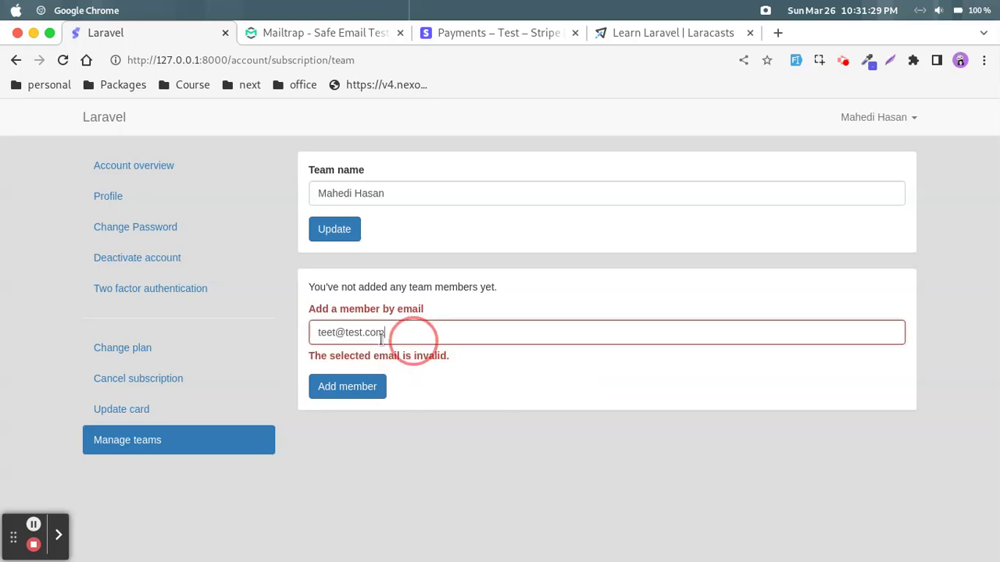
click(478, 409)
mouse_move(508, 556)
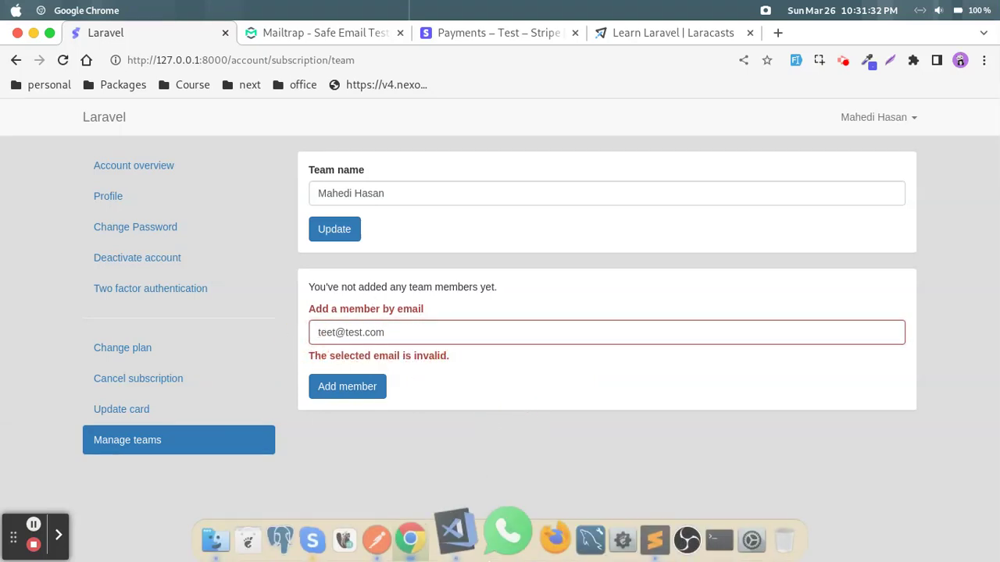
click(533, 537)
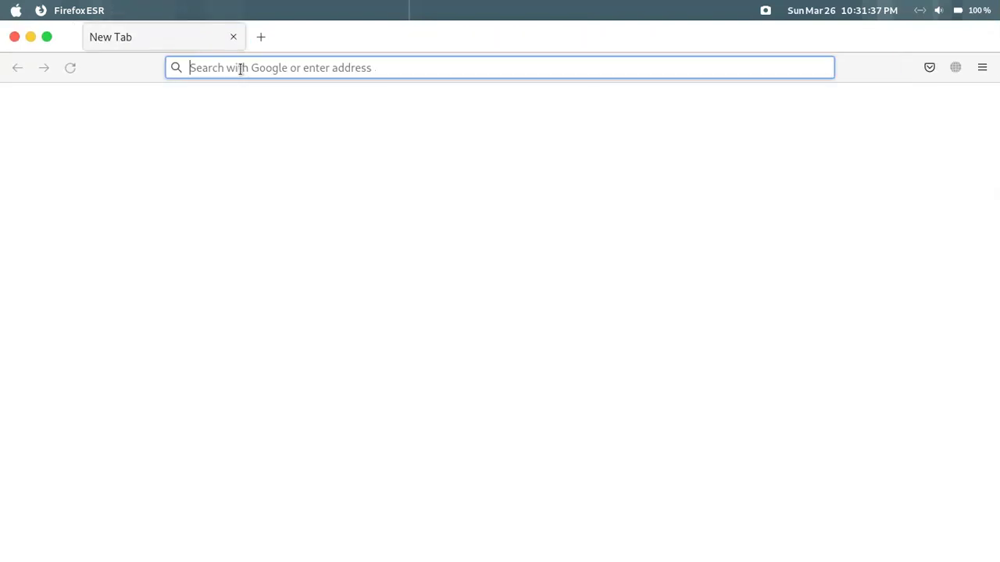
Load 127.0.0.1:8000 in Firefox, open Register, and fill Name 'Lorem ipsum' and a saved e-mail
text(1)
key(Return)
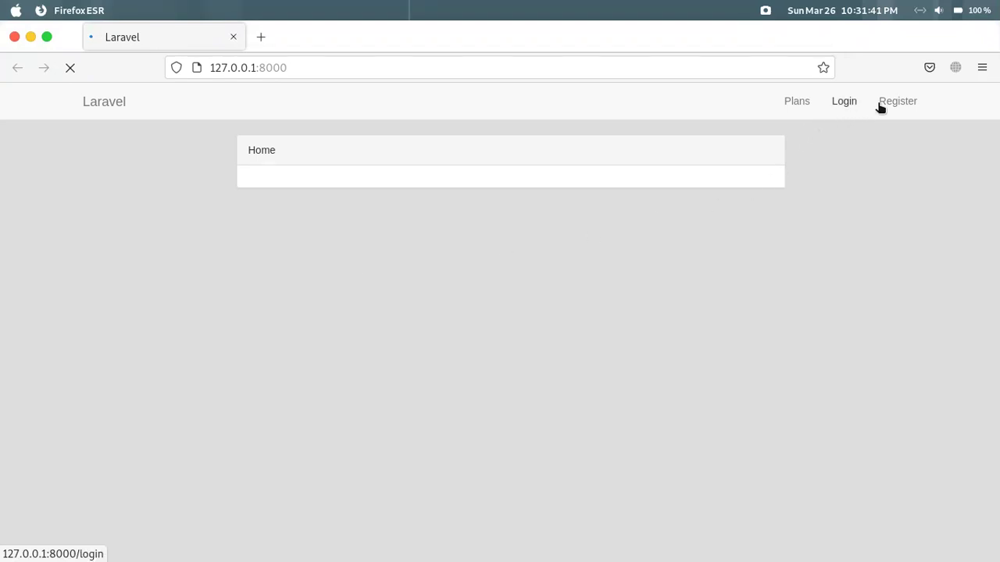
click(882, 105)
click(465, 194)
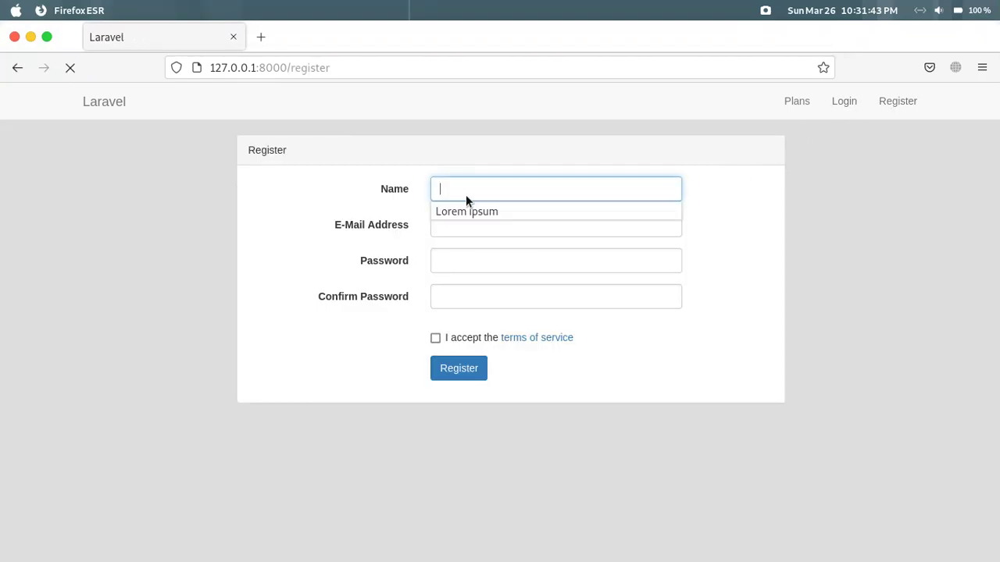
click(483, 210)
click(470, 224)
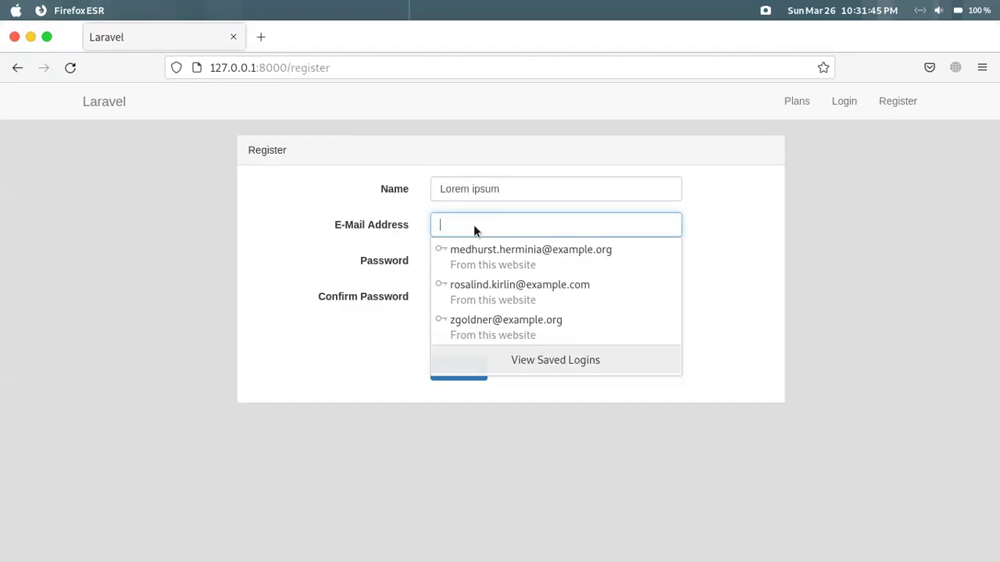
click(528, 320)
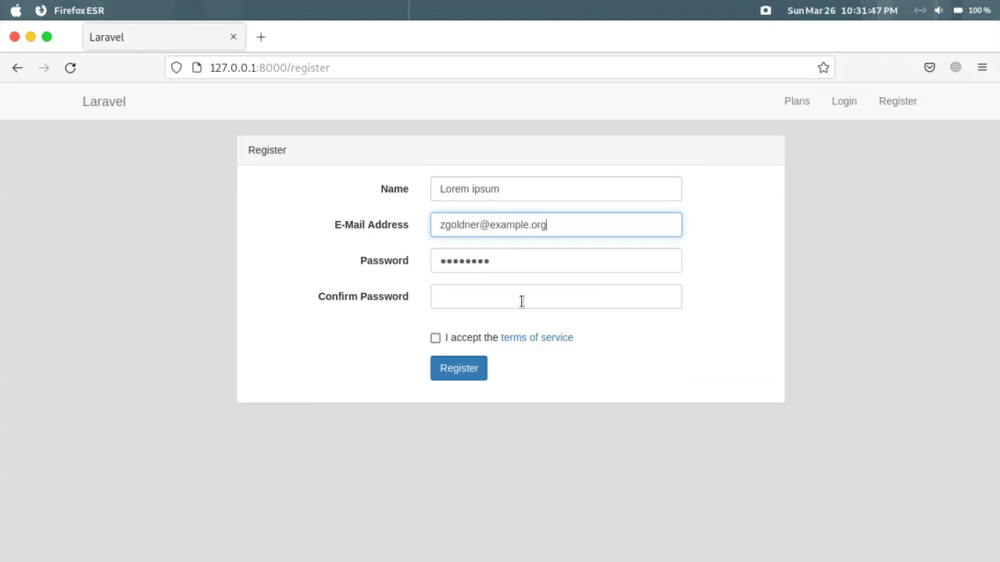
Set and confirm the account password, then submit registration to reach the activation-email notice
drag(568, 227, 441, 225)
key(ctrl+c)
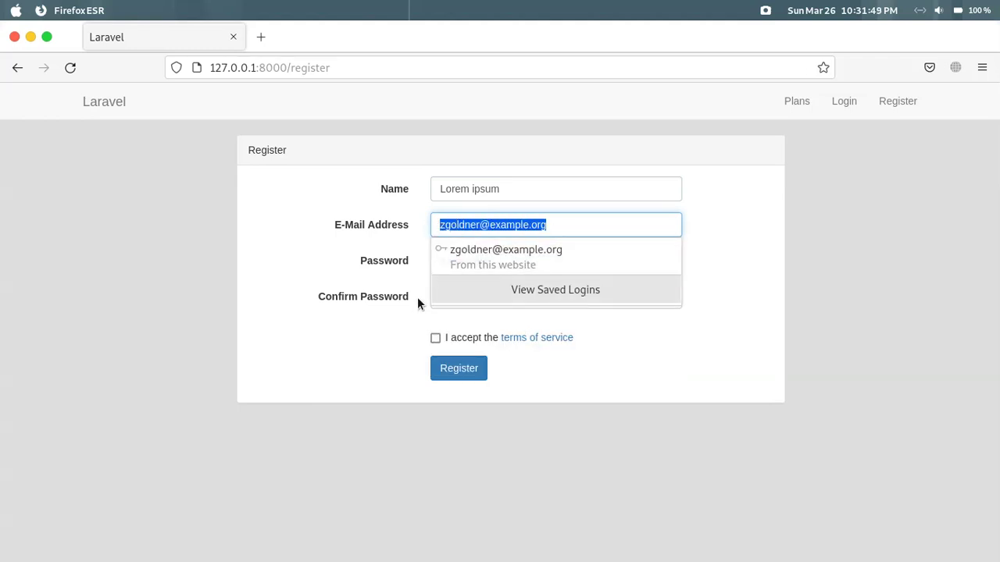
click(469, 312)
click(492, 296)
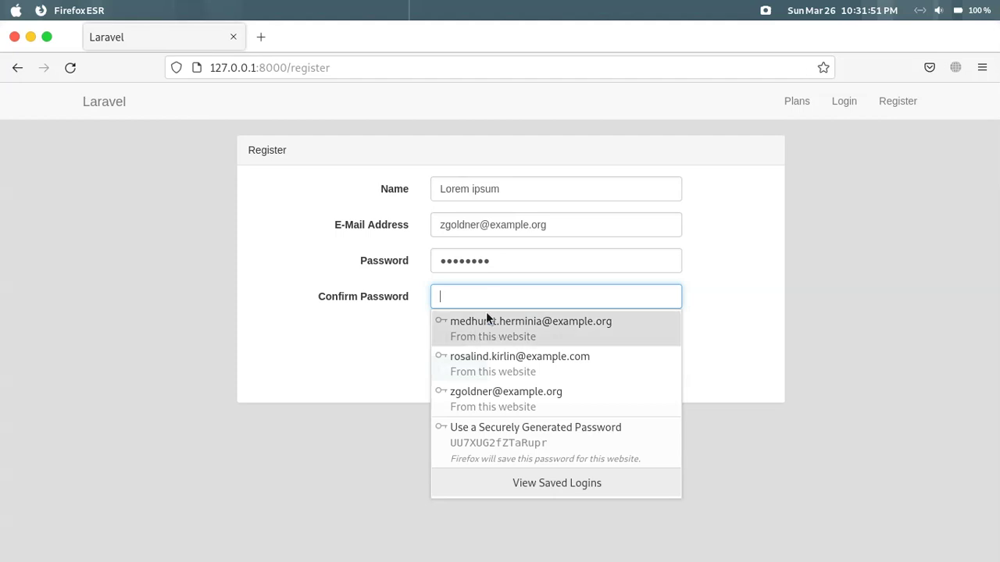
click(453, 297)
double_click(451, 260)
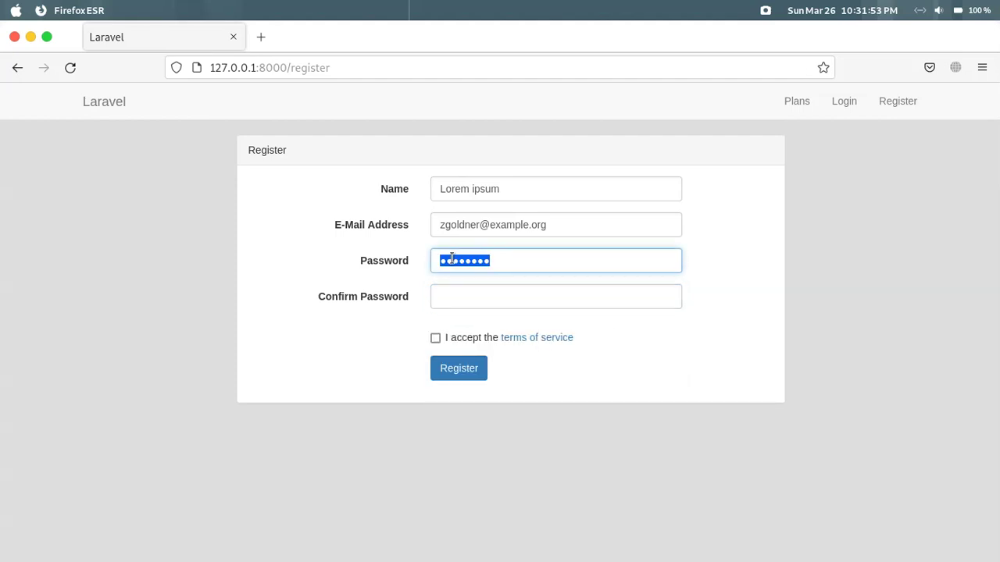
text(password)
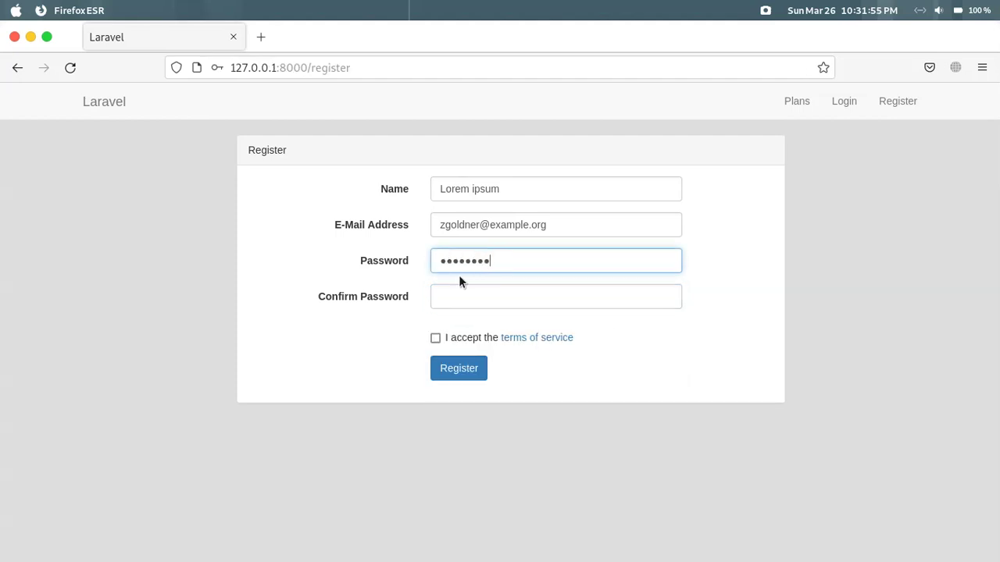
click(459, 297)
text(pass)
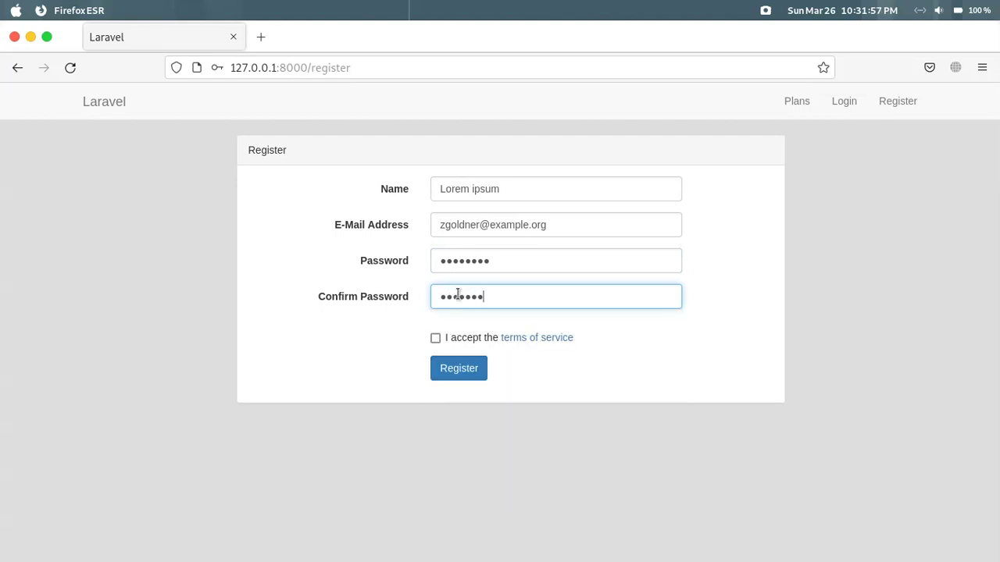
text(word)
click(458, 374)
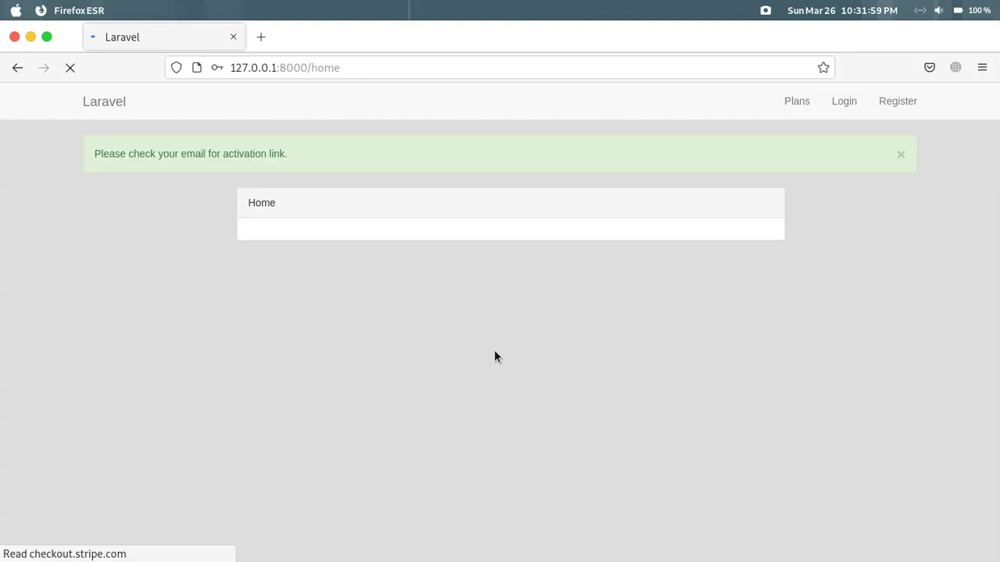
drag(94, 154, 364, 166)
Paste the newly registered user's e-mail address into a new Firefox tab
click(362, 170)
mouse_move(468, 547)
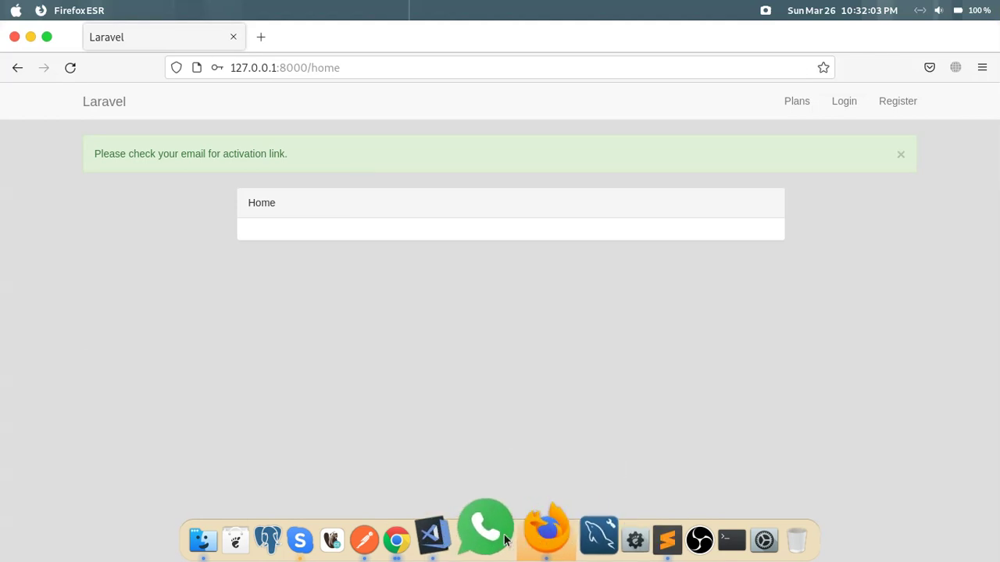
click(432, 533)
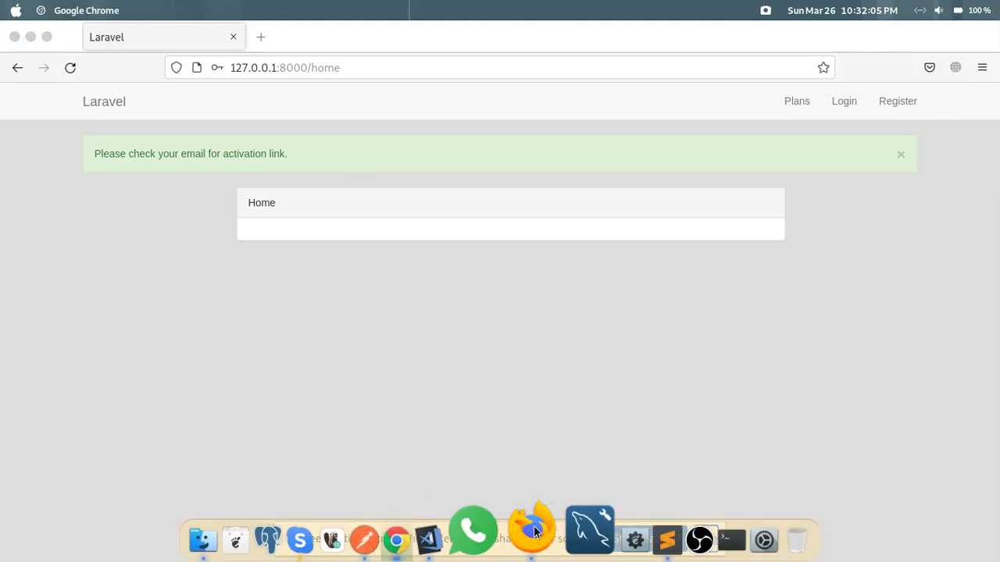
click(534, 531)
key(ctrl+t)
key(ctrl+v)
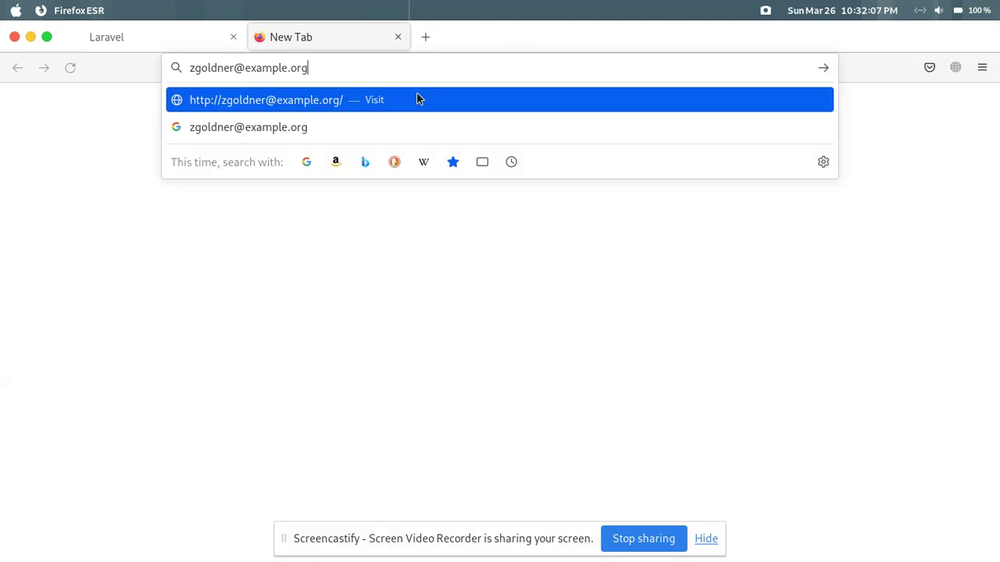
Open the newest activation e-mail in Chrome's Mailtrap inbox and copy its Activate link address
click(189, 36)
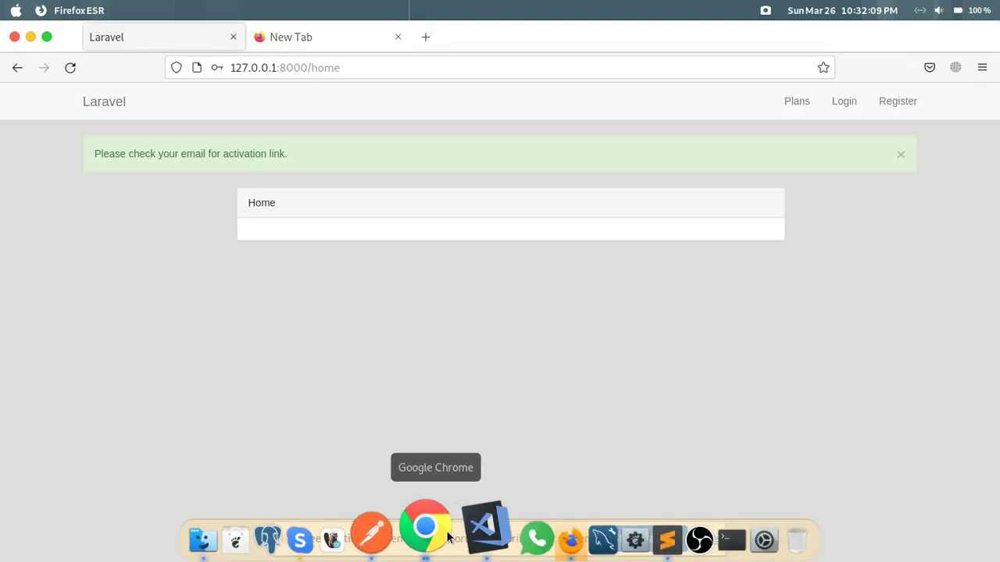
click(424, 528)
click(306, 32)
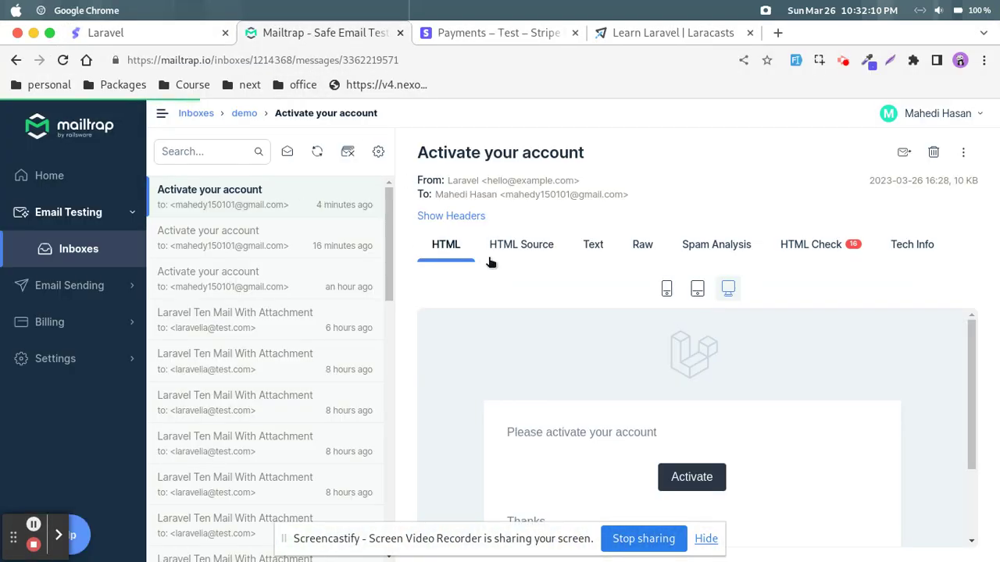
click(234, 197)
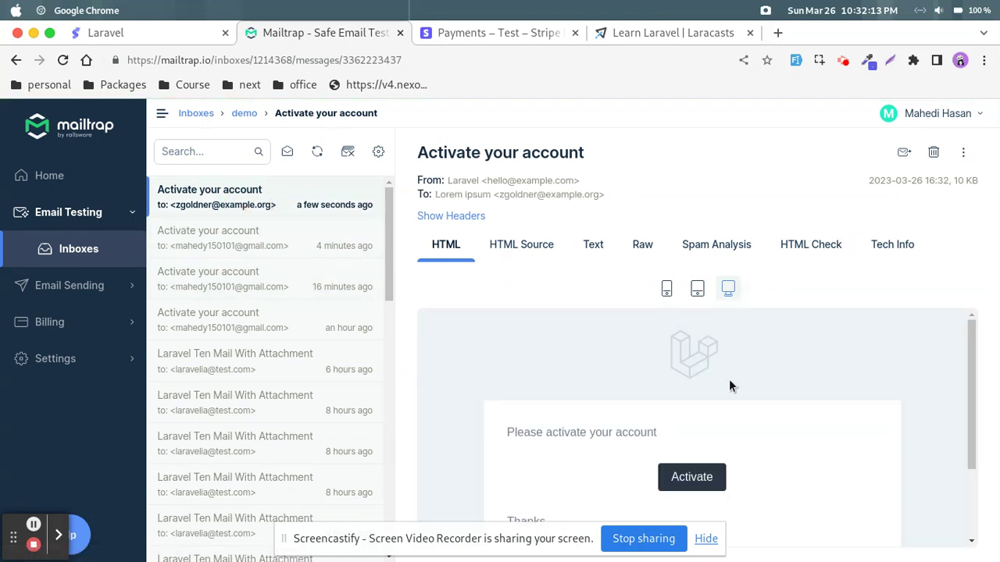
scroll(729, 378, down, 3)
right_click(673, 379)
click(746, 243)
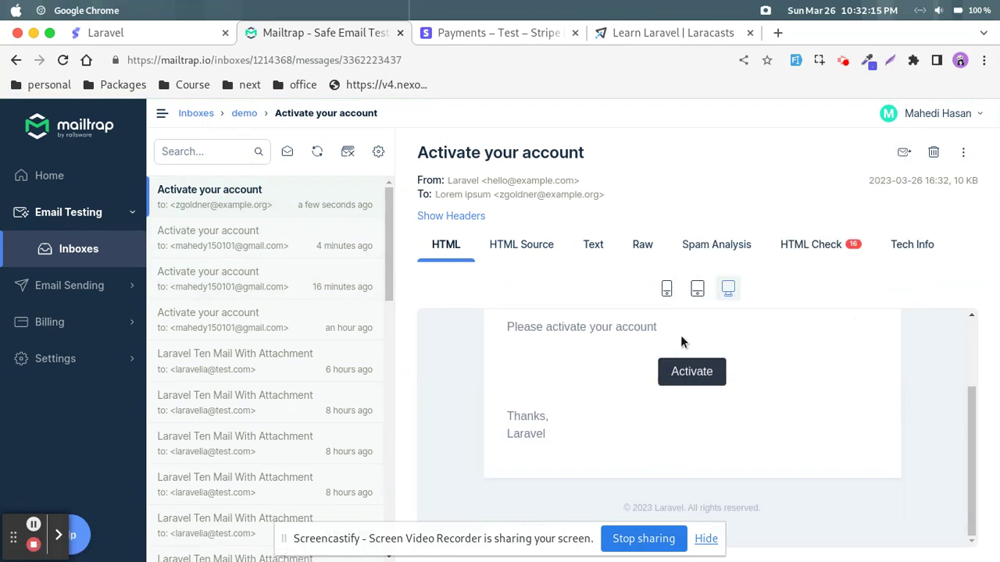
Open the copied activation link in Firefox to activate the Lorem ipsum account
mouse_move(491, 536)
click(563, 535)
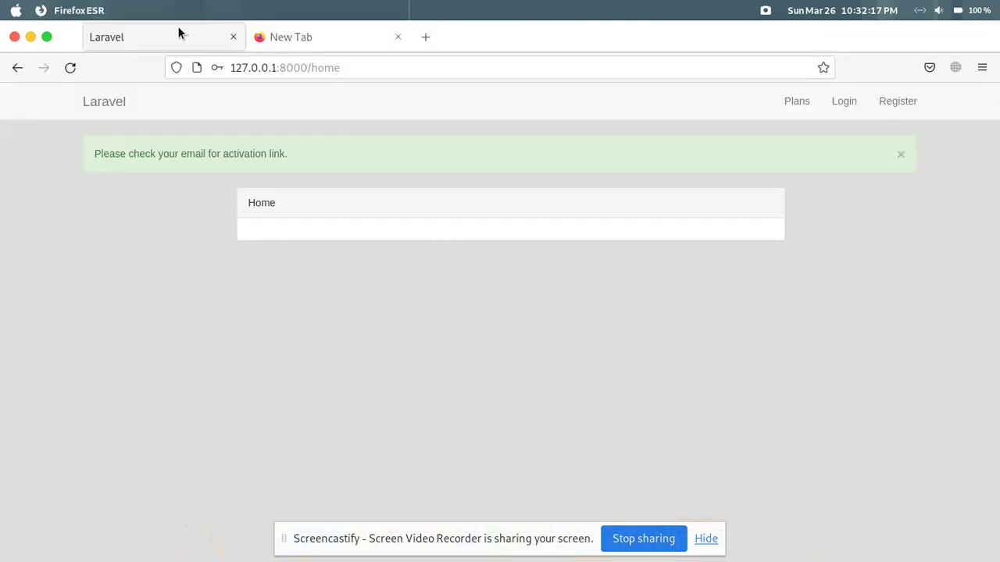
click(238, 67)
key(ctrl+v)
key(Return)
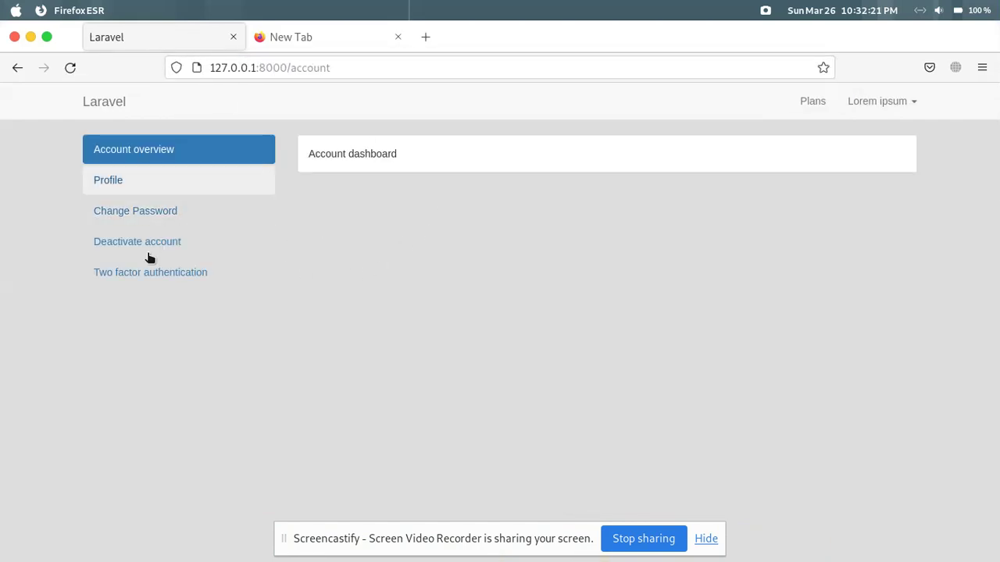
drag(385, 181, 295, 151)
Copy the new user's e-mail address in Firefox and return to Chrome's Manage teams page
click(384, 173)
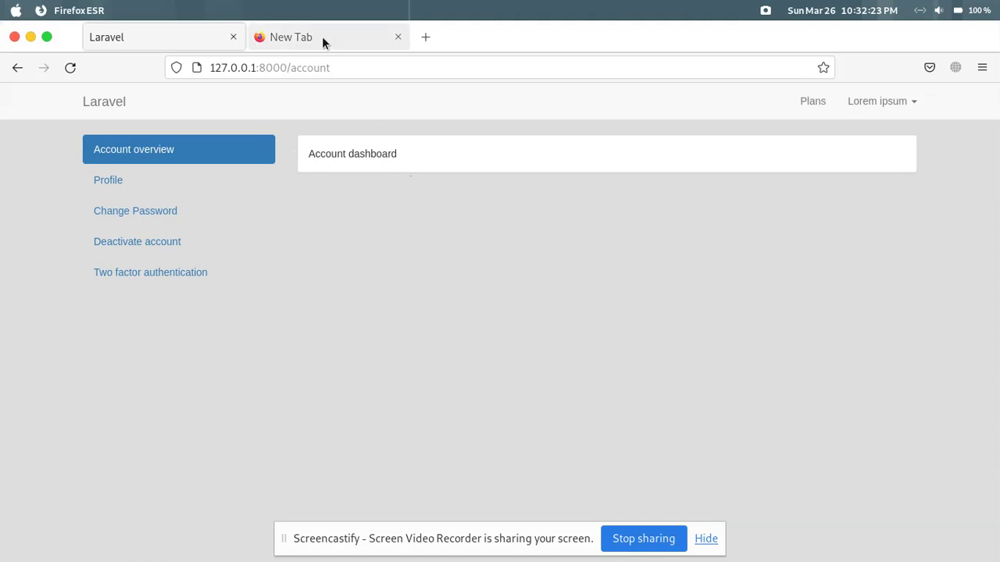
click(322, 36)
key(ctrl+v)
drag(338, 64, 184, 68)
mouse_move(403, 547)
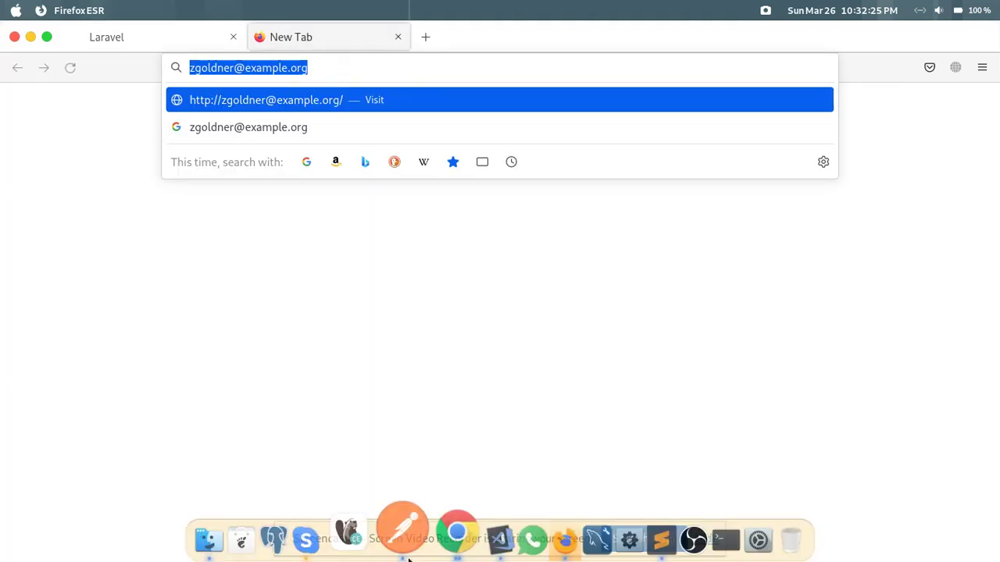
click(439, 537)
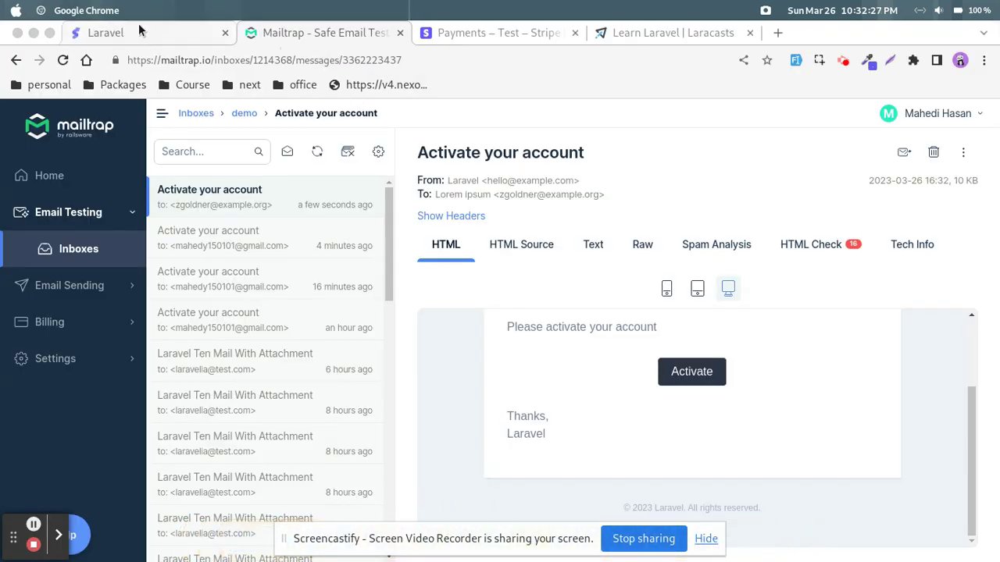
click(139, 32)
click(368, 332)
Add the new user to the team by e-mail and review their member row dated 2023-03-26
triple_click(424, 335)
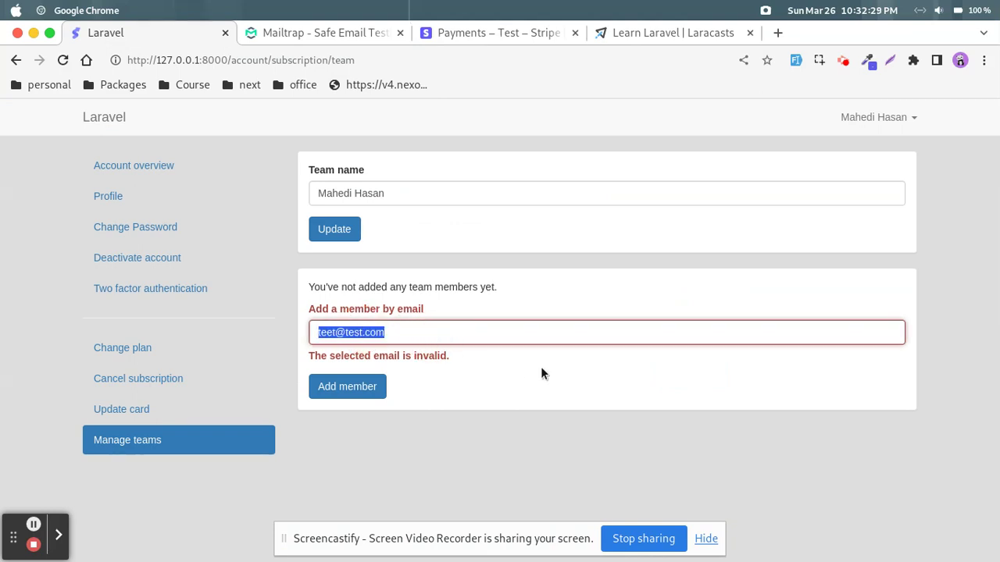
key(ctrl+v)
click(355, 387)
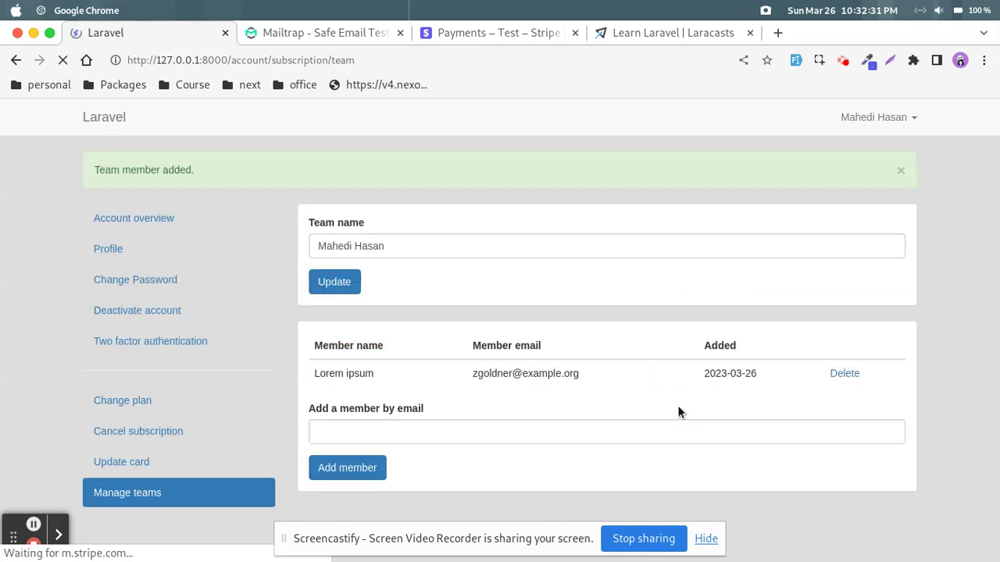
drag(311, 349, 375, 373)
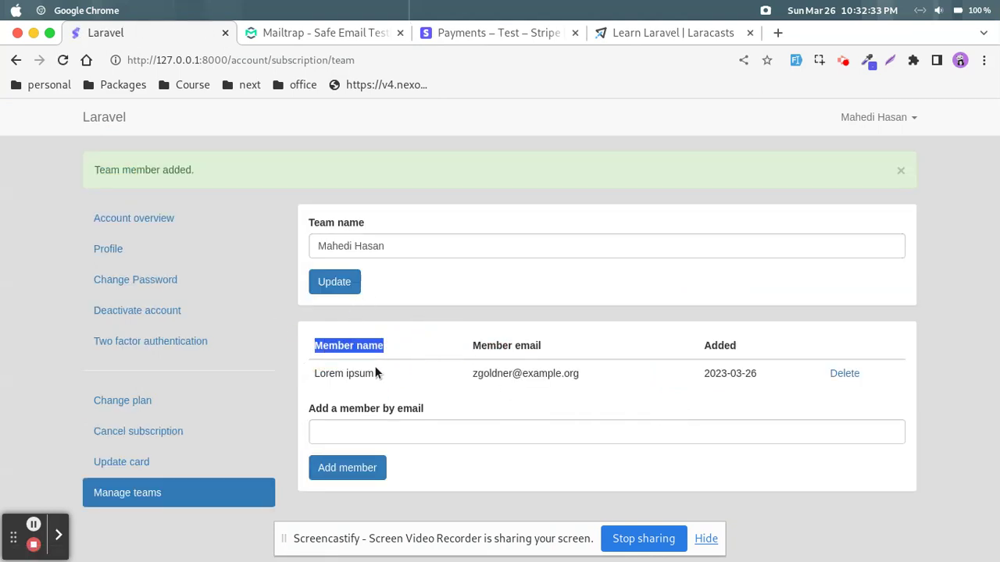
click(353, 374)
drag(473, 345, 568, 346)
drag(487, 372, 525, 373)
click(618, 391)
drag(704, 373, 770, 375)
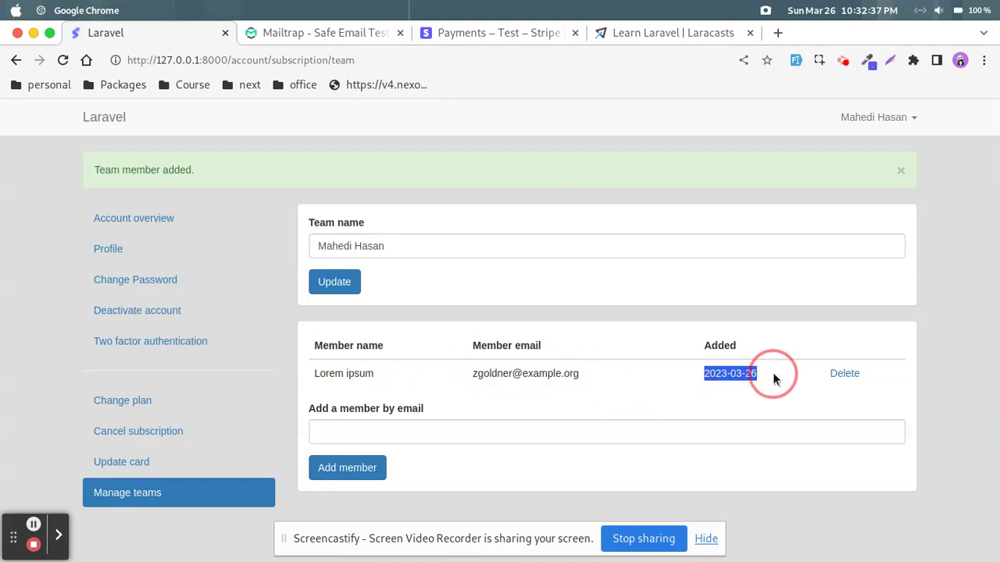
click(770, 375)
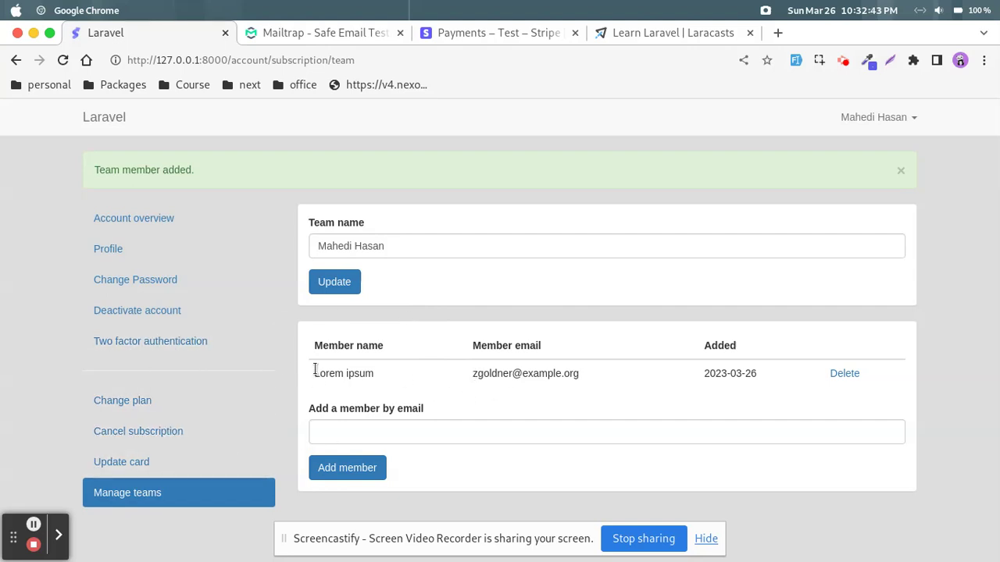
Replace the team name with Laravelia and save it
drag(397, 250, 305, 239)
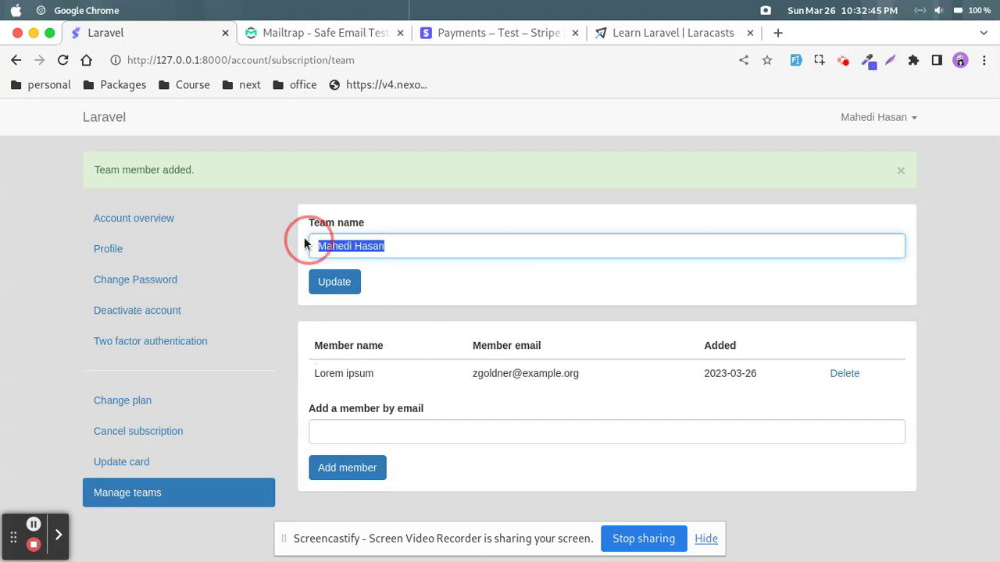
triple_click(370, 245)
text(Laravelia)
click(335, 282)
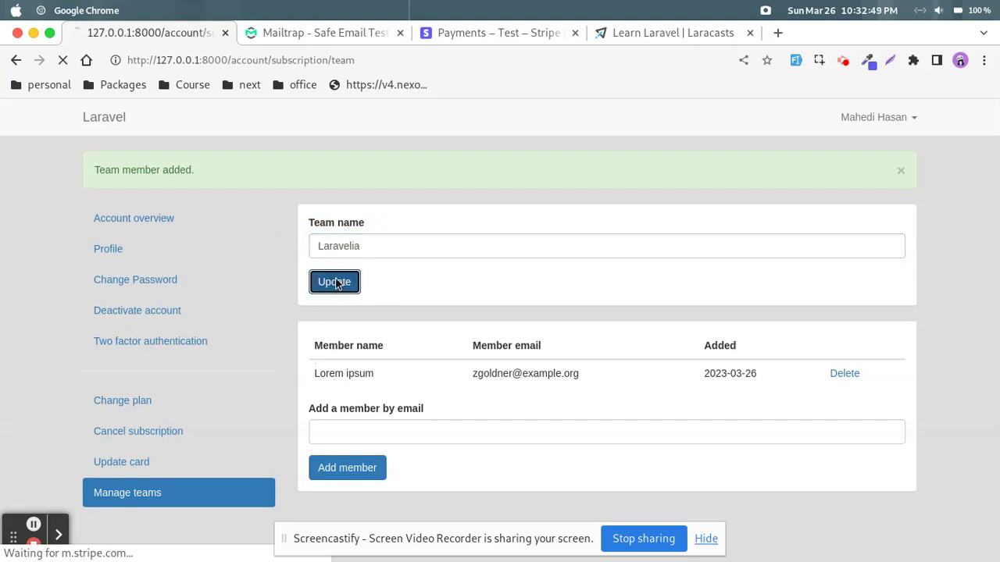
Reload the team page to confirm the Laravelia name and member list persist
double_click(330, 245)
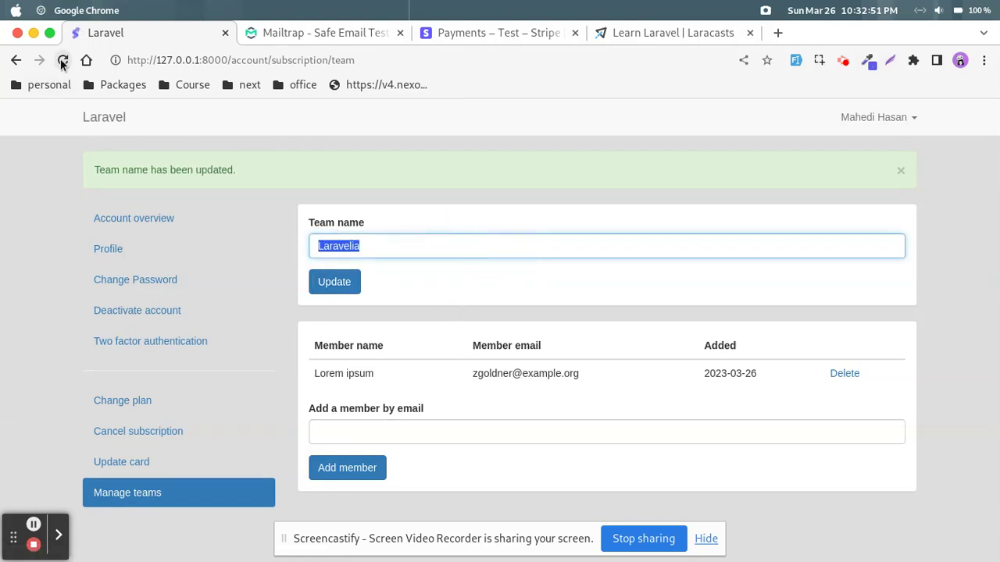
click(63, 60)
double_click(469, 190)
click(359, 184)
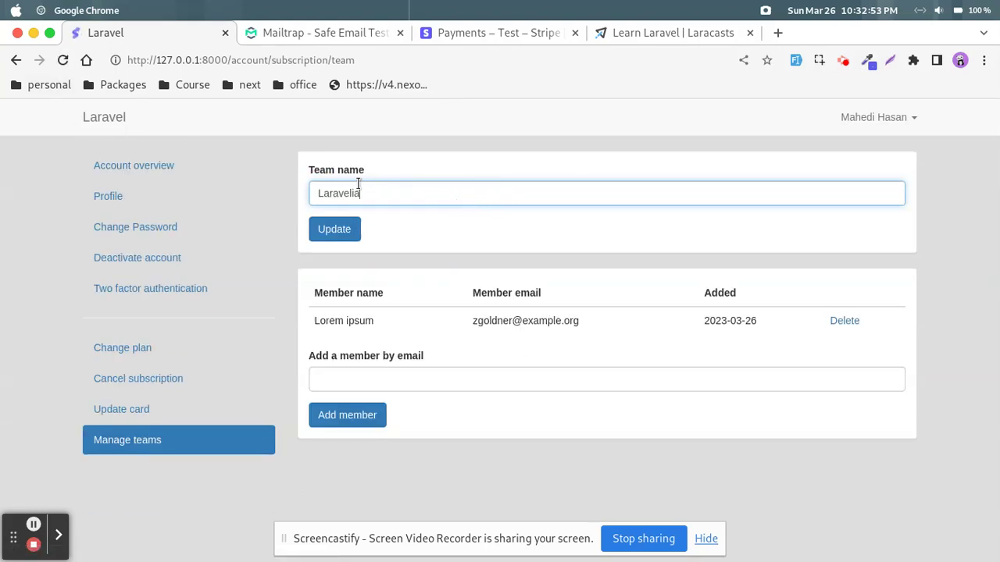
drag(314, 294, 384, 295)
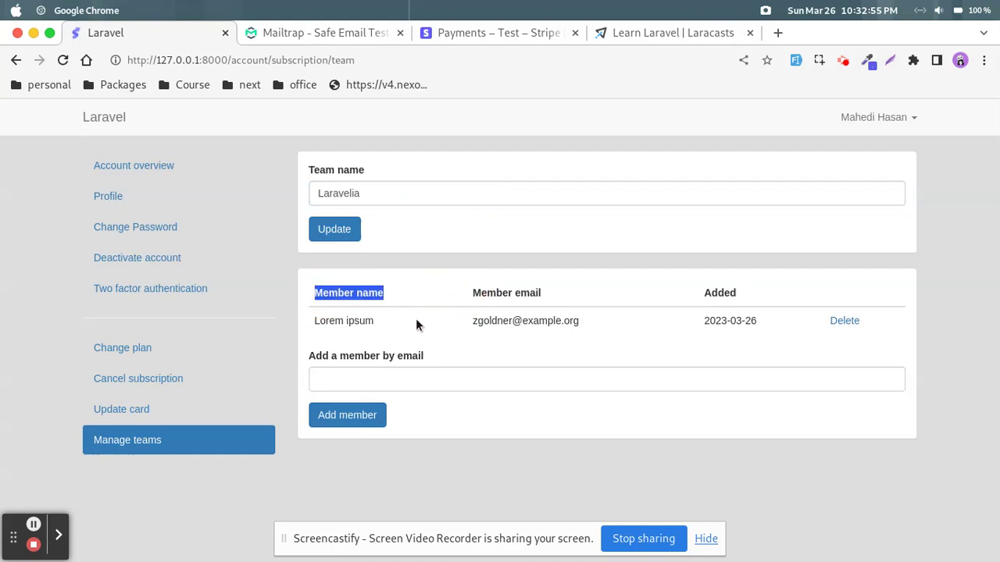
click(380, 372)
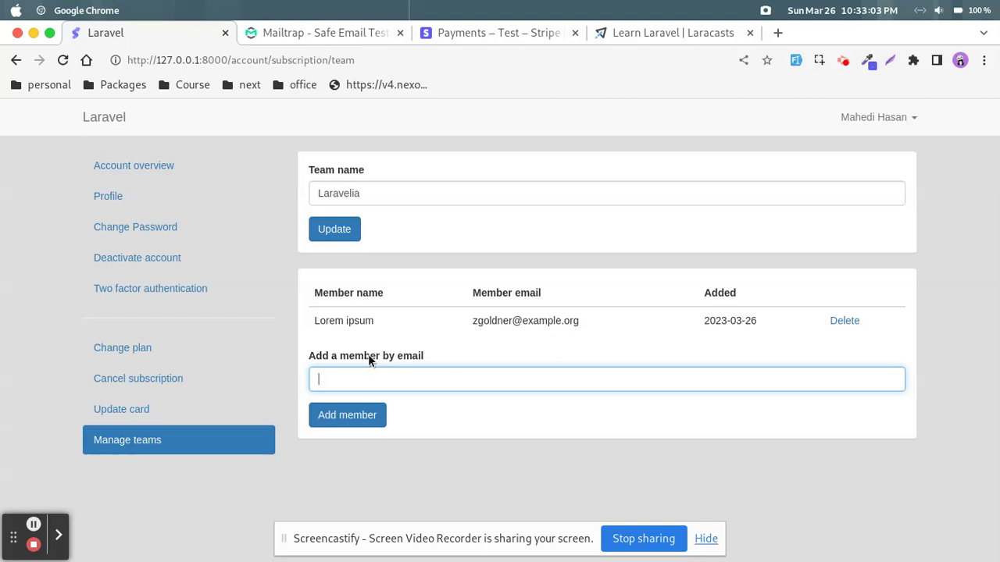
click(706, 539)
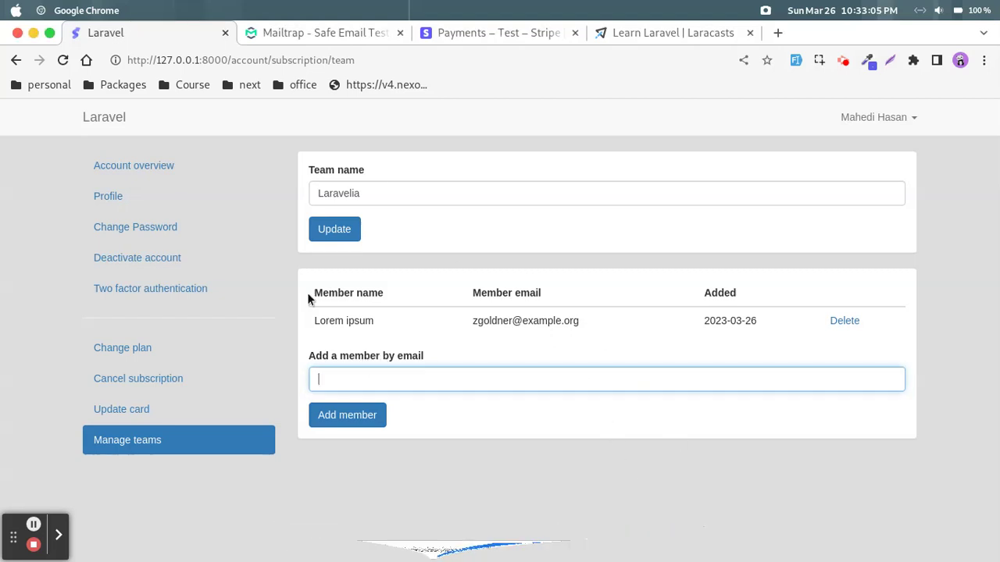
click(179, 353)
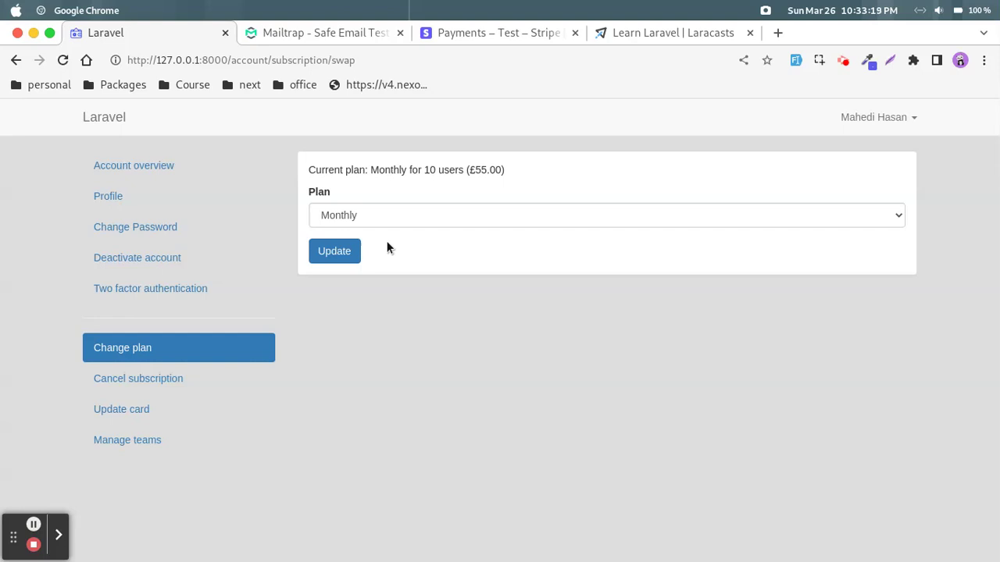
mouse_move(469, 556)
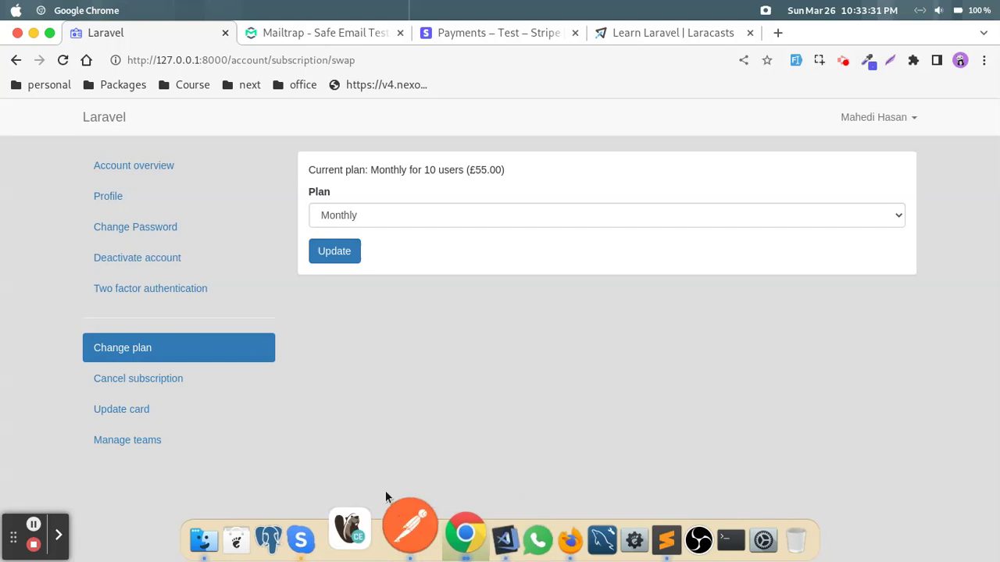
click(170, 259)
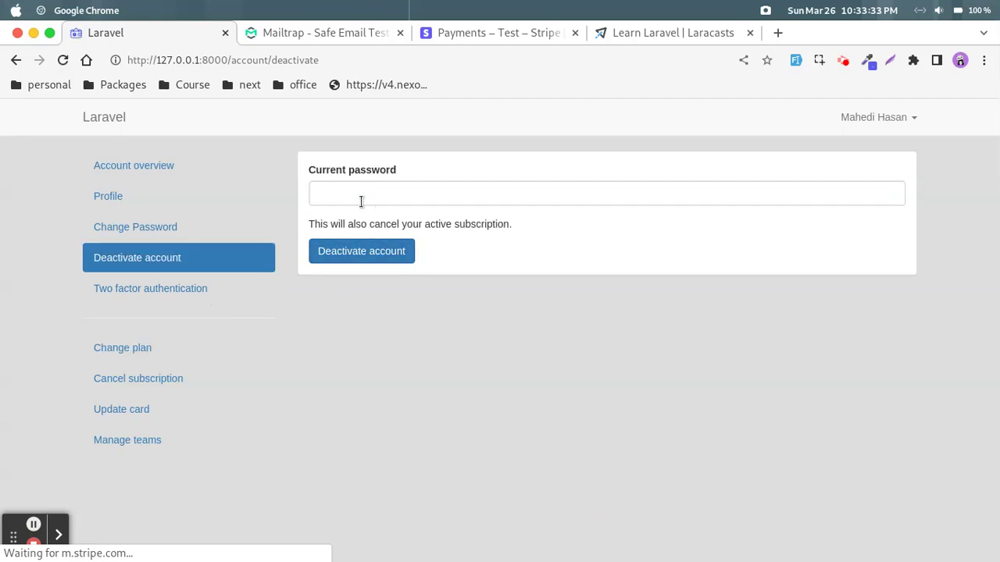
click(144, 228)
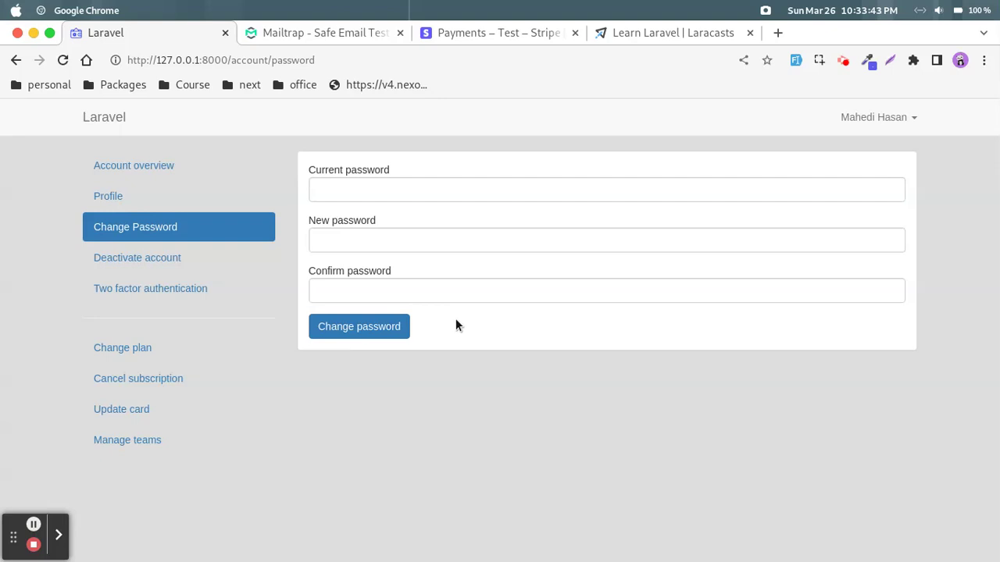
click(139, 408)
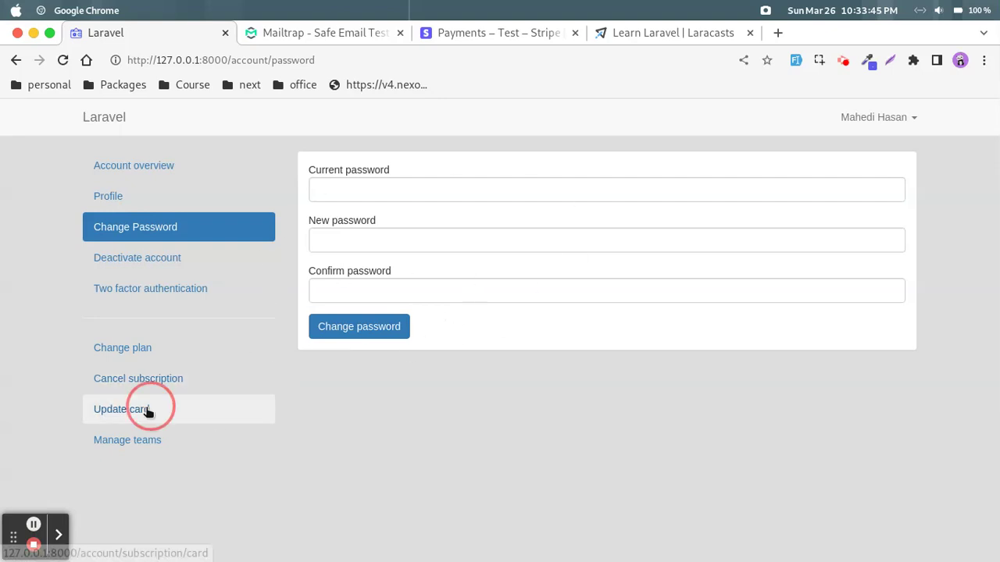
click(156, 352)
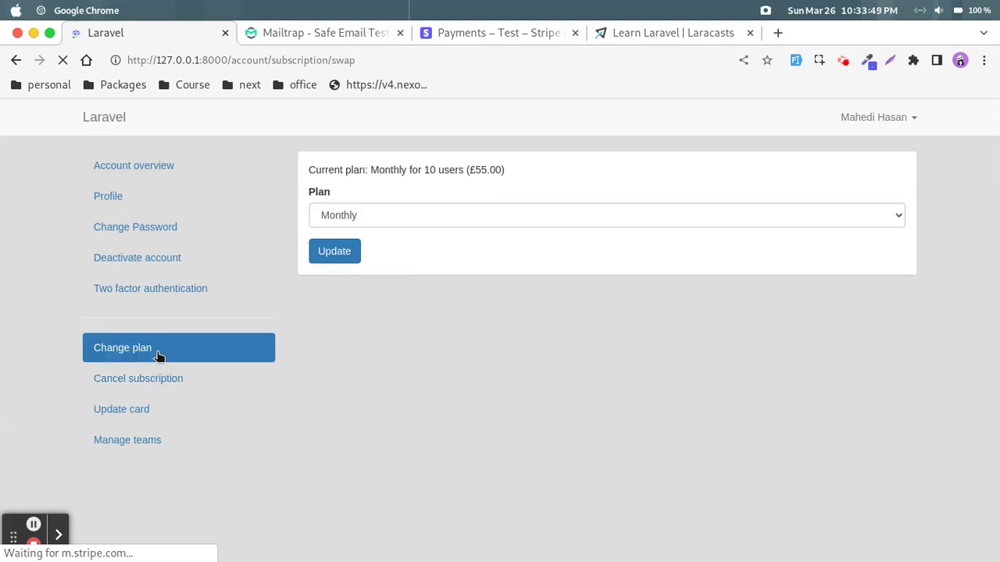
click(167, 381)
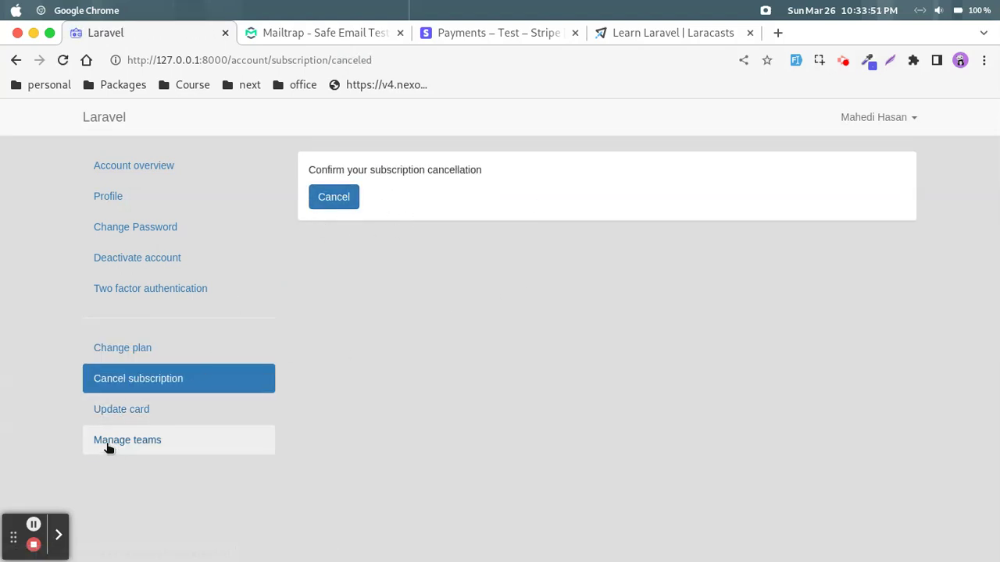
click(108, 412)
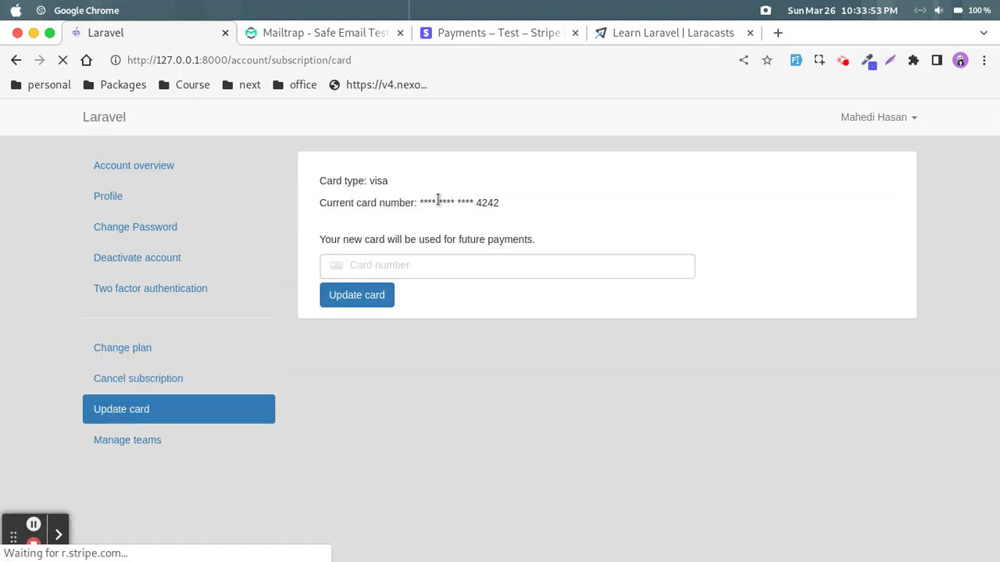
drag(415, 203, 526, 205)
click(481, 264)
click(495, 266)
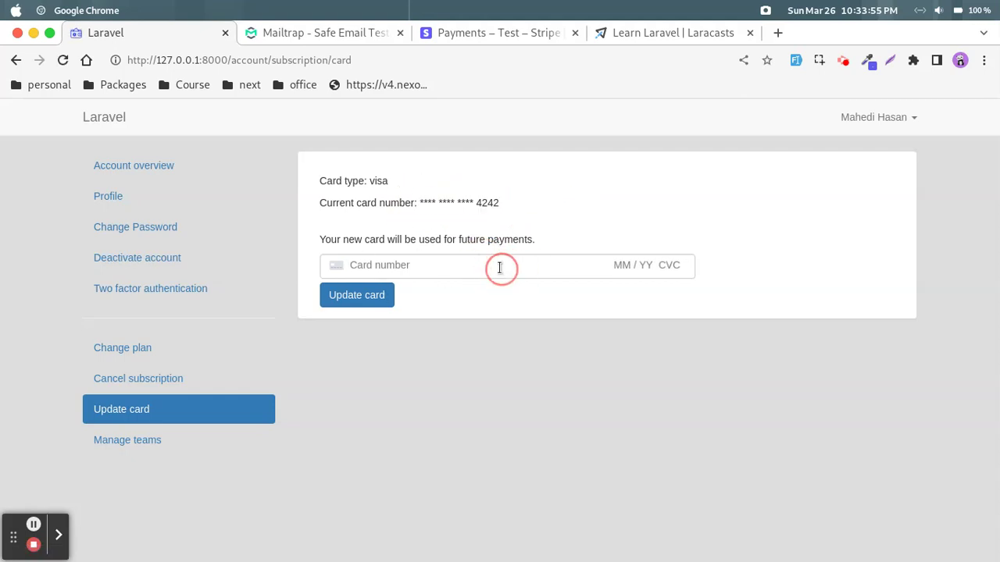
drag(321, 203, 562, 199)
click(420, 396)
click(169, 449)
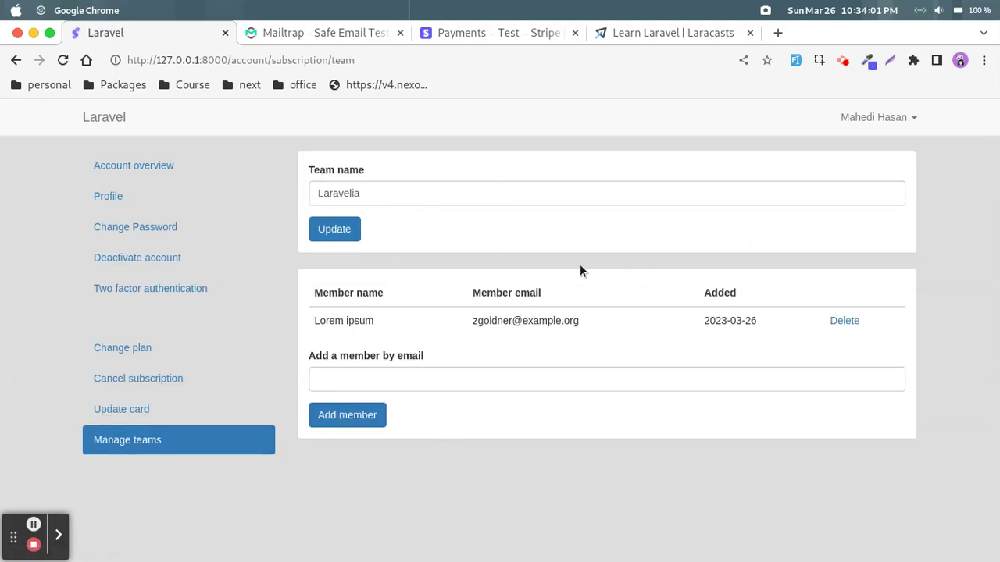
click(482, 223)
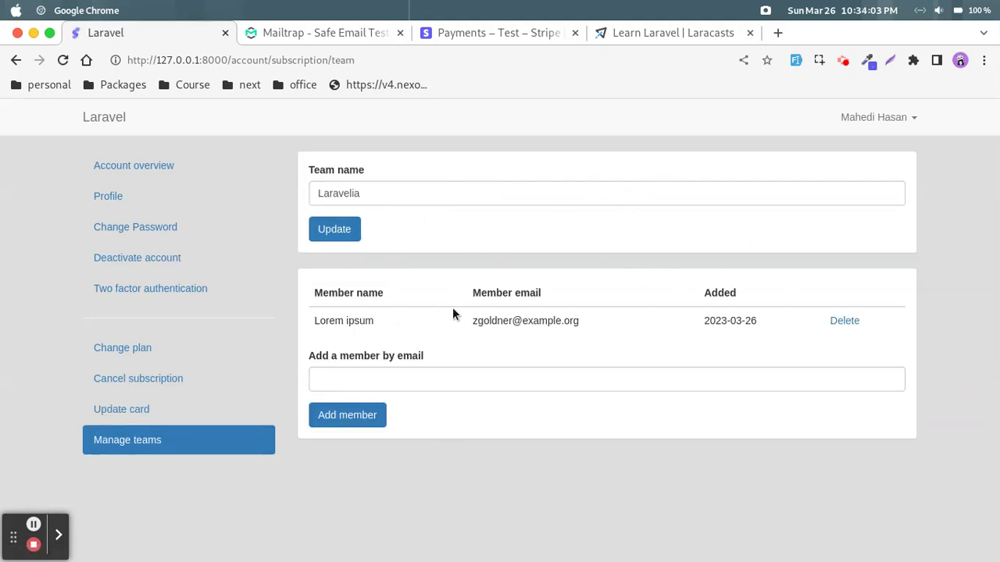